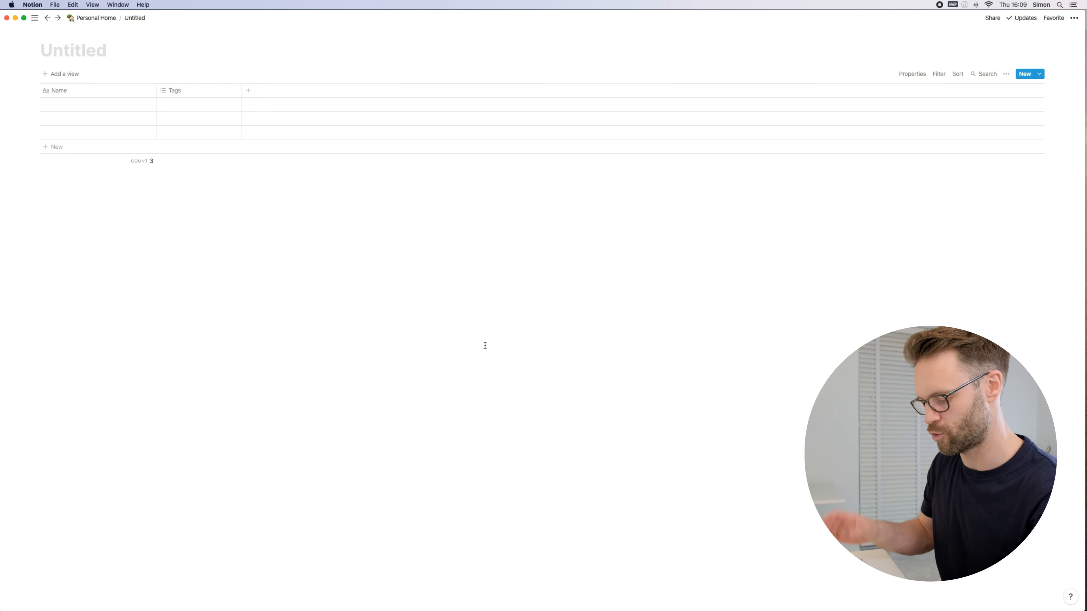
Title the new database page NOTES and give it the paper-and-pencil memo emoji as its icon
text(NOTES)
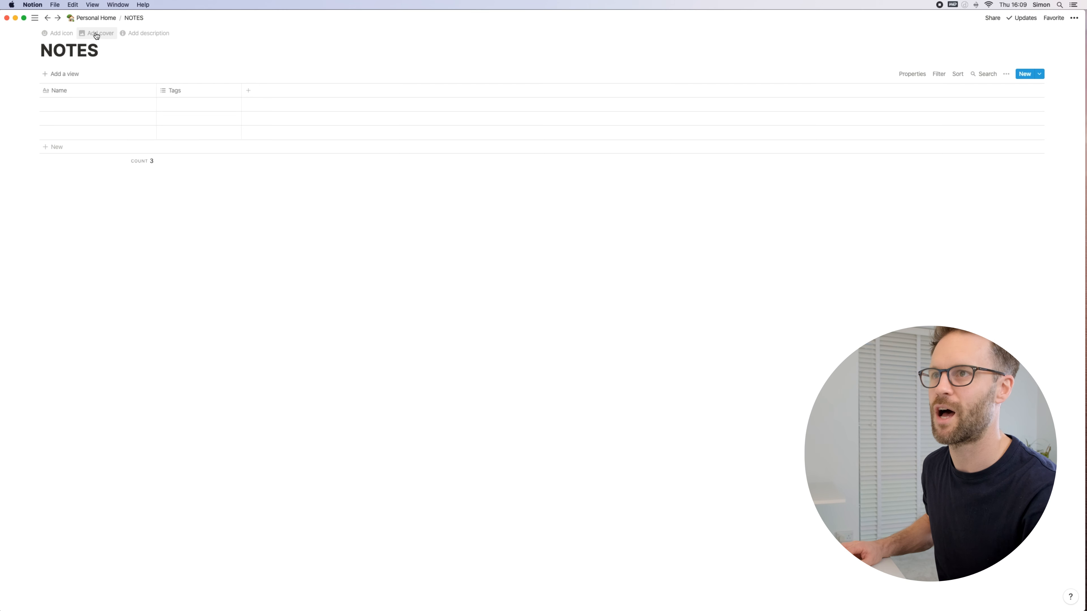
click(58, 33)
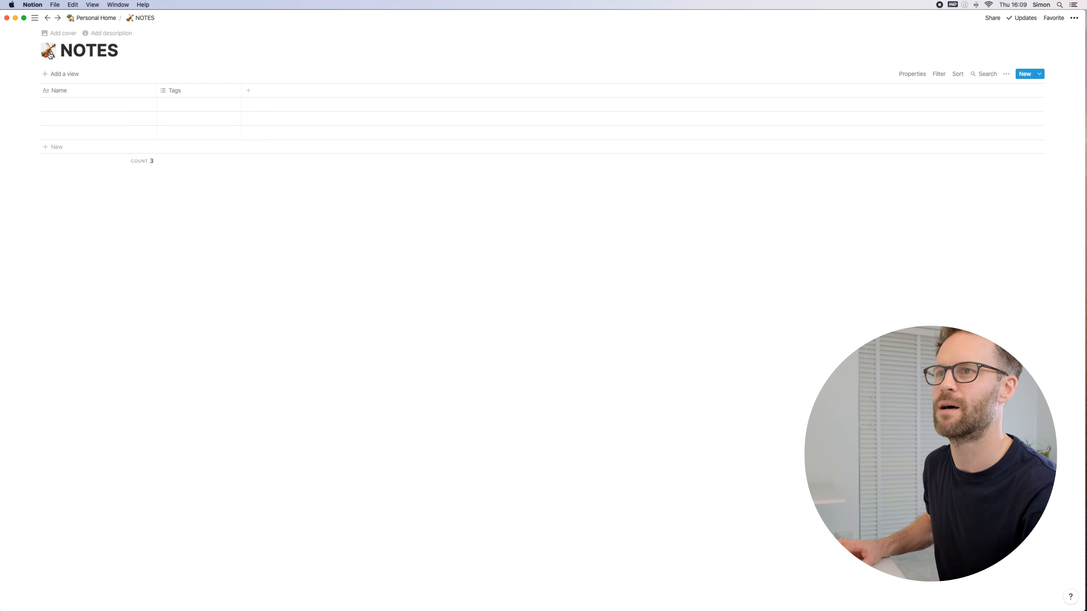
click(51, 55)
text(note)
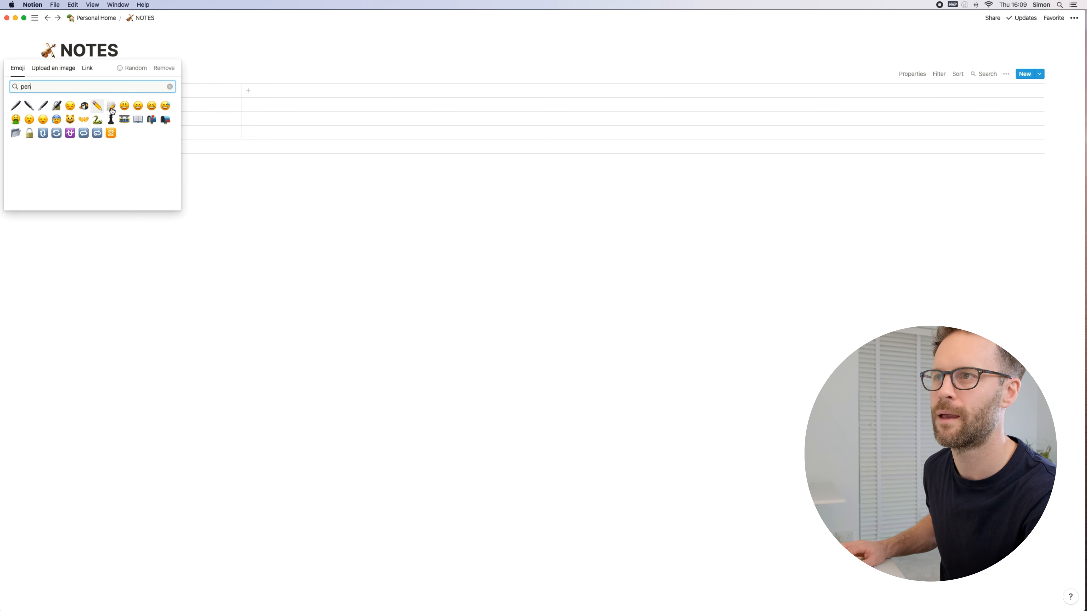
click(112, 110)
Set the page cover to the Unsplash photo of colourful handwritten sticky notes, found by searching for "notes"
scroll(63, 37, up, 3)
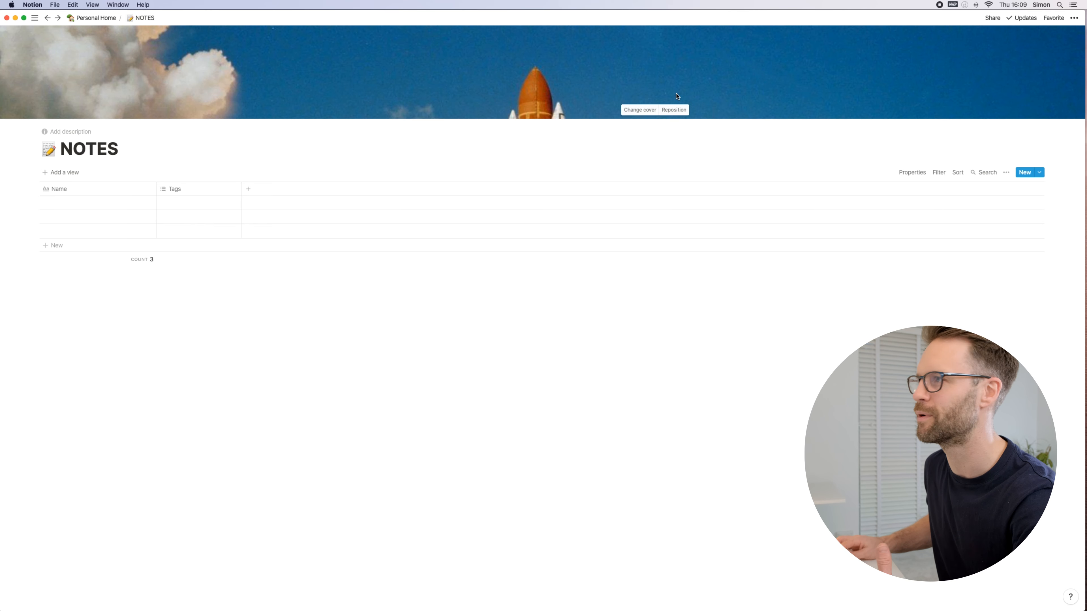
click(647, 110)
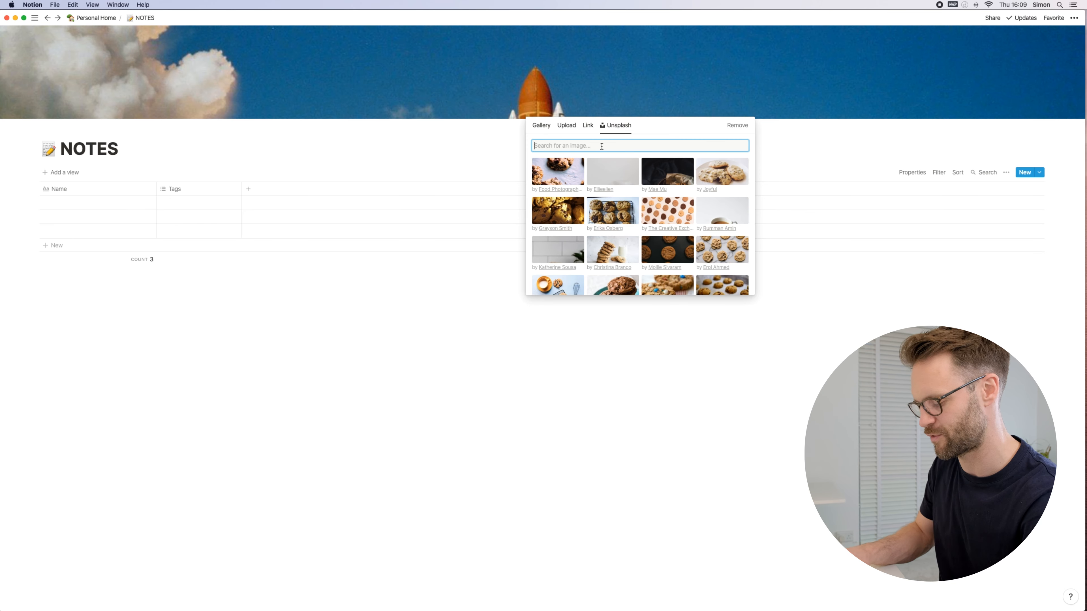
text(notes)
click(558, 210)
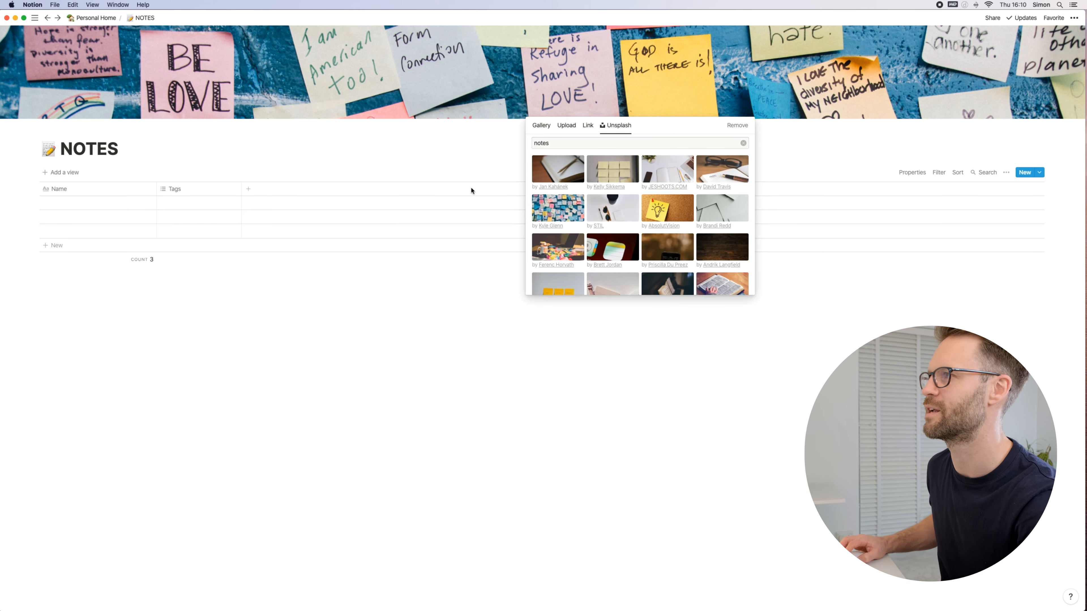
click(414, 338)
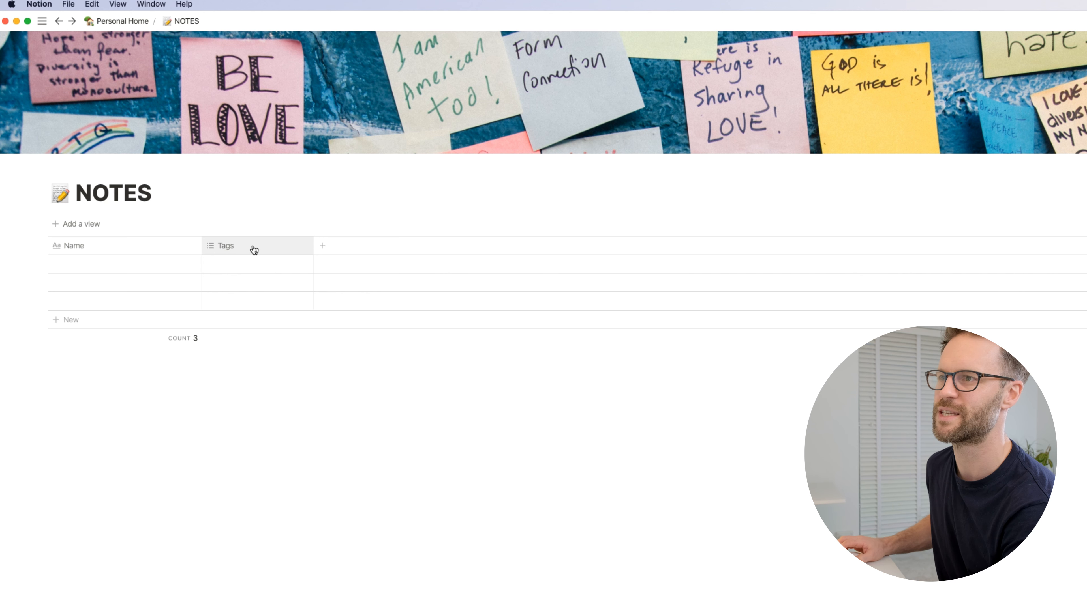
Change the Tags property to the Select type and rename it Status
click(254, 249)
mouse_move(260, 312)
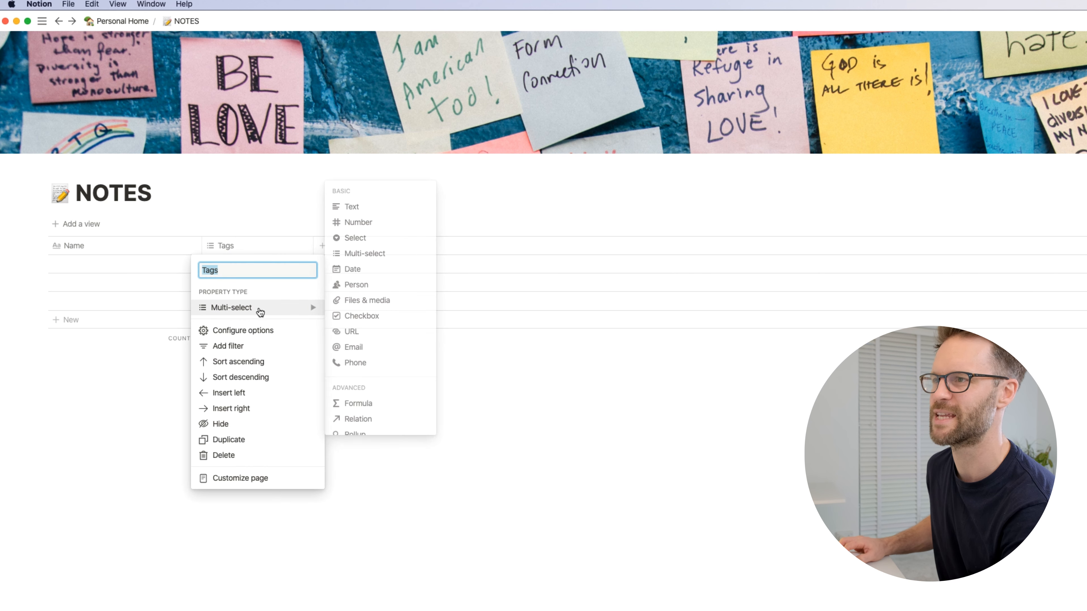
click(355, 238)
text(Status)
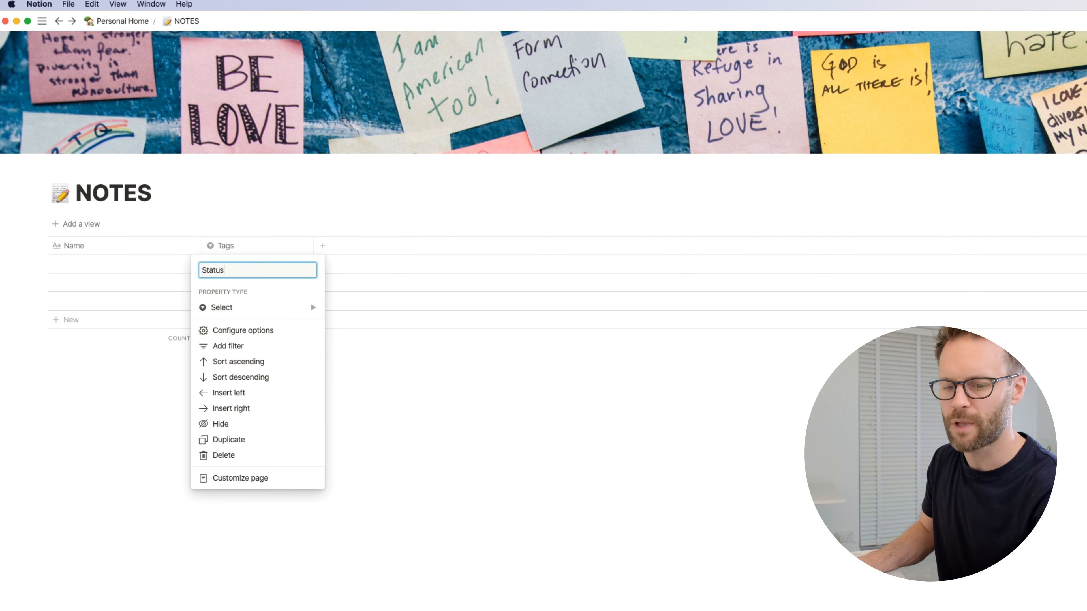
key(Return)
Create the Status options Live, Priority and Archived by filling them into the three empty rows
click(272, 267)
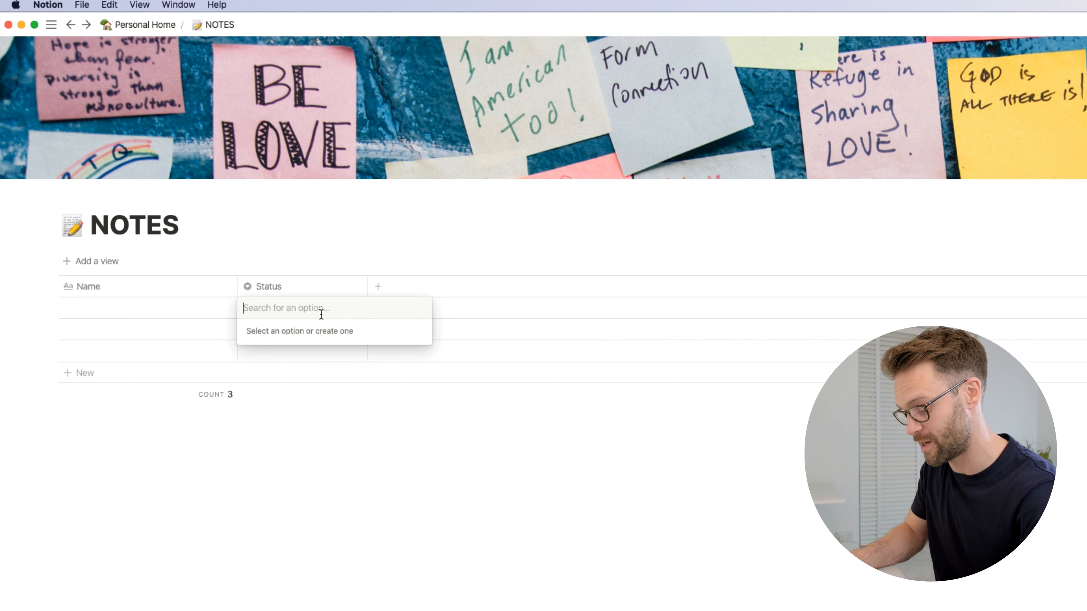
text(Live)
key(Return)
key(Down)
key(Return)
text(Pr)
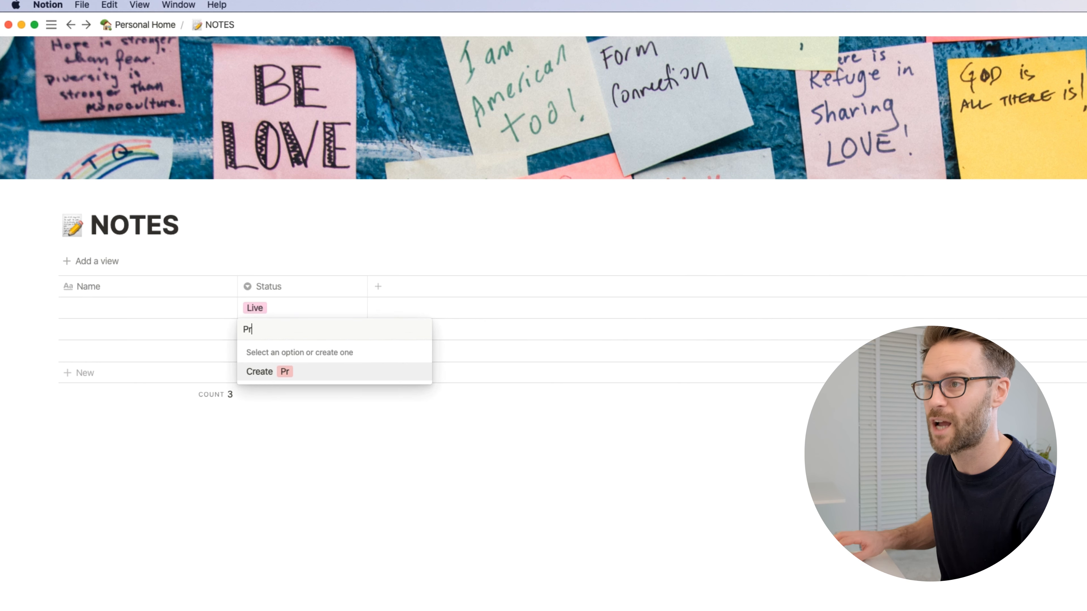
text(iority)
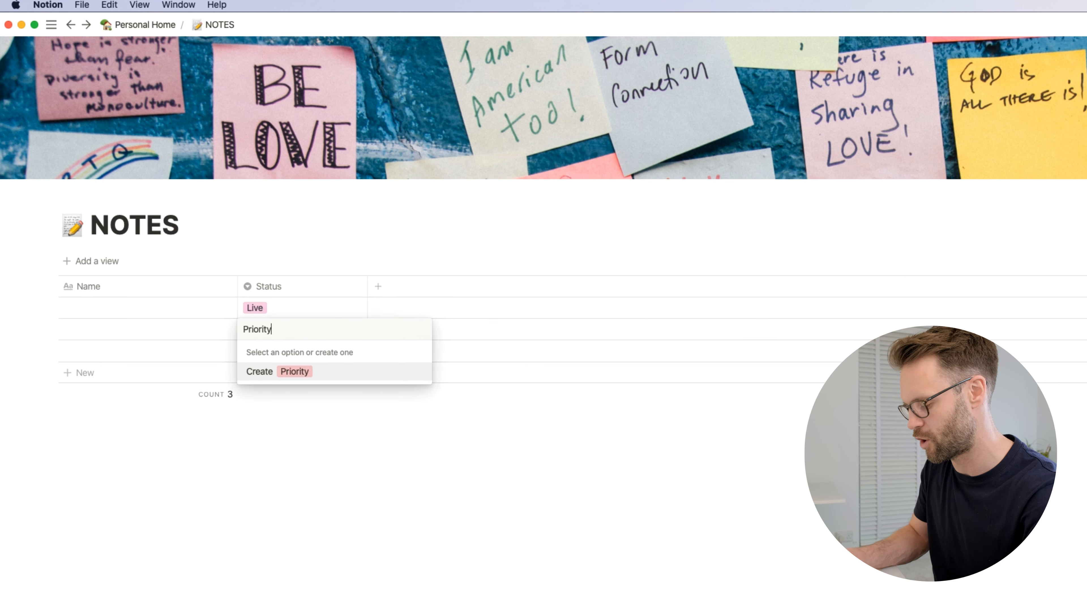
key(Return)
key(Down)
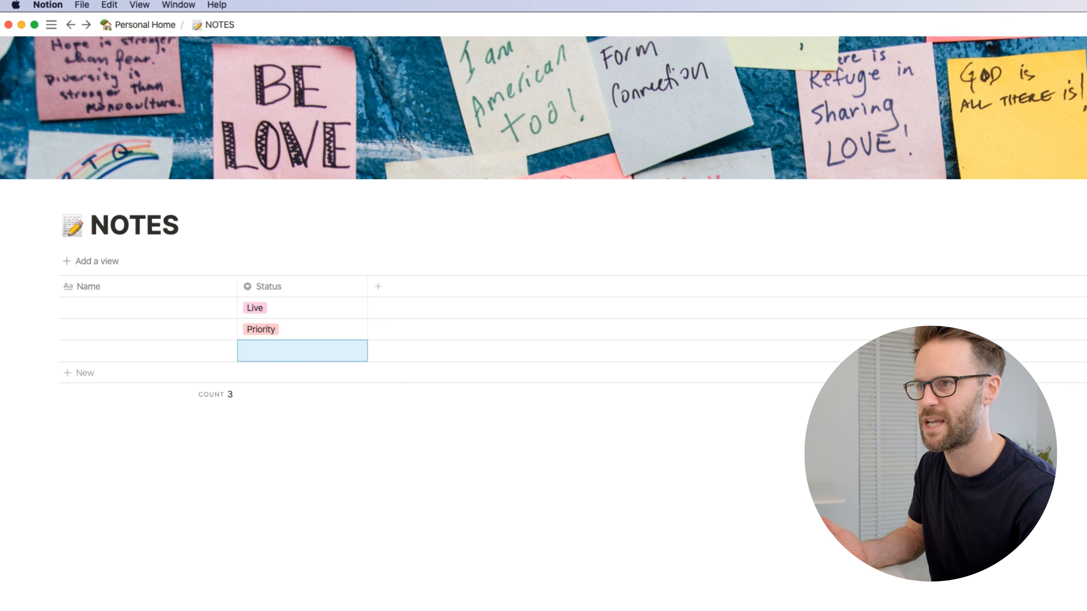
text(Archived)
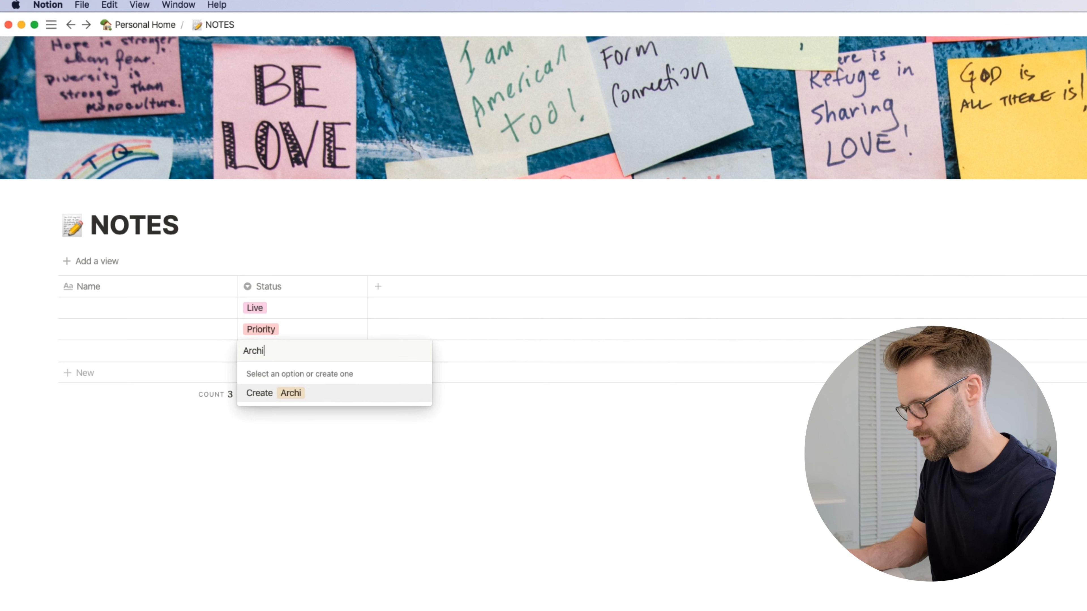
key(Return)
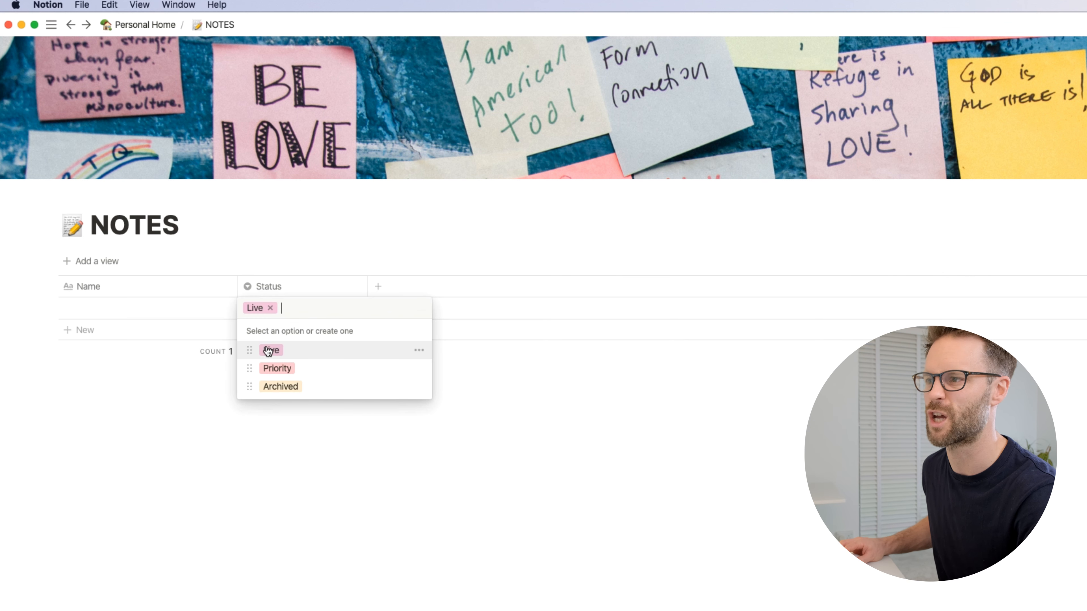
Recolour the Status options, making Live green and Archived orange
click(418, 350)
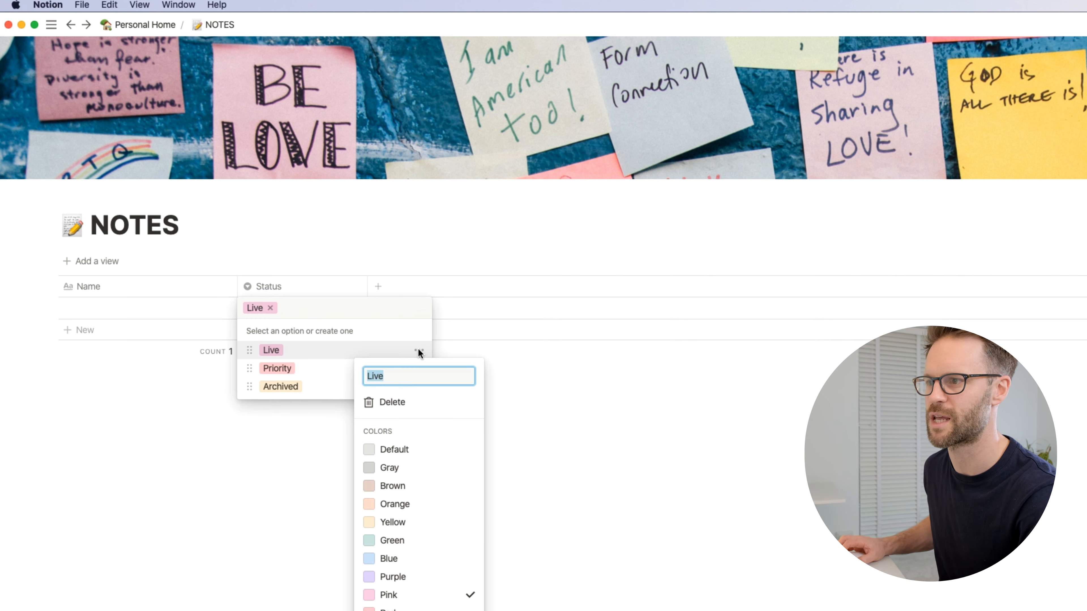
click(392, 540)
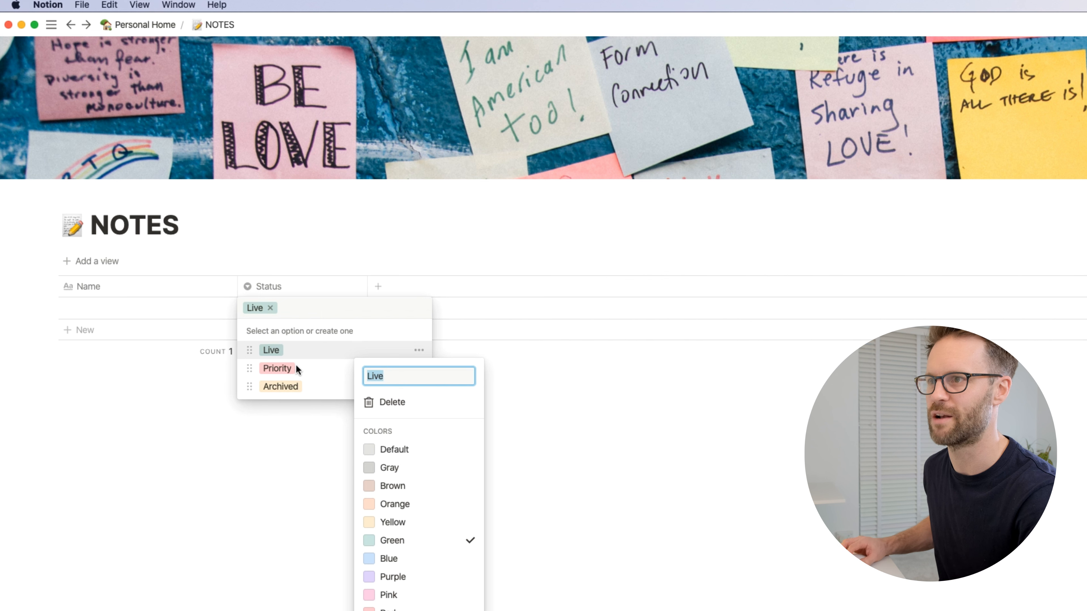
click(418, 363)
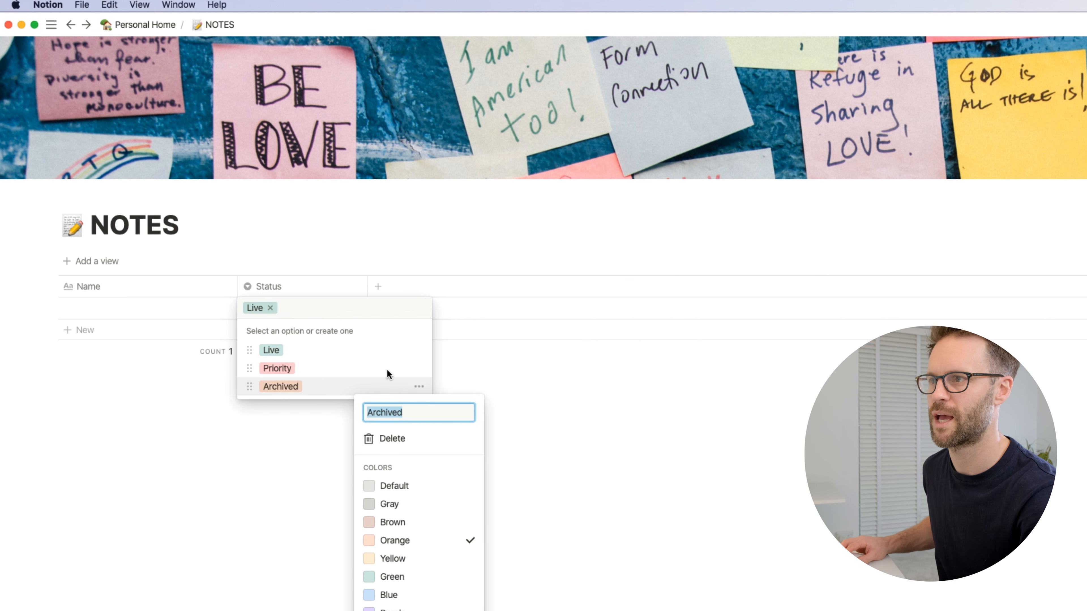
click(278, 438)
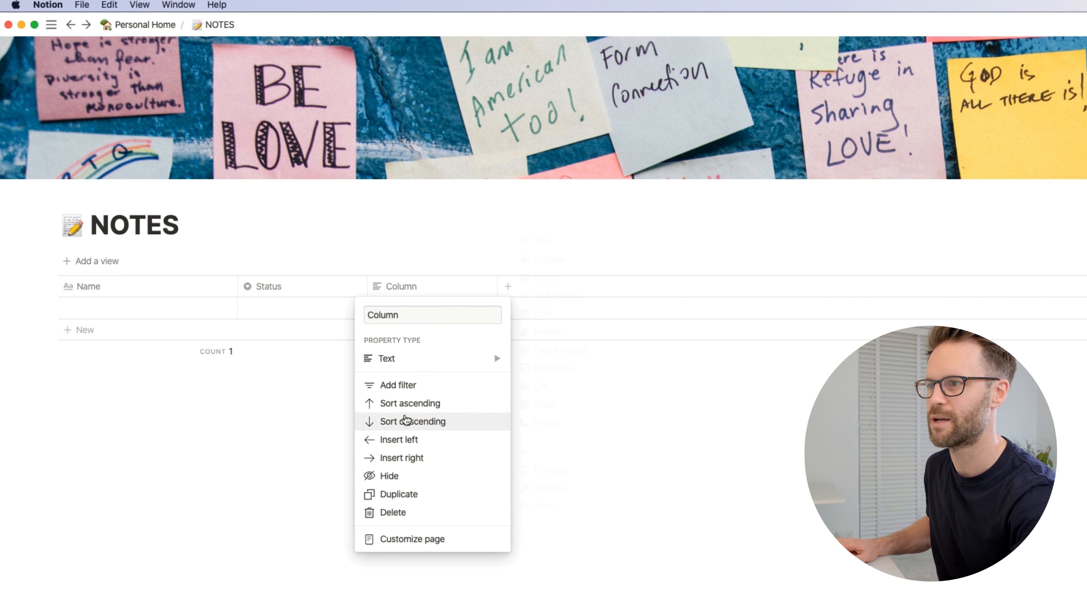
Make the new third column a Created time property and name it Created
mouse_move(412, 358)
scroll(573, 356, down, 2)
scroll(566, 376, down, 2)
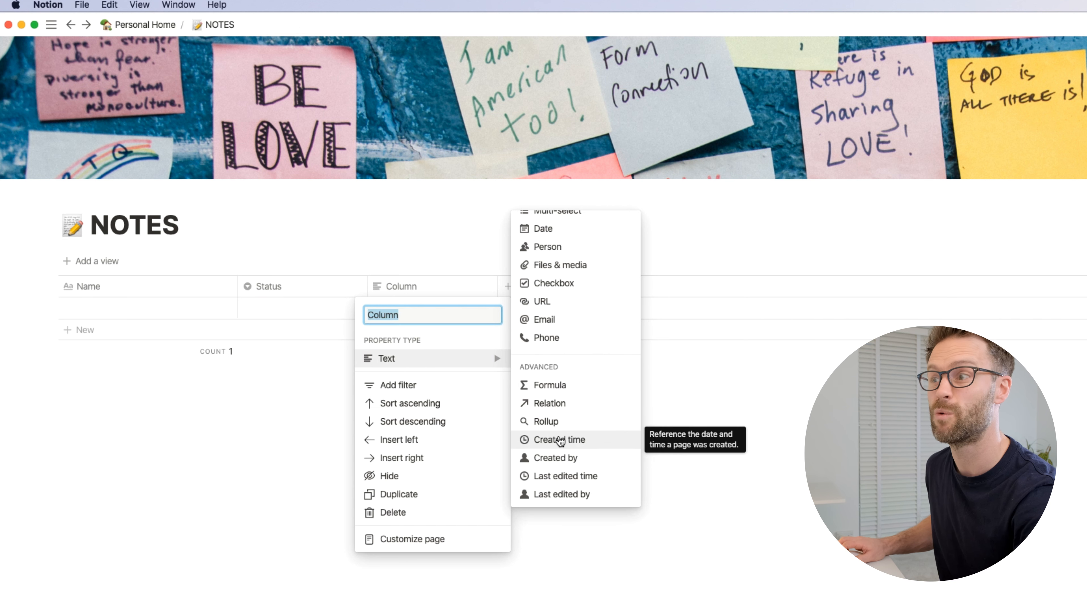
click(559, 440)
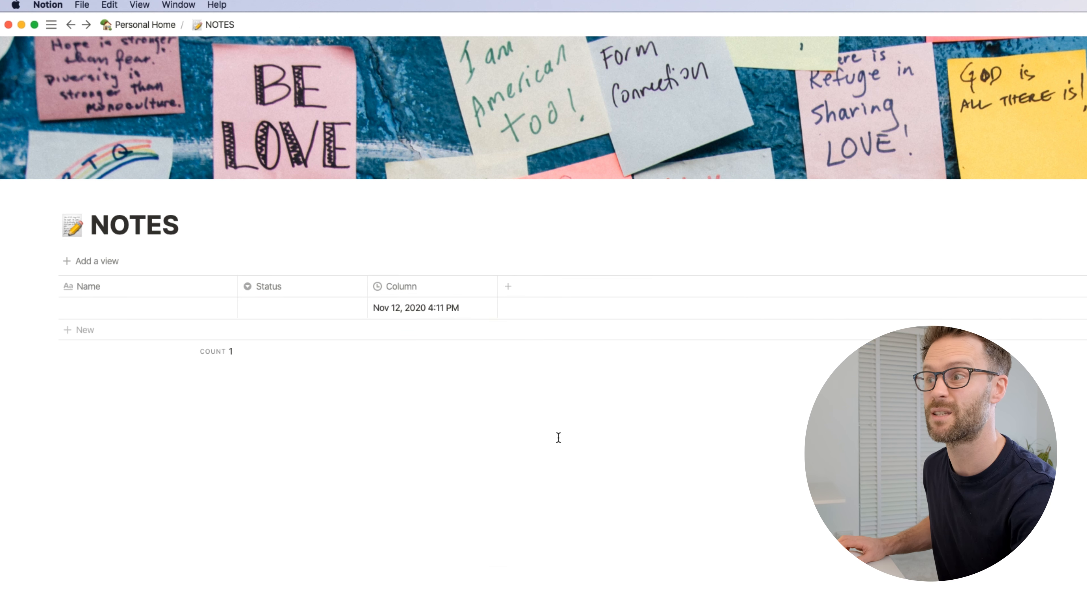
click(401, 286)
text(Created)
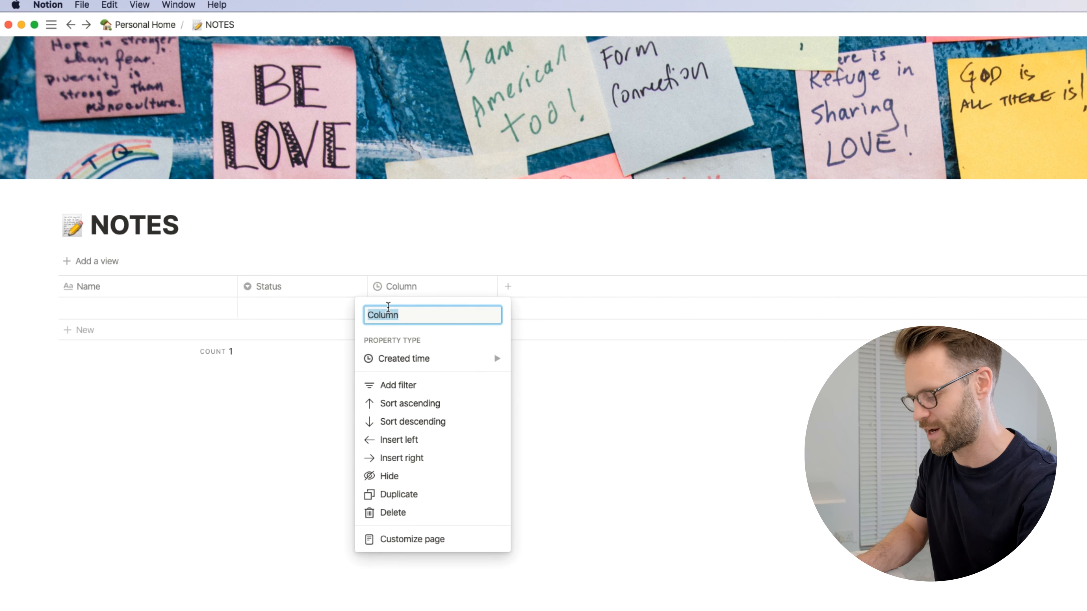
key(Return)
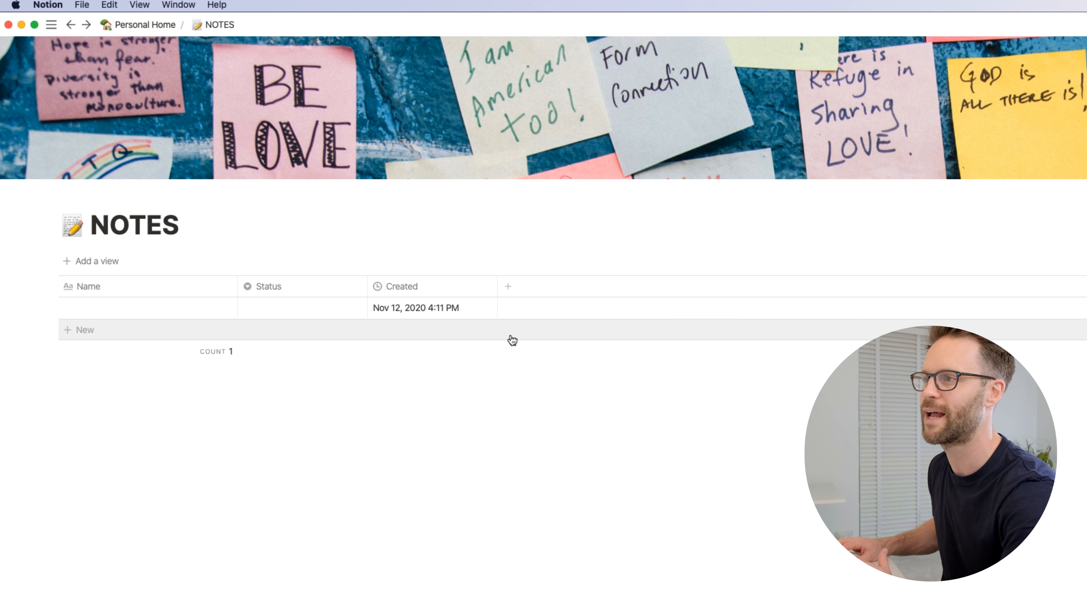
Add a Select property named "Add to Notebook" after the Created column
click(508, 286)
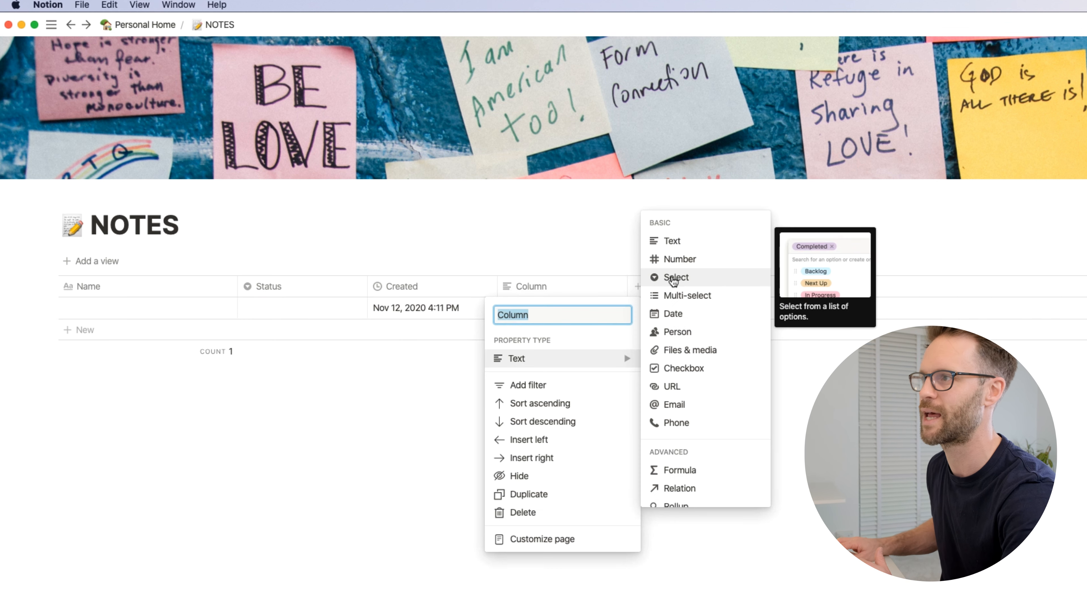
click(675, 277)
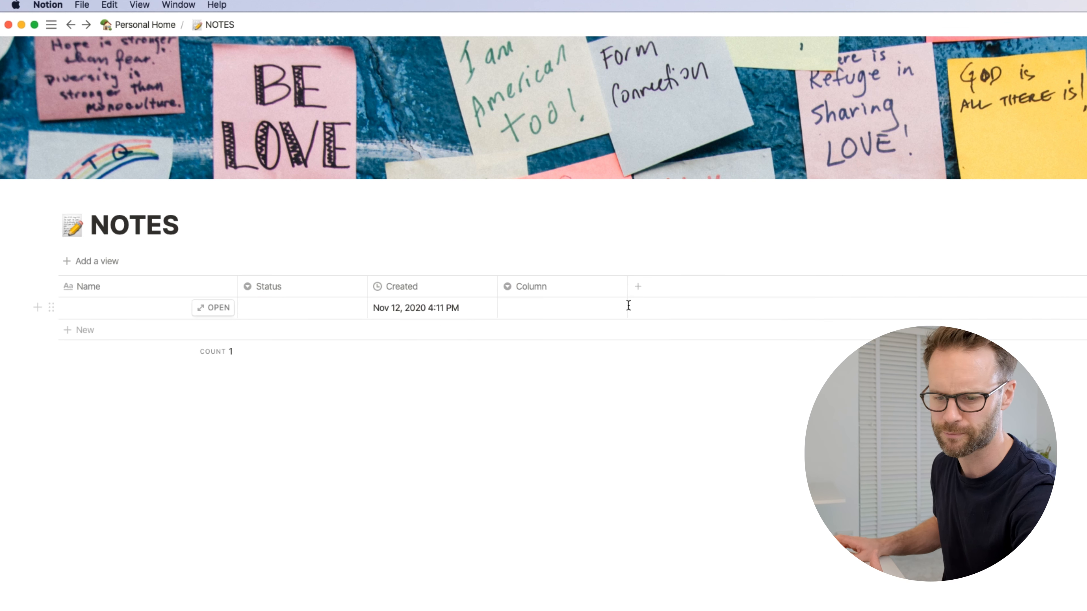
click(530, 286)
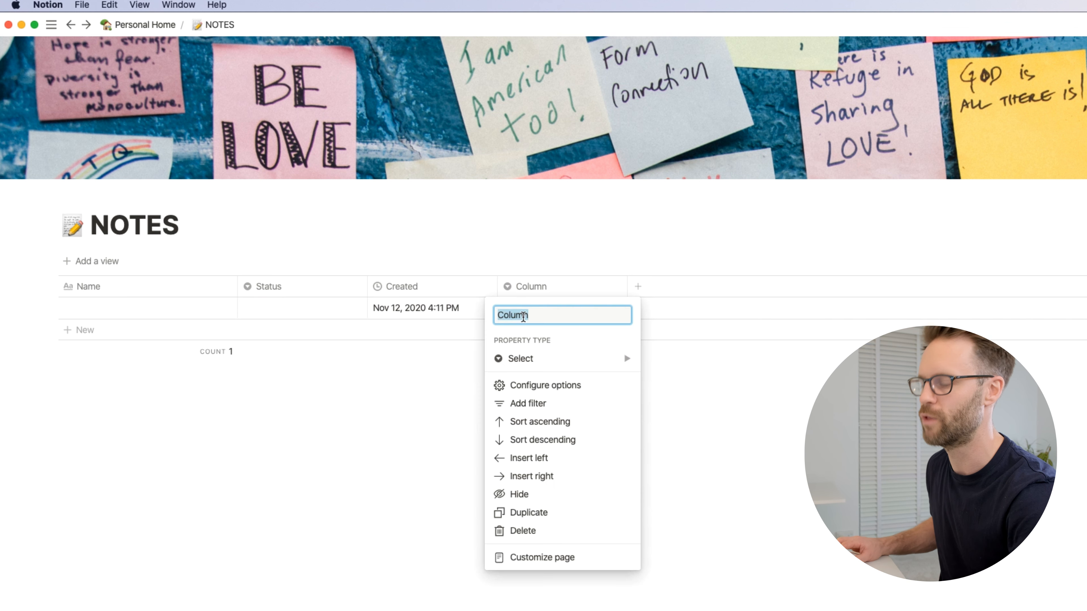
key(BackSpace)
text(Ad)
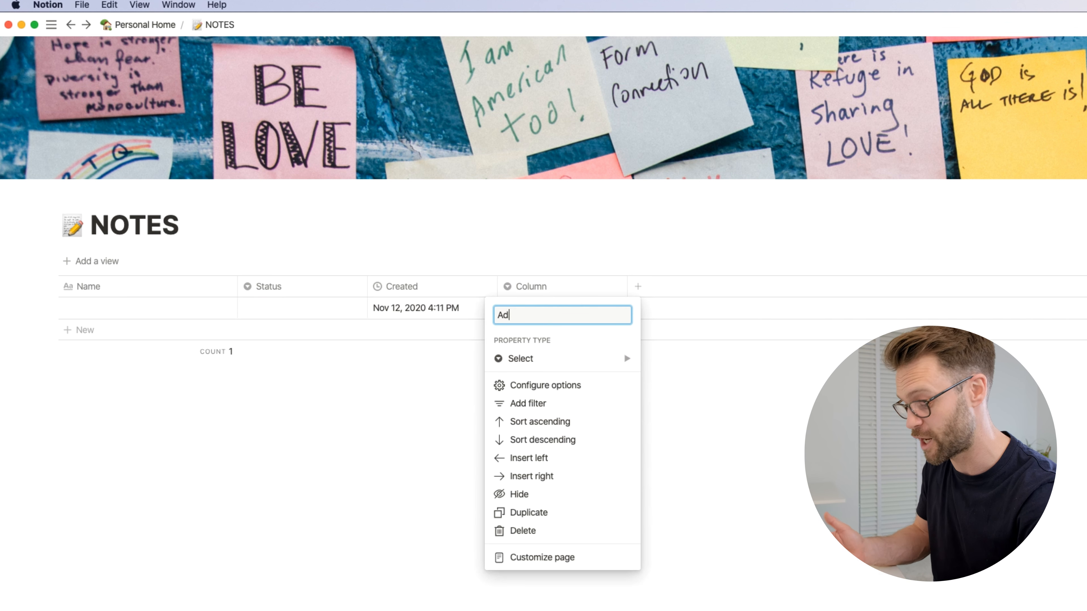
text(d to Notebook)
key(Escape)
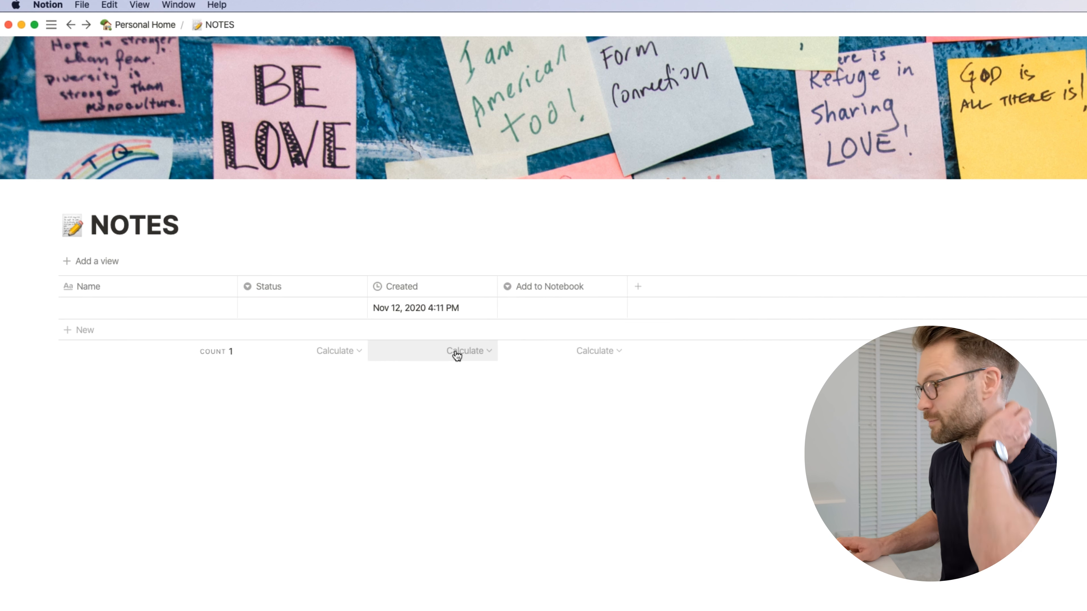
Create the Add to Notebook options Meeting Notes, Creative Ideas and Personal Life, one in each successive row
click(540, 308)
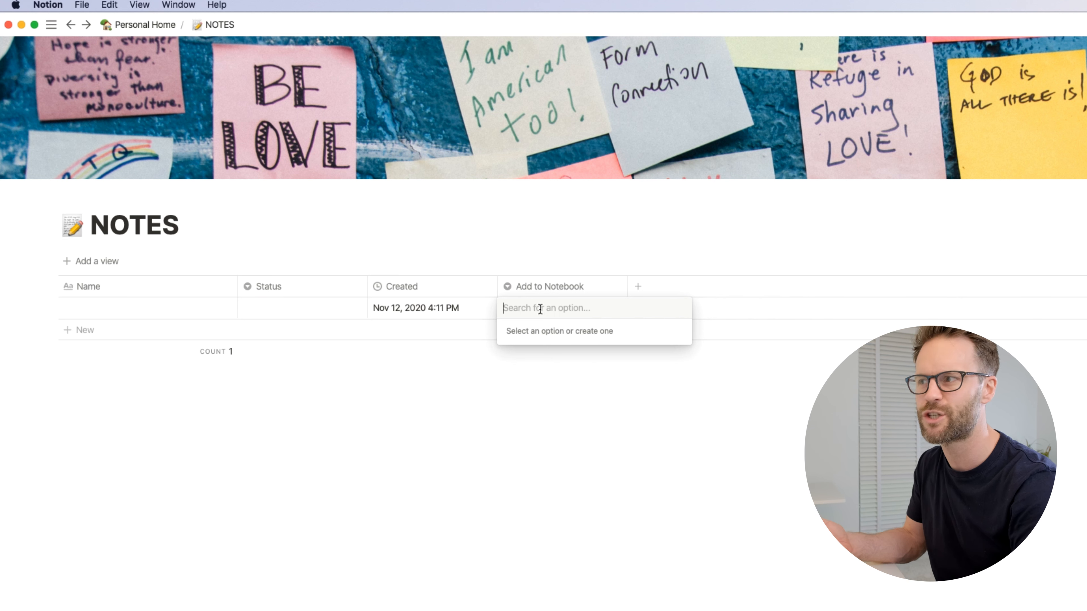
text(Me)
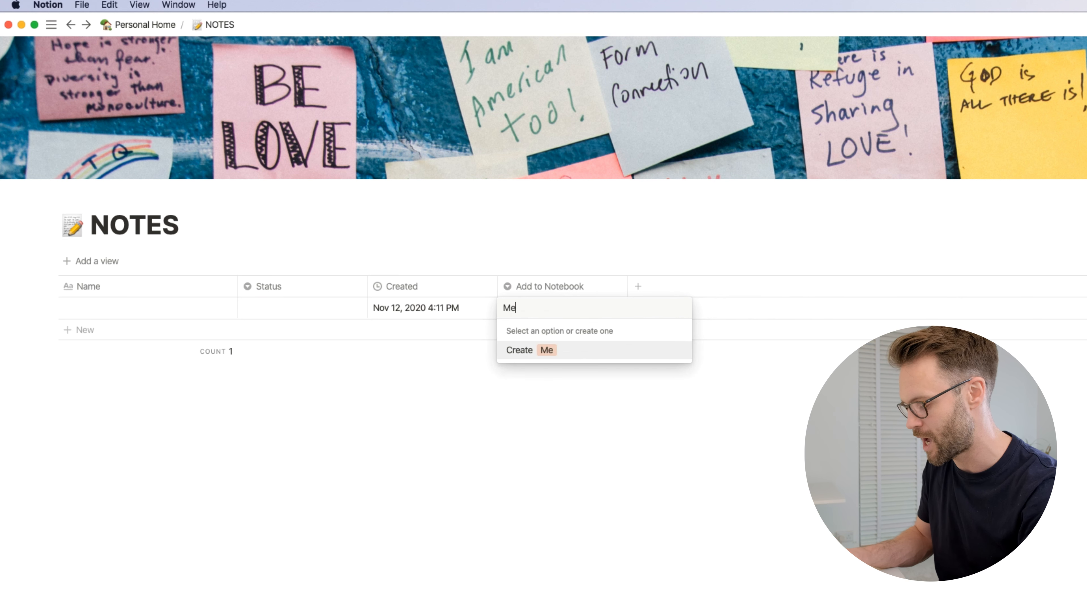
text(eting Notes)
key(Return)
click(548, 331)
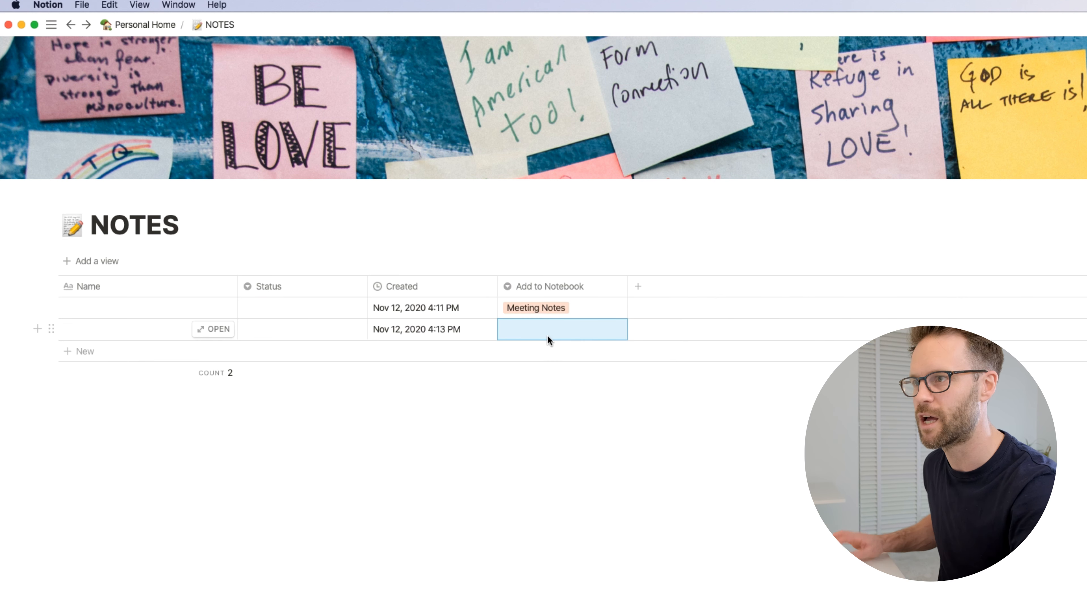
text(Creative Ideas)
key(Return)
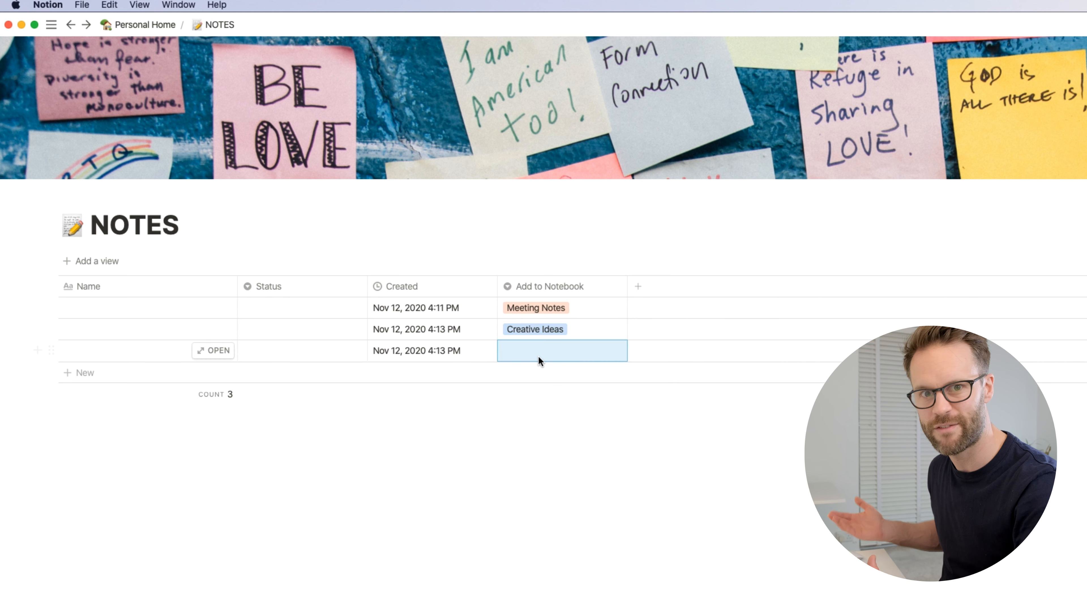
text(Personal Life)
key(Return)
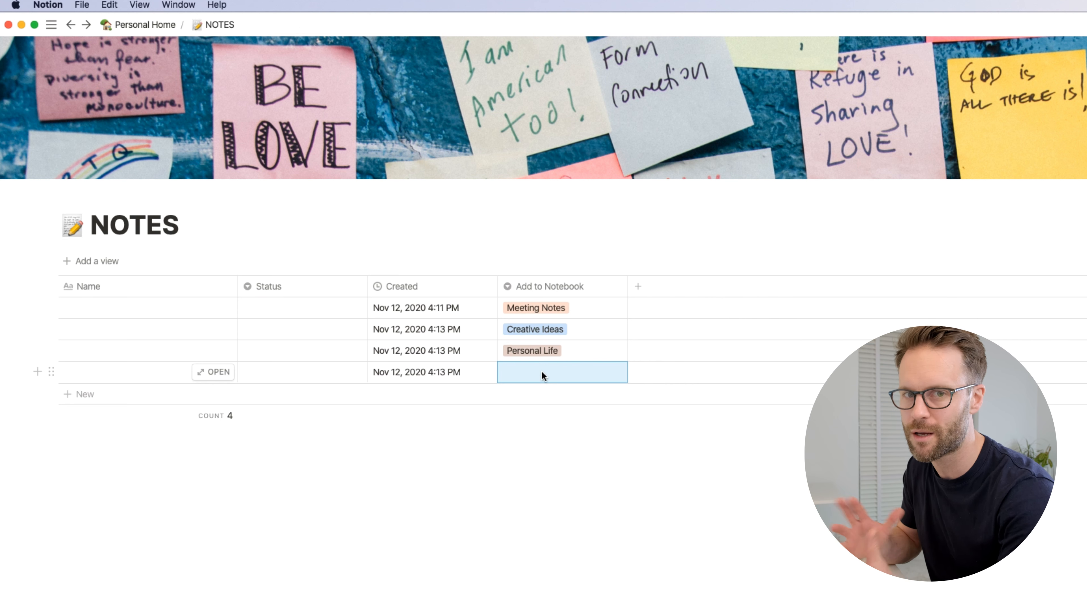
click(608, 461)
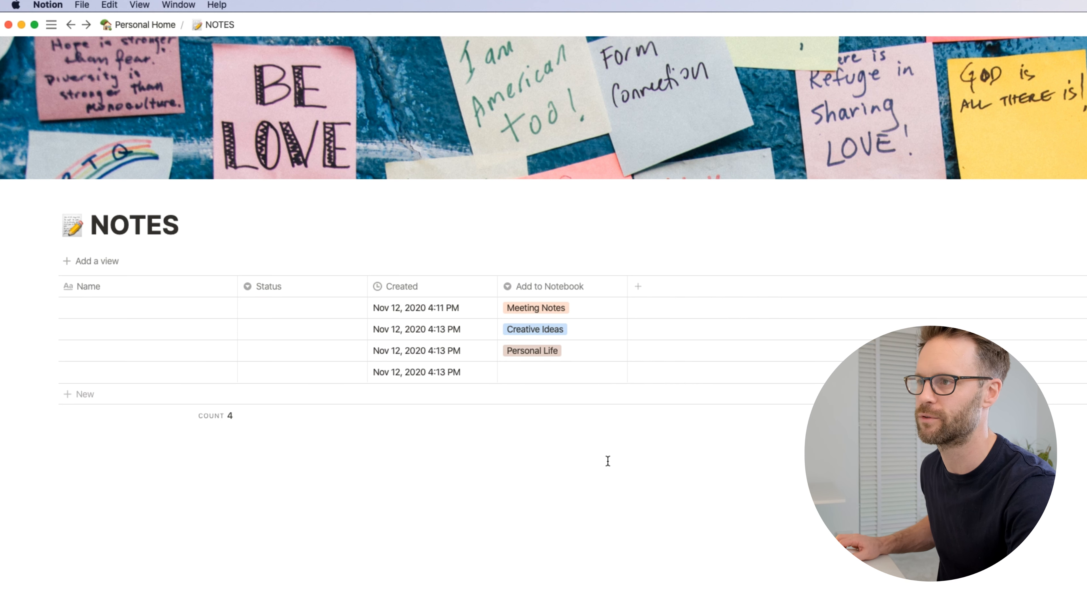
mouse_move(51, 310)
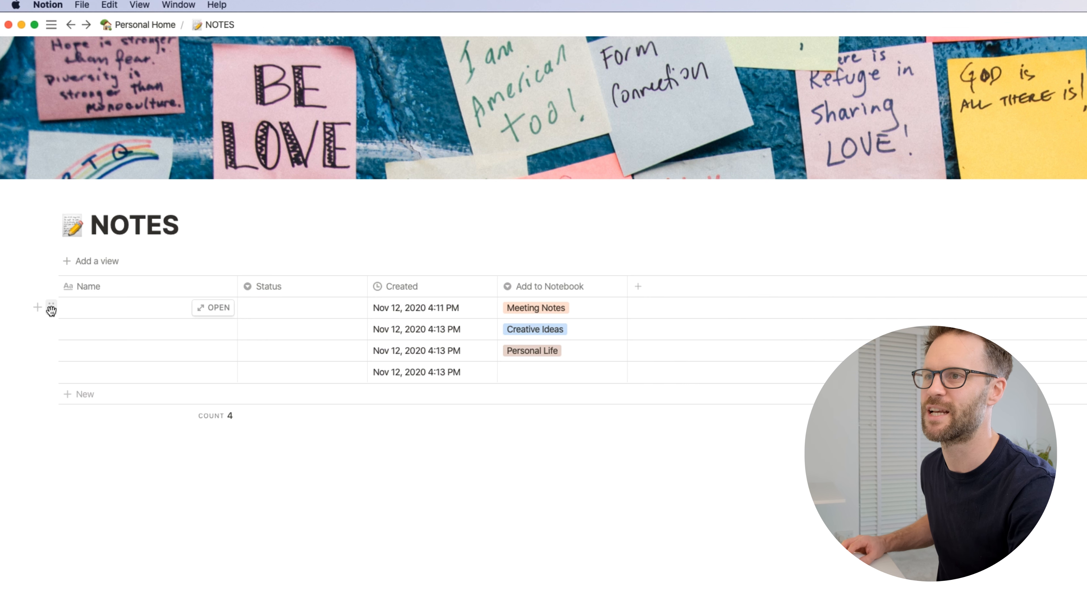
Delete all the sample rows and add a Last edited time property named "Last Edited" after the Add to Notebook column
click(51, 309)
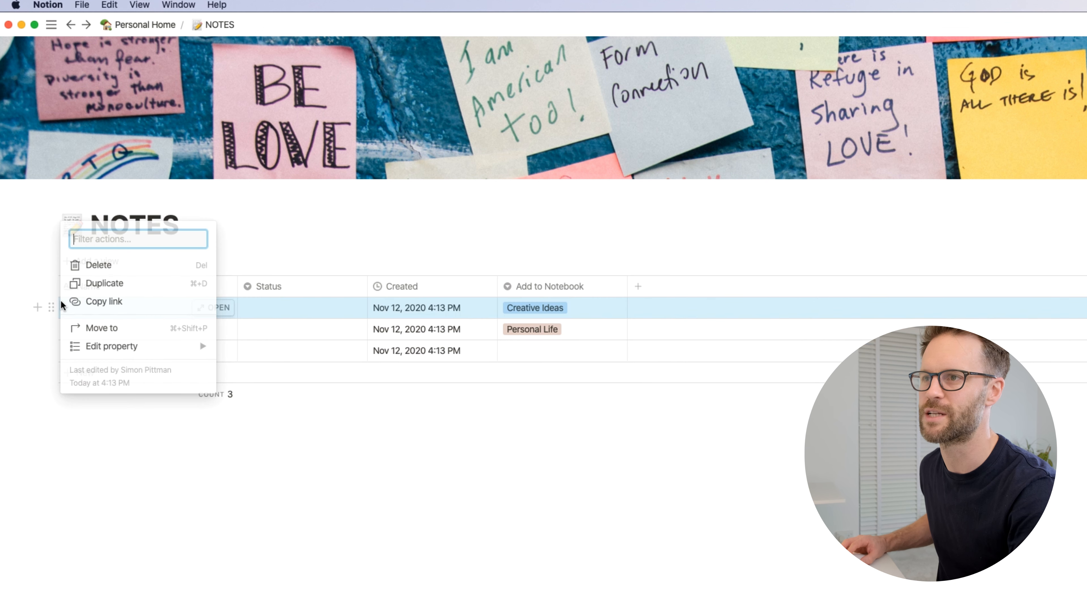
click(638, 286)
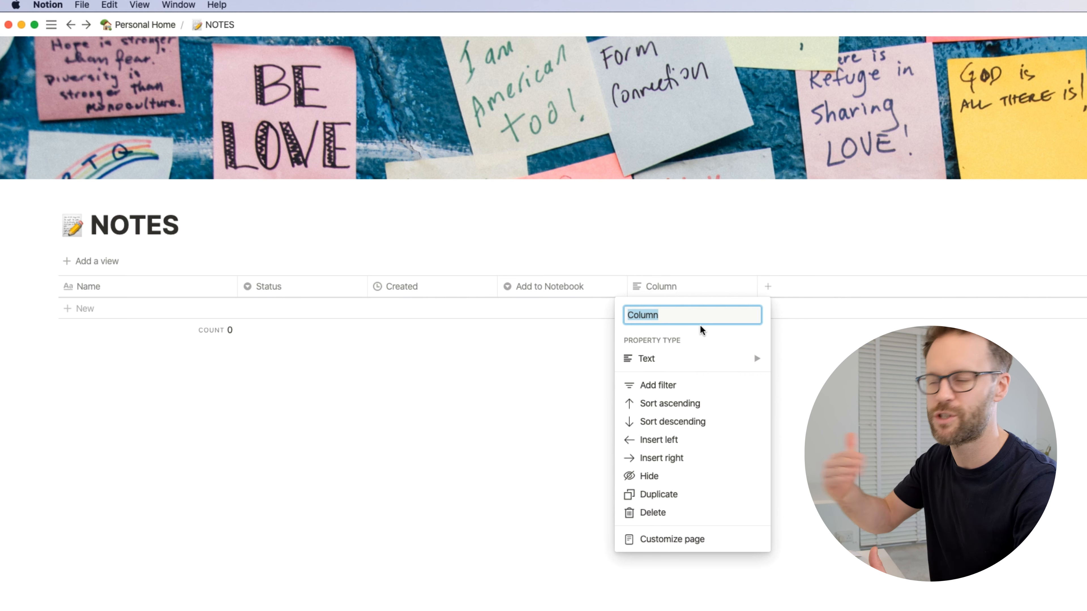
mouse_move(698, 359)
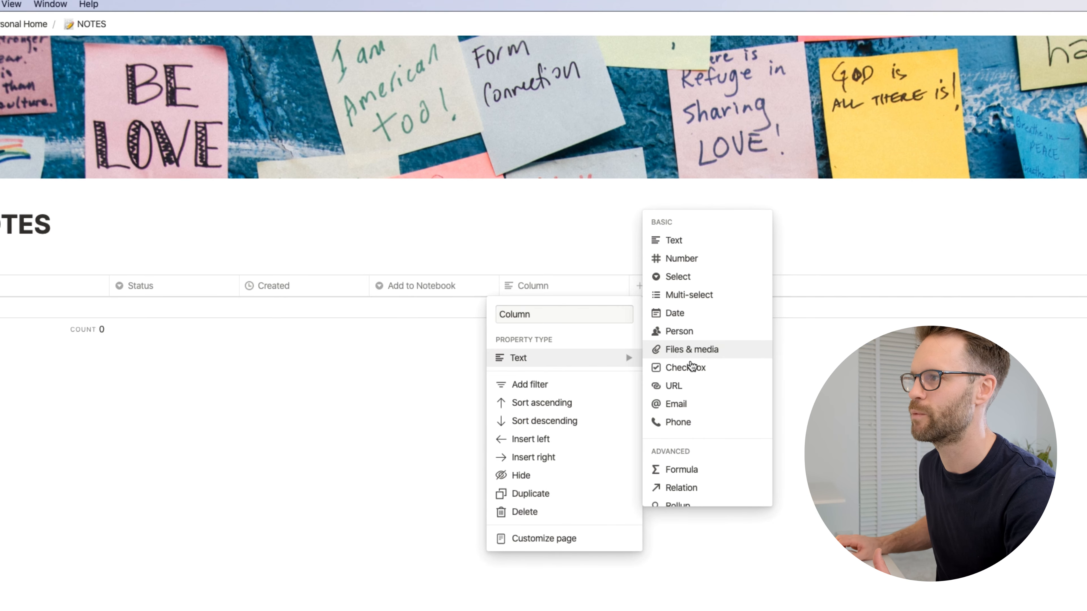
scroll(690, 366, down, 3)
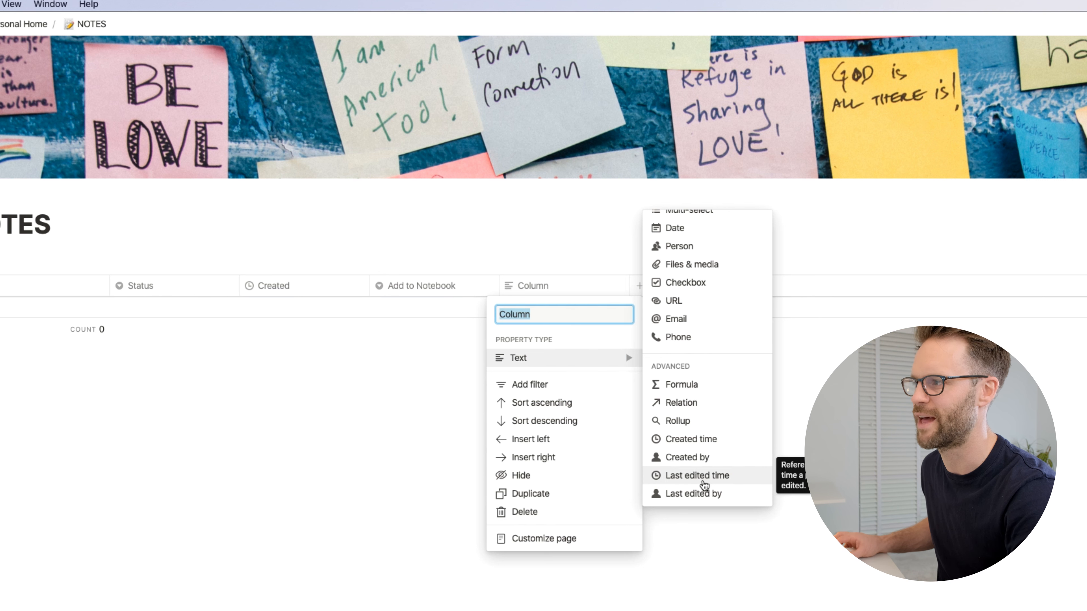
click(704, 485)
text(Last Edit)
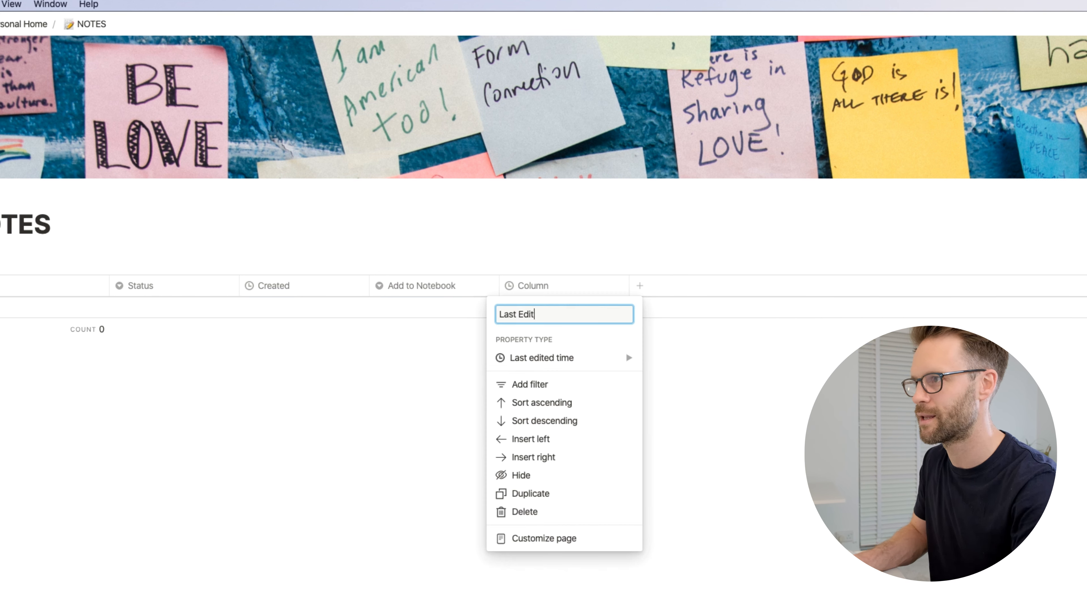
text(ed)
key(Return)
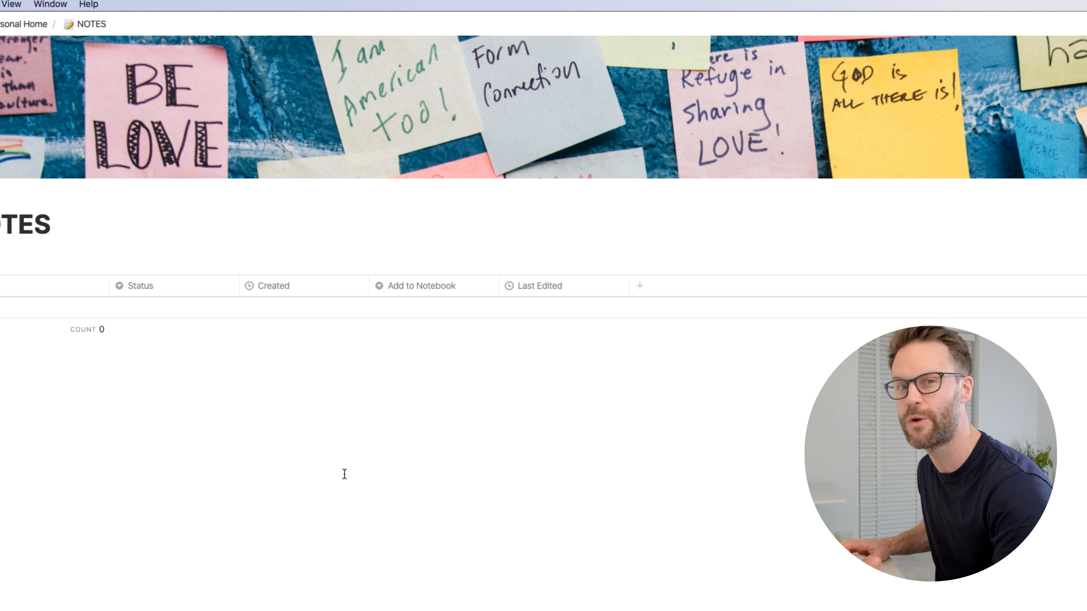
Add a Formula property named "Today" after the Last Edited column
click(643, 285)
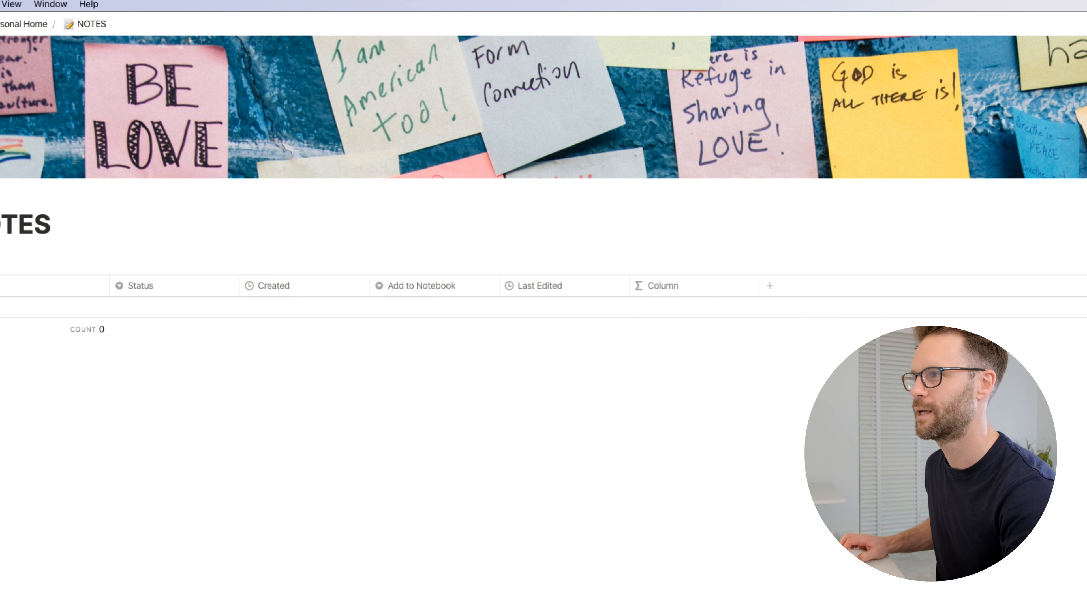
click(668, 286)
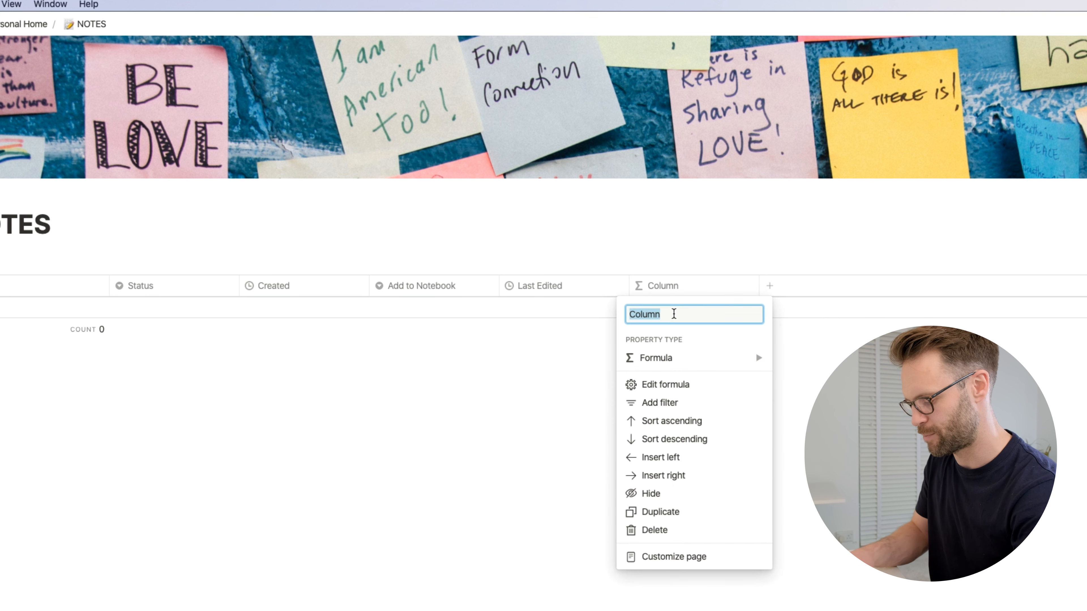
text(Today)
key(Return)
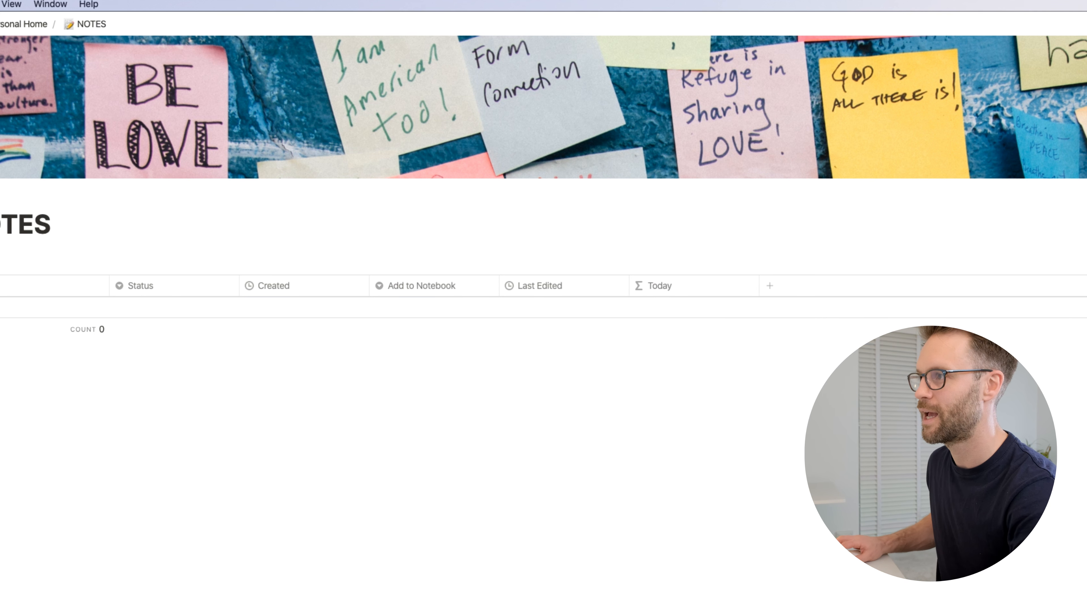
Add an empty row to the table and set the Today column's formula to now ()
click(671, 314)
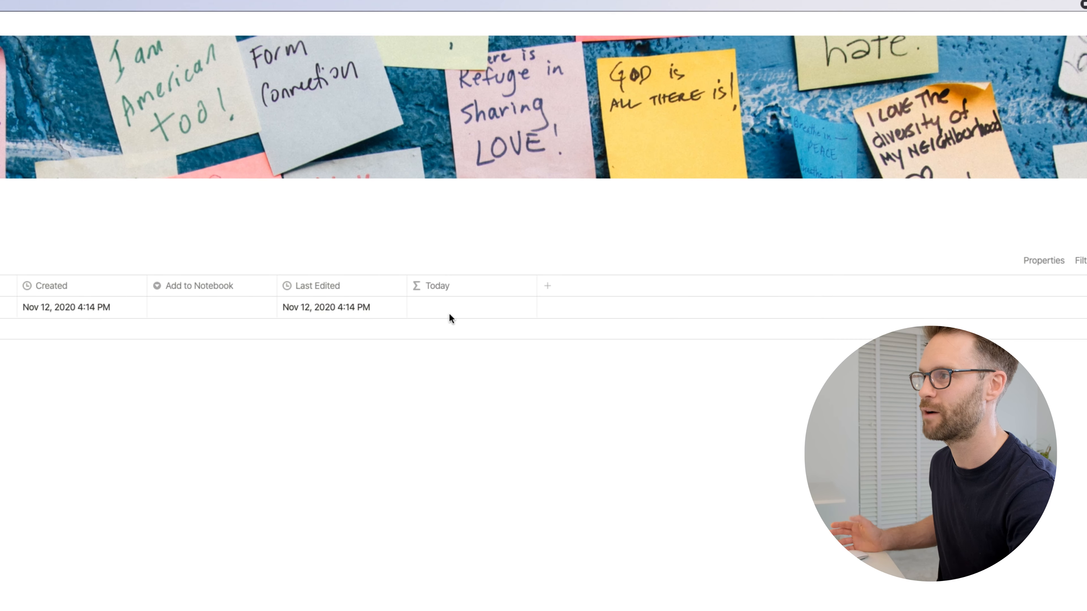
click(449, 314)
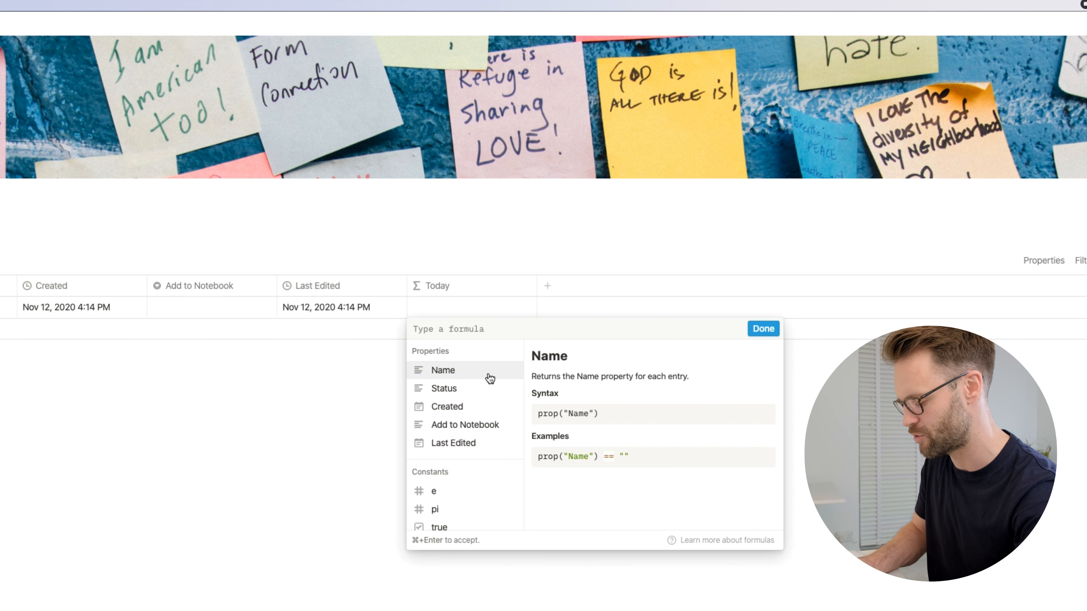
text(now )
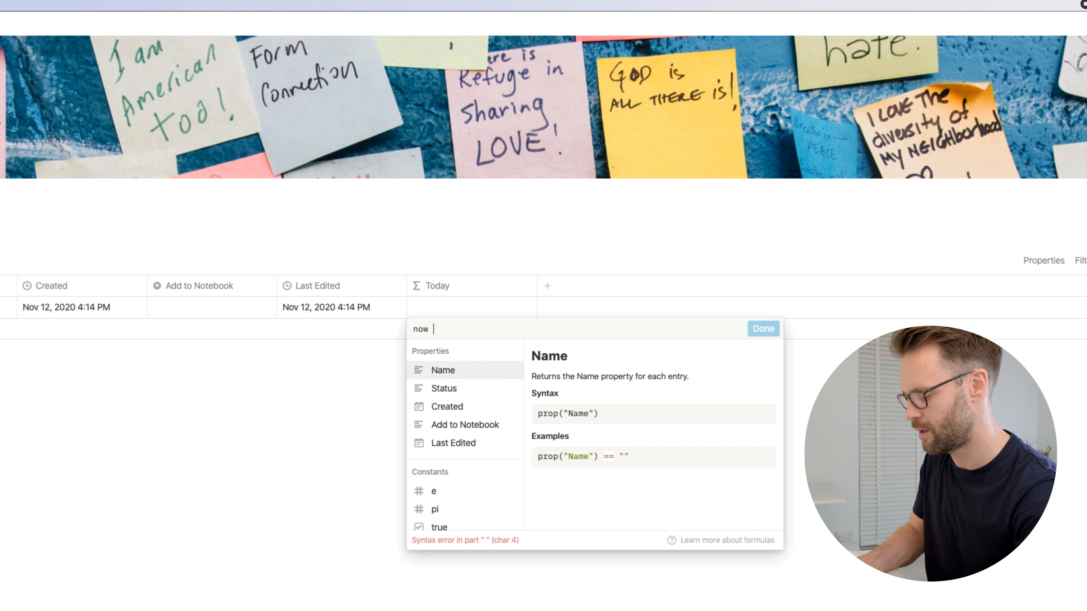
text(())
click(764, 332)
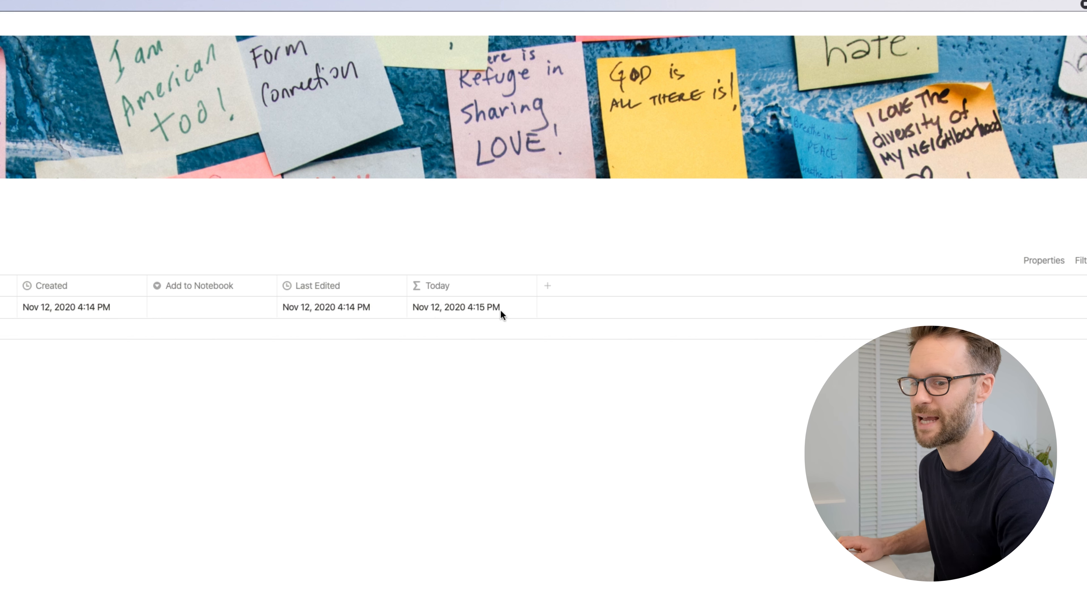
Add another Formula property after the Today column and name it "Weeks Old"
click(551, 286)
mouse_move(633, 365)
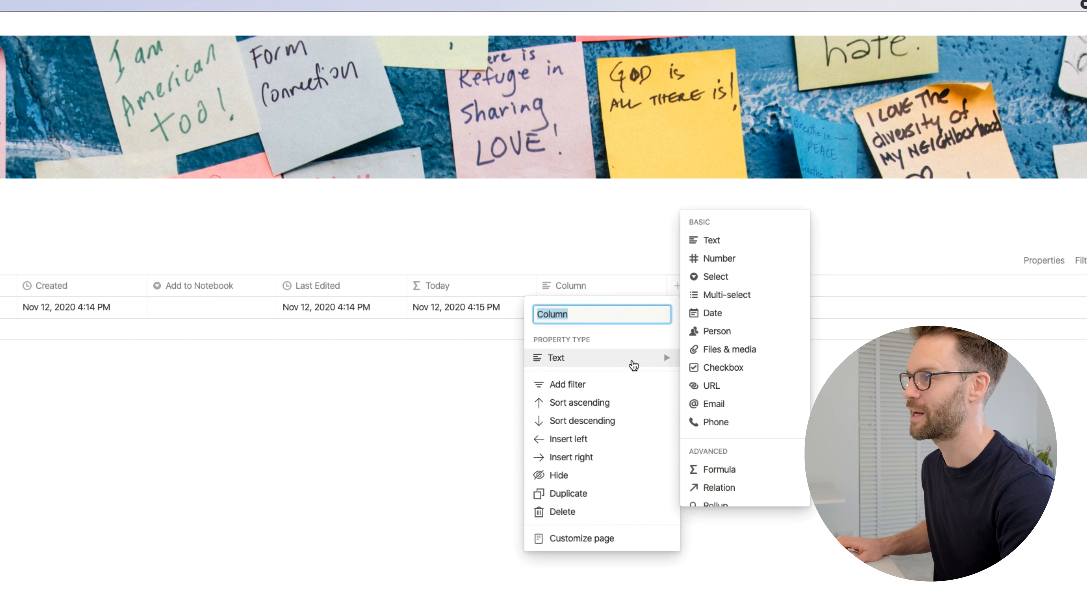
click(718, 470)
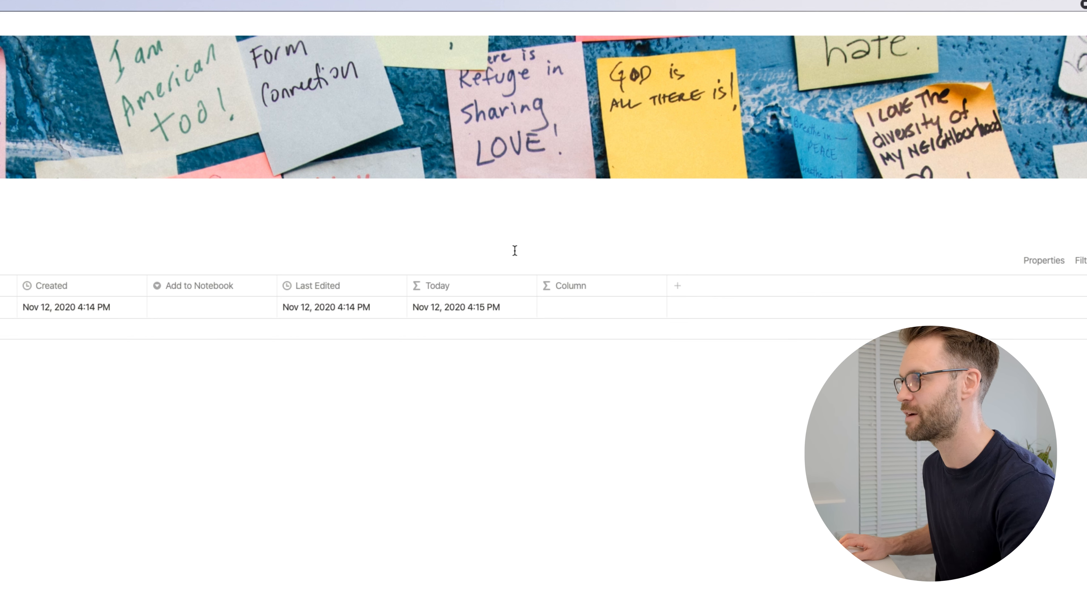
click(570, 286)
text(We)
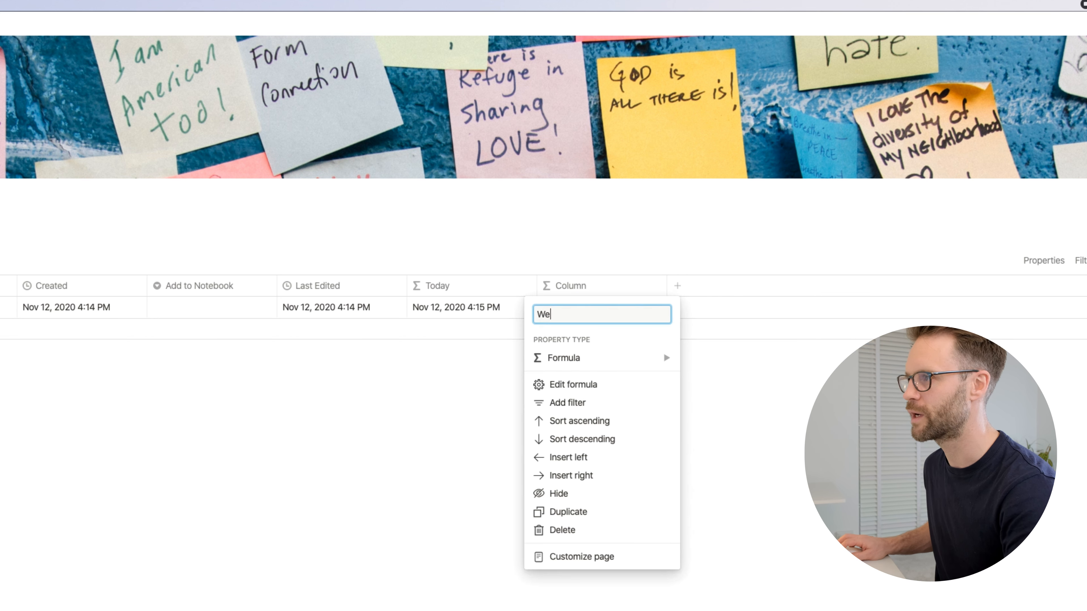
text(eks Old)
key(Return)
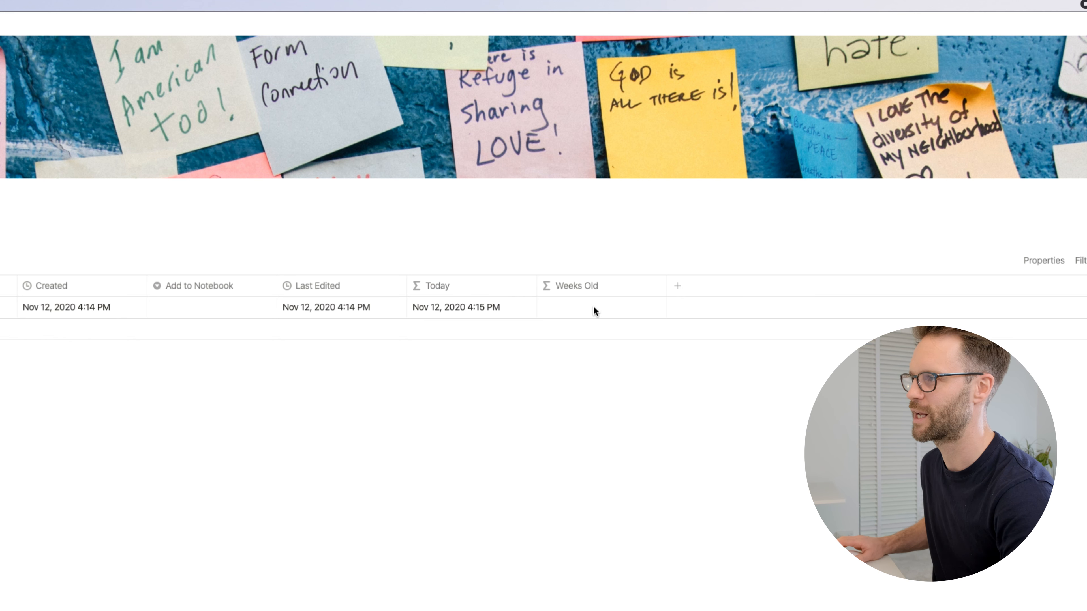
Set the Weeks Old formula to dateBetween(prop("Today"),prop("Created"),"weeks")
click(593, 307)
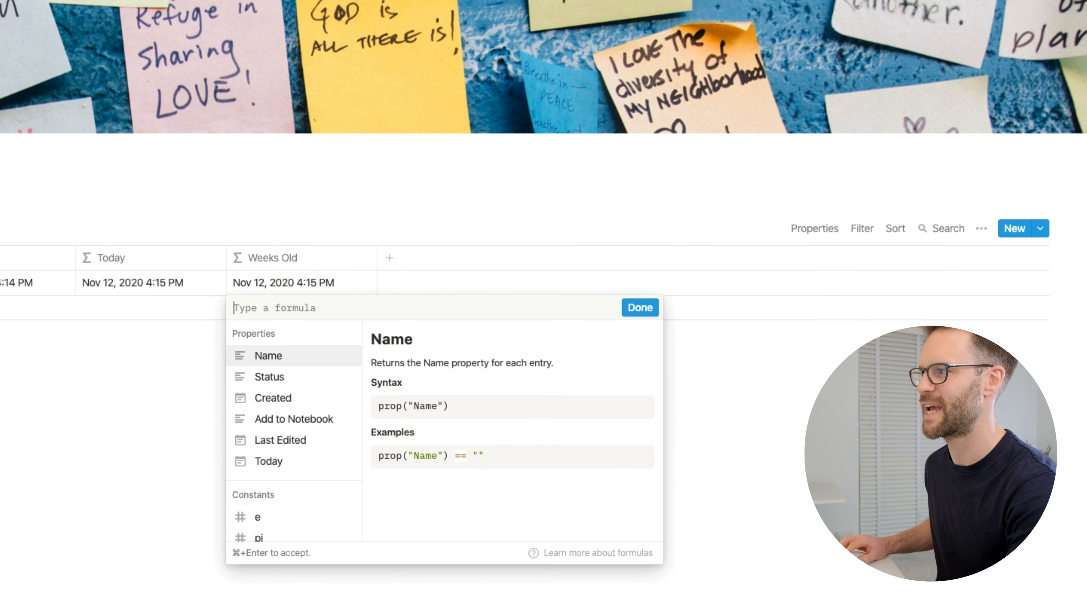
scroll(293, 387, down, 20)
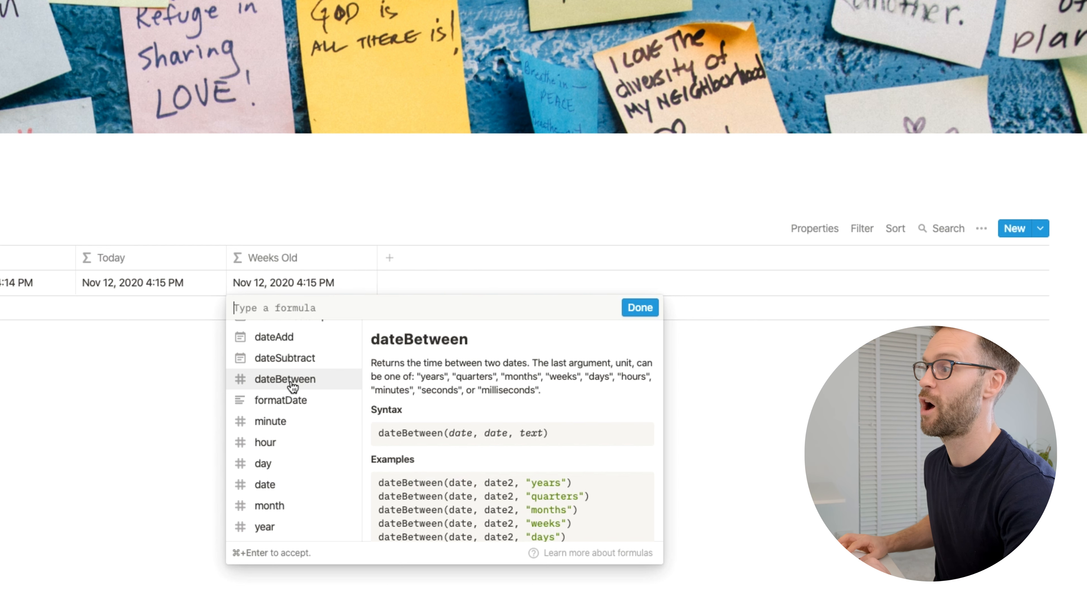
click(293, 386)
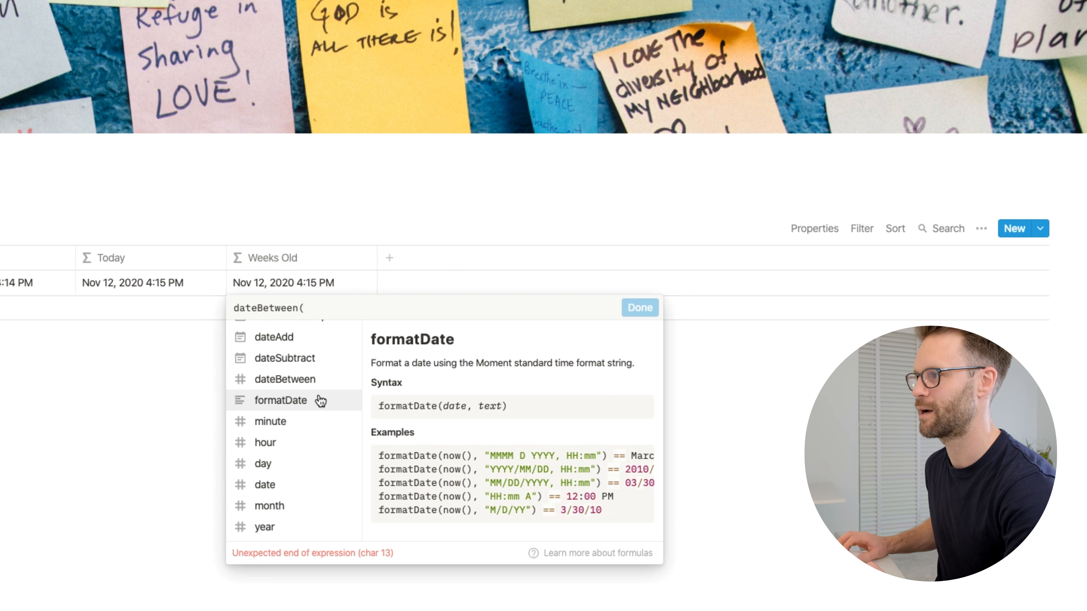
scroll(291, 419, up, 5)
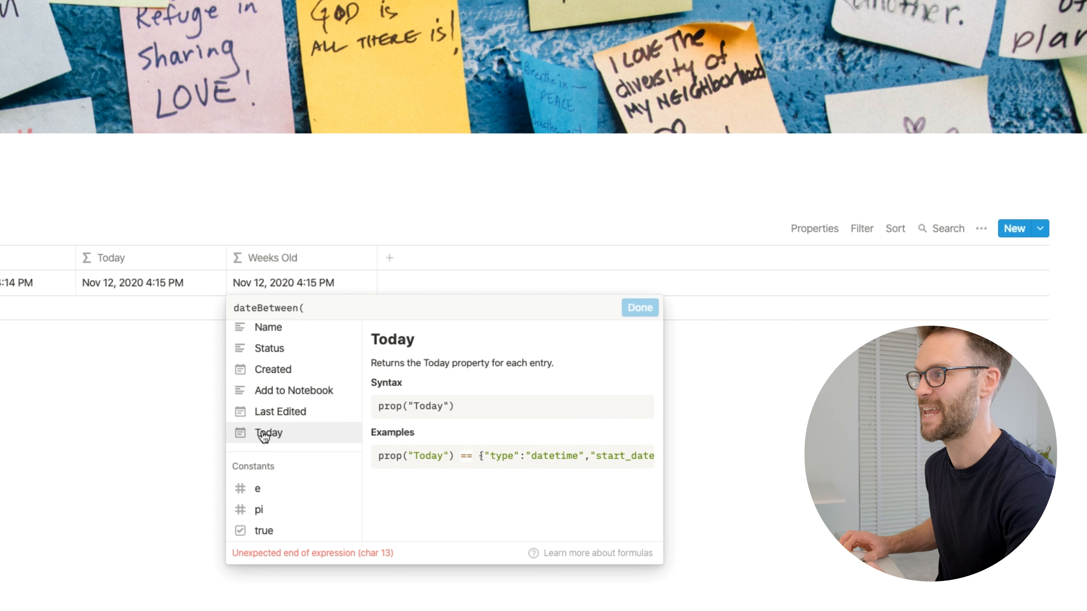
click(264, 437)
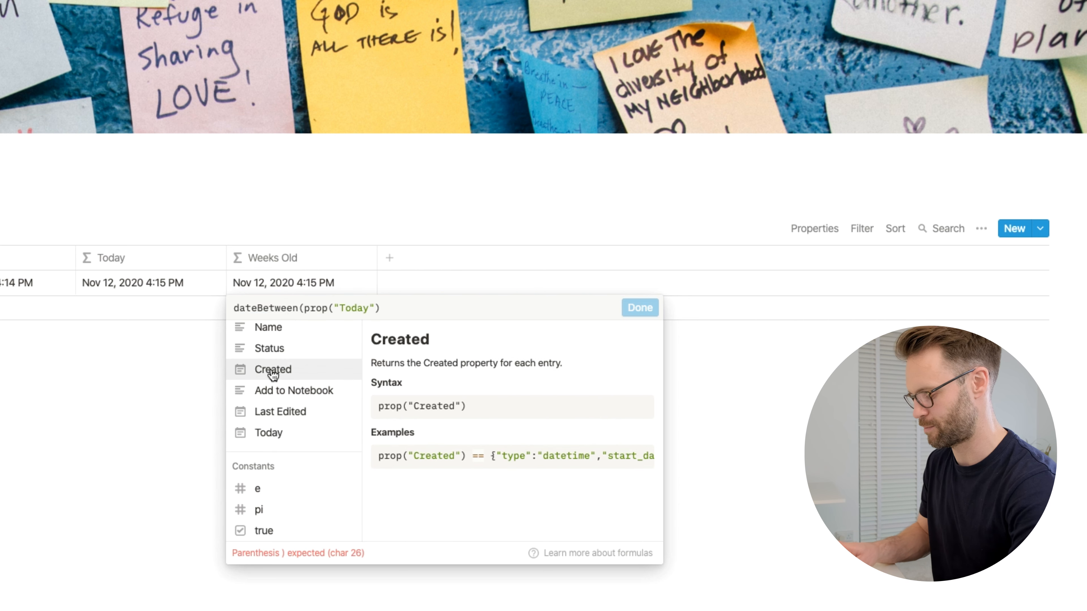
text(,)
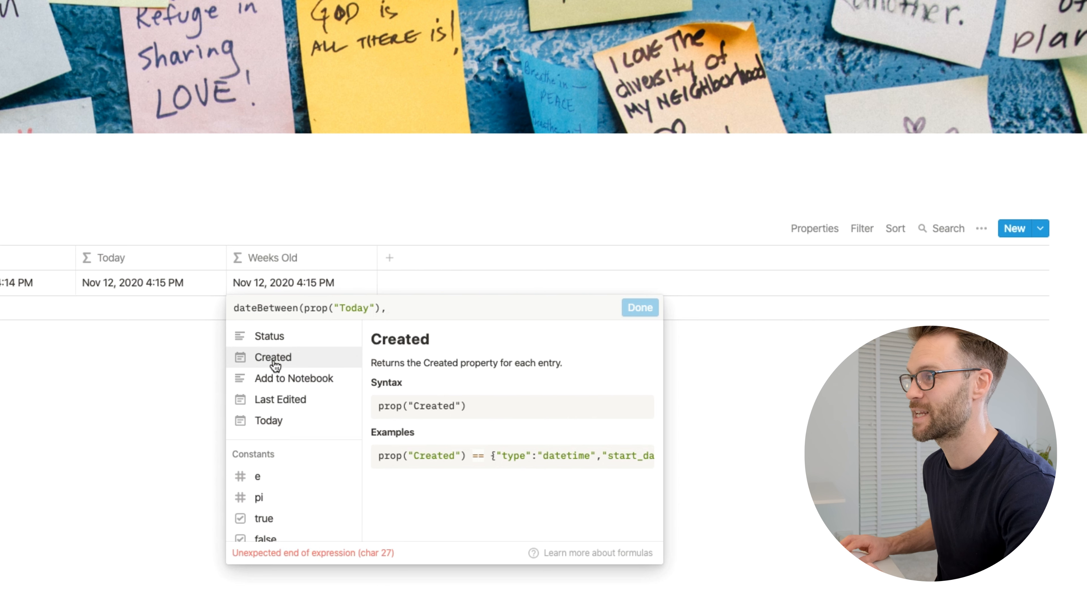
click(274, 358)
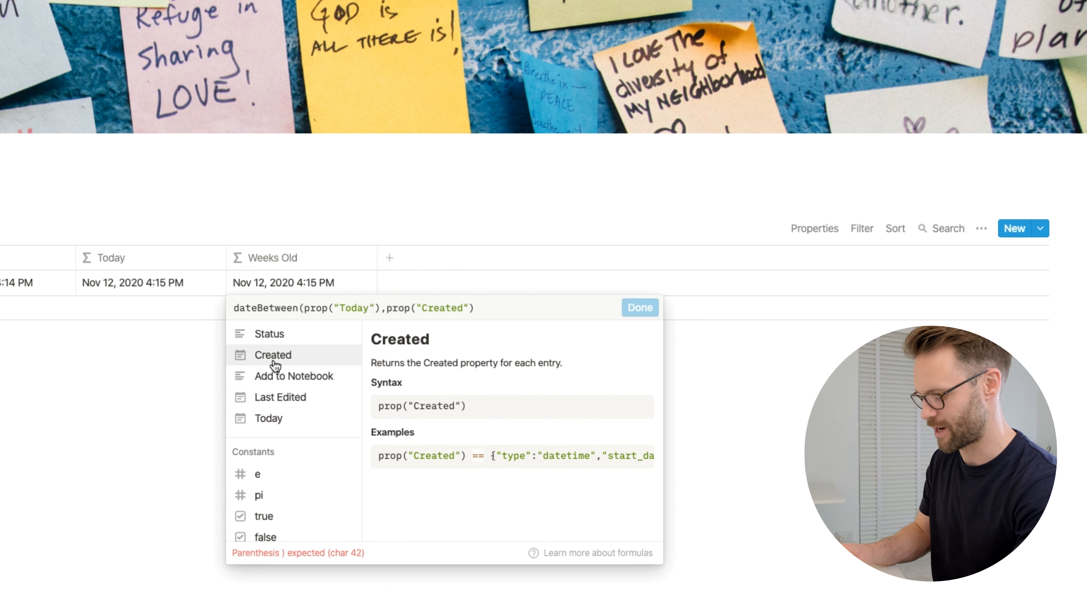
text(,)
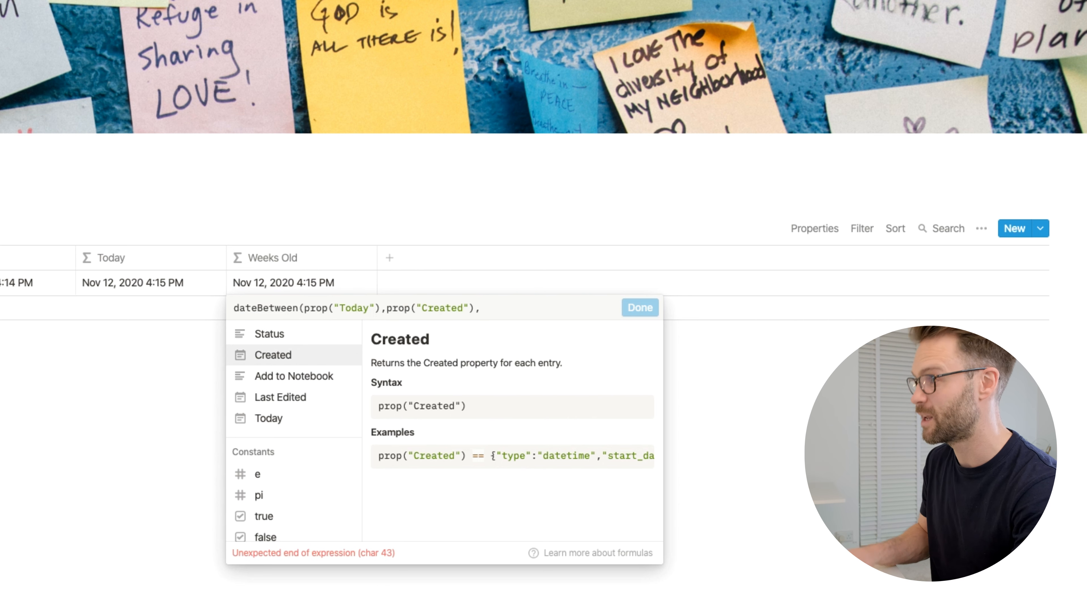
text("we)
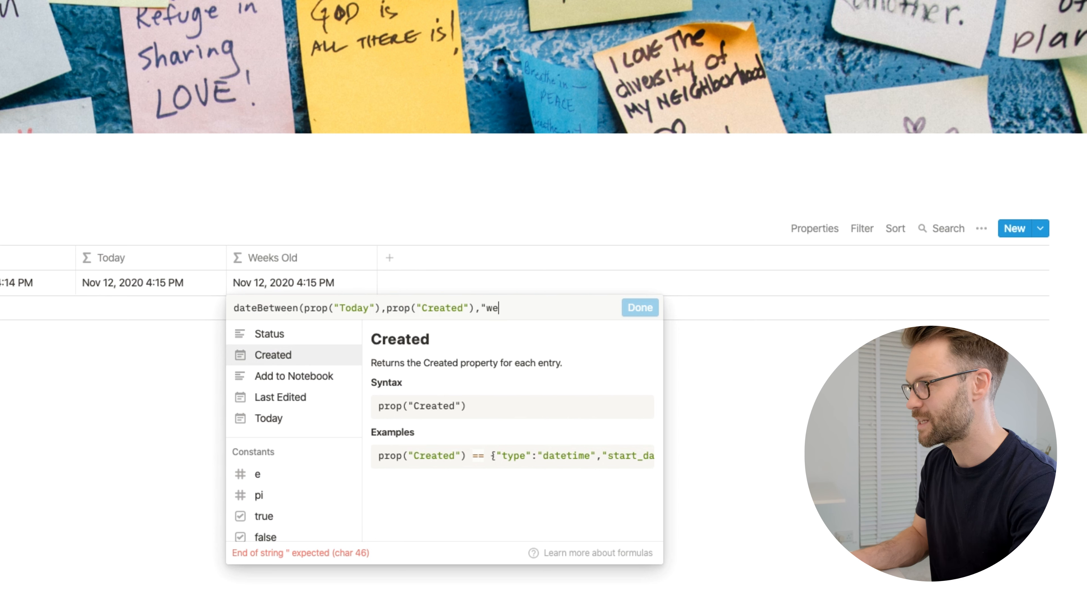
text(eks"))
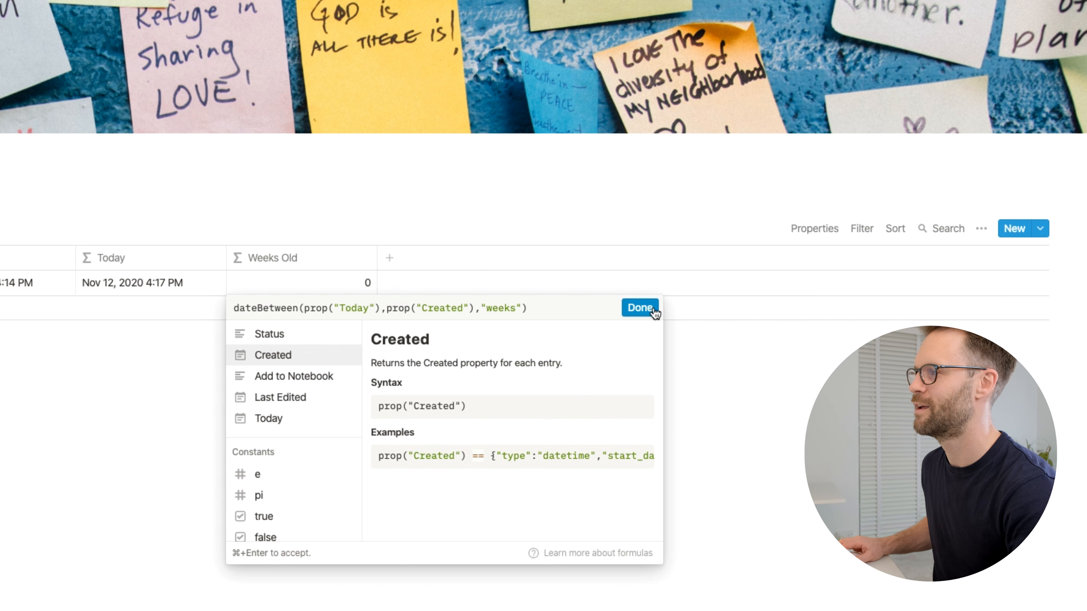
click(641, 308)
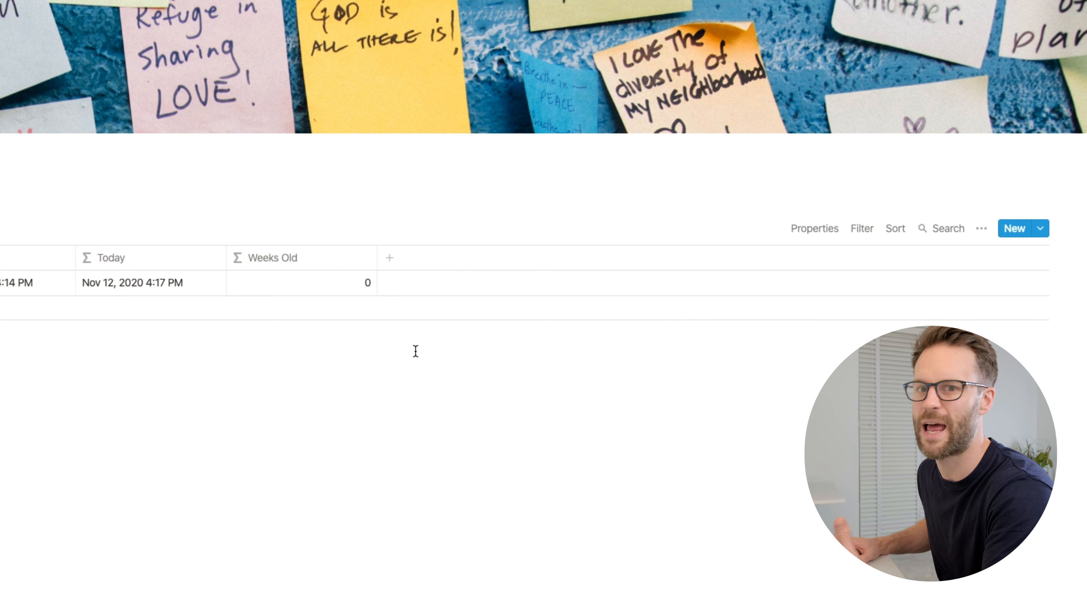
Add a URL property named "Links" after the Weeks Old column
click(389, 258)
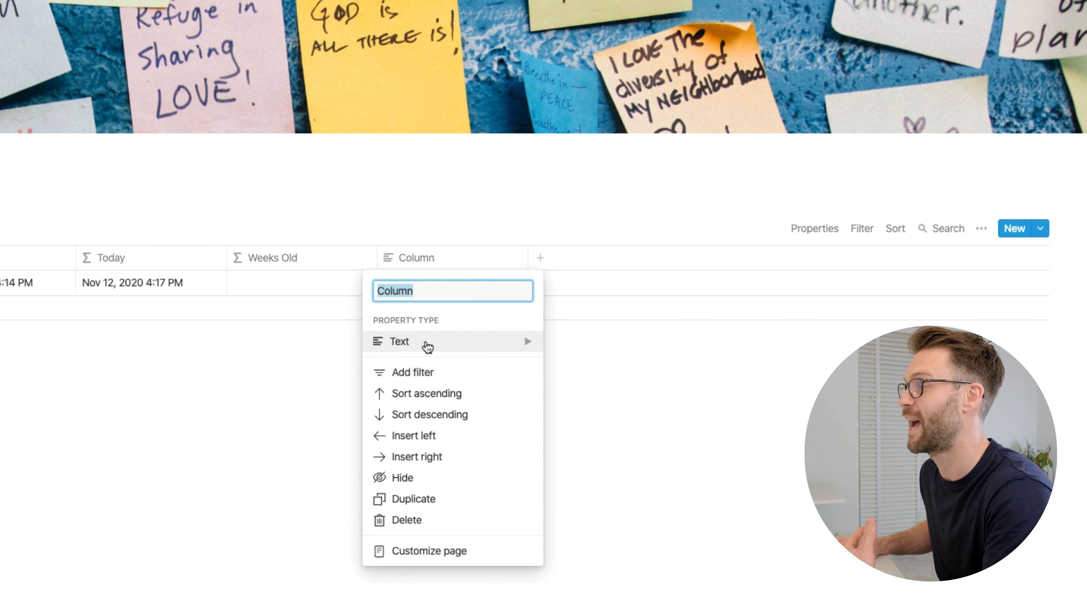
click(437, 345)
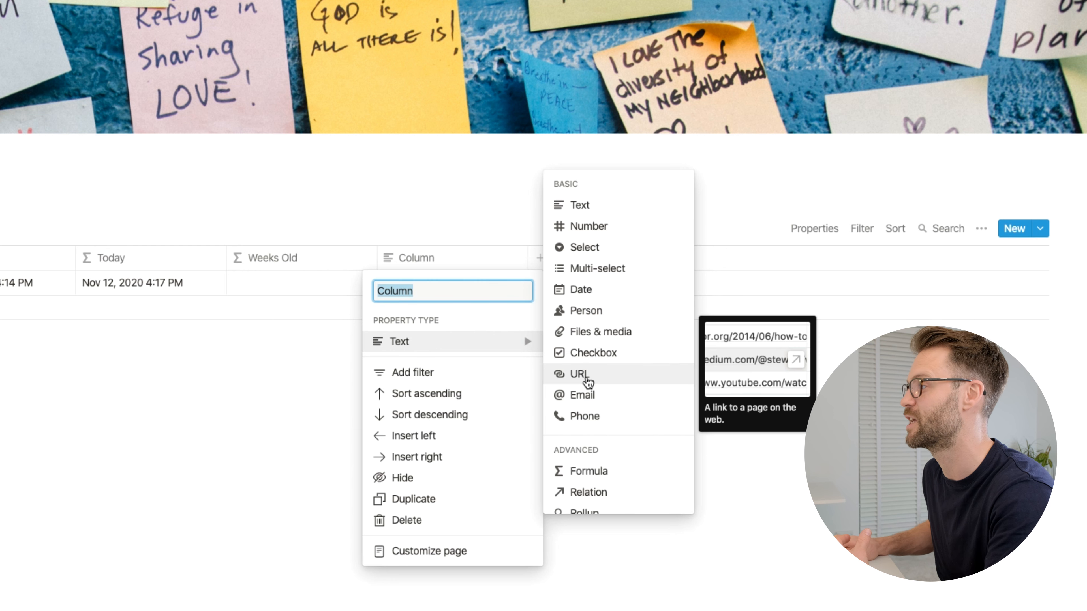
click(587, 375)
text(Links)
key(Return)
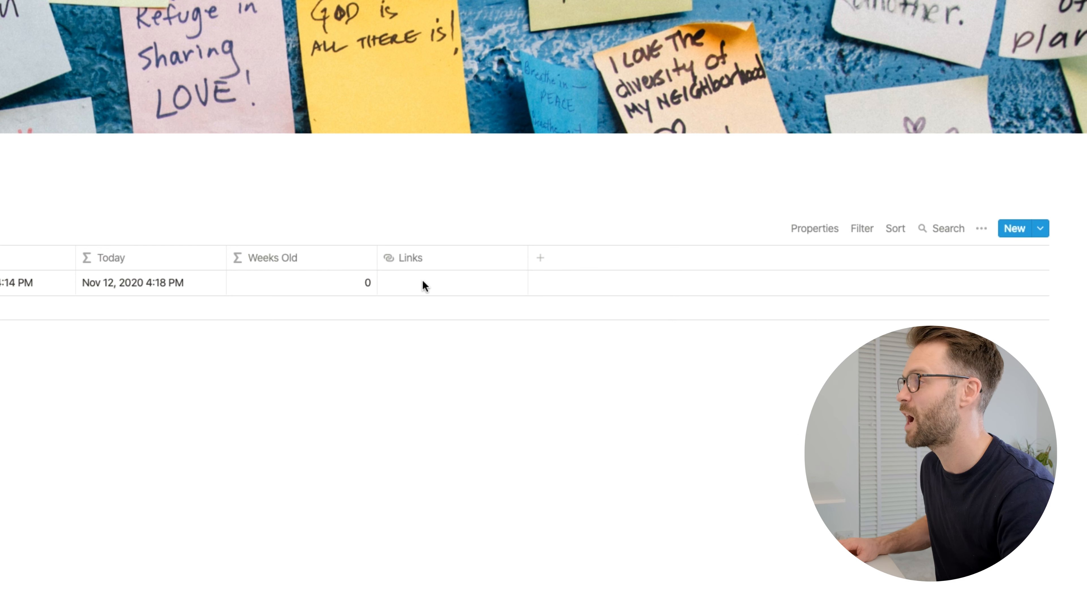
Add a Files & media property named "Attachments" after the Links column
click(539, 258)
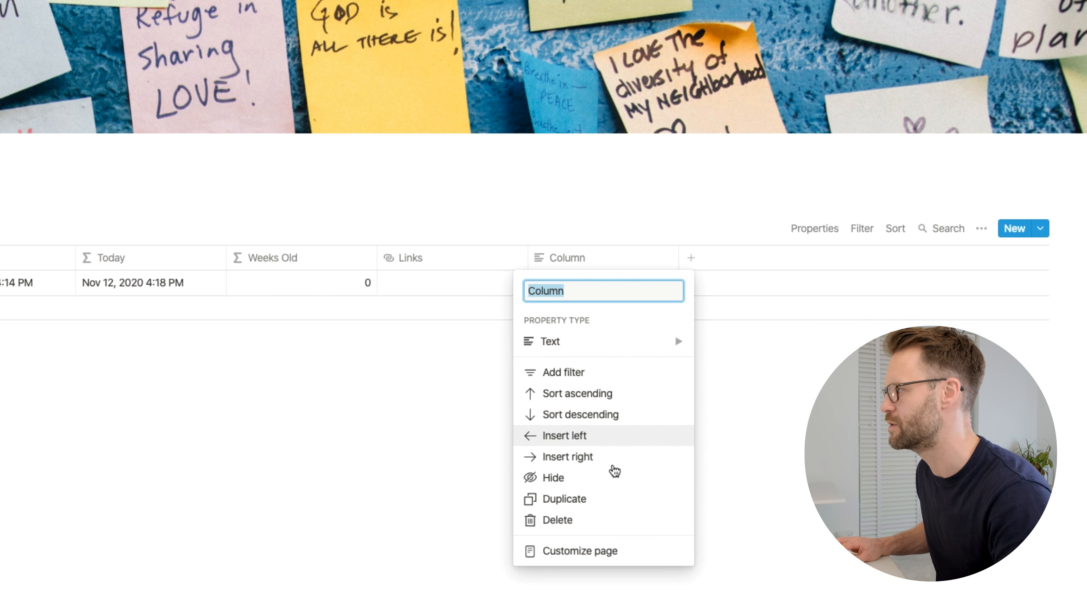
click(667, 342)
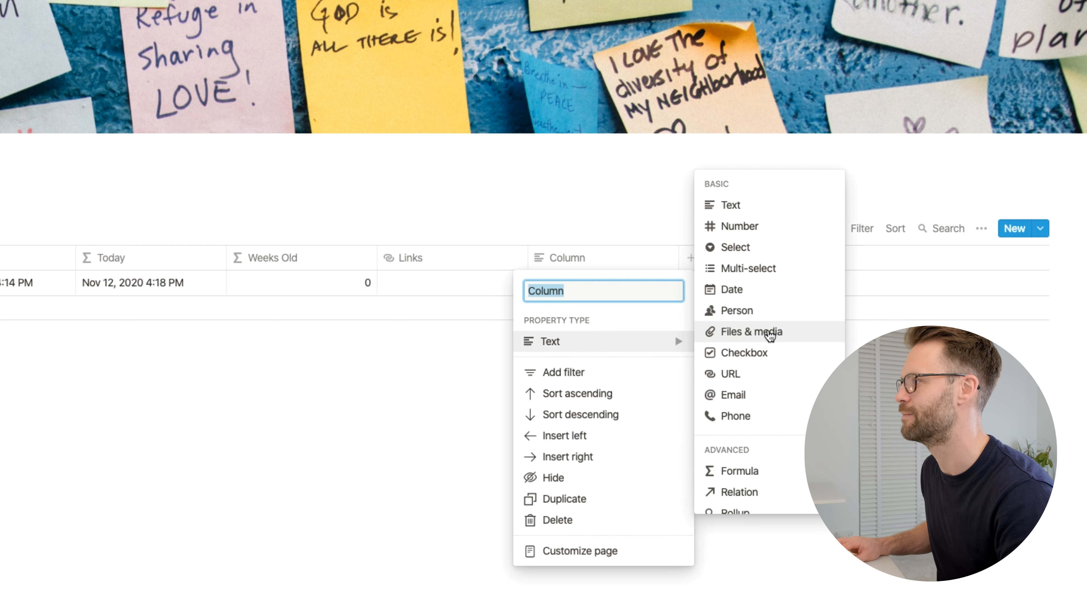
click(769, 334)
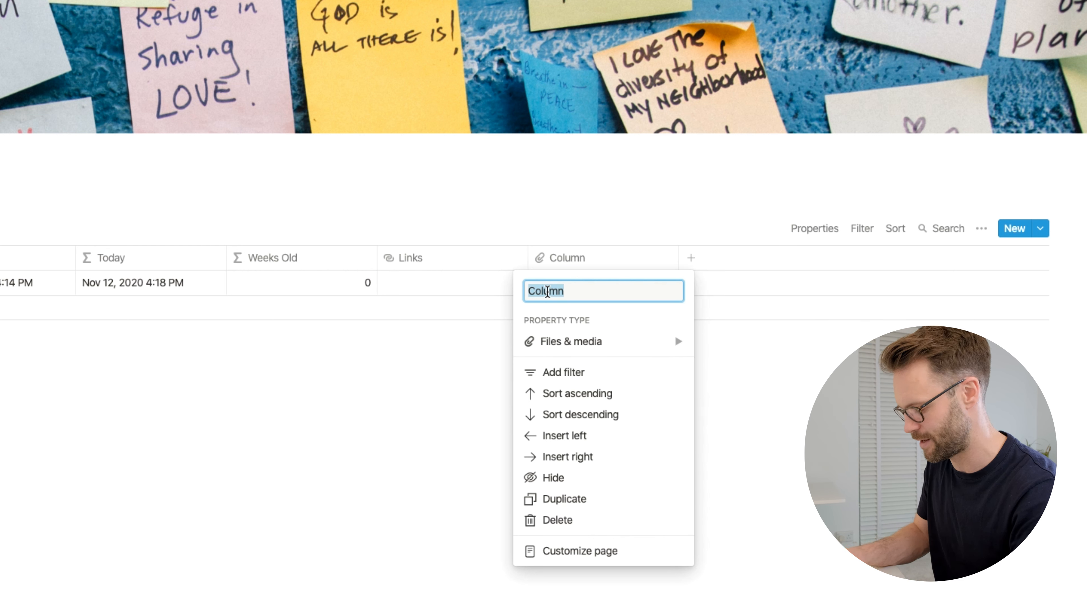
text(Attachments)
key(Return)
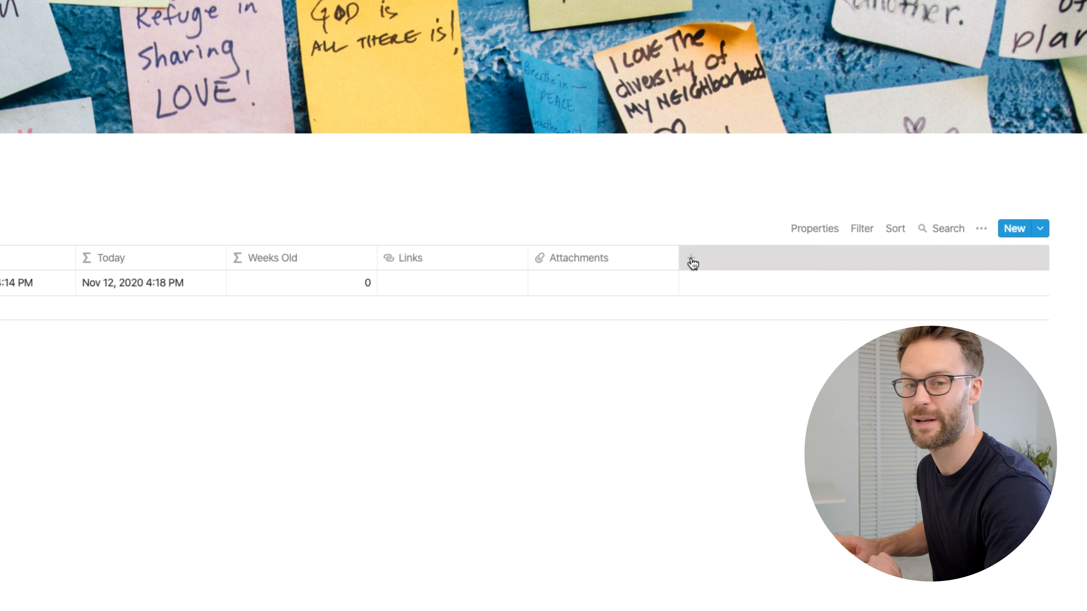
Add a Checkbox property named "Hold On Home Screen" after the Attachments column
click(697, 261)
mouse_move(732, 341)
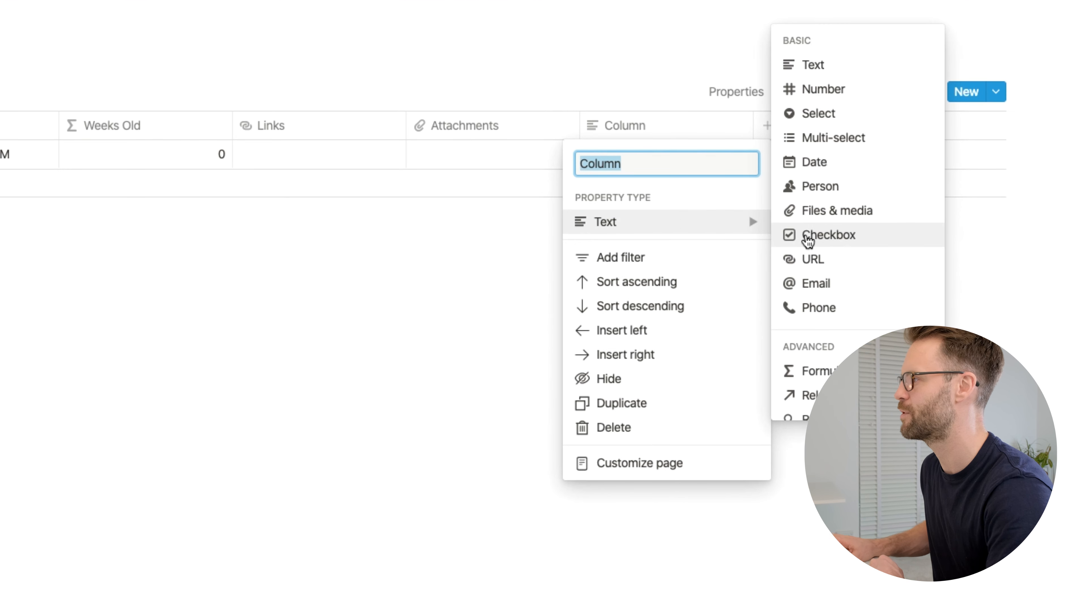
click(807, 241)
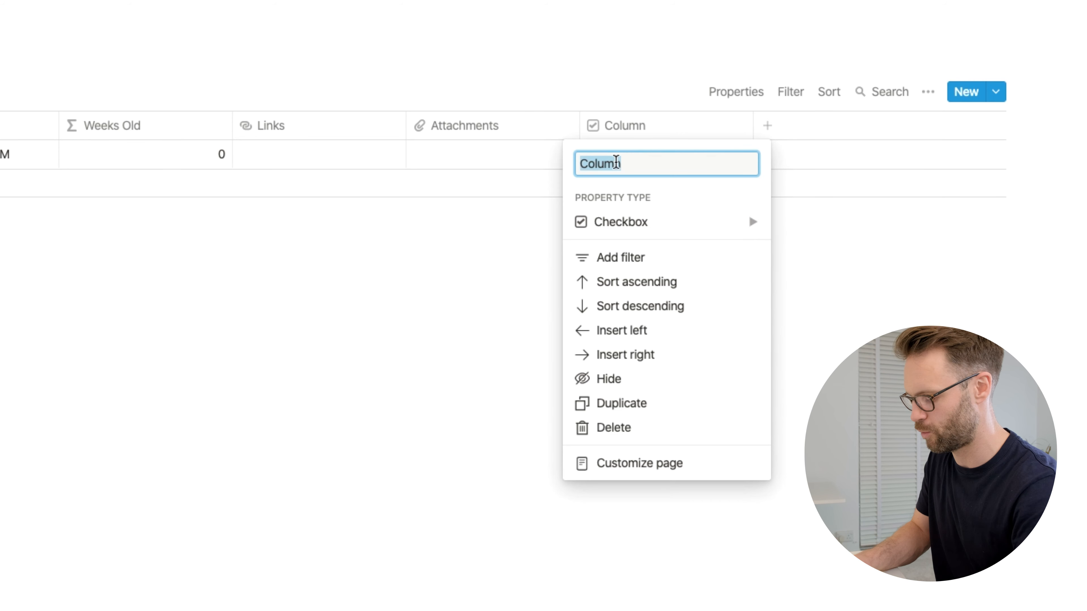
text(Hold On Home Screen)
key(Return)
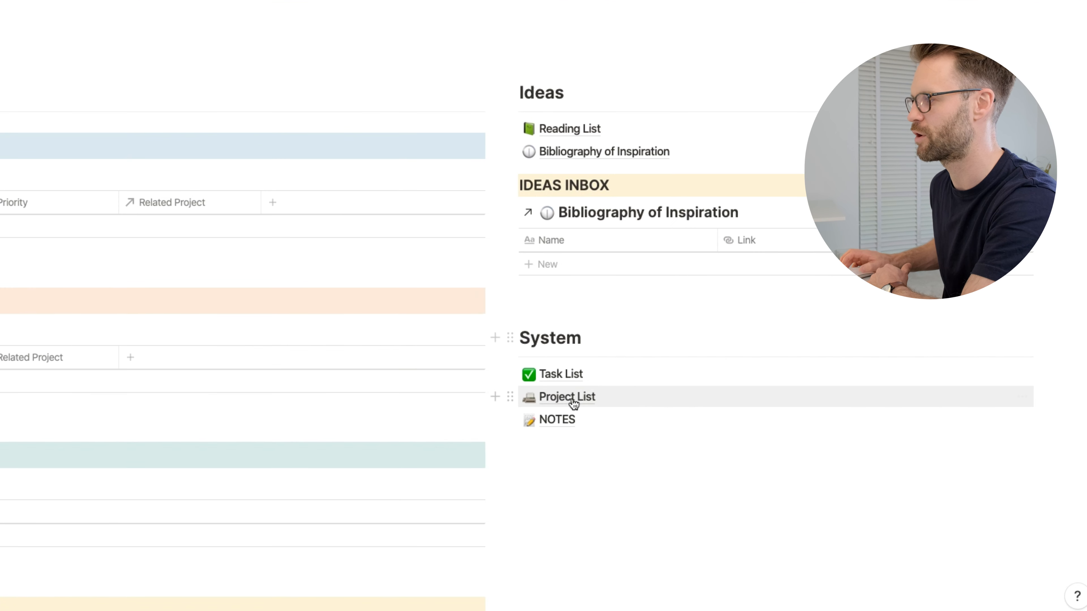
In the Project List database, add a Relation property after Review Overdue that links to the NOTES database
click(768, 479)
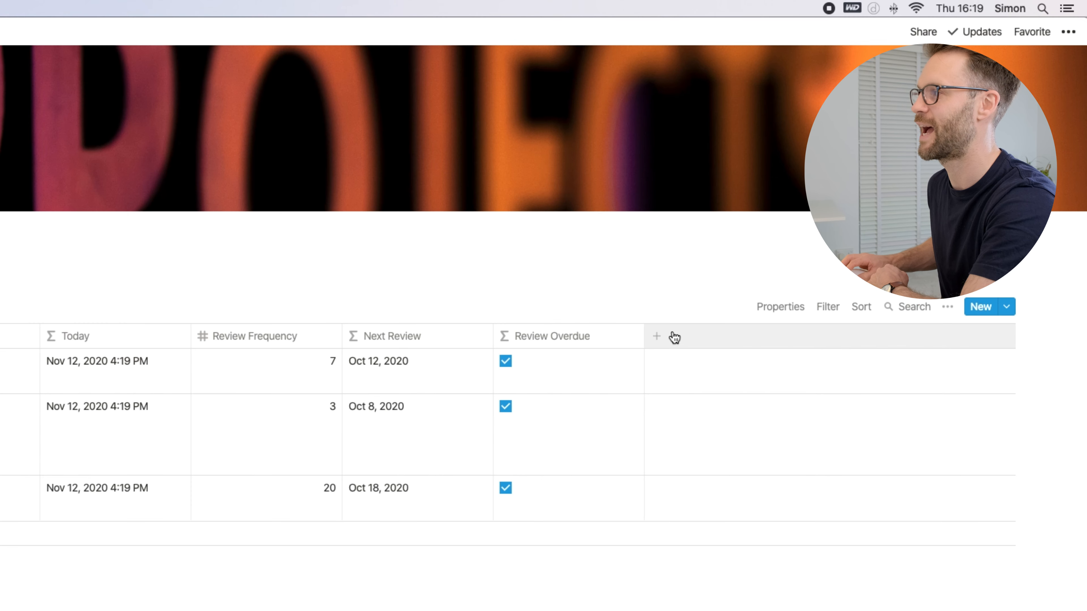
click(841, 189)
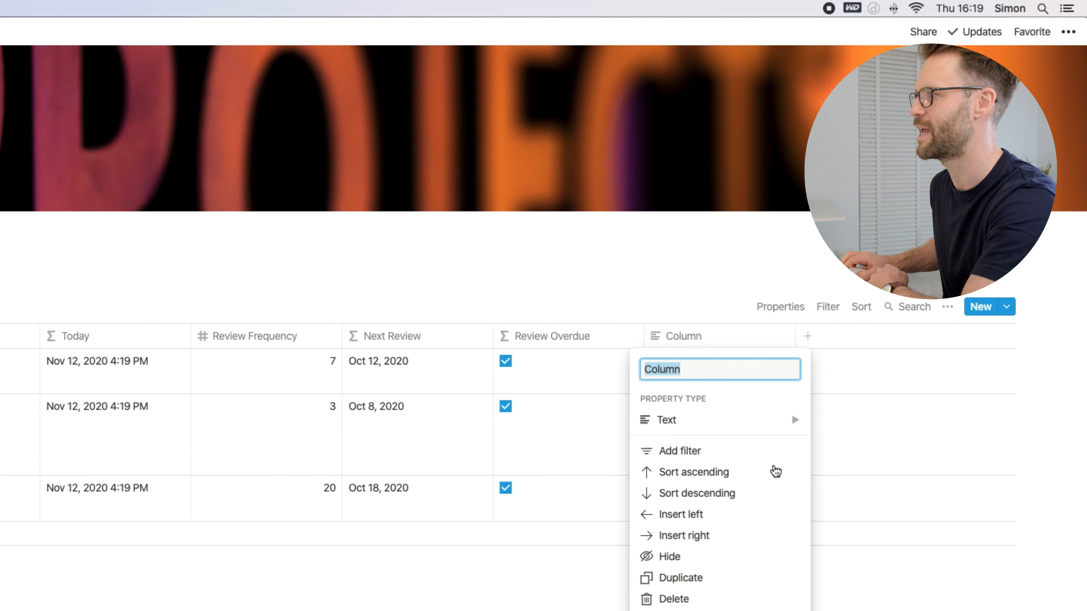
click(749, 420)
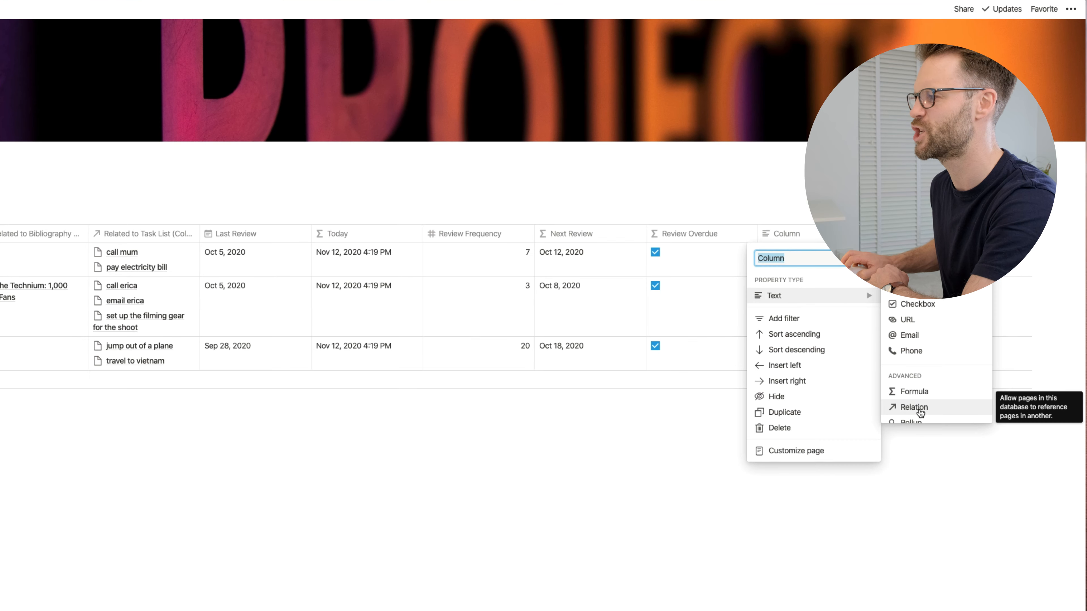
click(919, 409)
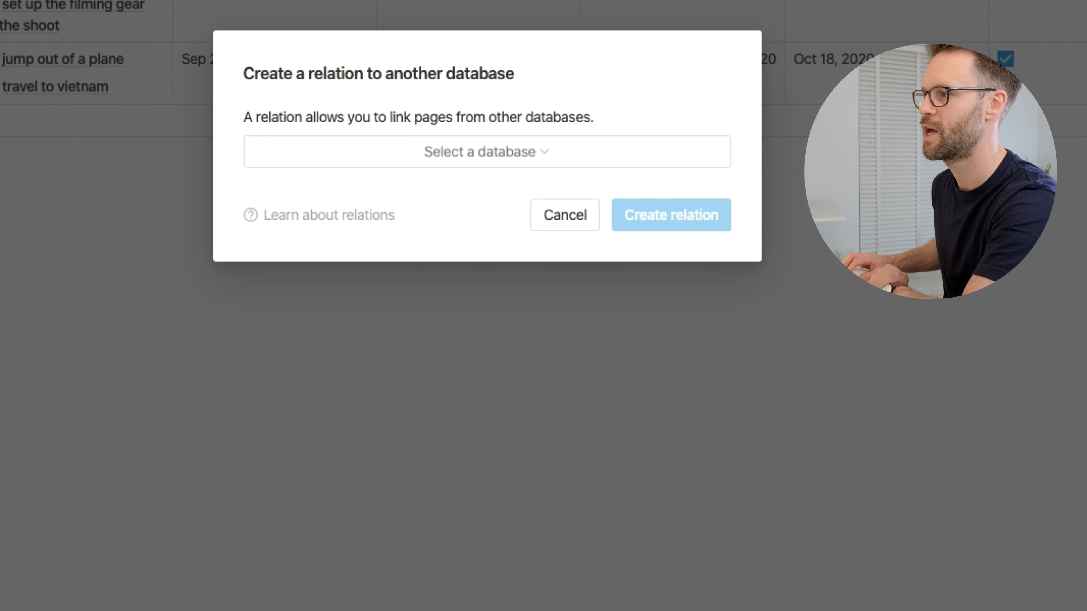
click(516, 155)
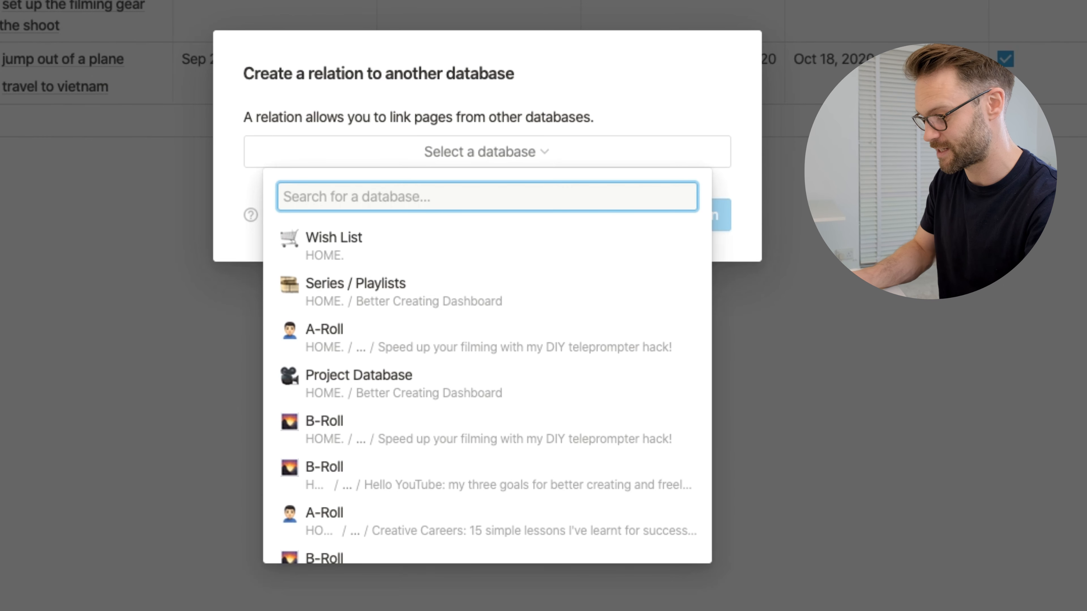
text(No)
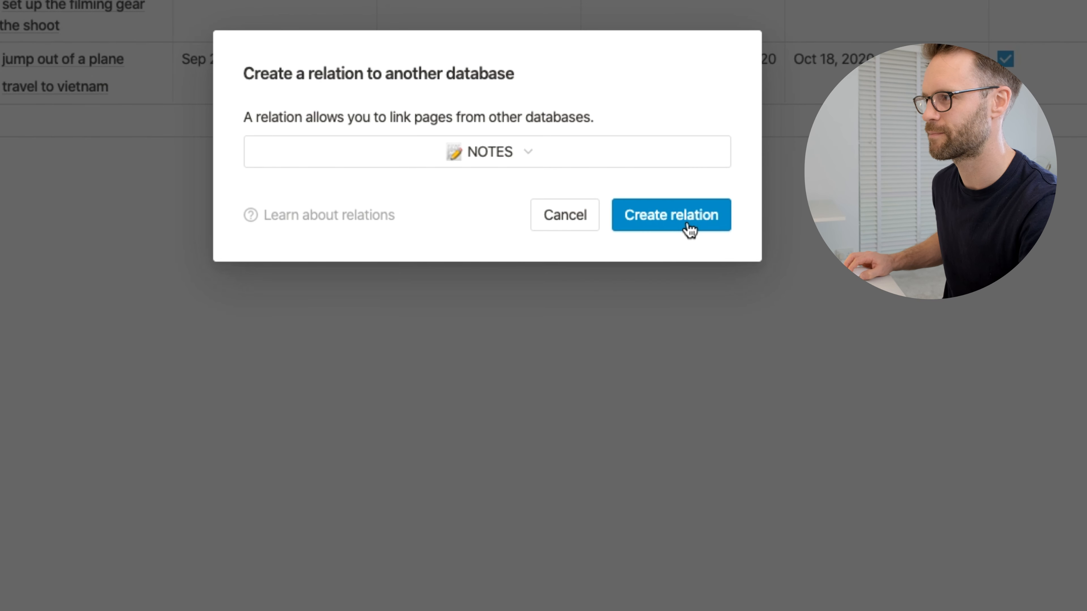
click(689, 230)
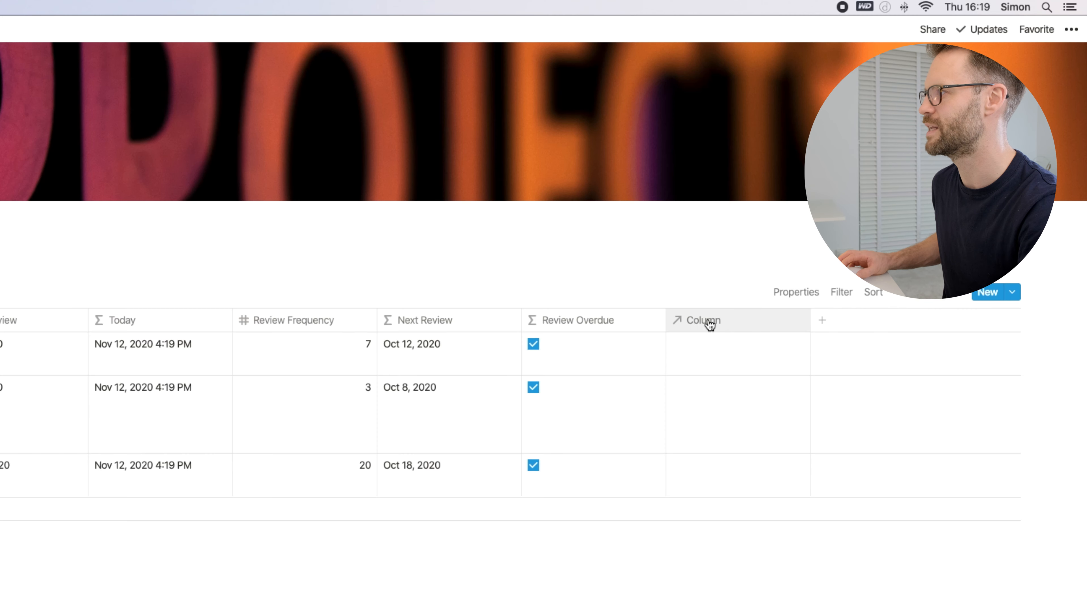
Rename the new relation column in the Project List as "Related Notes"
click(710, 326)
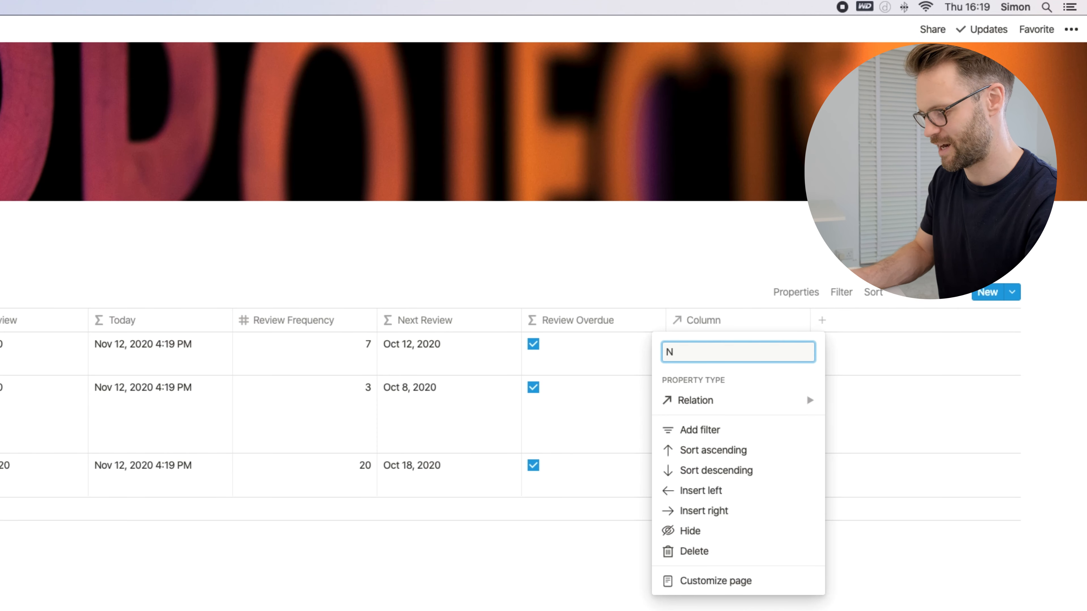
text(Related Notes)
key(Return)
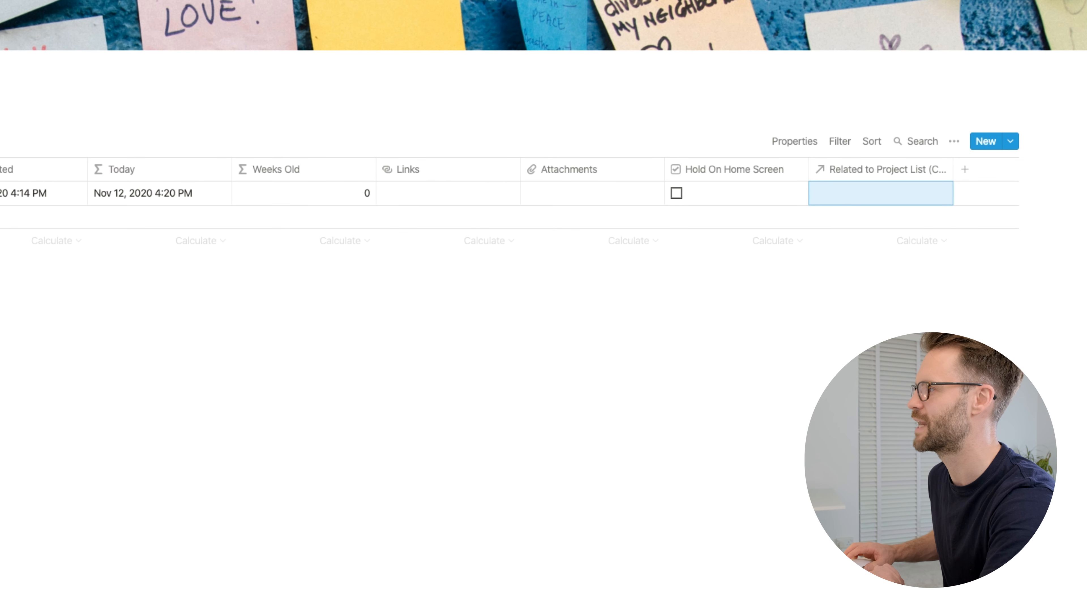
Review the projects that can be linked from the note's Project List relation cell, leaving it empty
key(Return)
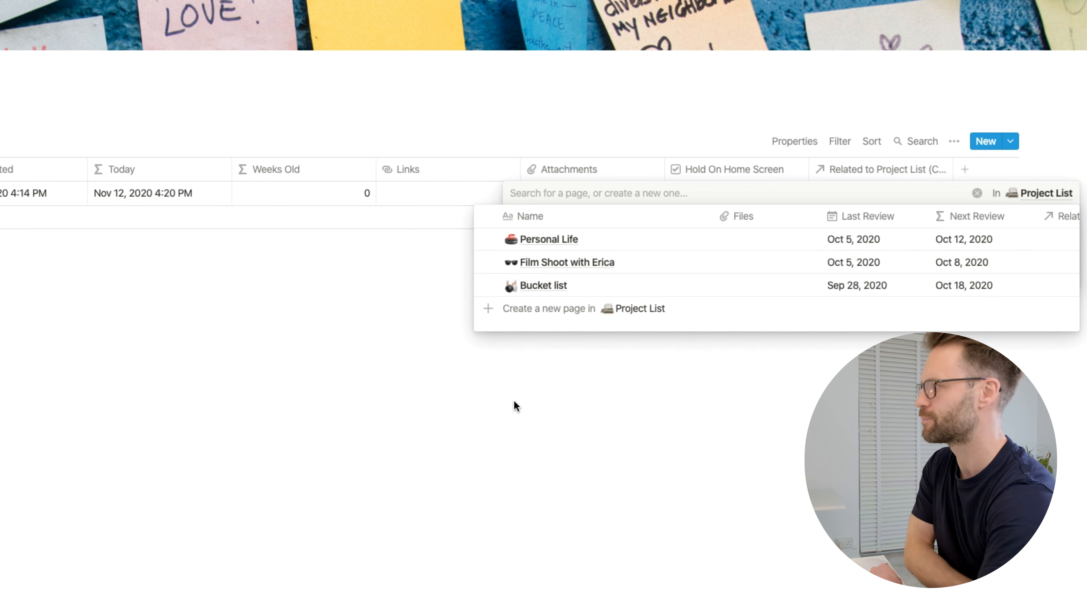
key(Escape)
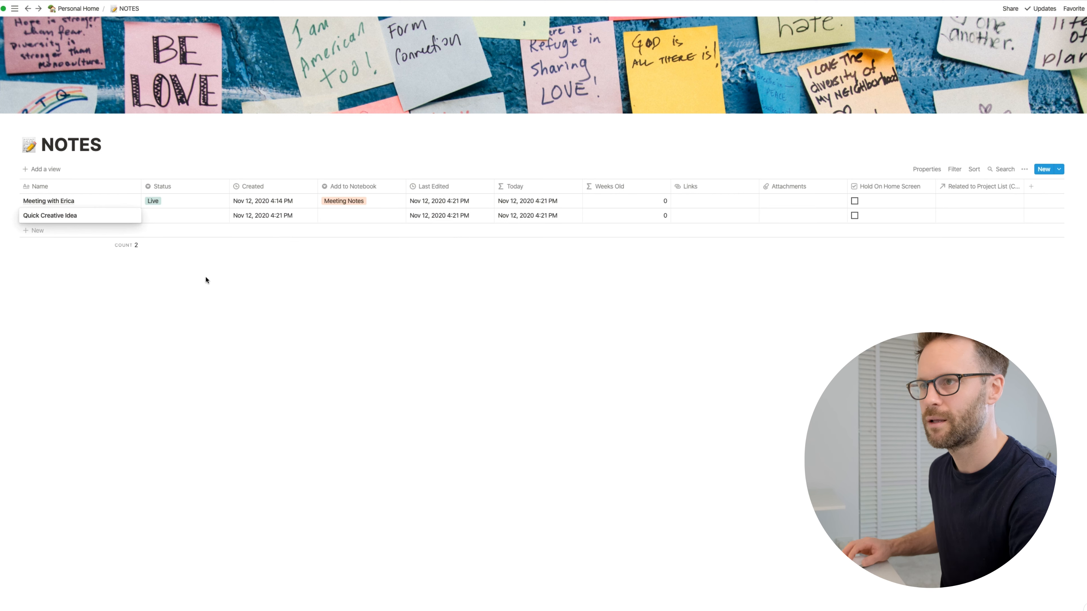
Add a note named "Project Plan for 2019" and assign it to a new notebook option "Project Planning"
click(37, 231)
text(Project Plan for 2019)
click(361, 229)
text(Project Planning)
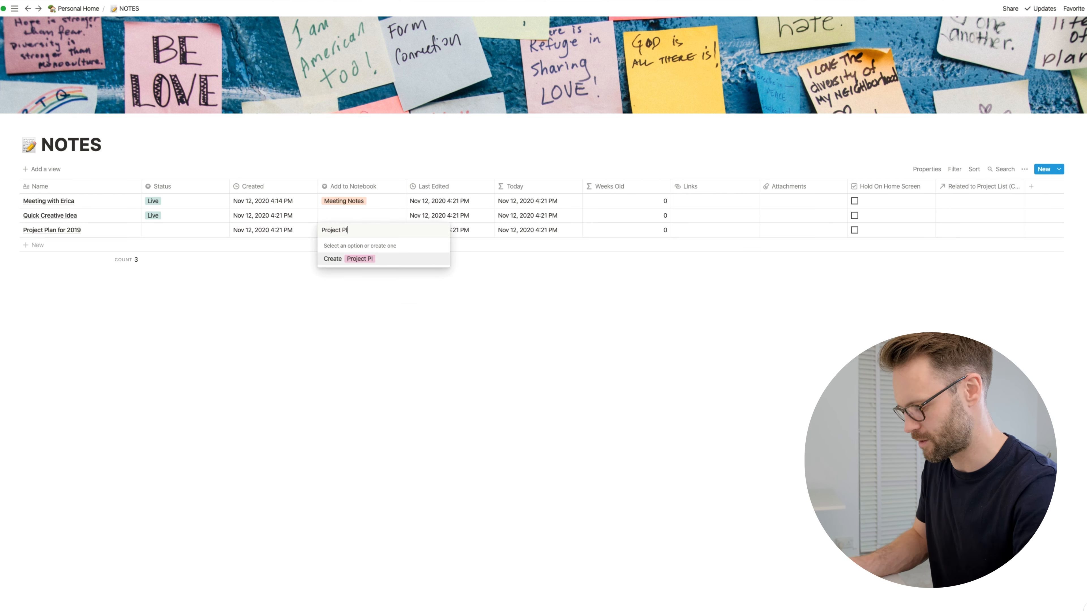
key(Return)
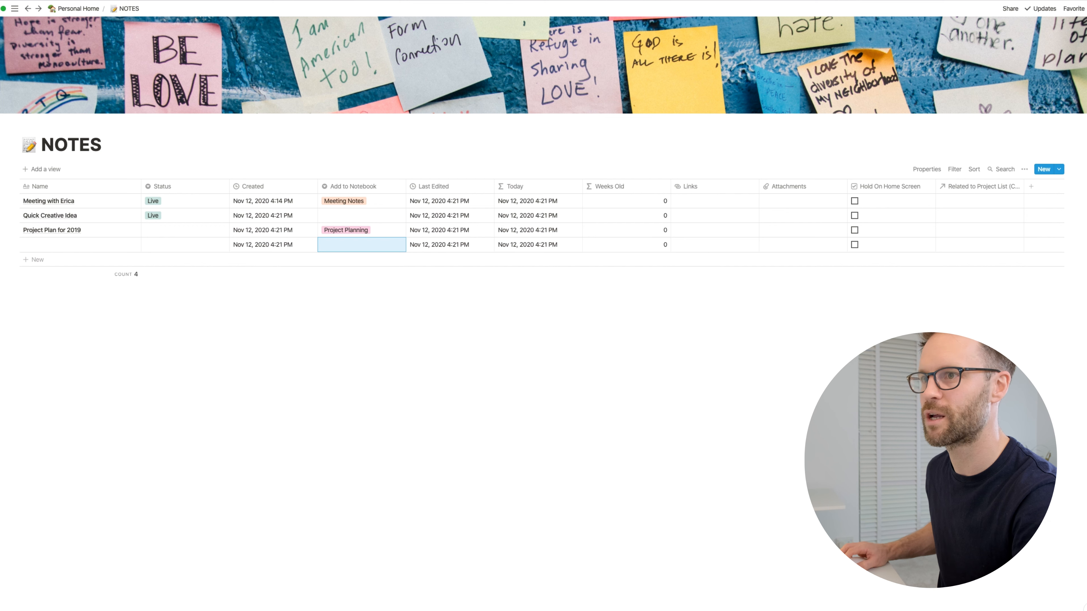
Choose a status for the "Project Plan for 2019" and "Quick Creative Idea" notes
click(184, 229)
click(159, 283)
click(170, 214)
click(159, 256)
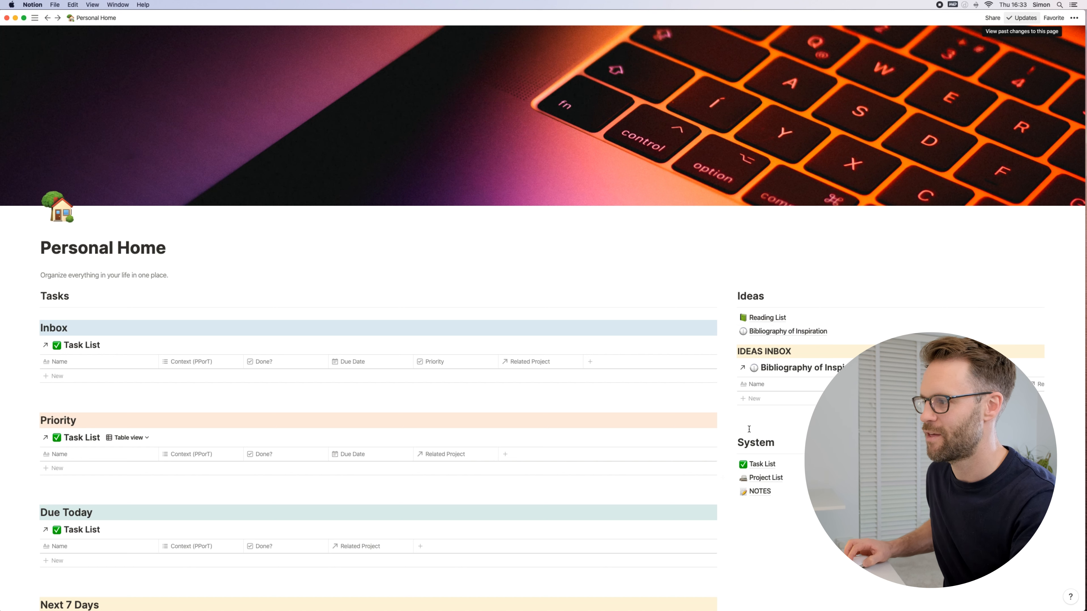
Create a new page inside Personal Home and set it to full width
click(738, 351)
key(Return)
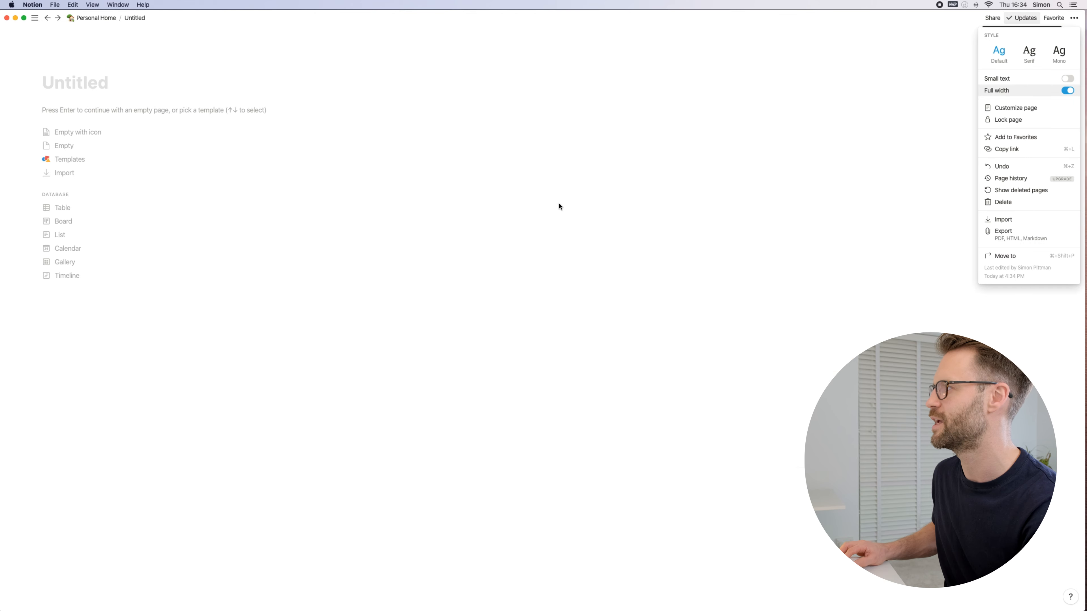
click(559, 206)
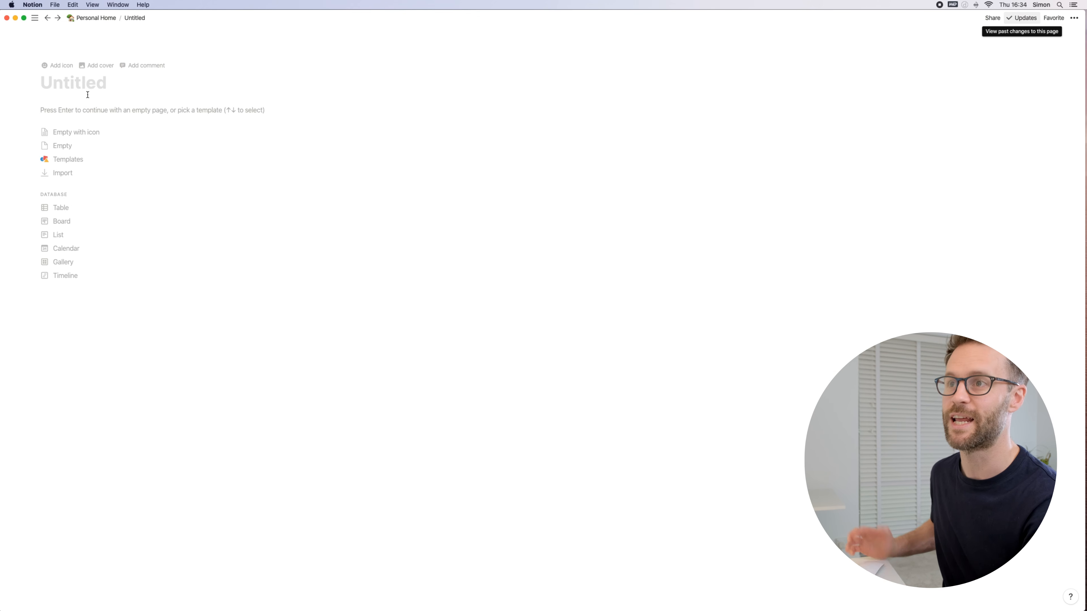
Title the new page "My Notebooks"
text(Noteb)
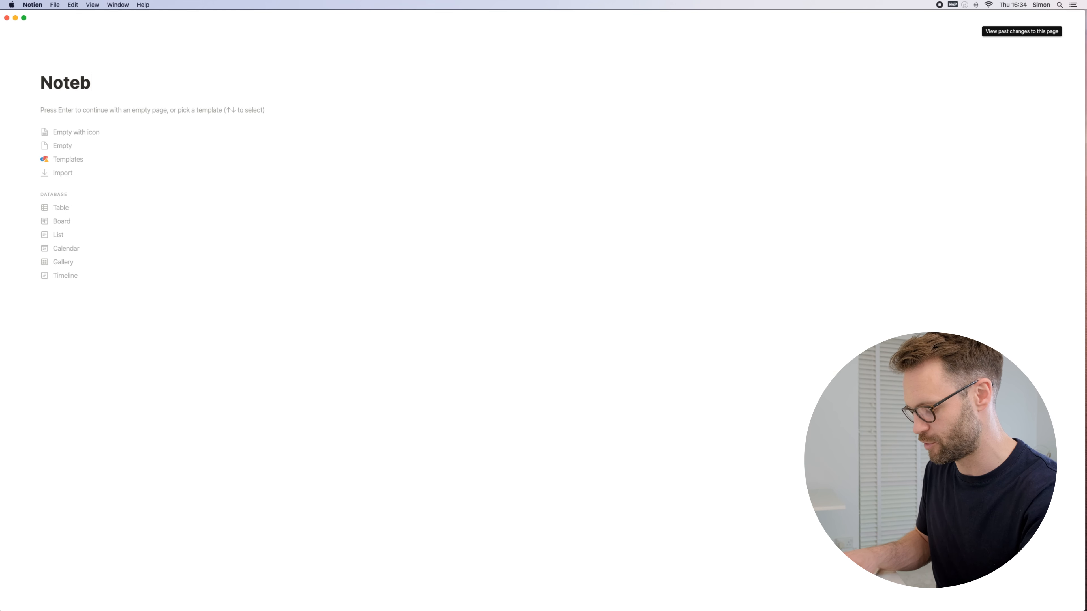
text(ooks)
click(43, 87)
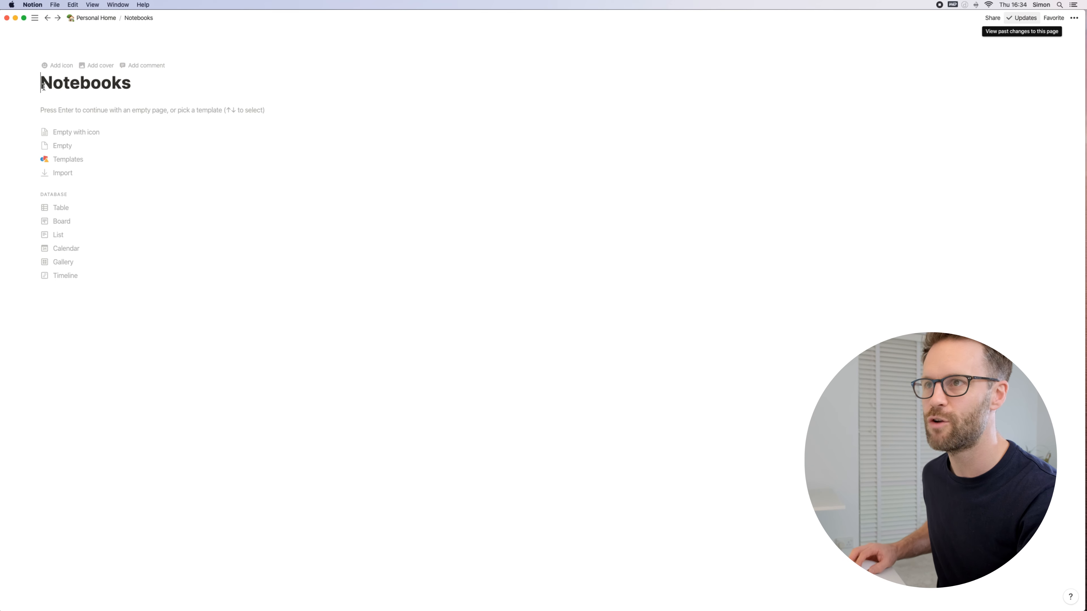
text(My)
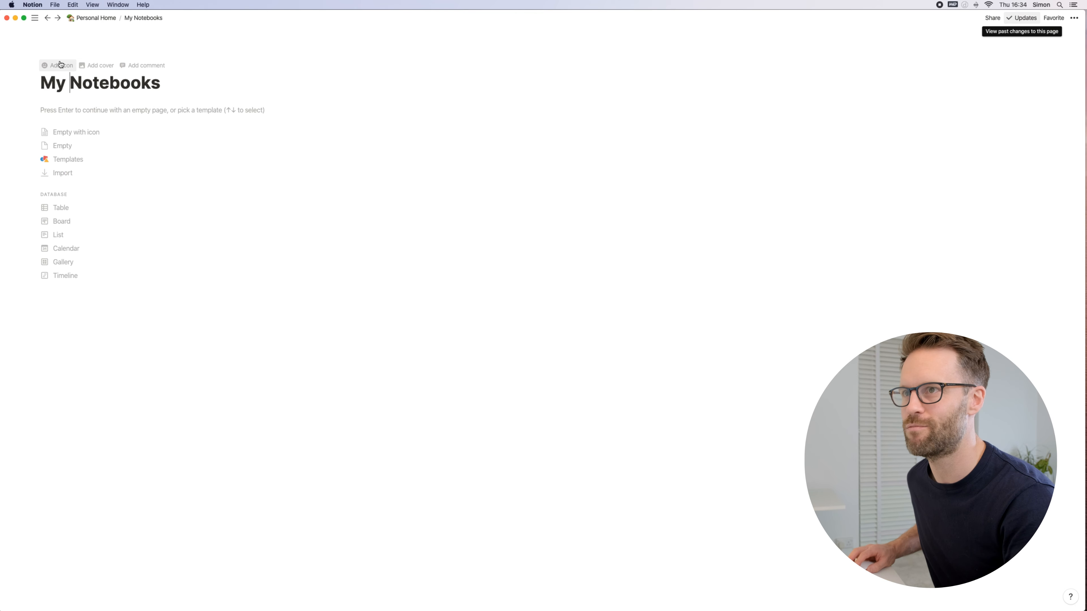
Give the page a stacked-books icon and an open-notebook cover photo from an Unsplash search for "notebook"
click(58, 65)
click(62, 110)
click(976, 195)
click(941, 212)
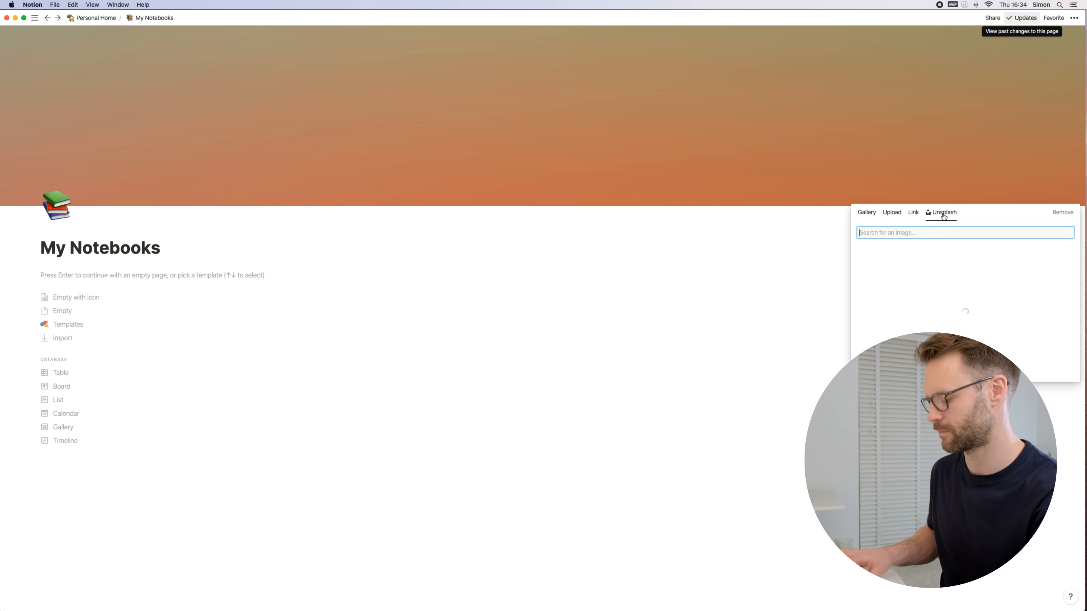
text(notebook)
scroll(943, 279, down, 5)
click(992, 229)
click(514, 374)
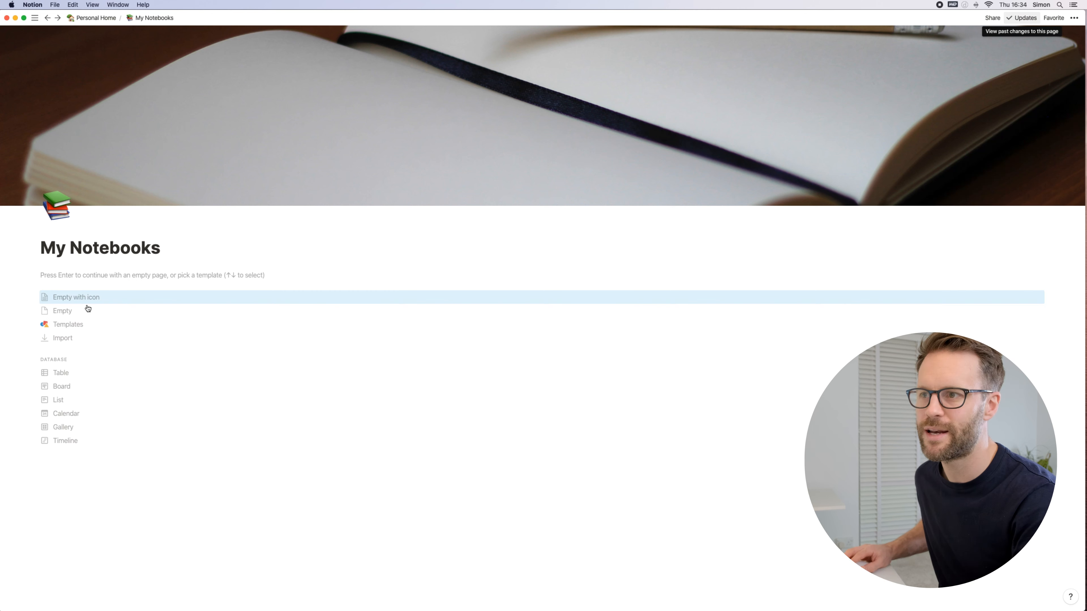
Start the page body as an empty page and add a Heading 2 reading "Inbox"
click(113, 316)
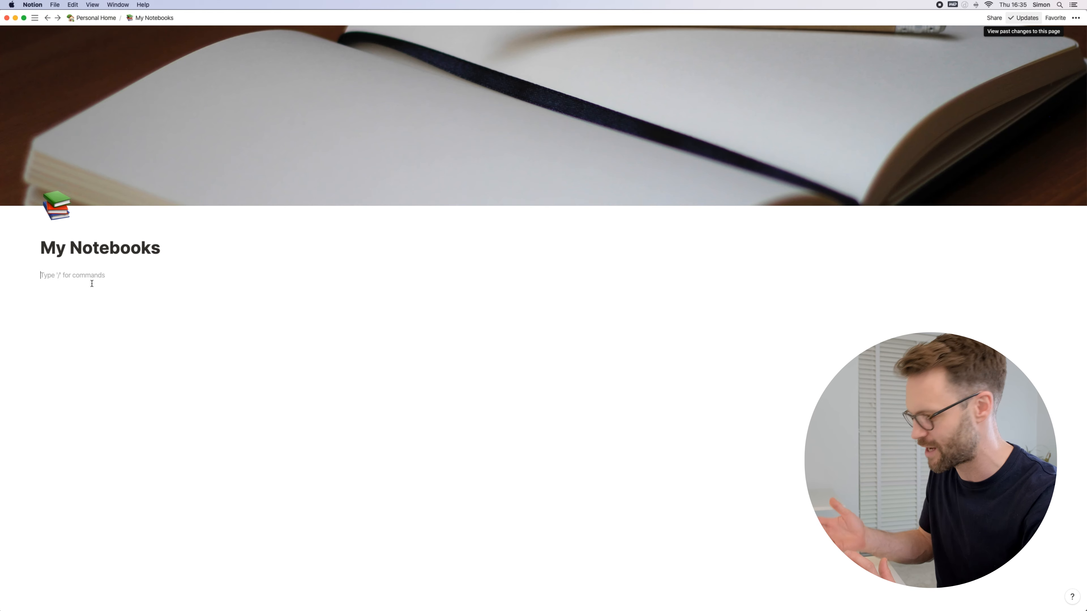
text(/h2)
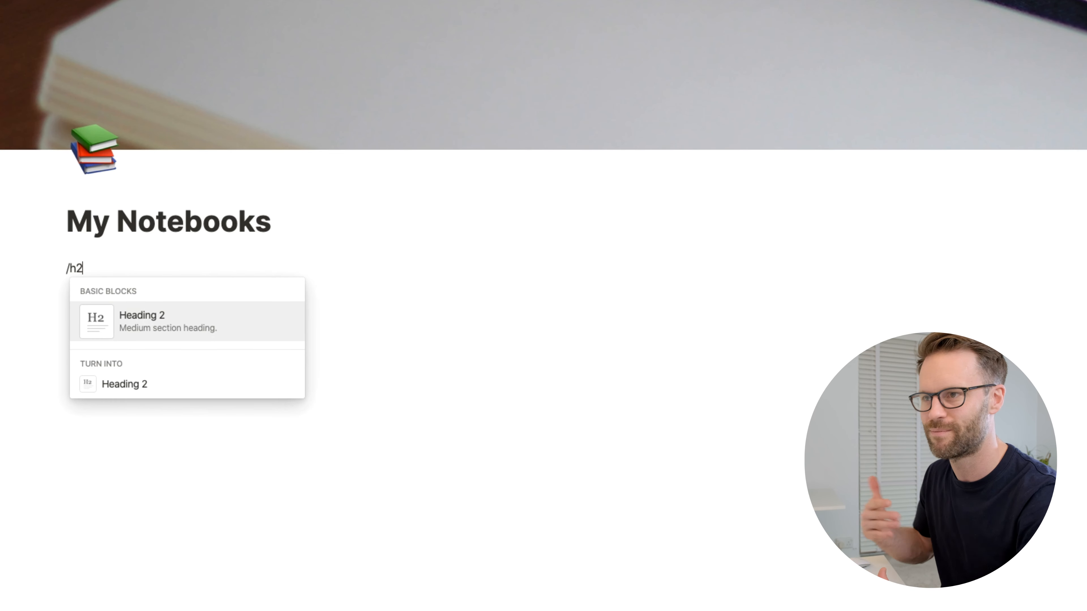
key(Return)
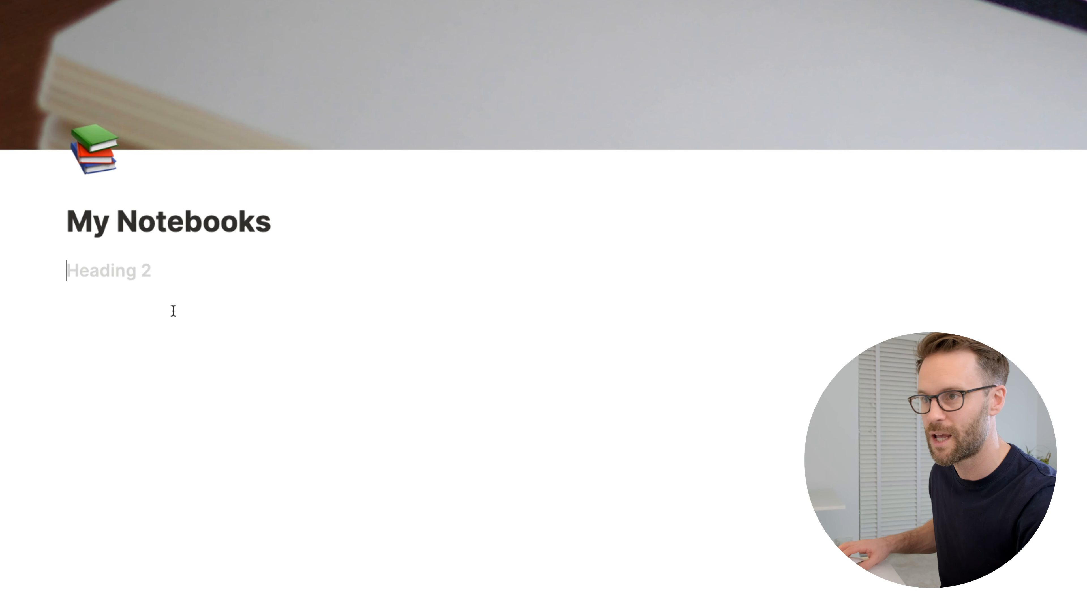
text(Inbox)
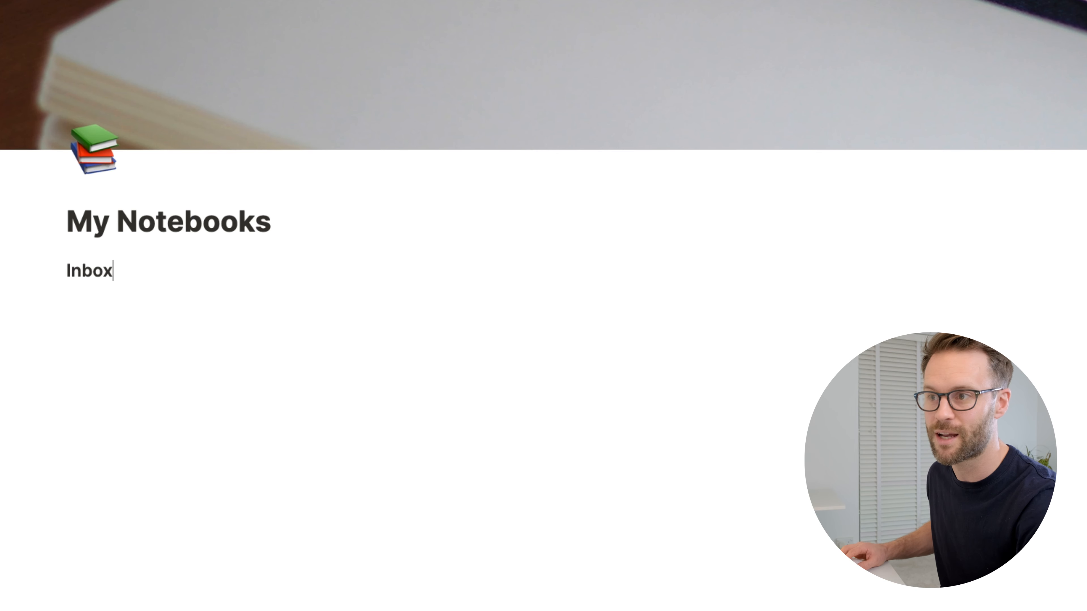
Give the Inbox heading a grey background and insert an inbox tray emoji before its text
click(58, 271)
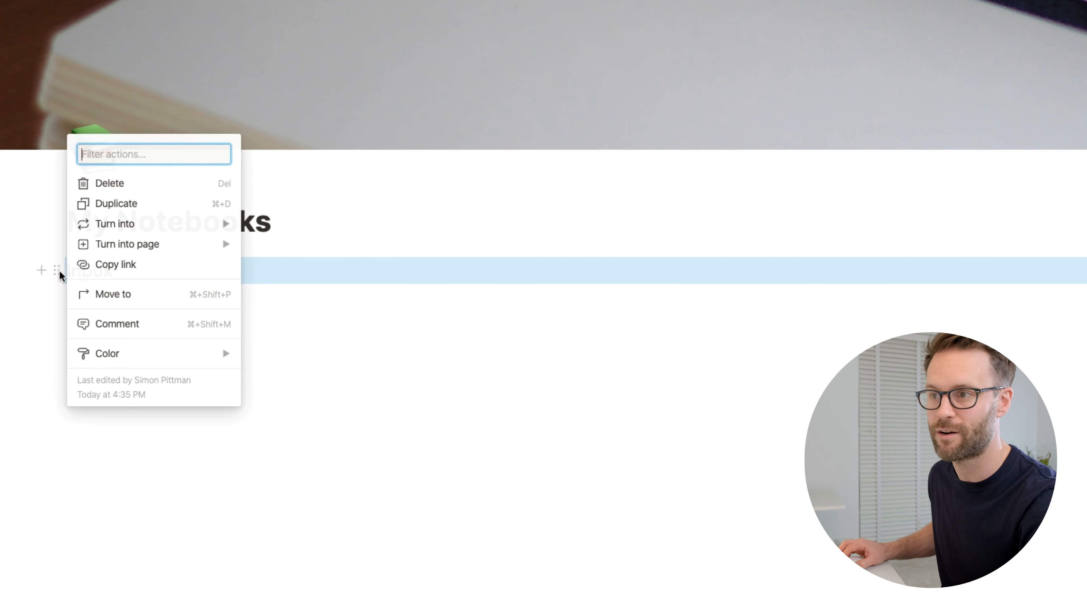
click(355, 493)
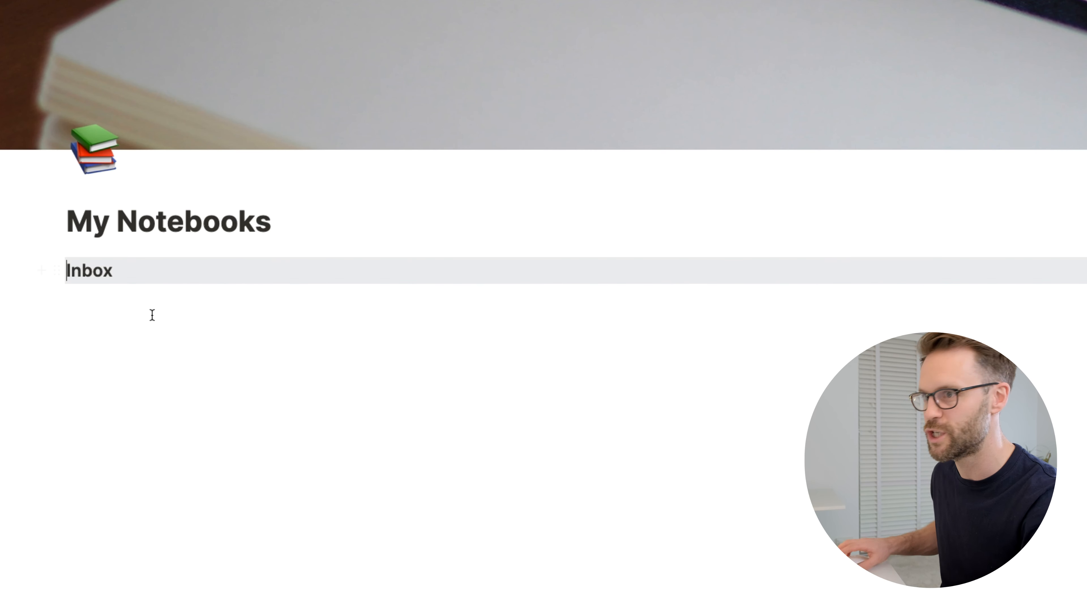
text(/)
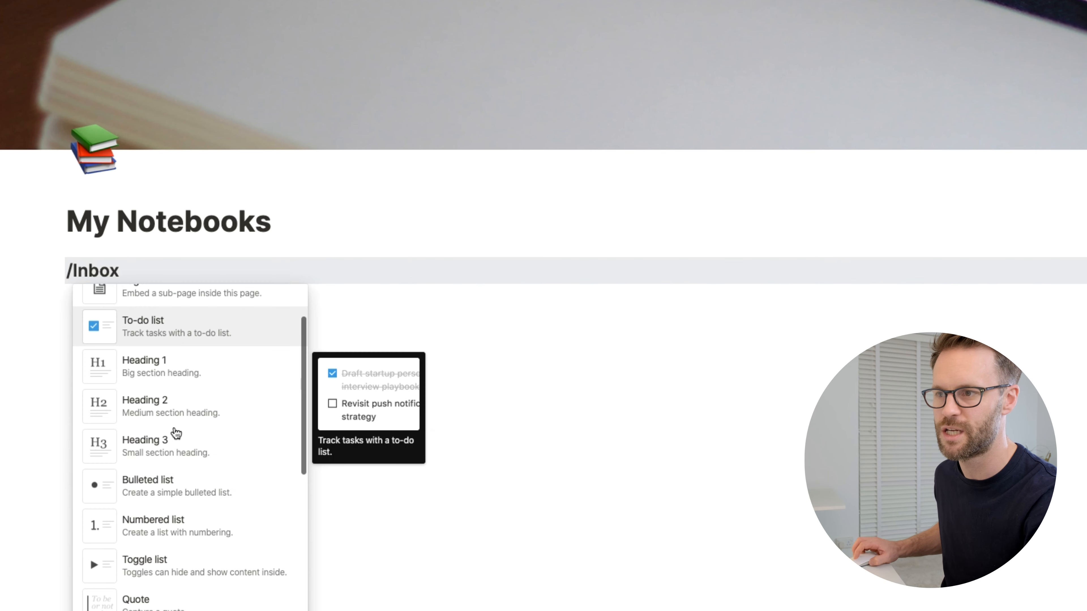
scroll(152, 556, down, 5)
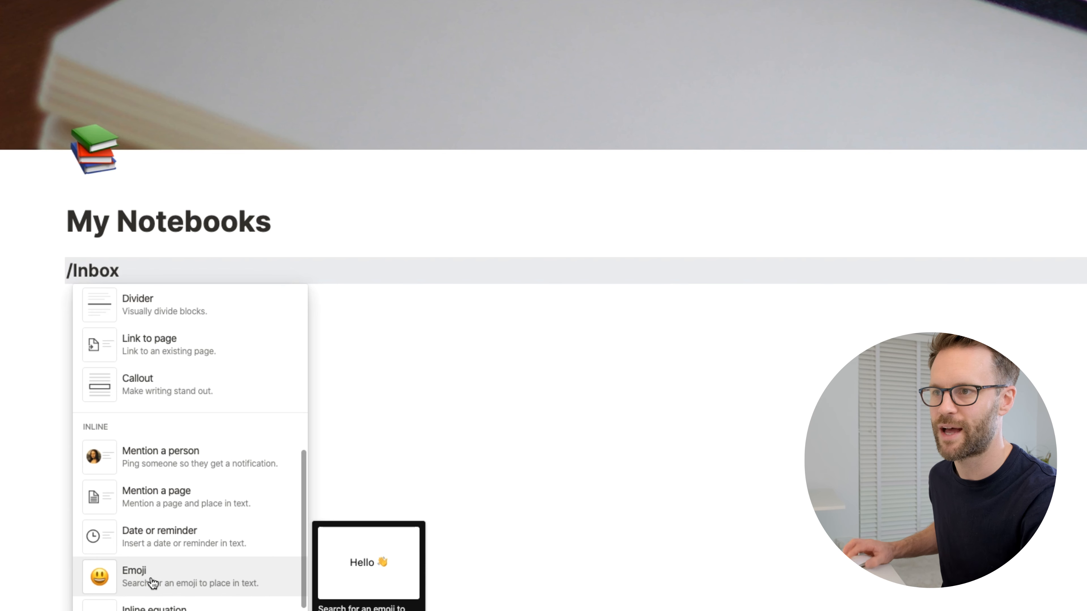
click(153, 582)
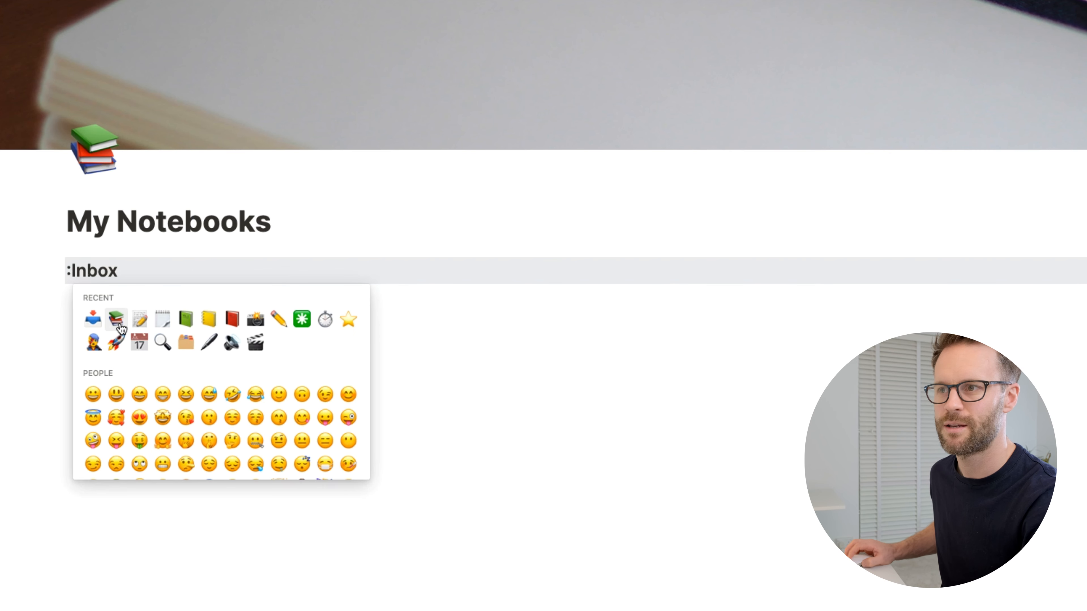
click(94, 320)
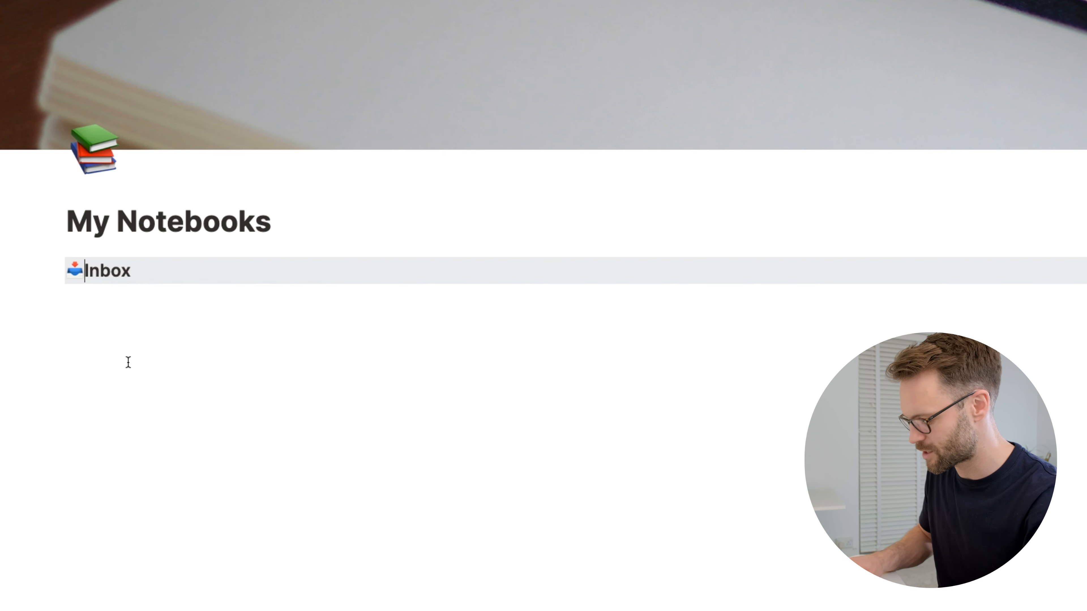
Insert a linked database of the NOTES database from Personal Home below the Inbox heading
click(130, 327)
text(/create)
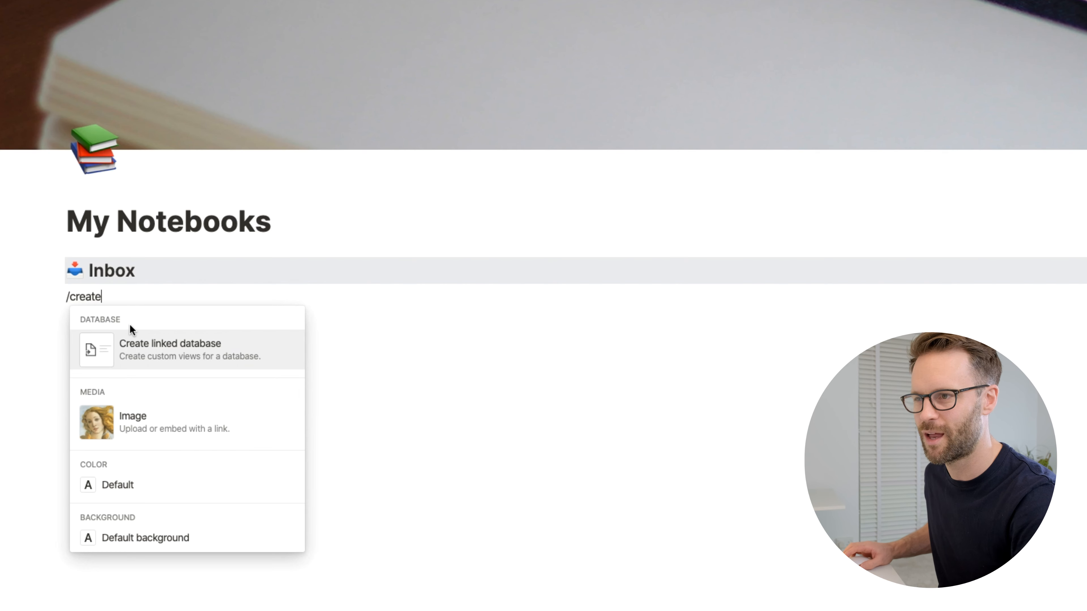
mouse_move(226, 362)
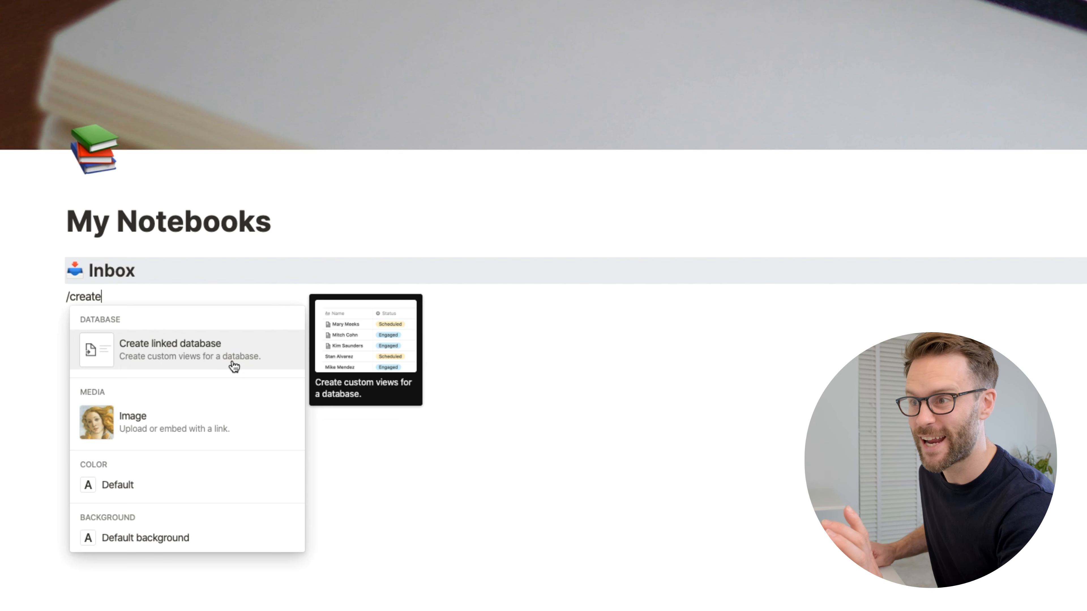
click(213, 353)
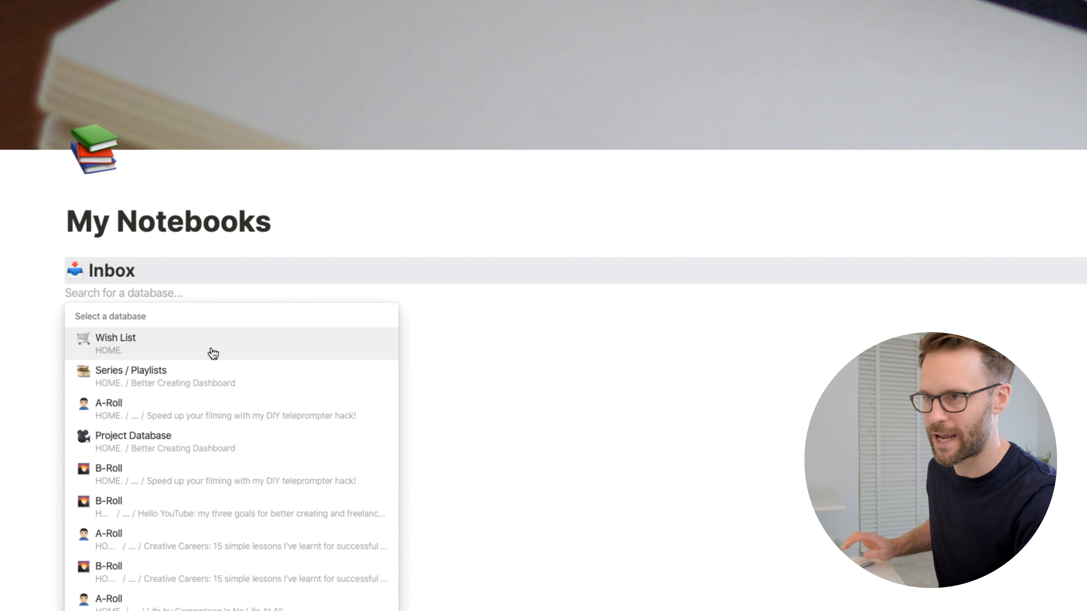
text(notes)
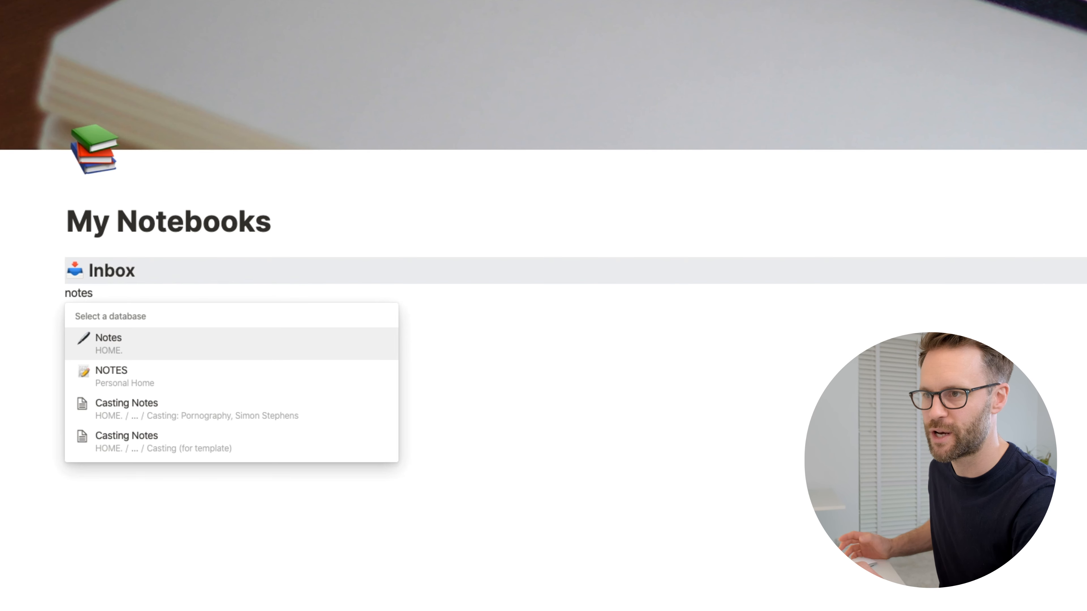
click(121, 377)
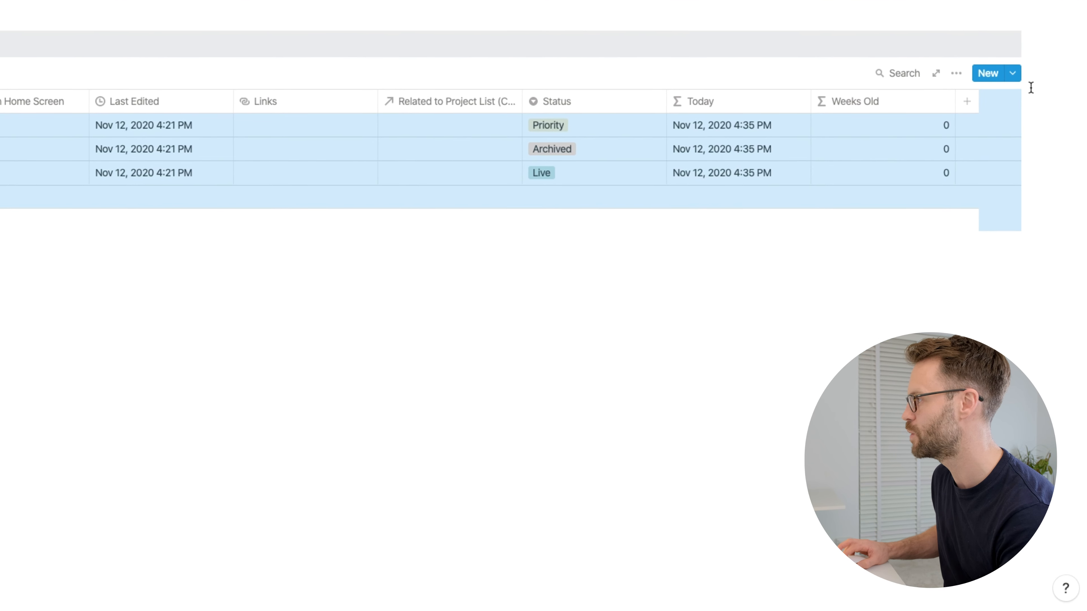
Show only the Name, Add to Notebook, Last Edited and Related to Project List properties in the linked NOTES table
click(956, 73)
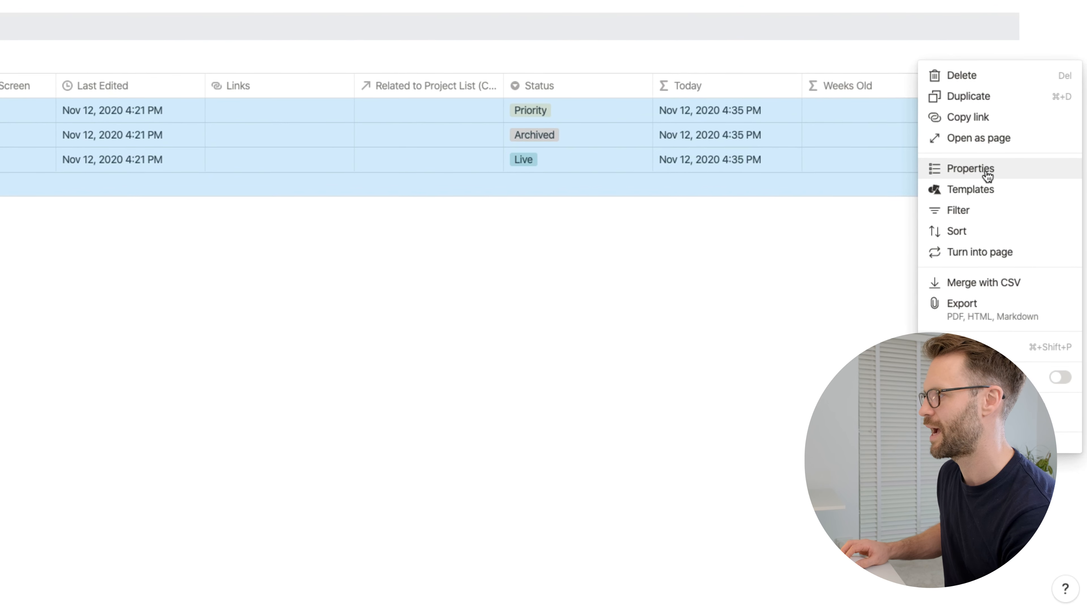
click(985, 172)
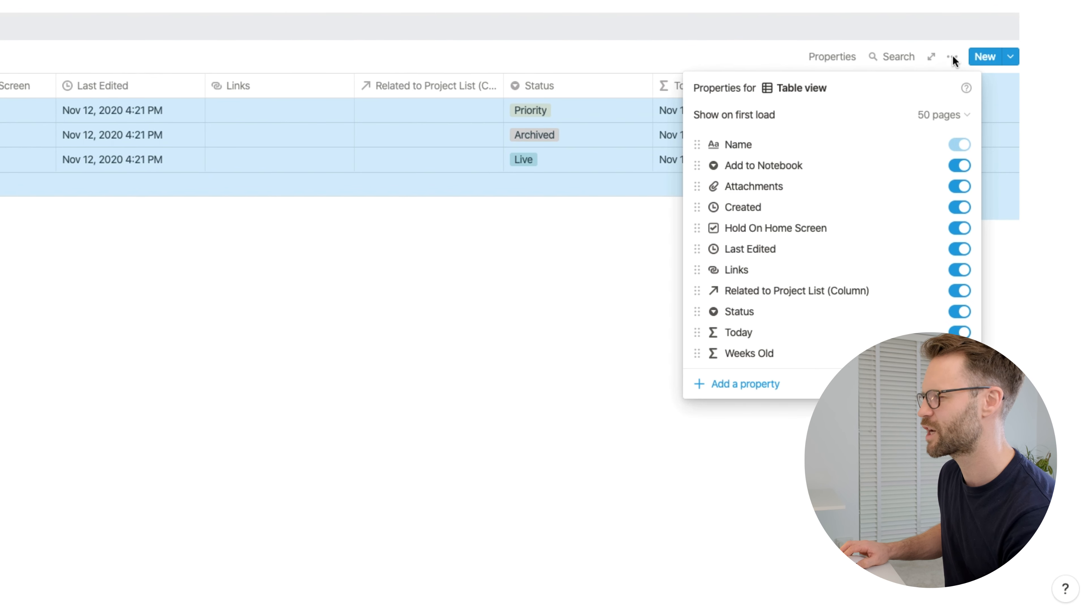
click(958, 186)
click(958, 207)
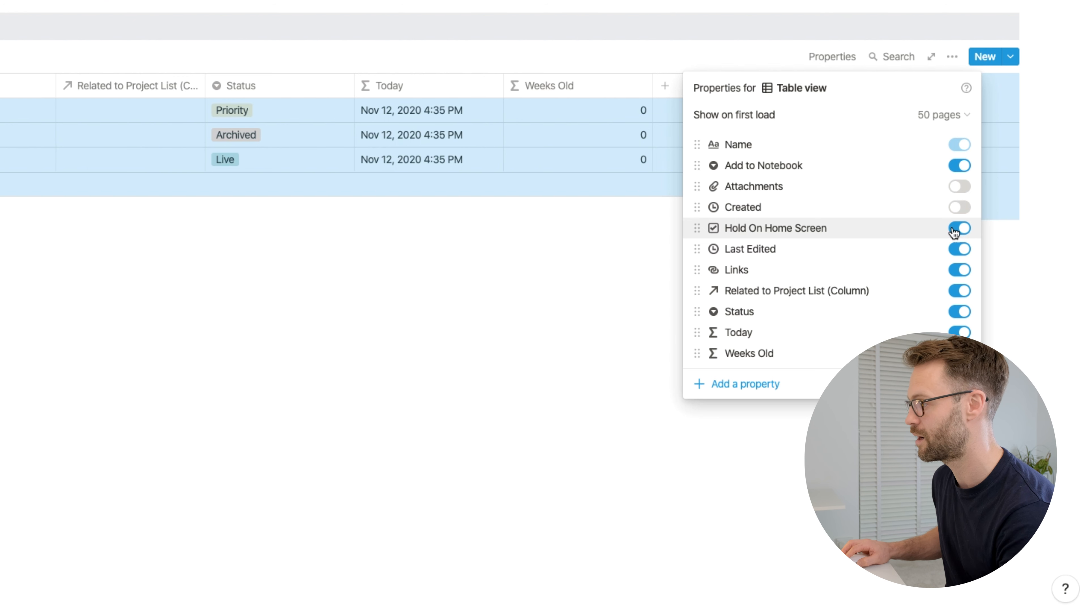
click(958, 228)
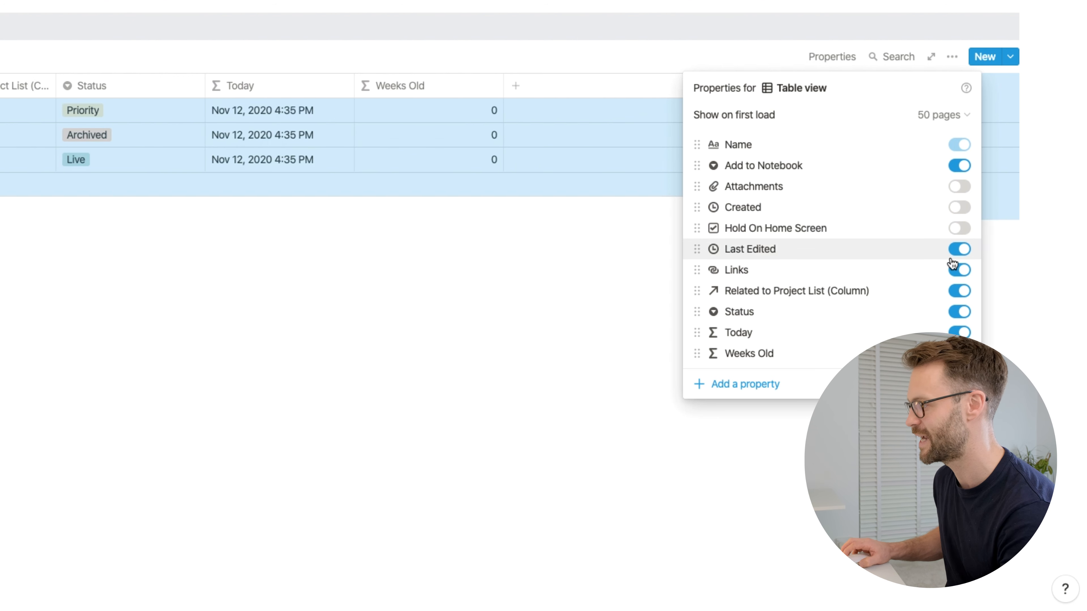
click(958, 249)
click(958, 270)
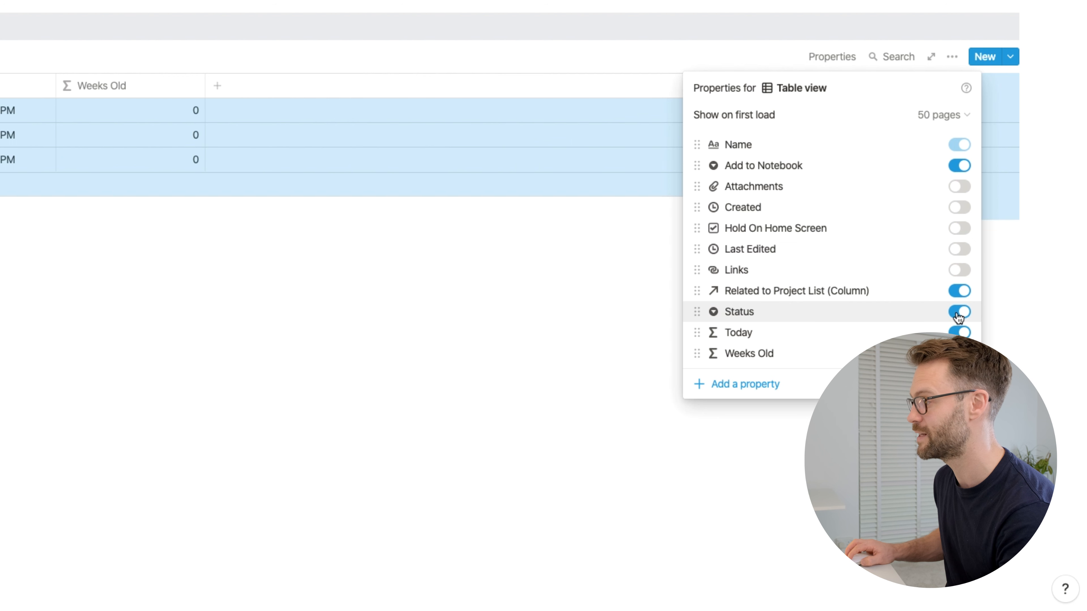
click(958, 312)
click(958, 332)
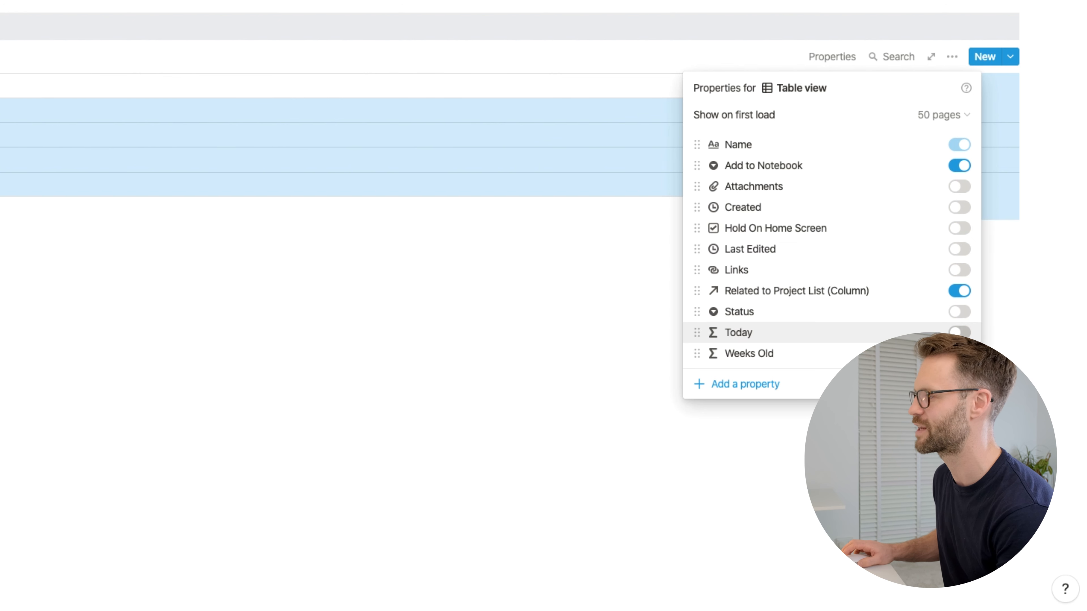
click(958, 249)
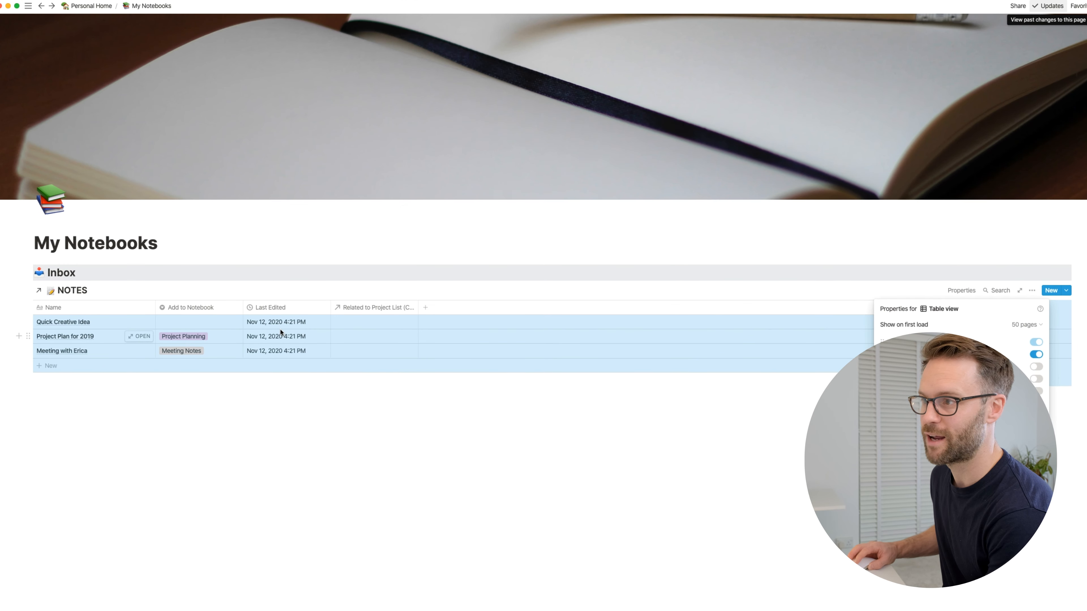
Reorder the table columns so Related to Project List follows Name, ahead of Add to Notebook and Last Edited
click(239, 309)
drag(329, 309, 261, 310)
drag(182, 310, 306, 314)
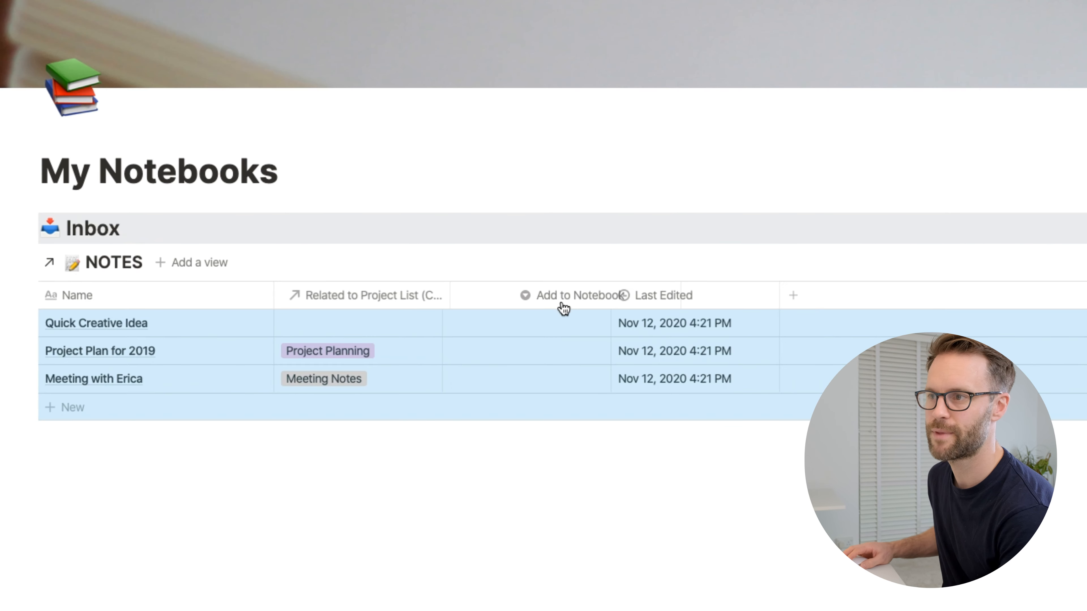
drag(563, 308, 565, 308)
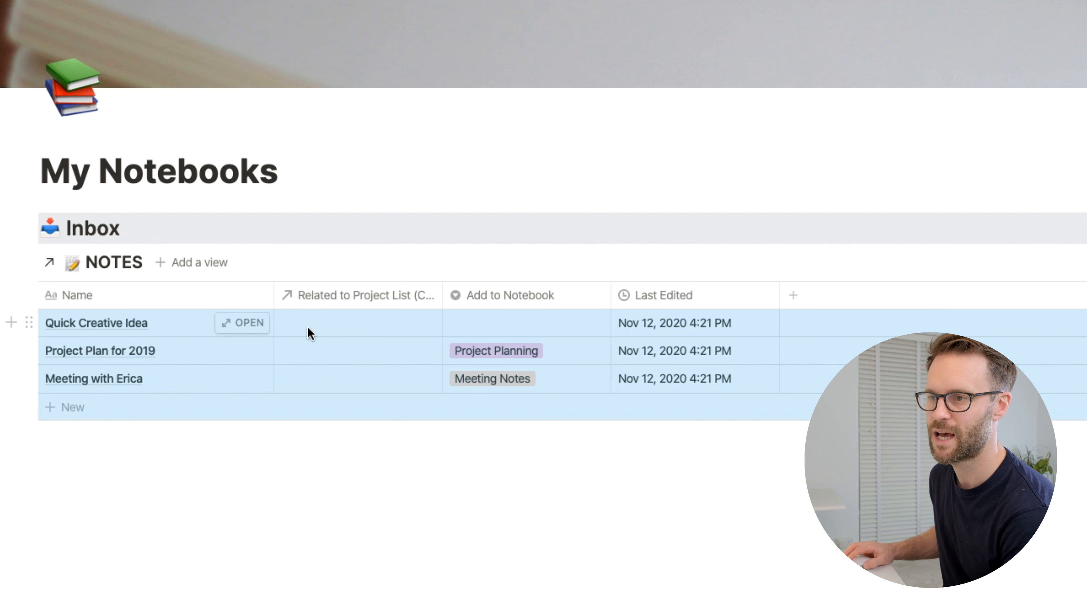
Link the meeting note to the film shoot project in its Related to Project List property
click(307, 379)
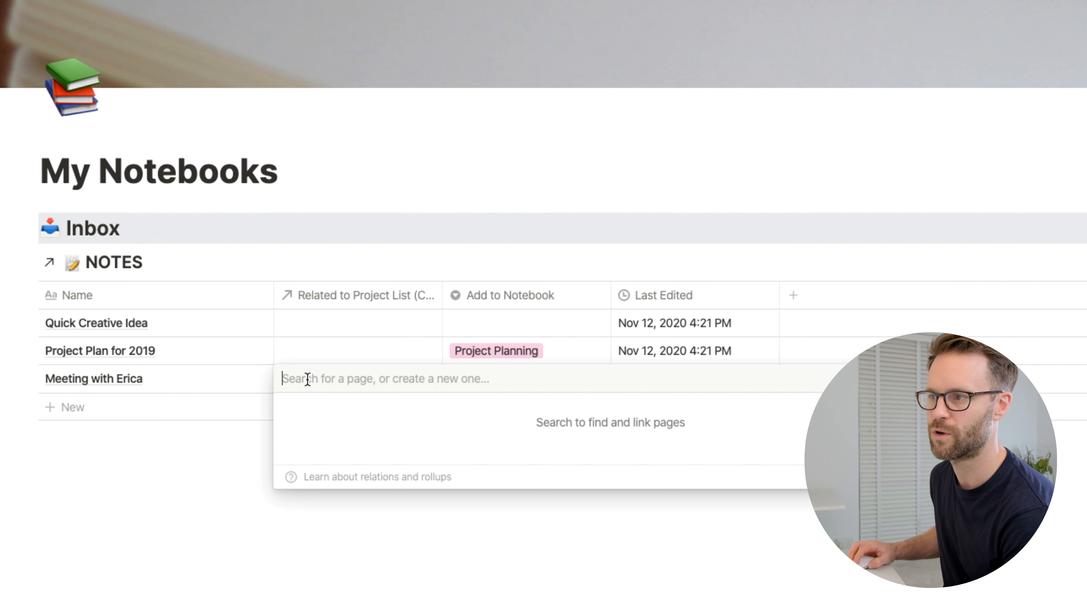
key(Escape)
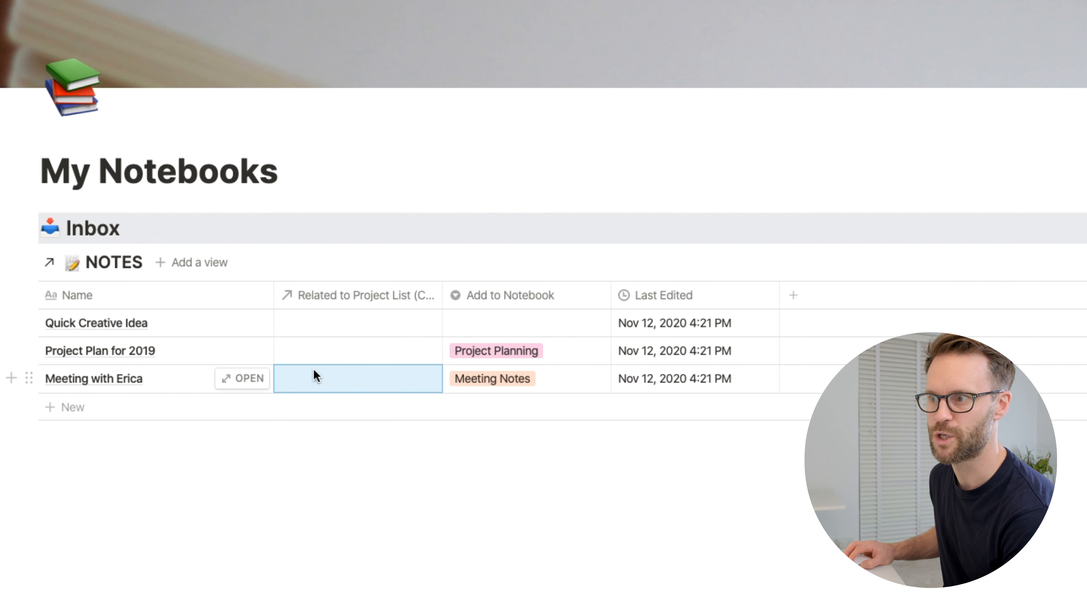
click(314, 376)
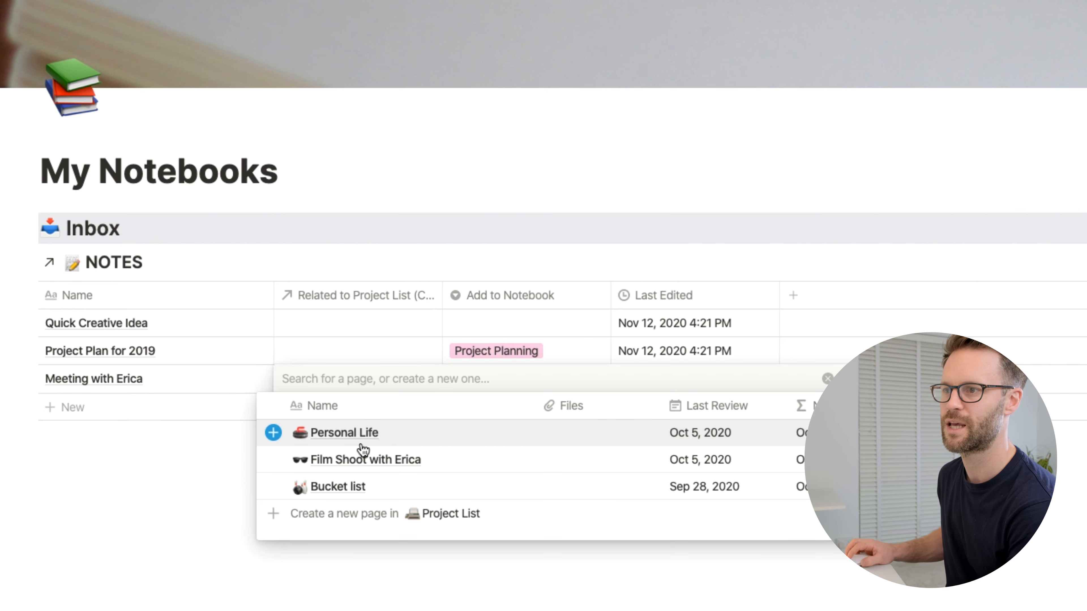
click(380, 460)
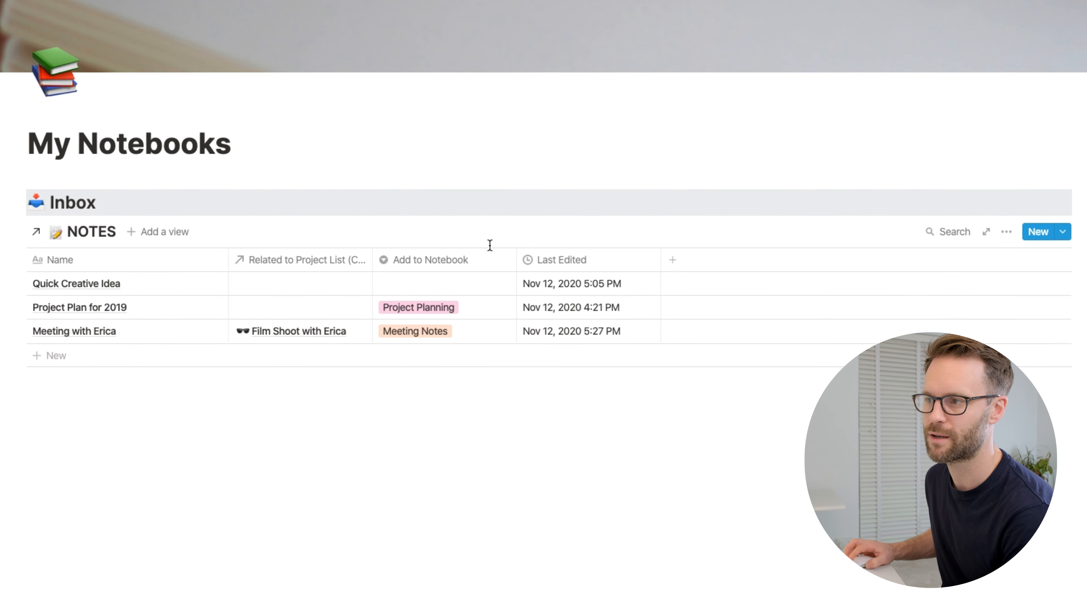
Filter the Inbox's NOTES table to entries where Add to Notebook is empty
click(447, 259)
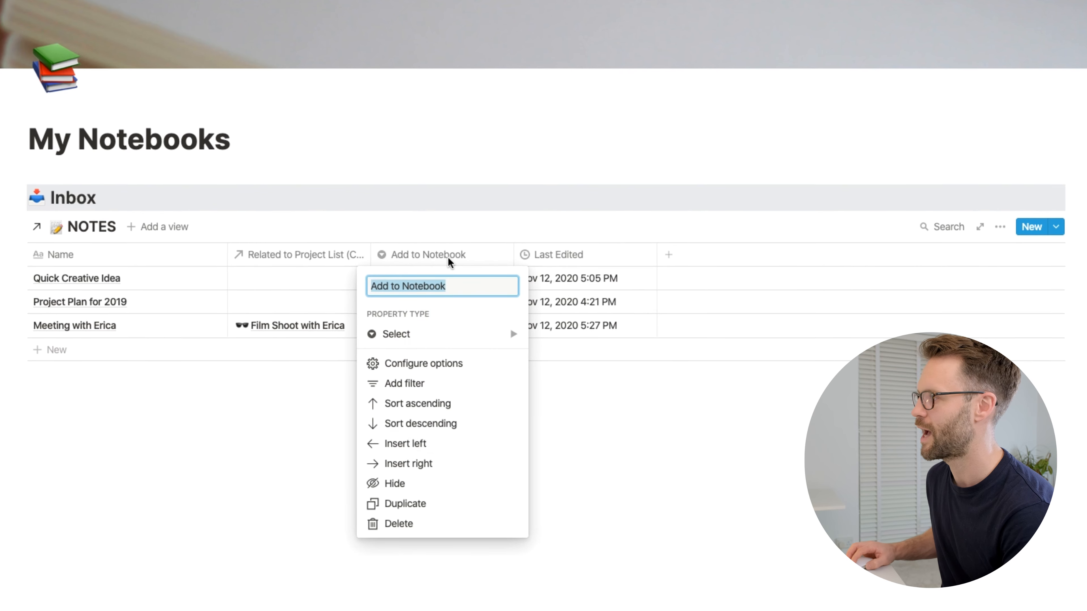
click(413, 382)
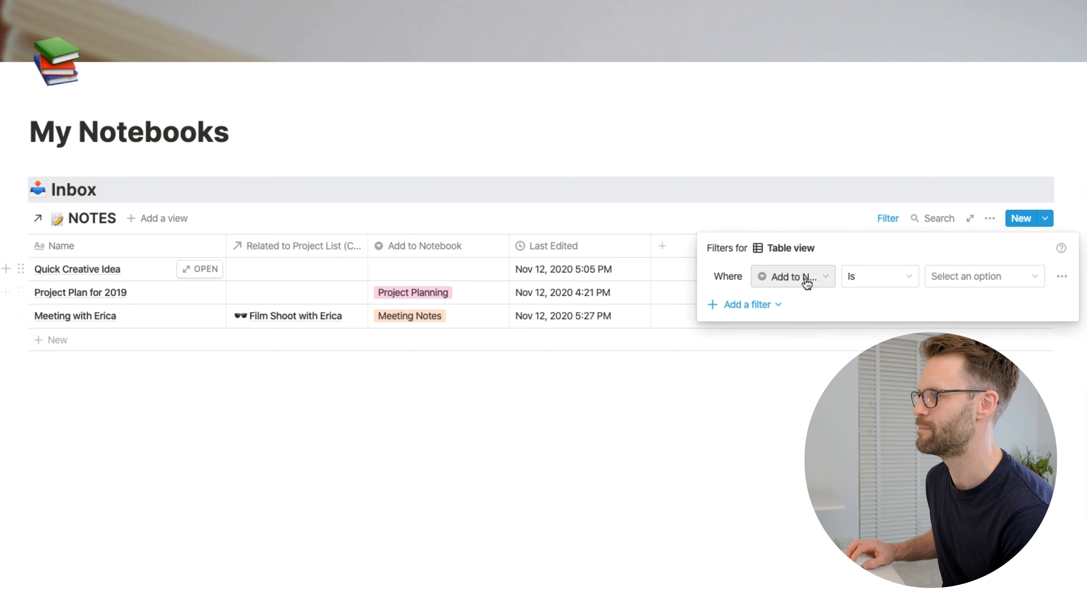
click(819, 277)
click(889, 277)
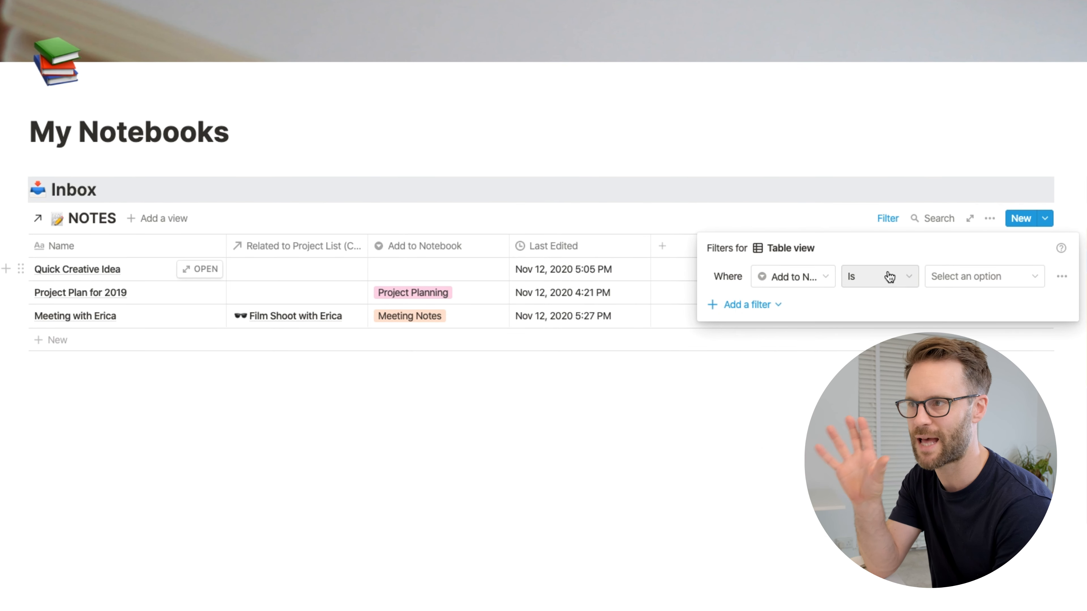
click(889, 277)
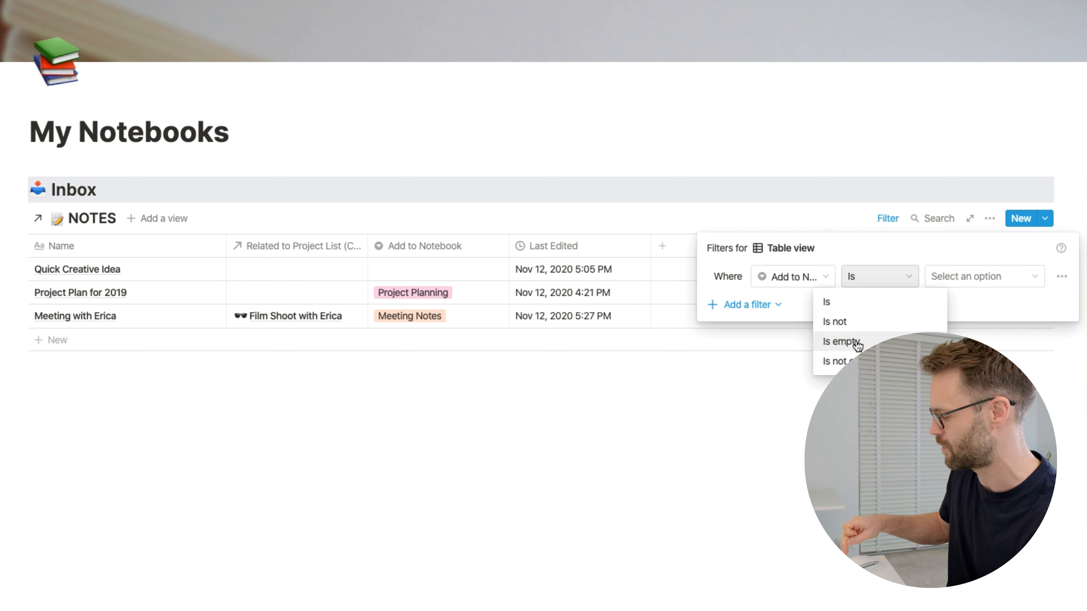
click(840, 341)
click(646, 395)
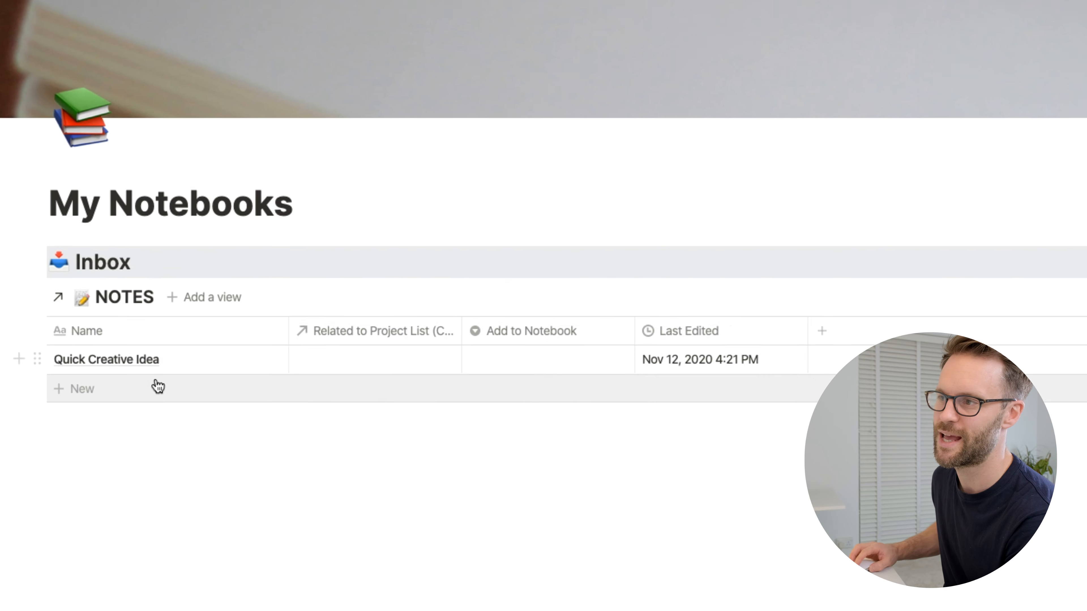
Assign the Quick Creative Idea note to the Creative Ideas notebook
click(523, 361)
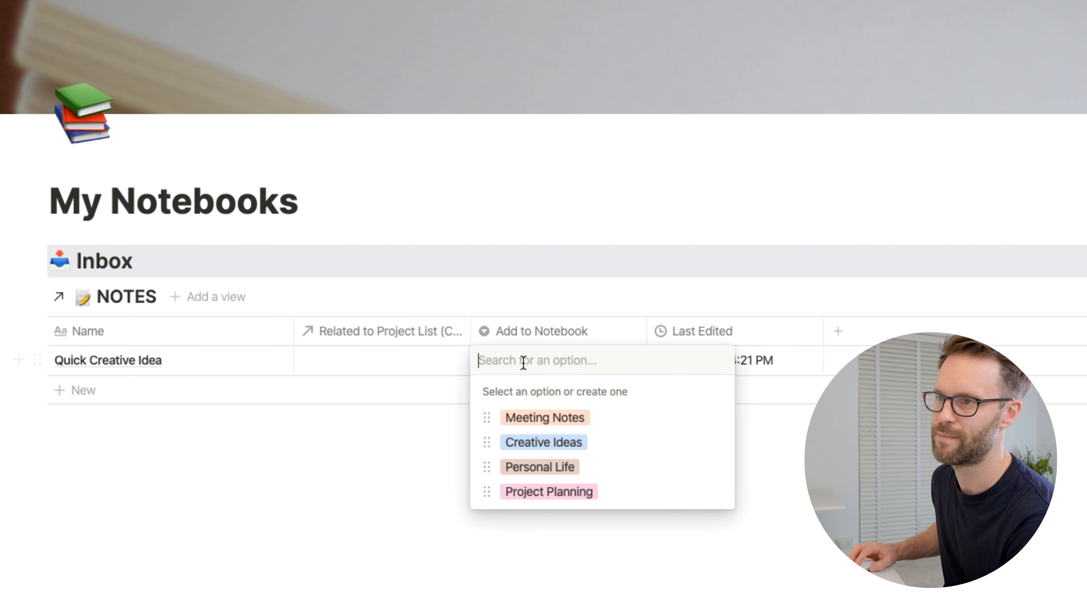
click(549, 447)
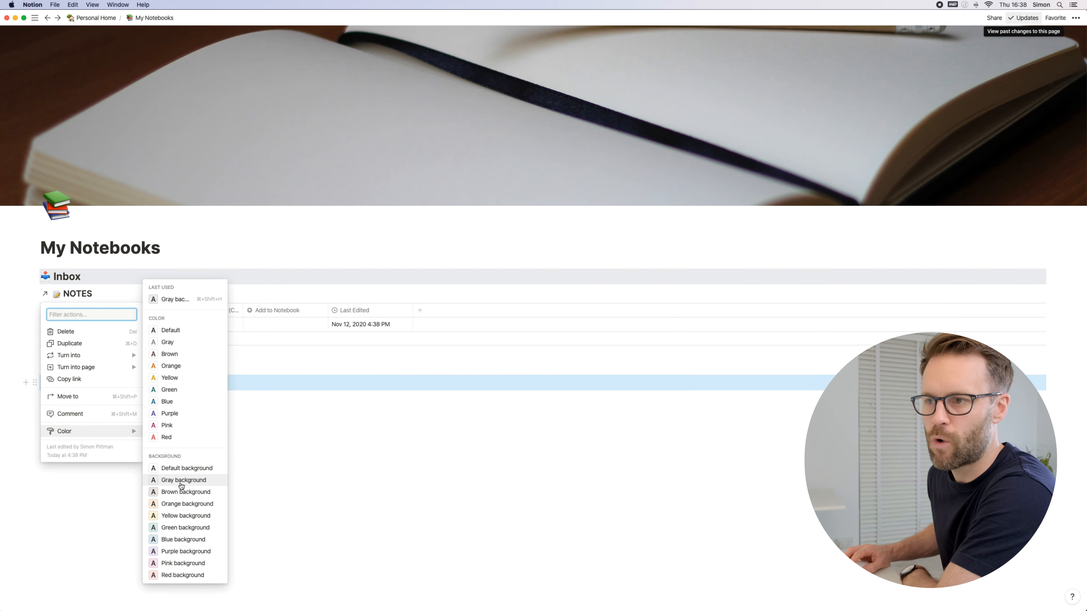
Give the Notebooks heading a grey background and move it into a second column beside the Inbox heading
click(245, 529)
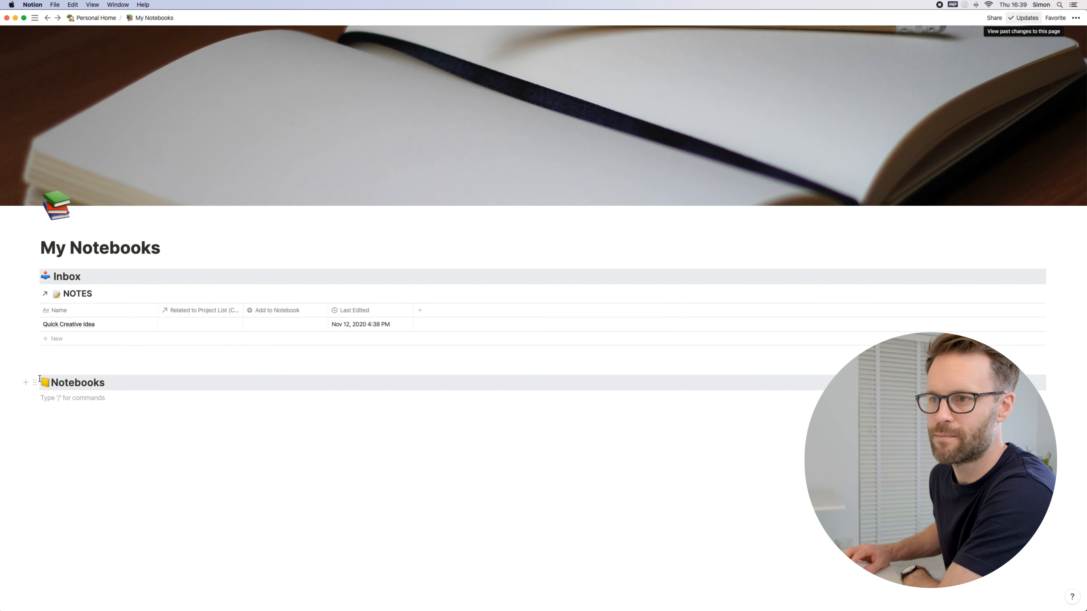
drag(40, 379, 1053, 276)
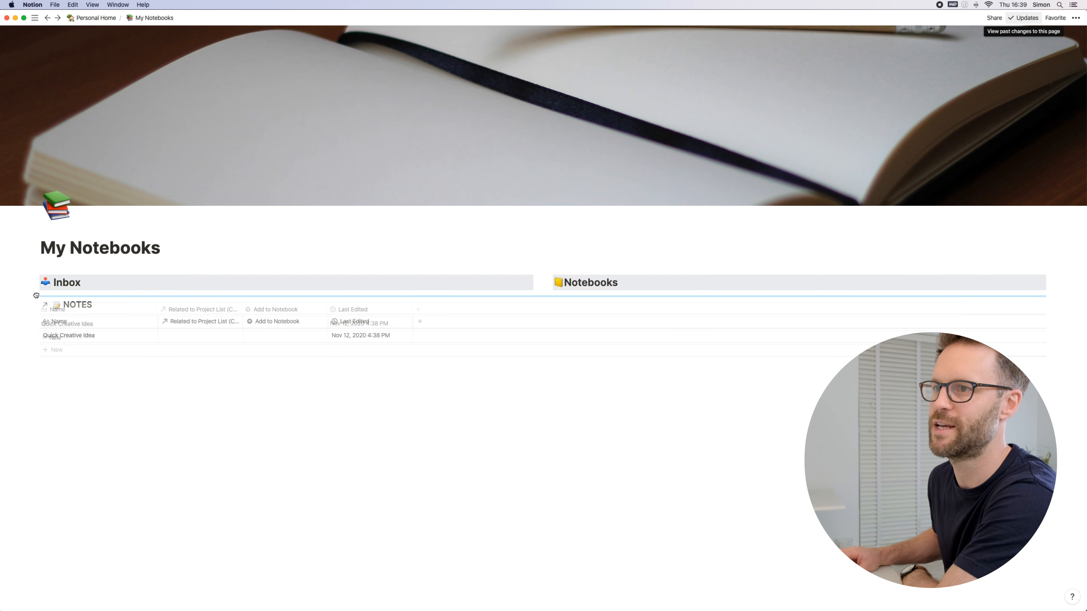
Move the linked NOTES table into the column under the Inbox heading and widen that column
drag(37, 295, 43, 295)
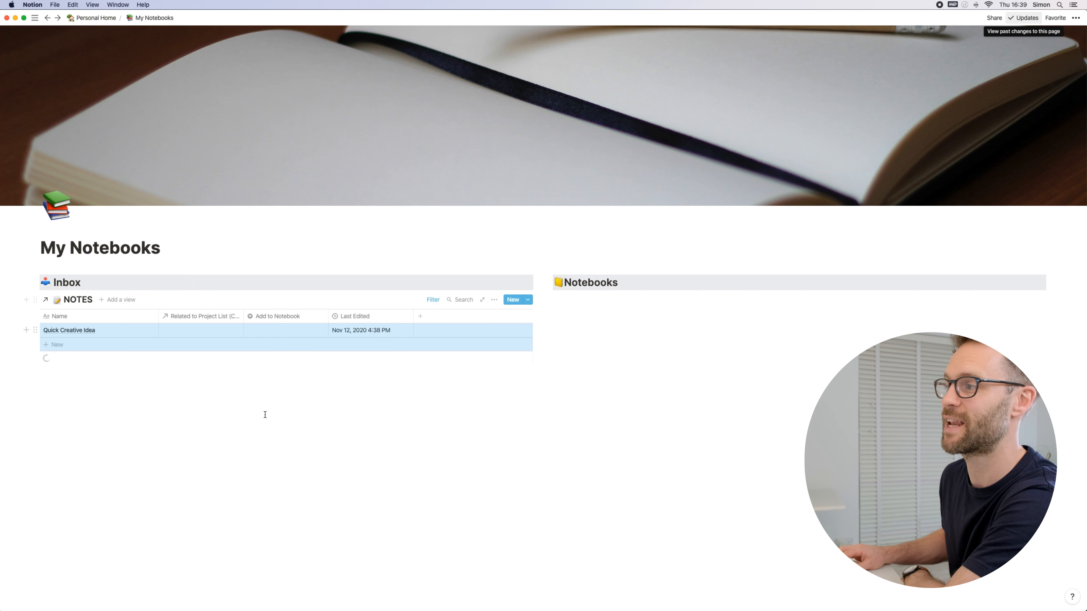
click(265, 415)
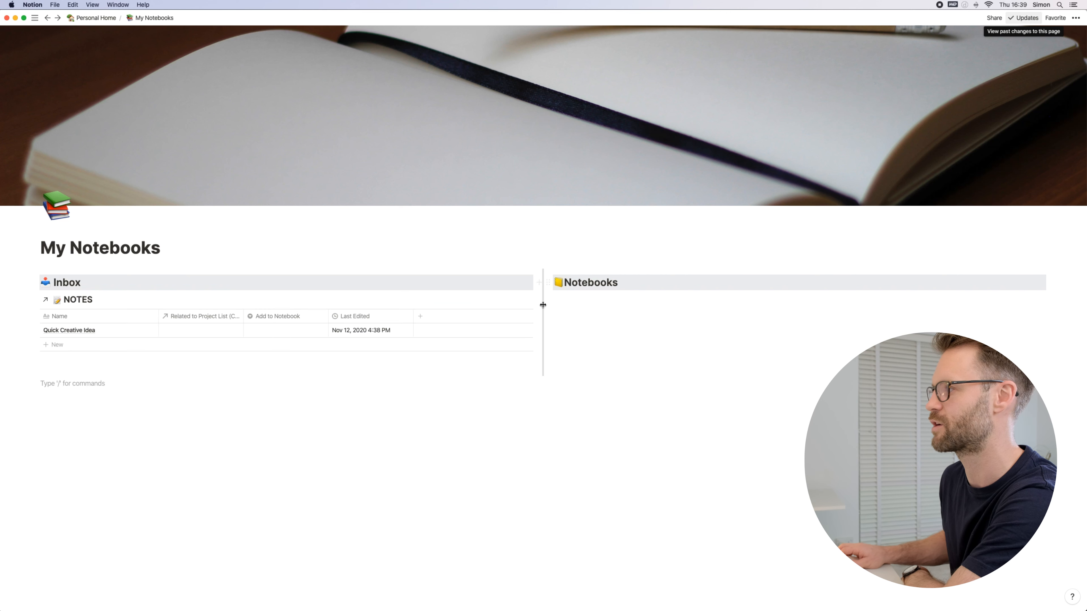
drag(542, 304, 663, 323)
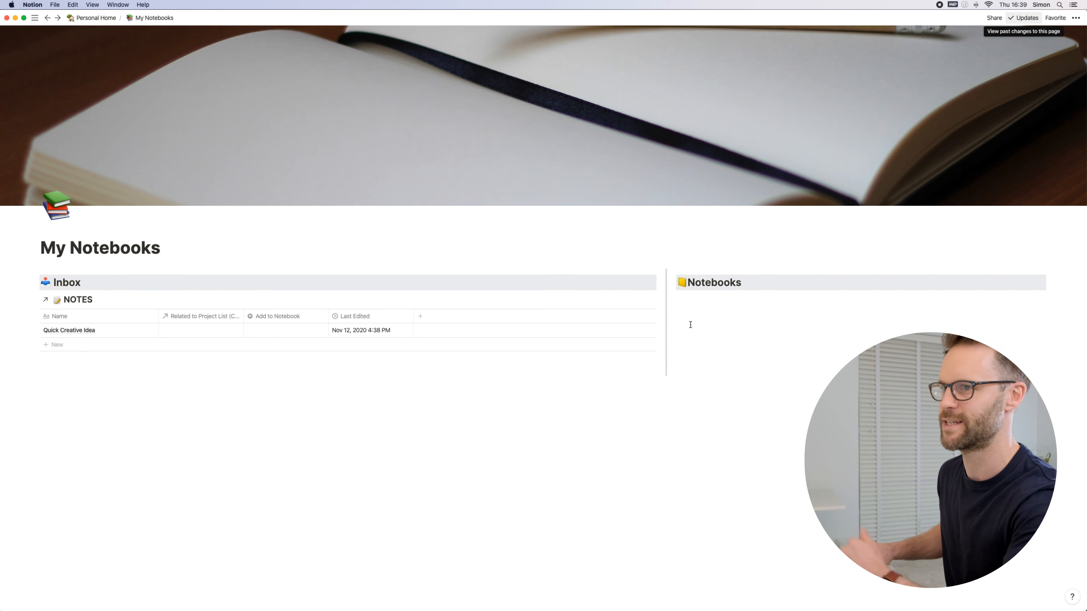
Insert a template button under the Notebooks heading and name it Add New Notebook
click(706, 311)
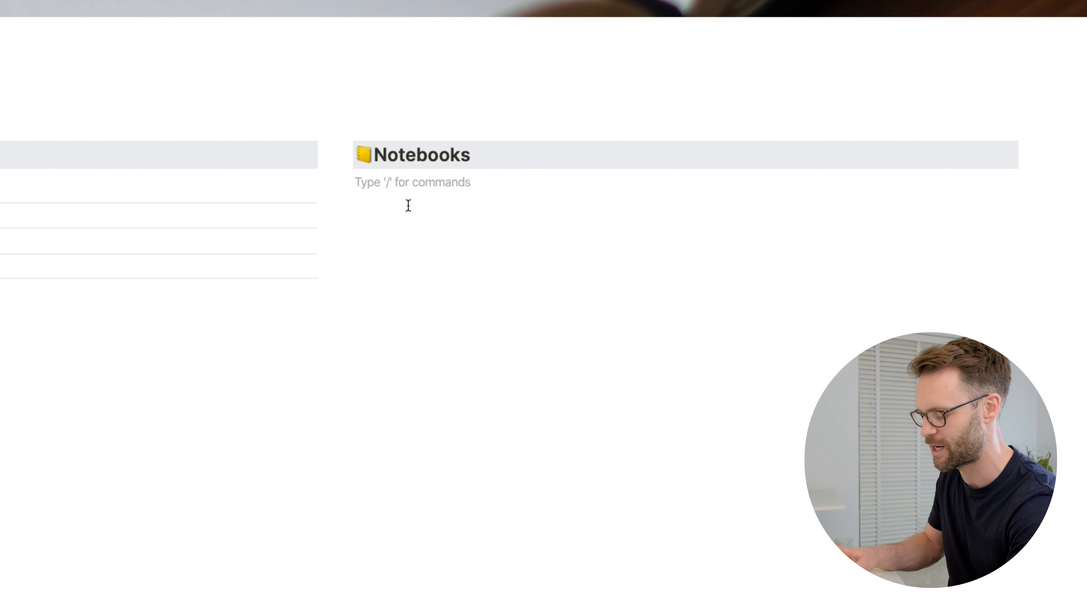
text(/)
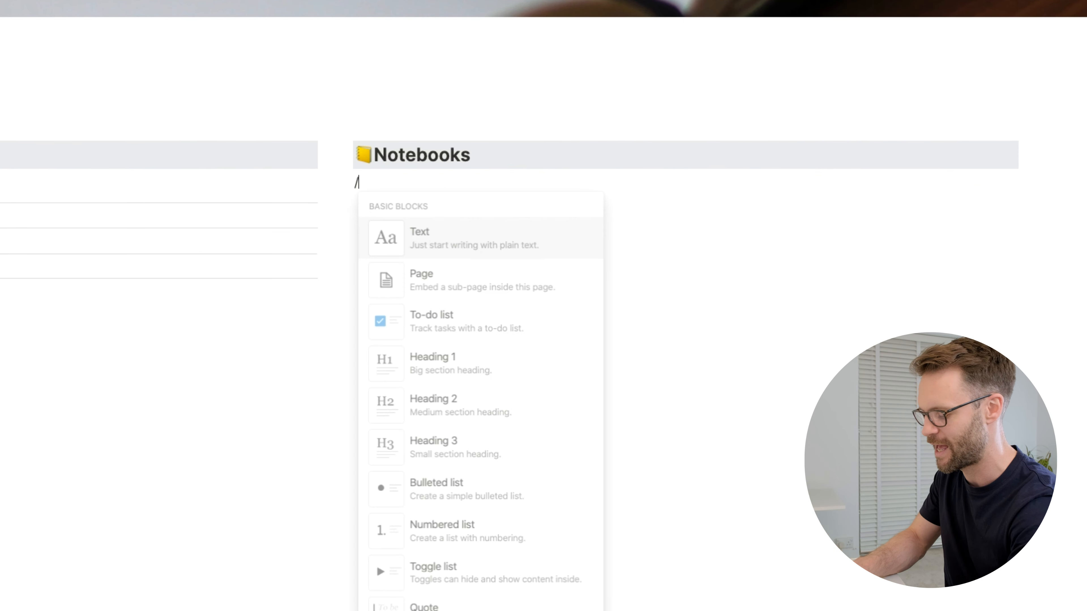
text(tem)
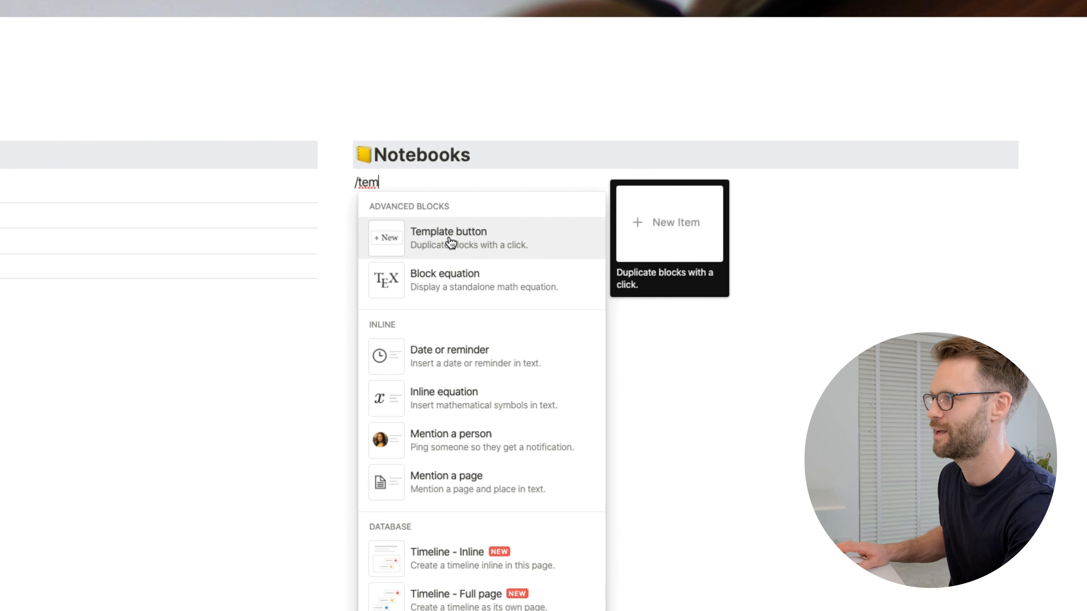
click(450, 243)
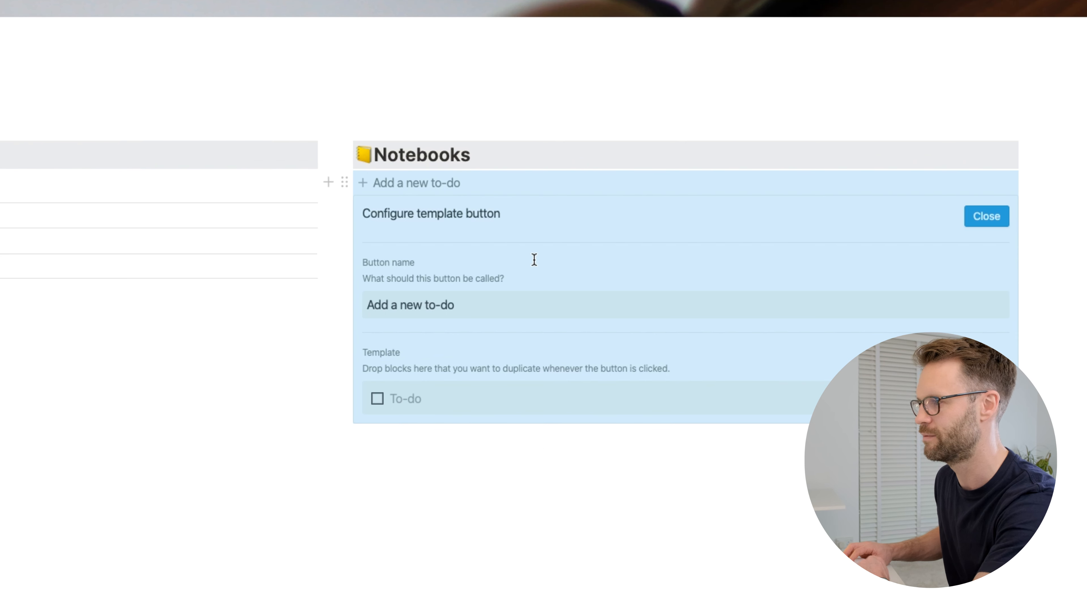
text(Add New Note)
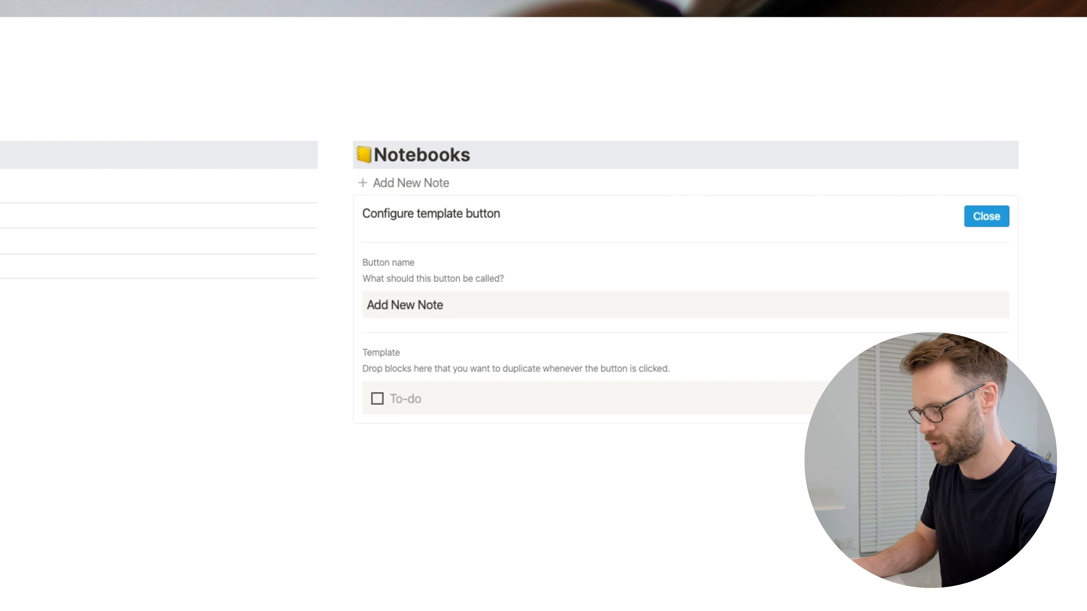
text(book)
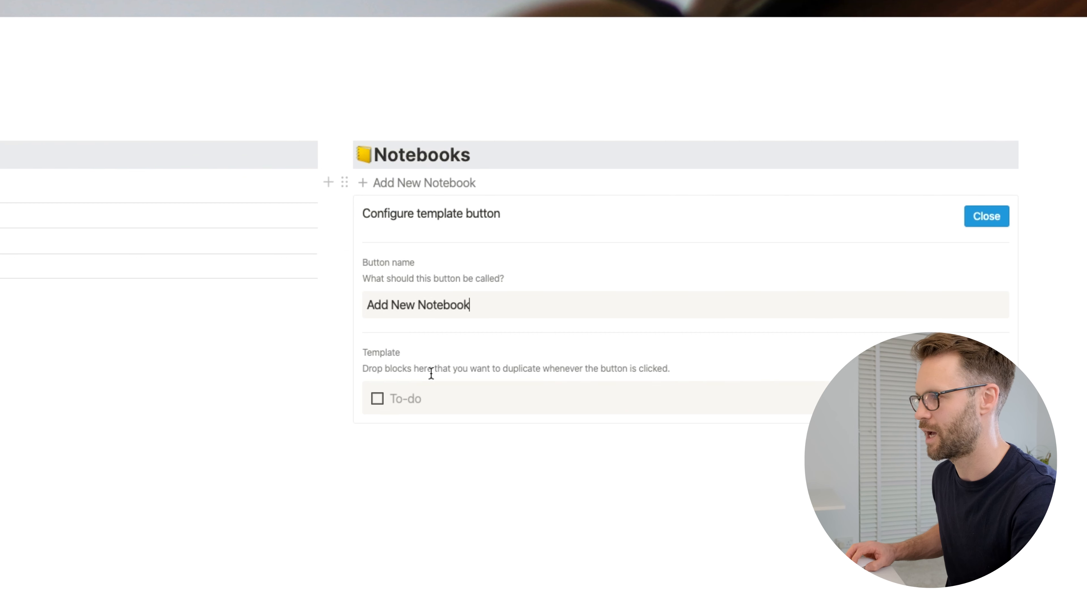
Remove the default to-do block from the Add New Notebook button's template
click(357, 399)
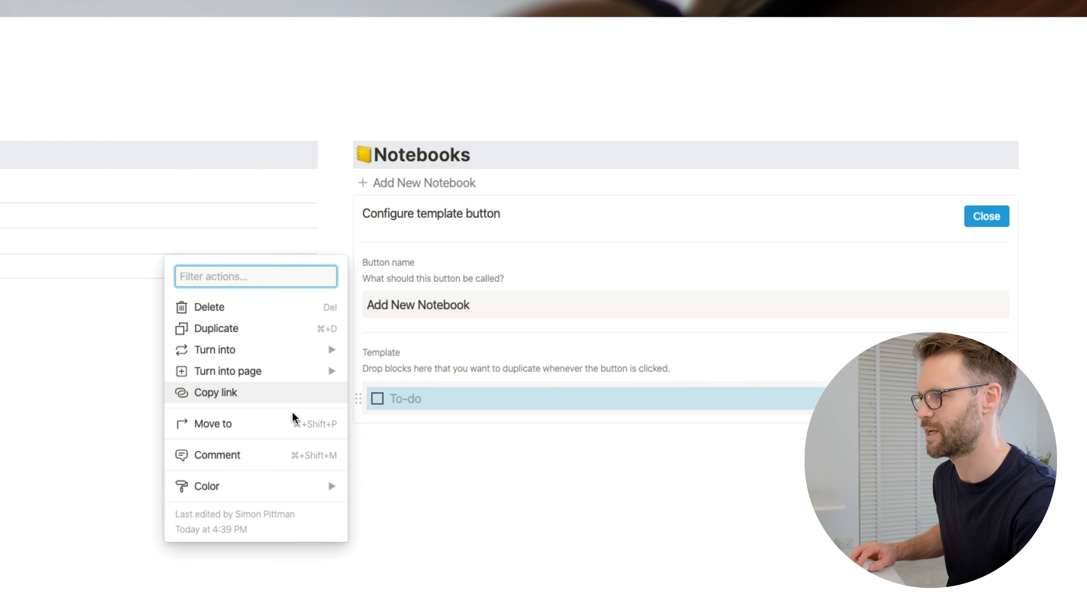
key(Delete)
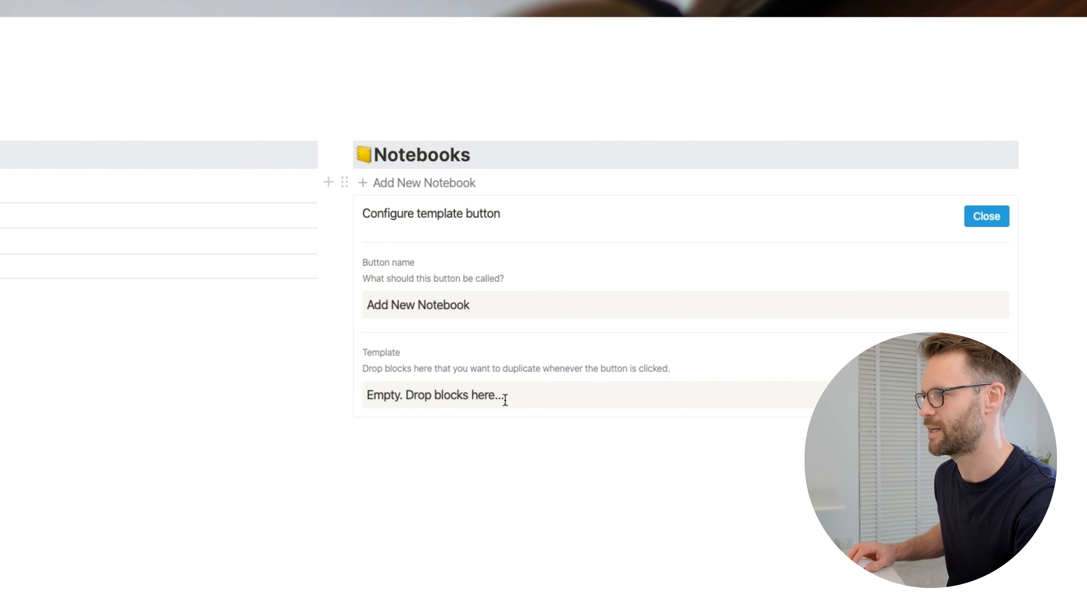
drag(505, 400, 474, 329)
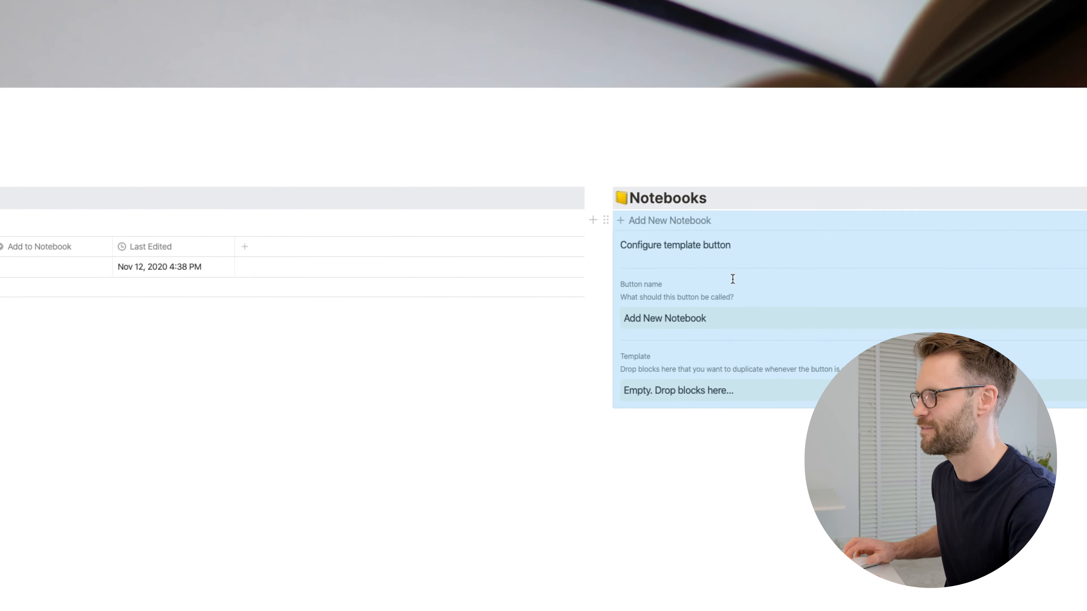
Insert a toggle list in the empty space below the Inbox section and expand it
click(69, 415)
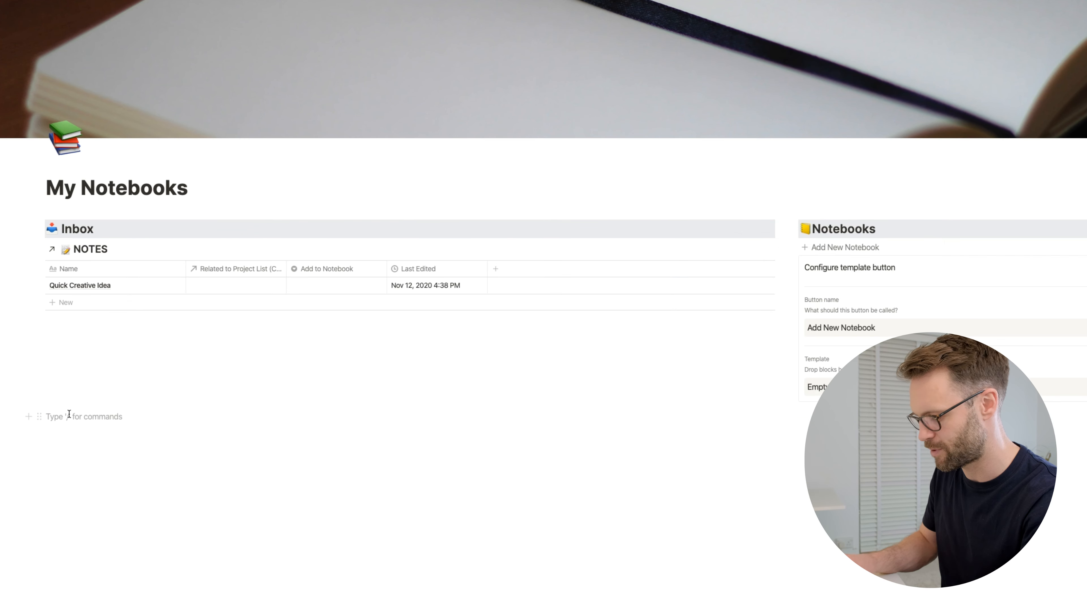
text(/tog)
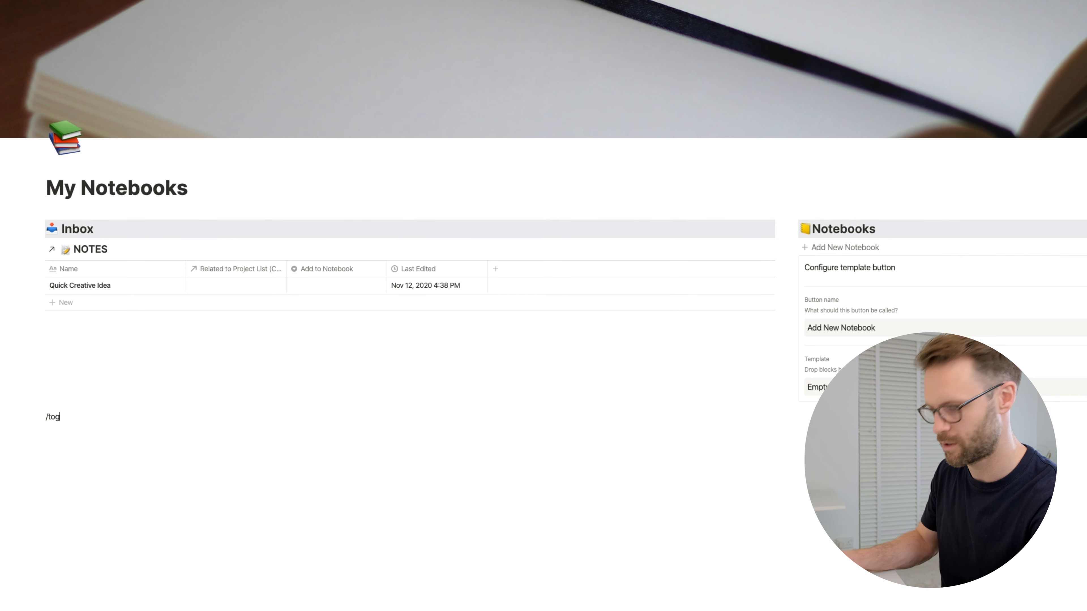
key(BackSpace)
key(BackSpace)
key(BackSpace)
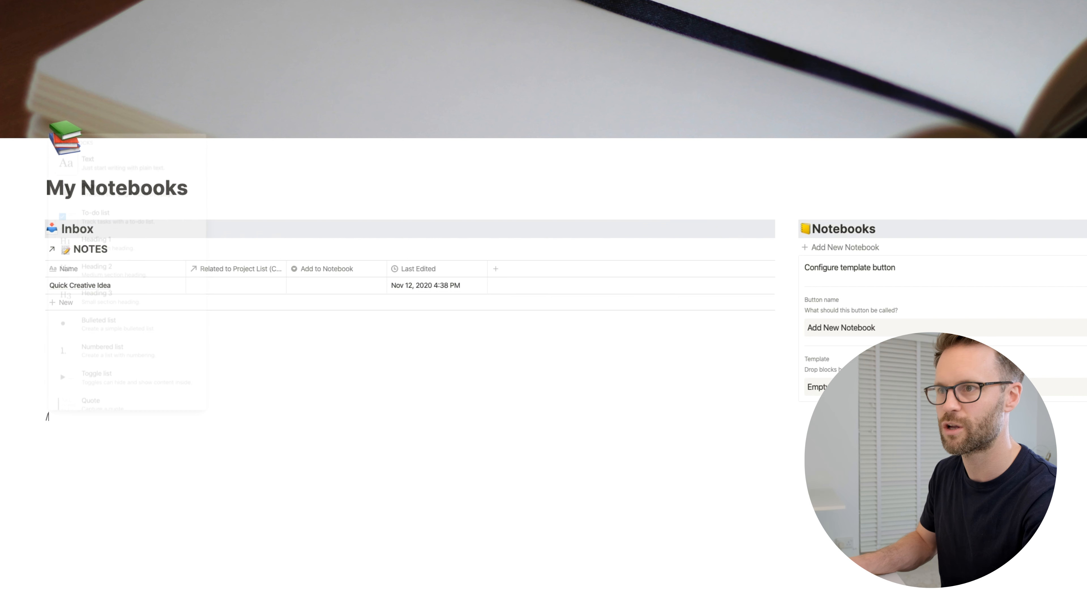
text(tog)
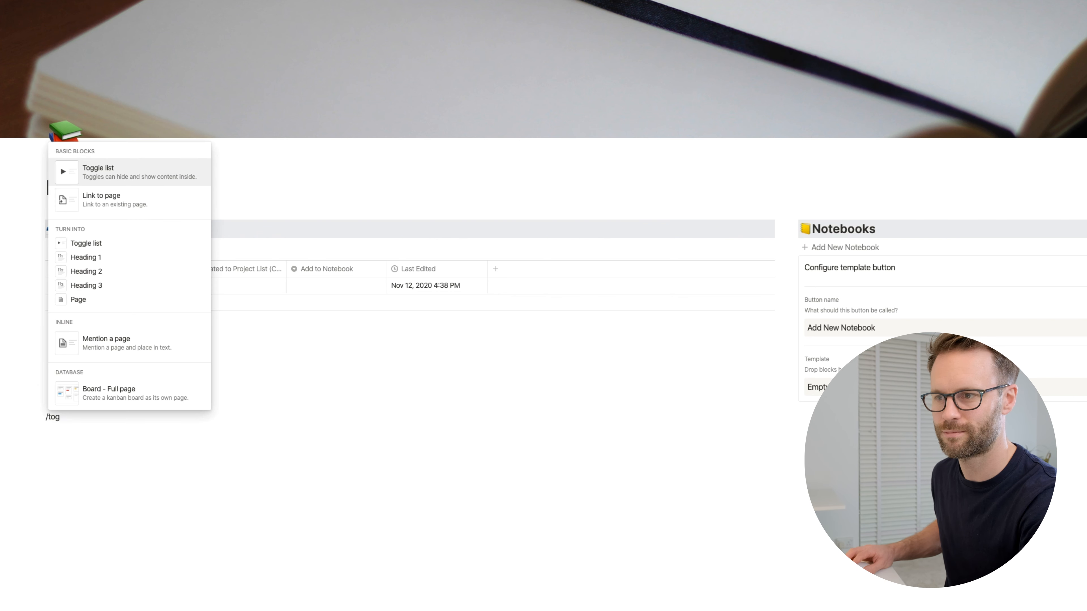
key(Return)
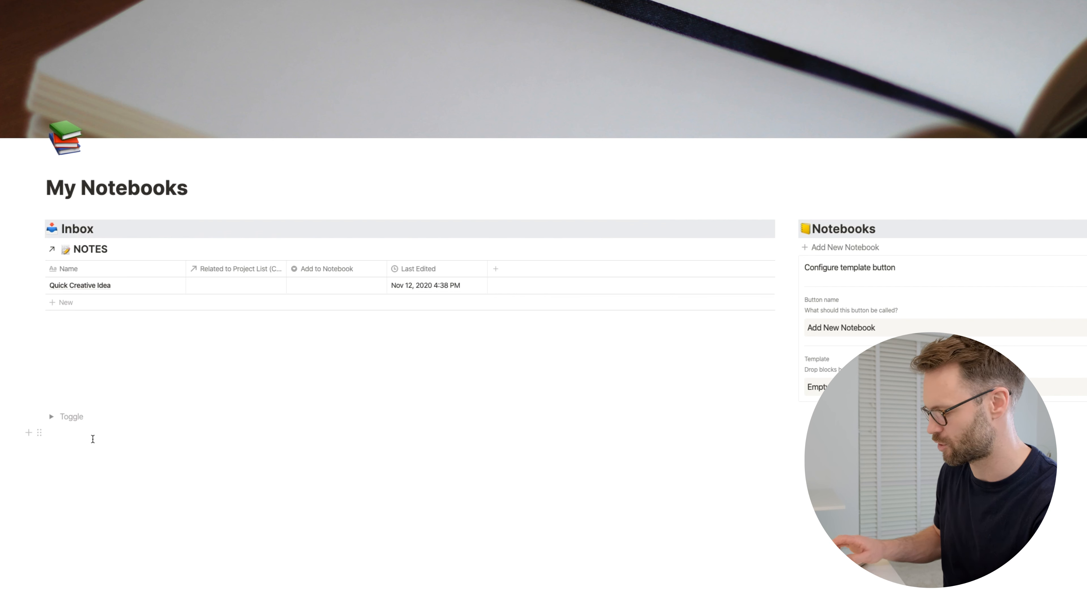
click(51, 417)
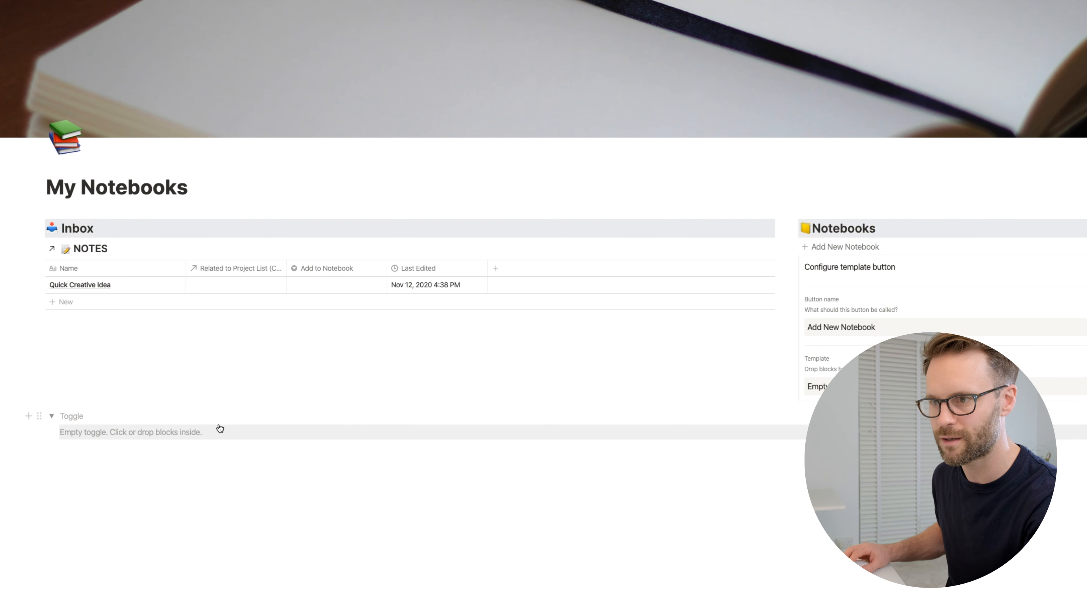
Title the toggle New Notebook in bold with a books emoji in front
text(New Notebook)
drag(112, 416, 60, 416)
key(super+b)
click(61, 416)
text(/)
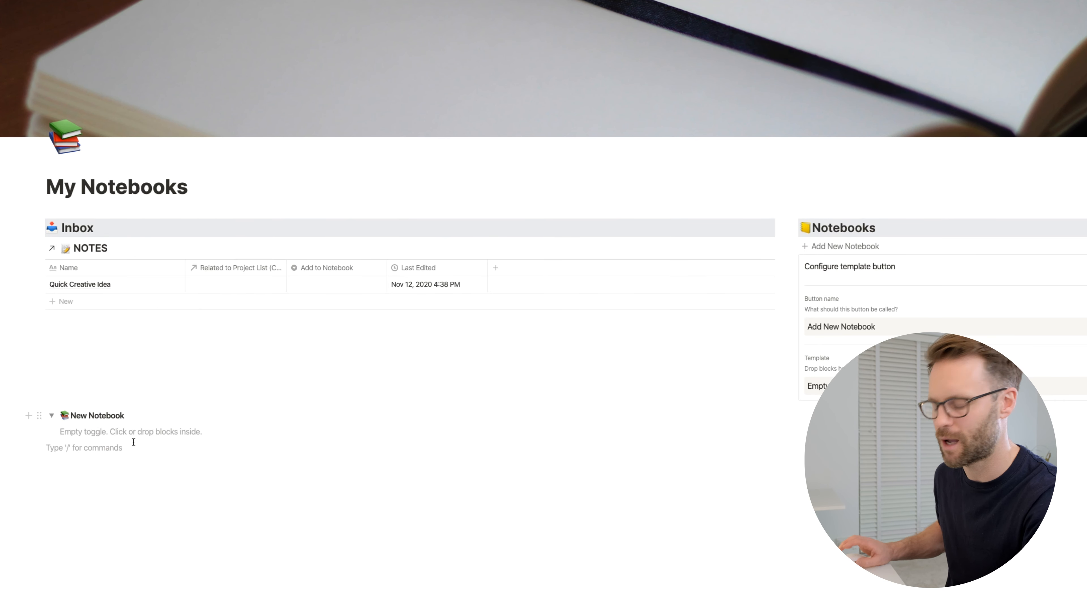
Insert a linked database inside the New Notebook toggle, using the NOTES database from Personal Home
click(201, 437)
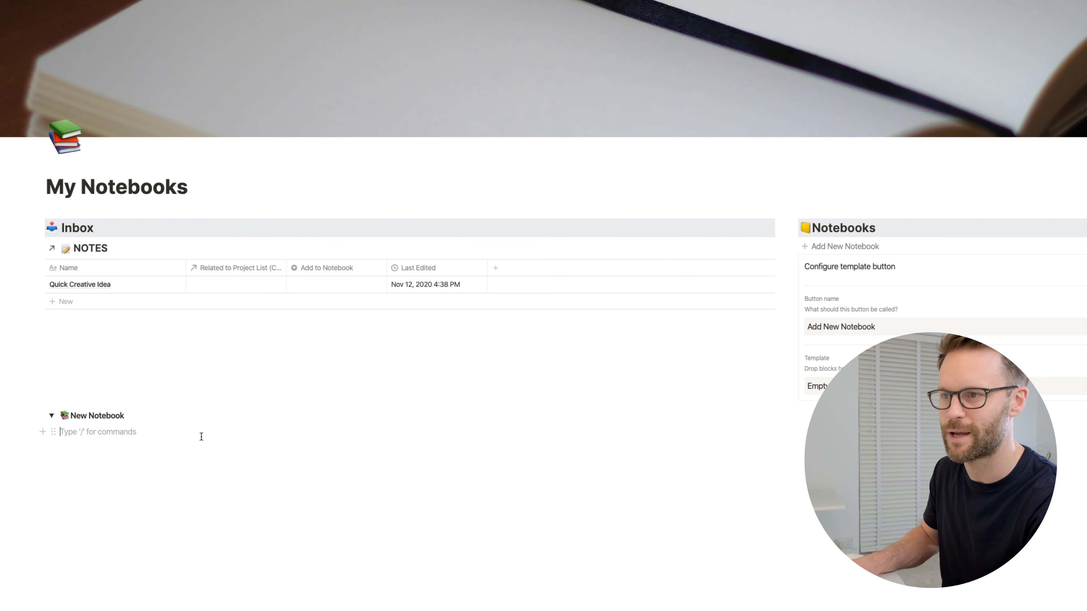
text(/creat)
key(Return)
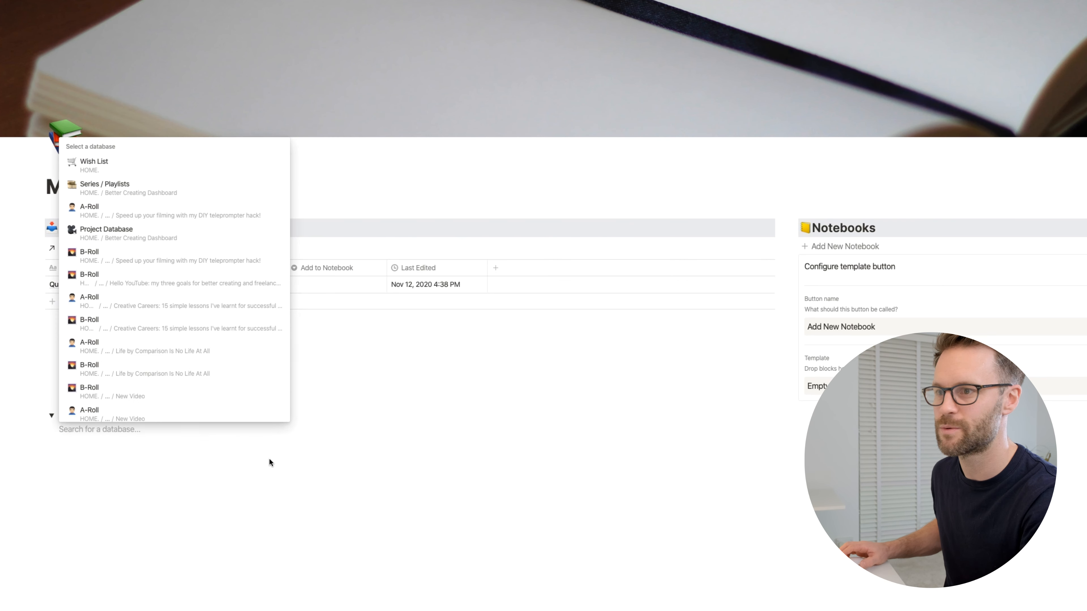
text(notes)
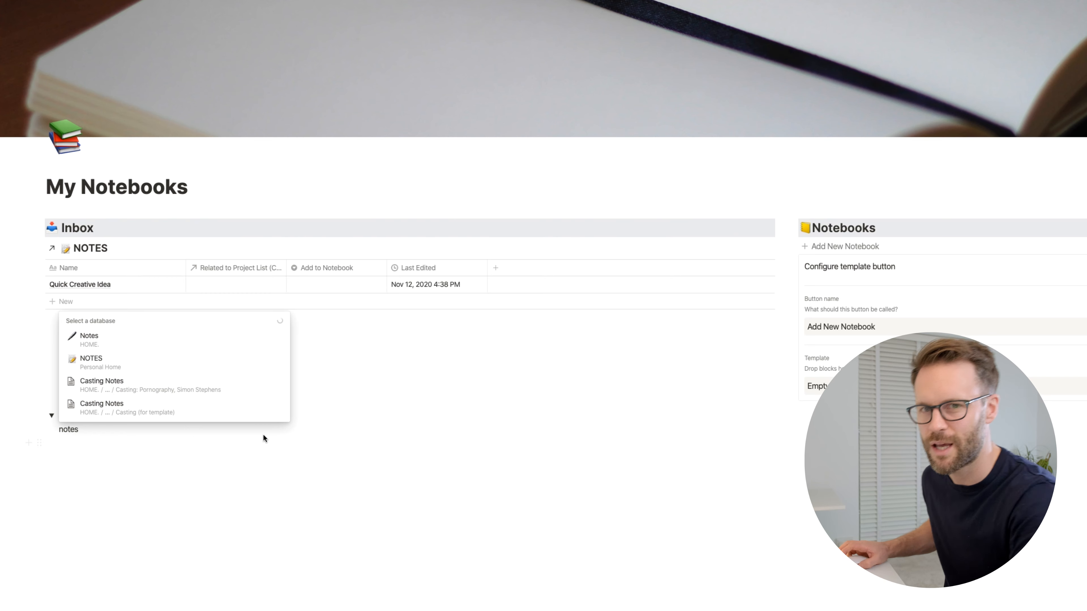
click(240, 362)
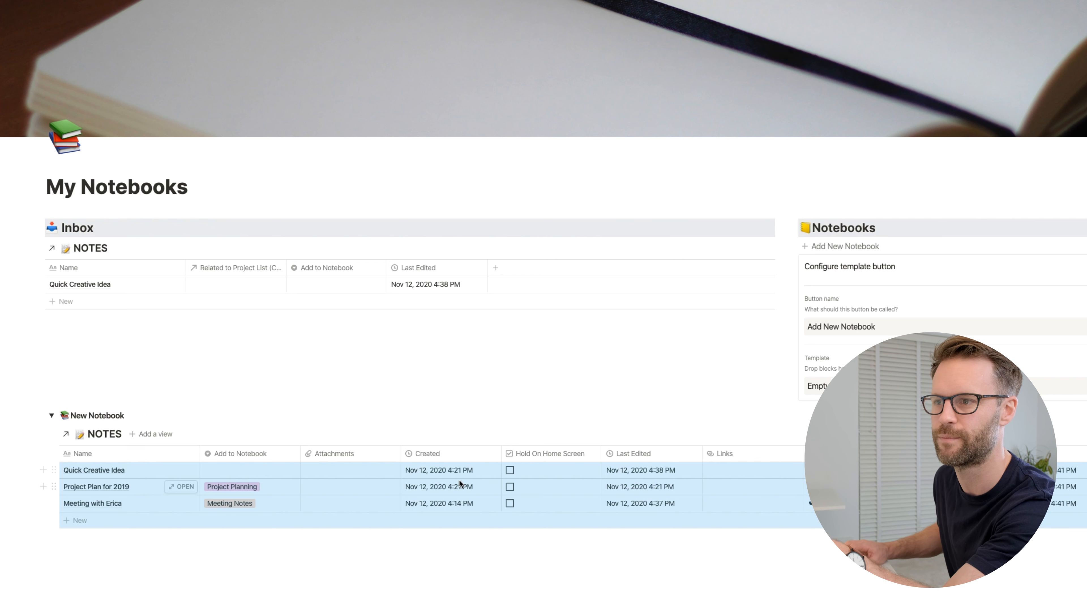
Add a List view to the linked NOTES database inside the New Notebook toggle
click(152, 434)
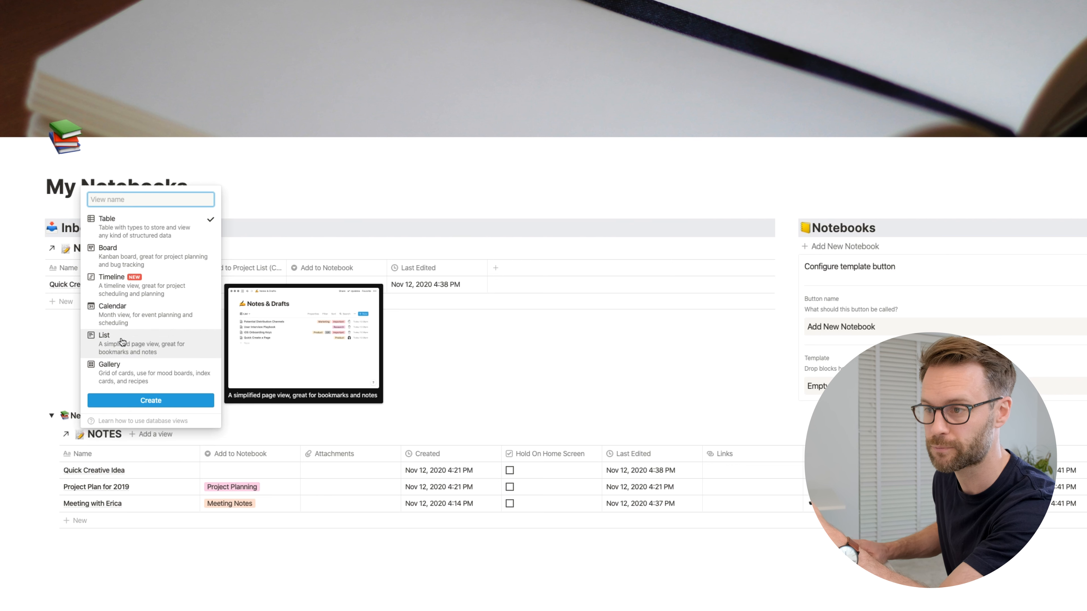
click(122, 341)
click(149, 400)
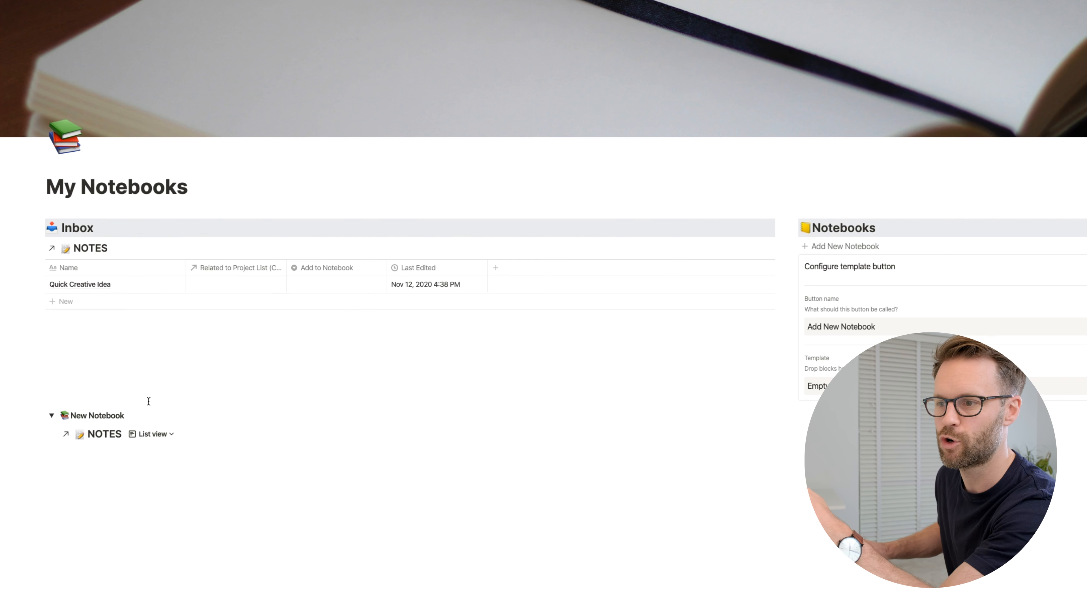
Rename the toggle's list view Last Edited and delete its Table view
click(152, 434)
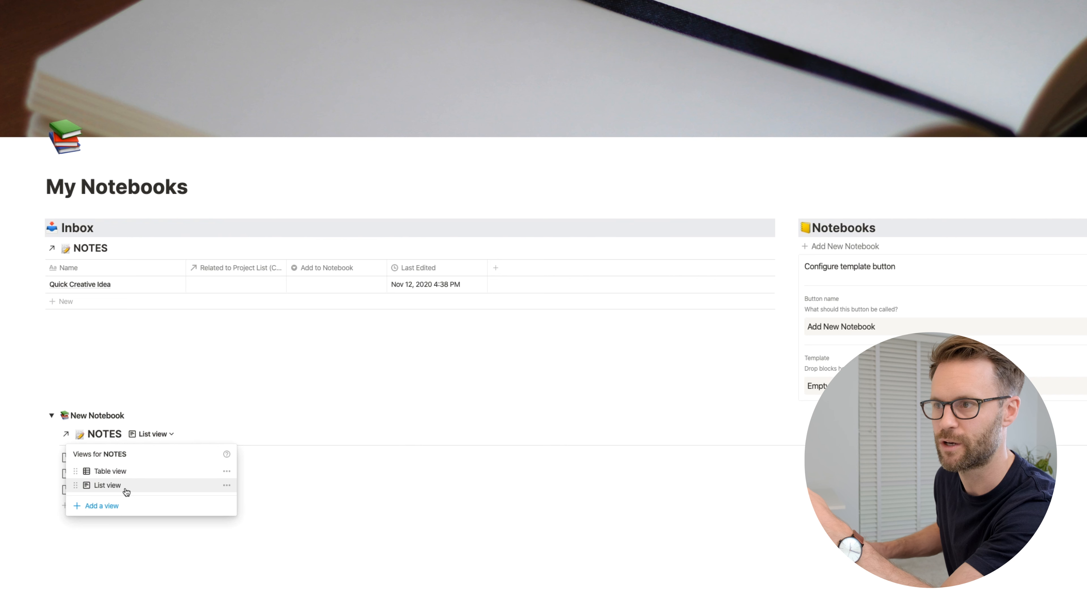
click(227, 485)
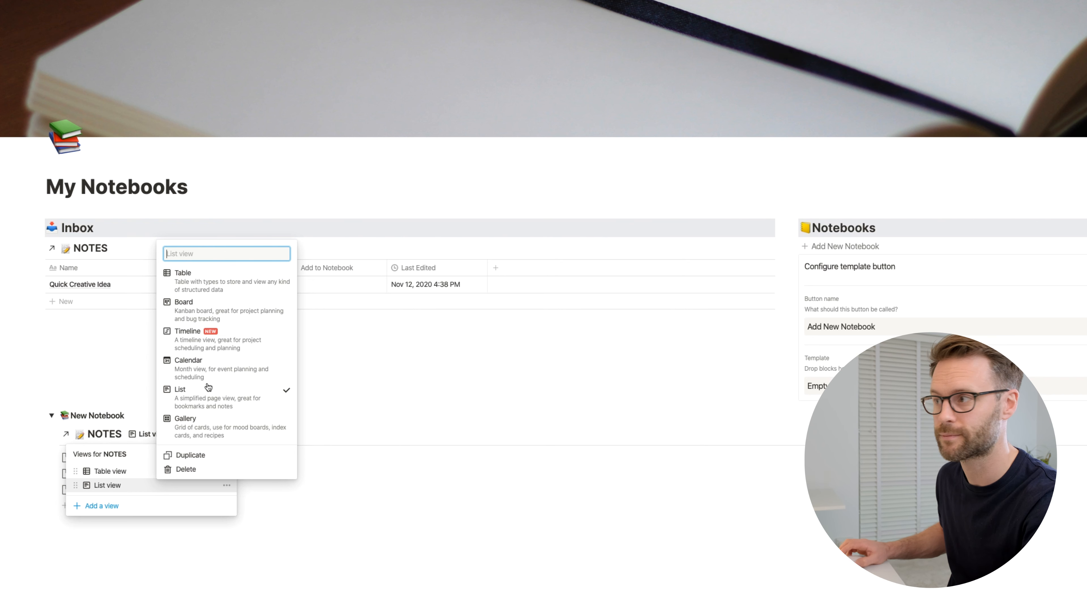
click(184, 455)
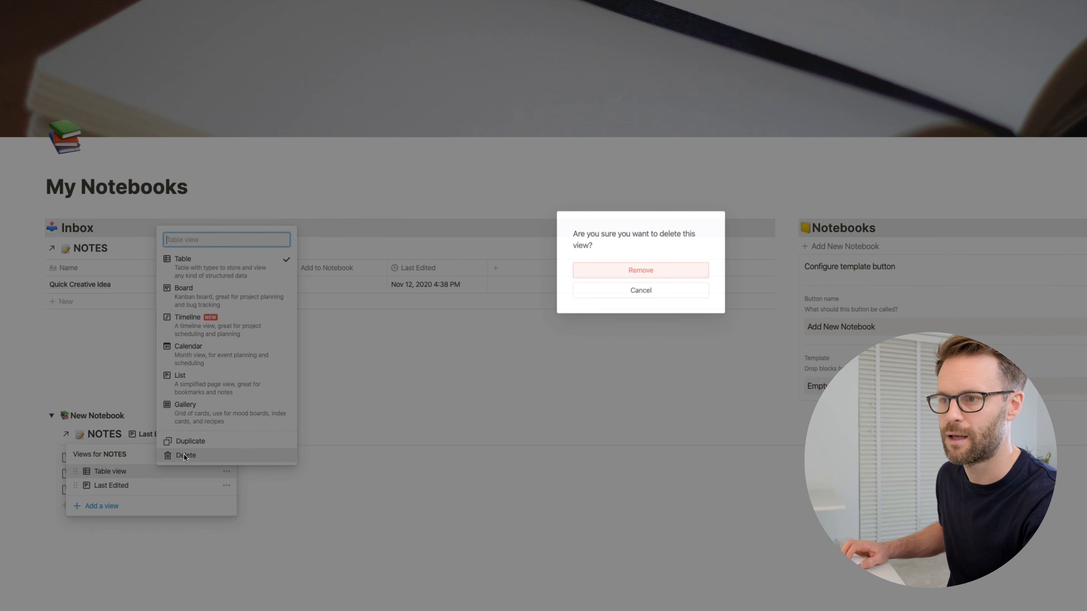
key(Return)
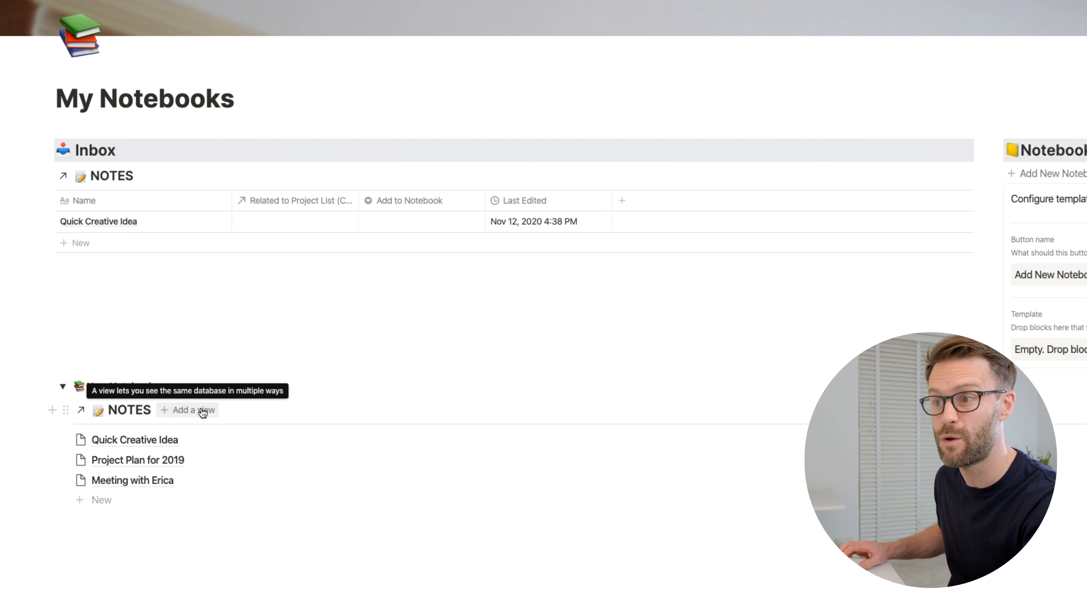
Add a second List view to the toggle's NOTES database and name the two views View by Last Edited and View All Notes
click(202, 412)
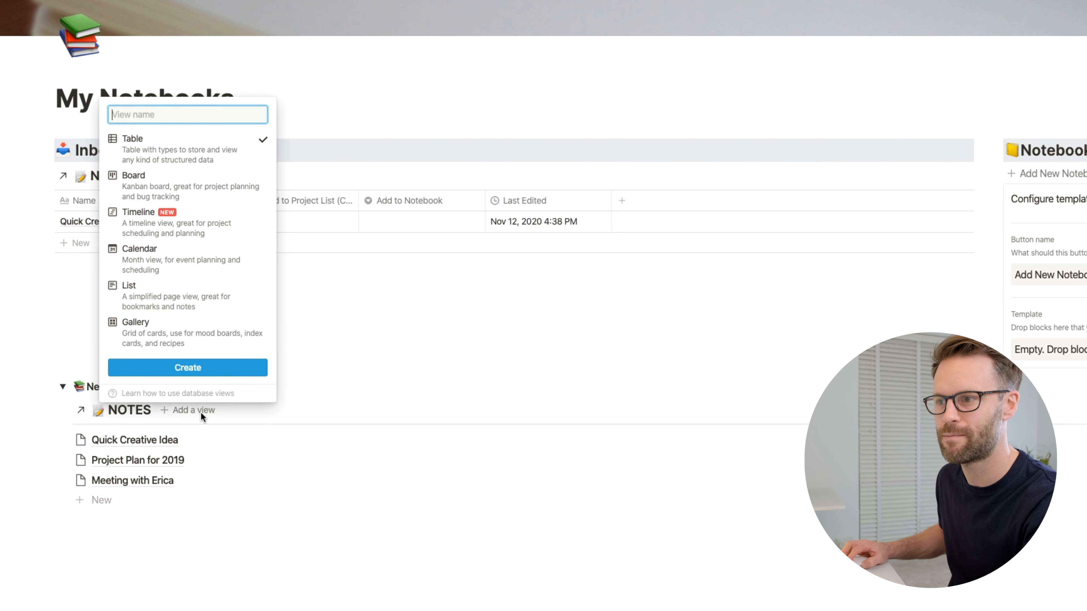
click(149, 292)
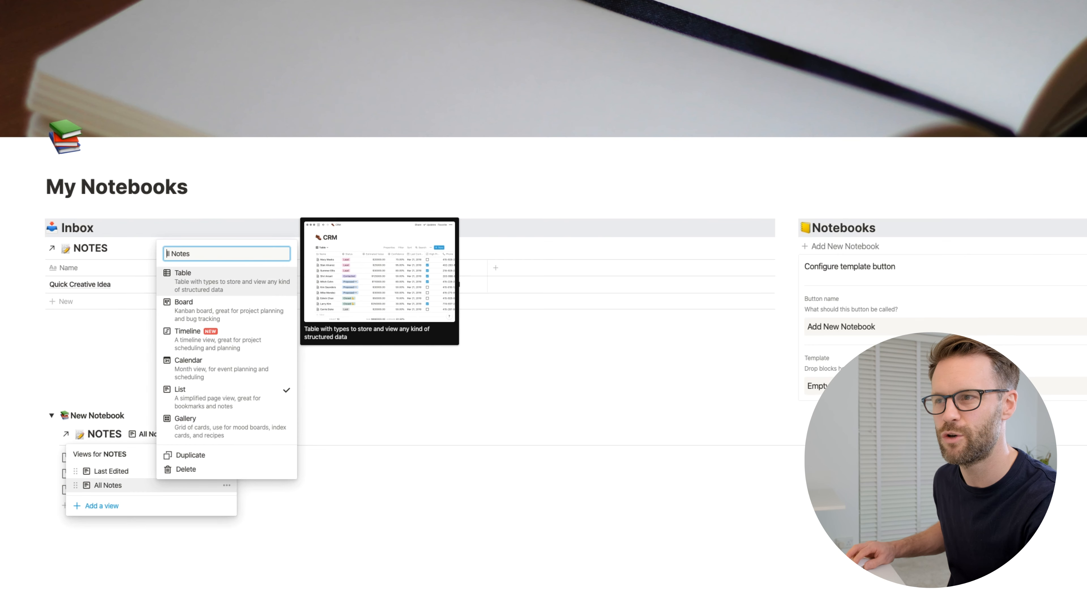
text(Voe)
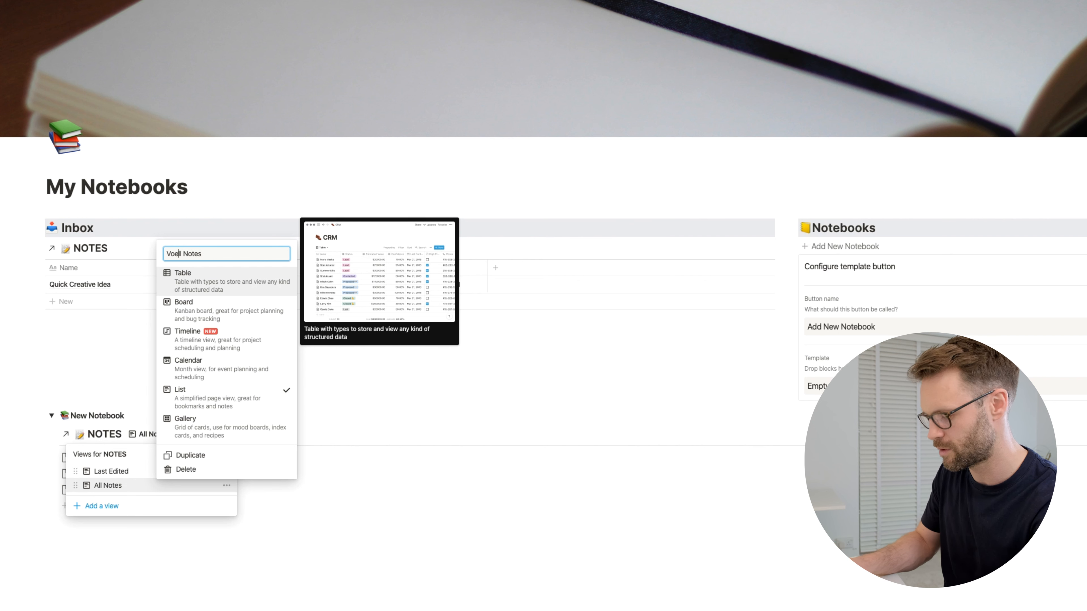
key(BackSpace)
key(BackSpace)
text(iw)
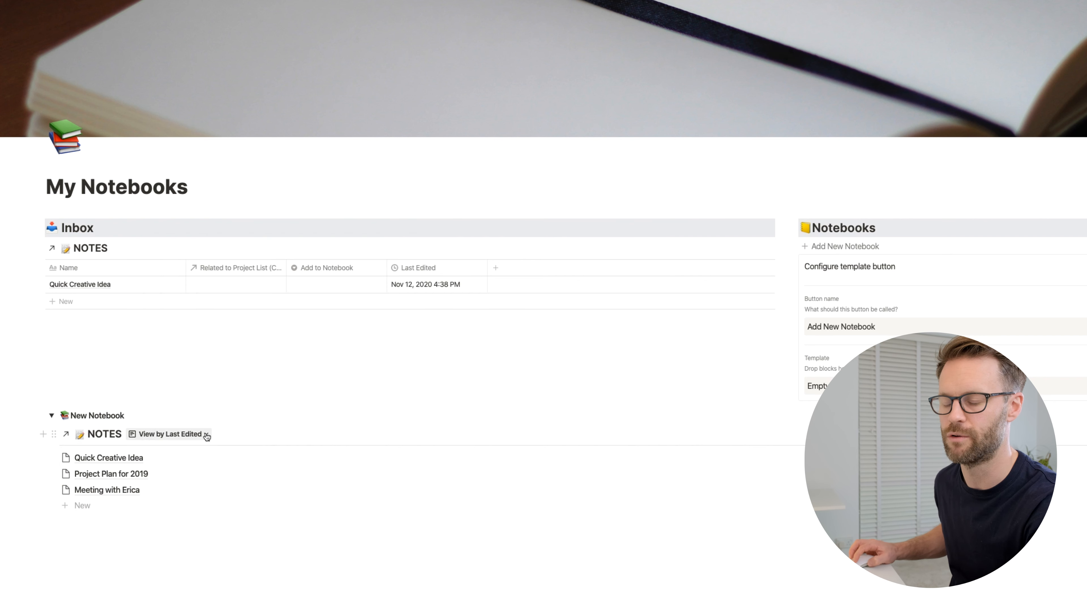
click(207, 435)
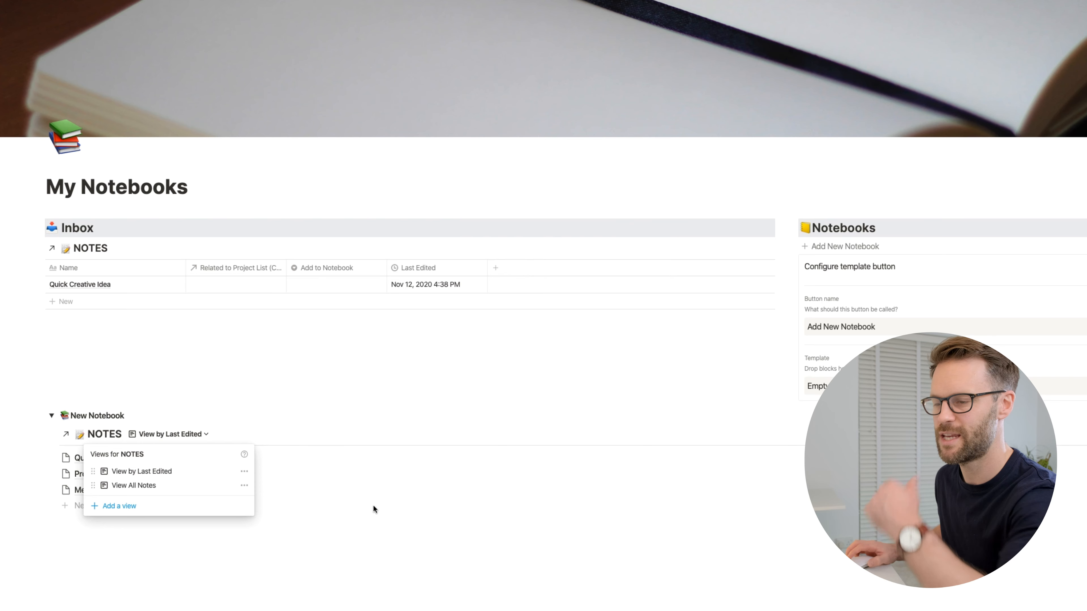
click(373, 504)
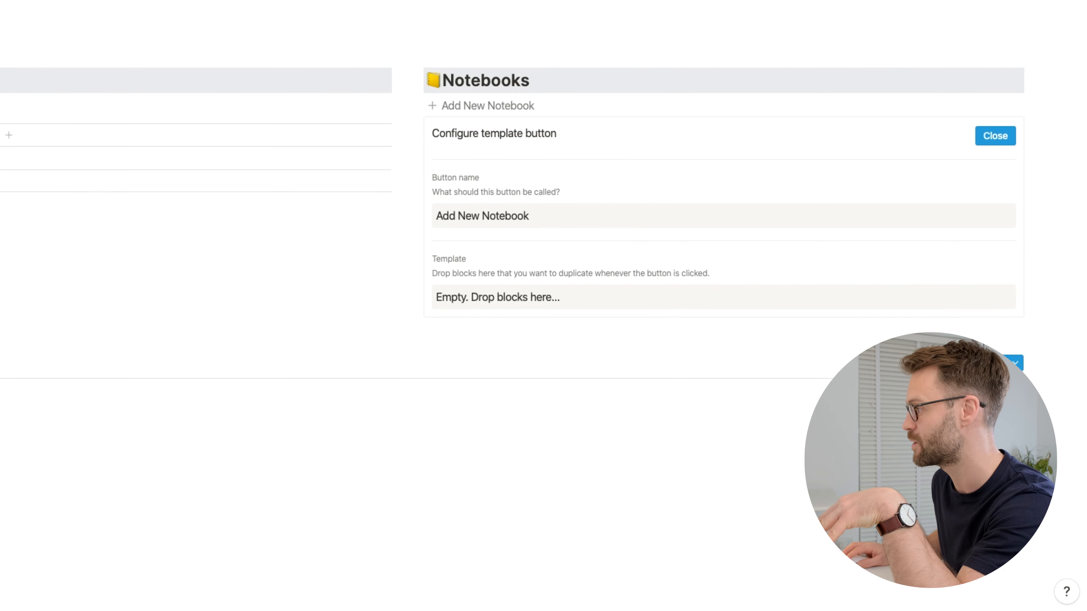
Sort the View by Last Edited view of the New Notebook toggle's NOTES database by Last Edited, newest first
click(953, 365)
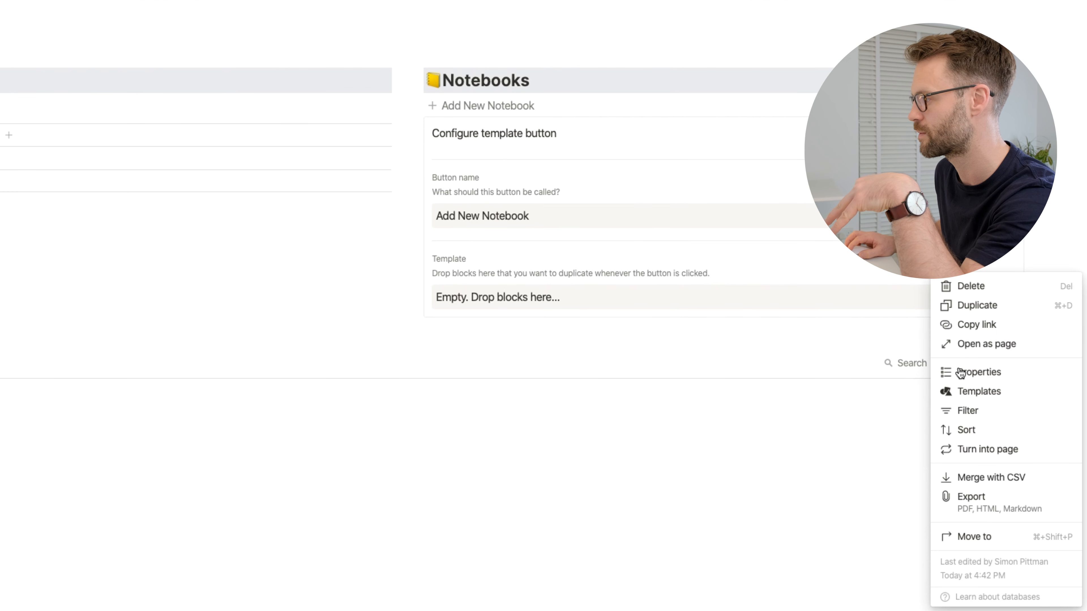
click(966, 430)
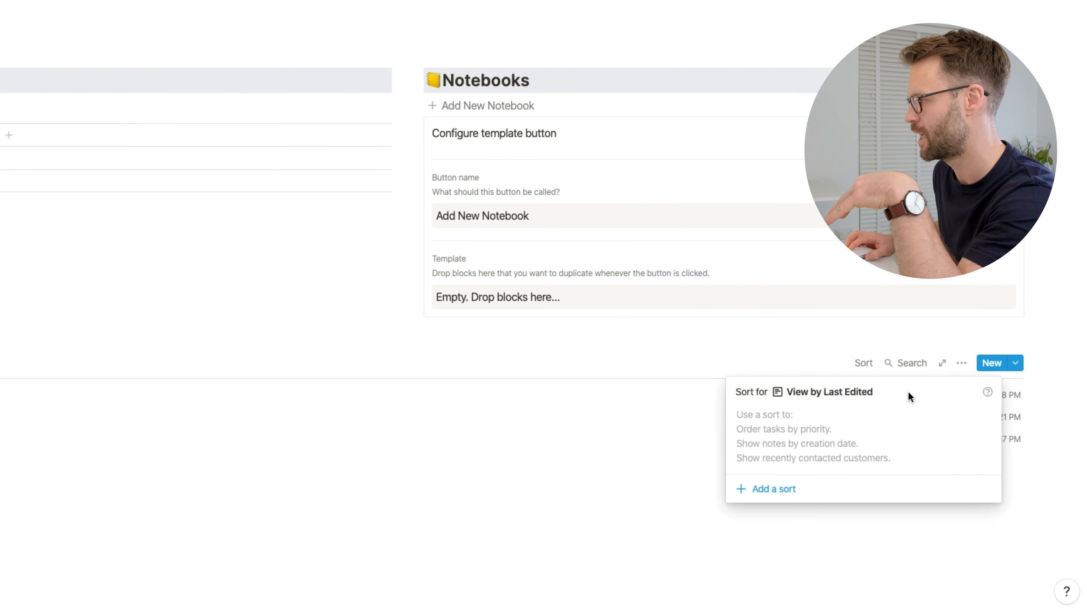
click(773, 488)
click(796, 421)
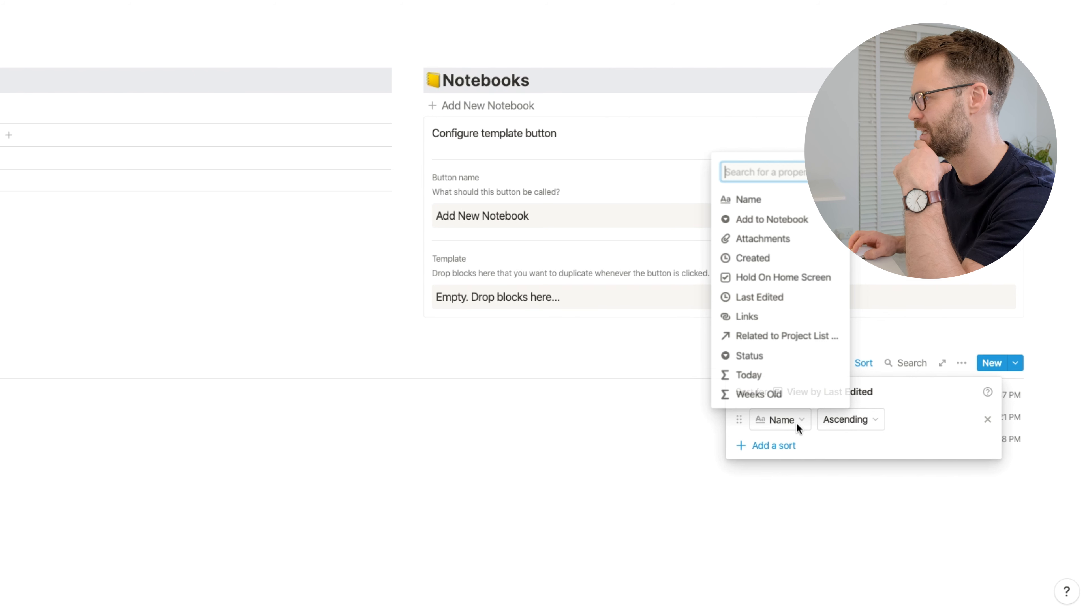
click(759, 297)
key(Escape)
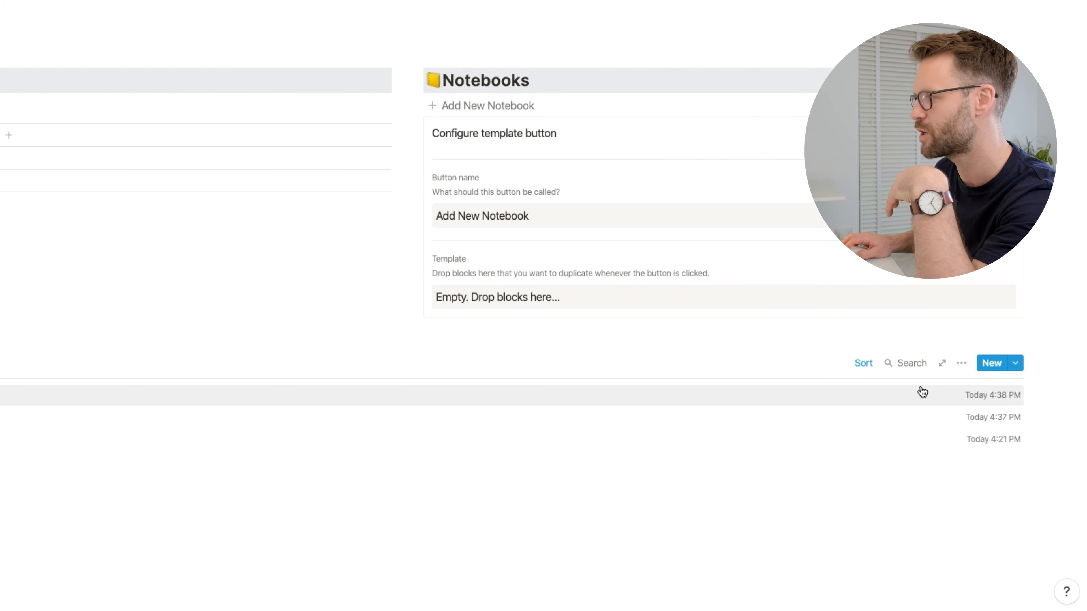
Add a filter group to View by Last Edited with the rule Status Is not Archived
click(961, 363)
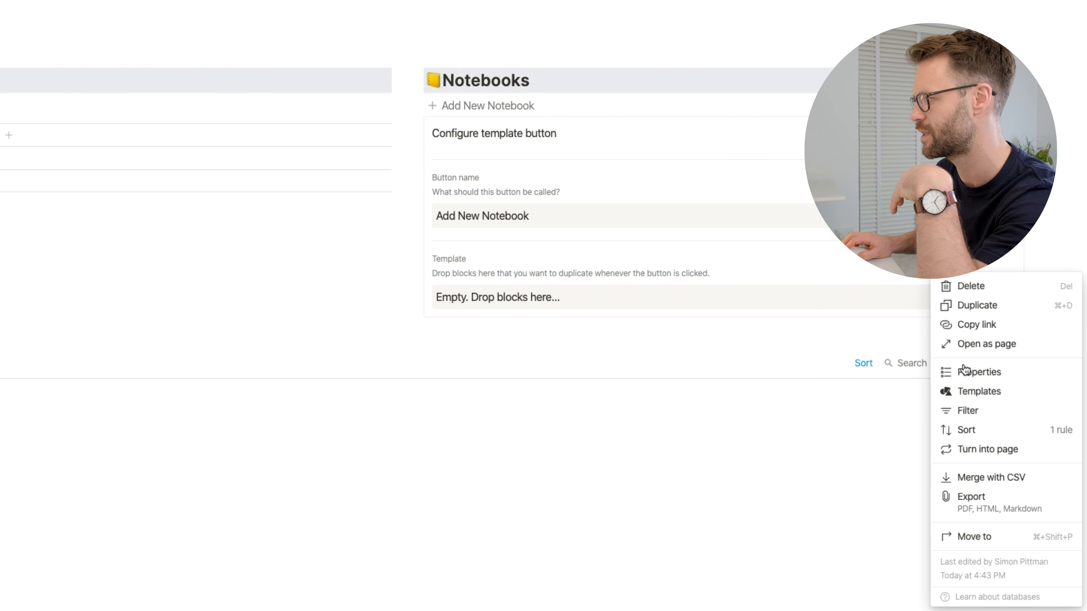
click(968, 412)
click(723, 491)
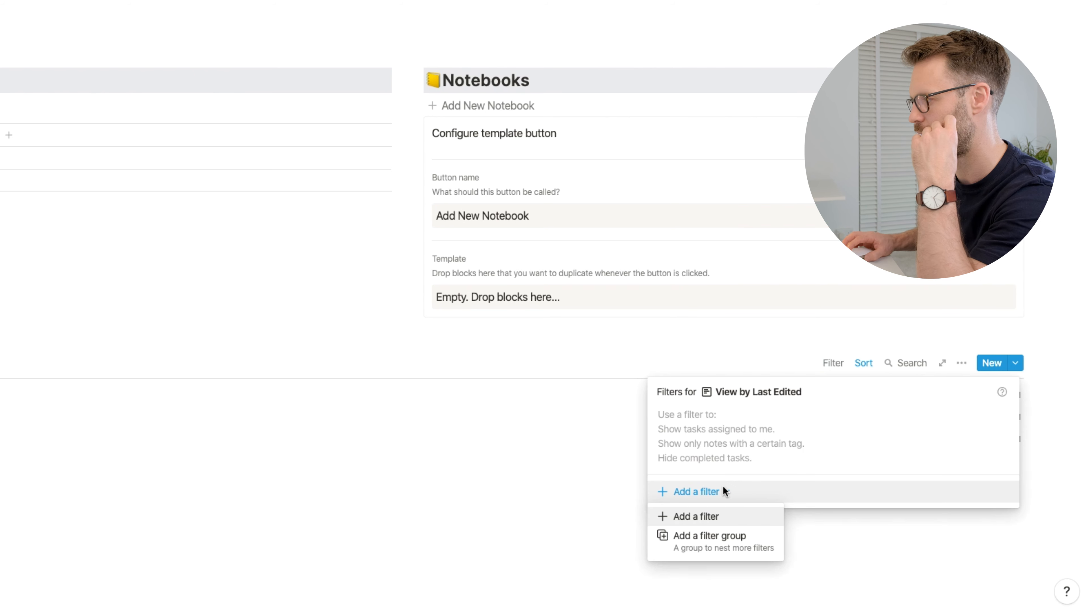
click(710, 536)
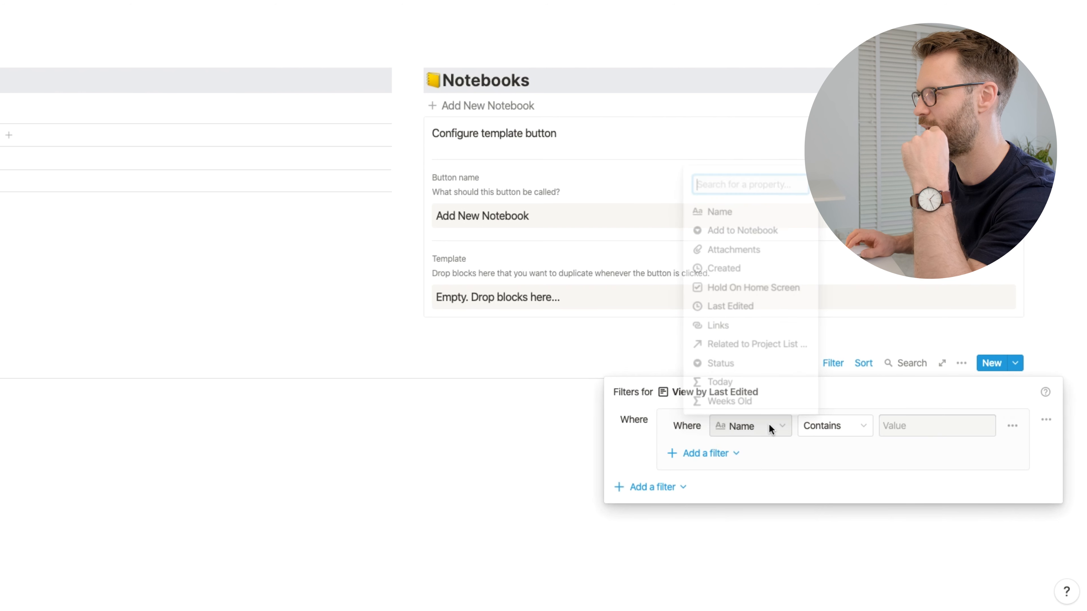
click(753, 368)
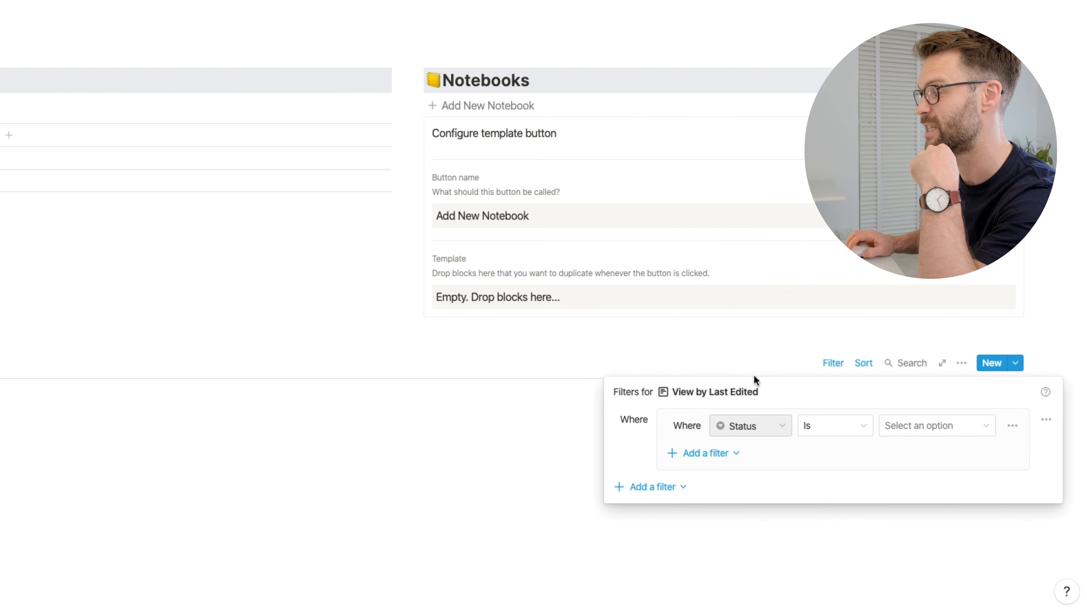
click(815, 426)
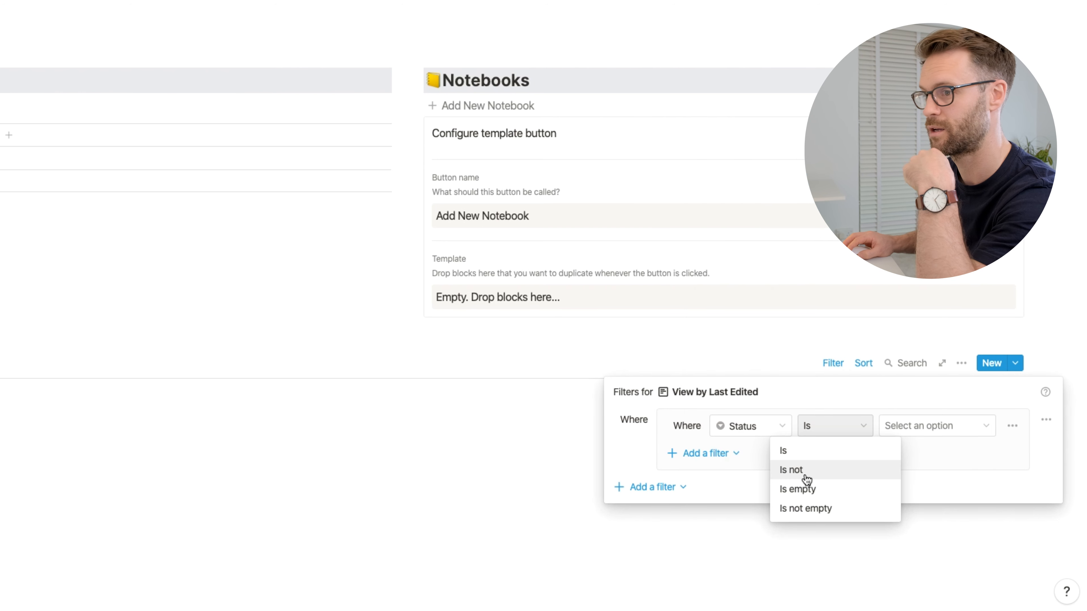
click(805, 470)
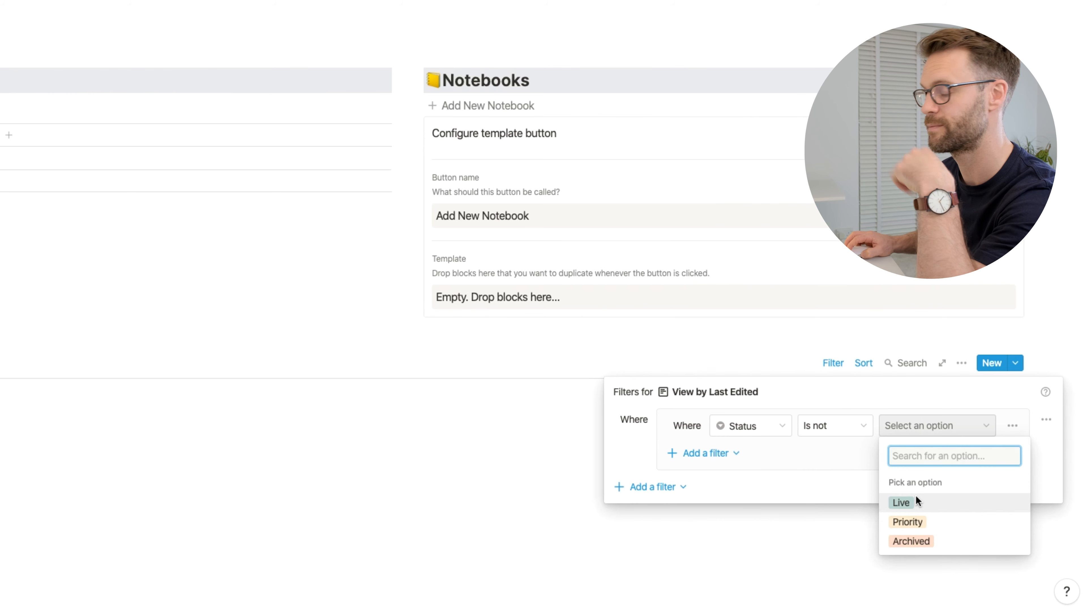
click(911, 545)
Add a second rule to the filter group: And Add to Notebook Is Meeting Notes
click(885, 526)
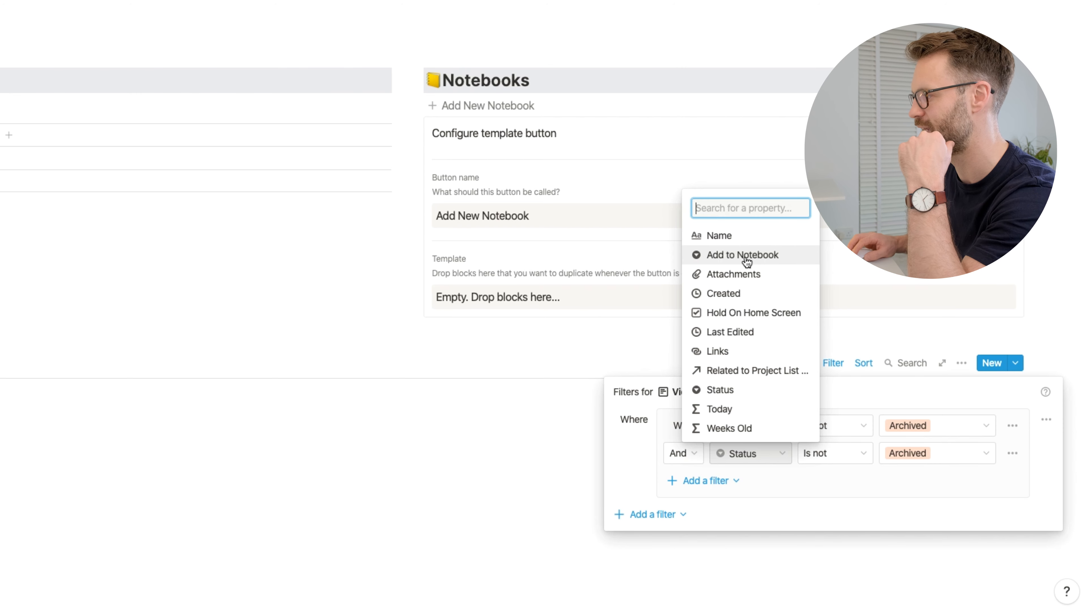
click(746, 257)
click(979, 454)
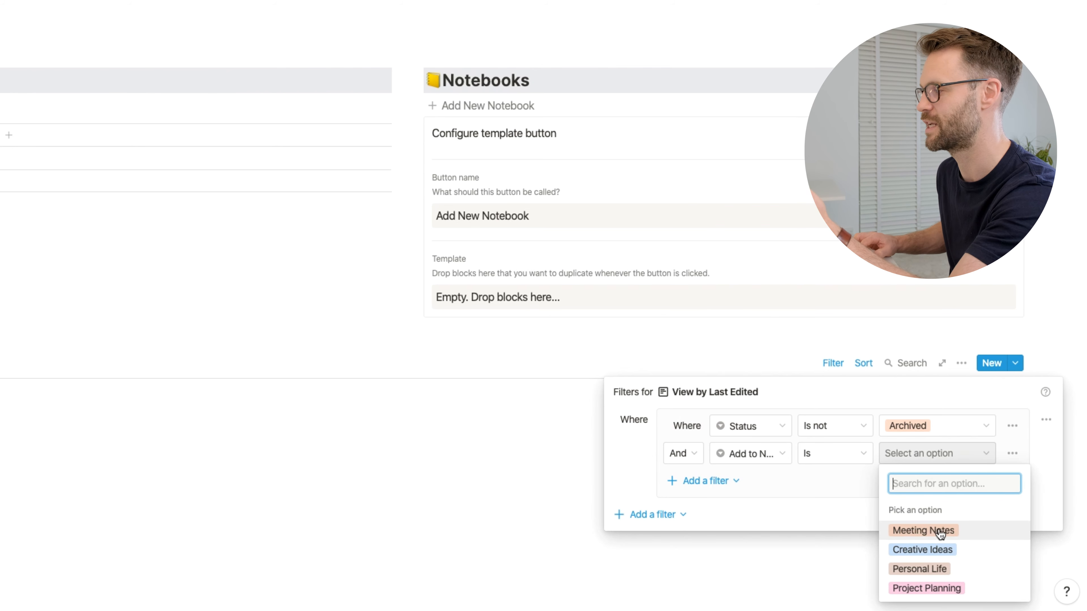
click(859, 535)
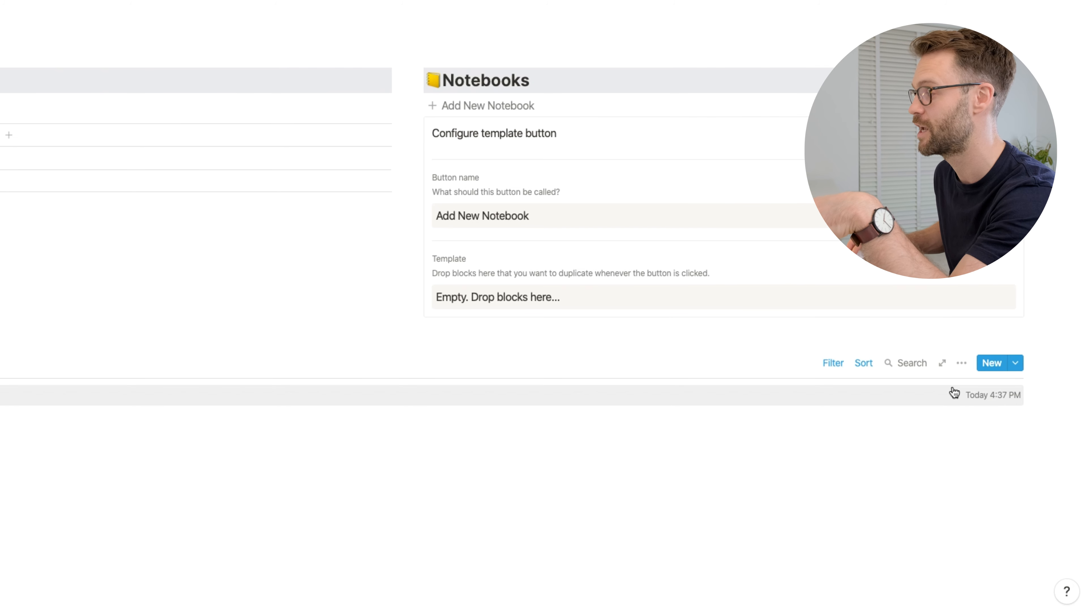
Change the Add to Notebook filter rule's condition to Is empty and close the filter settings
click(834, 364)
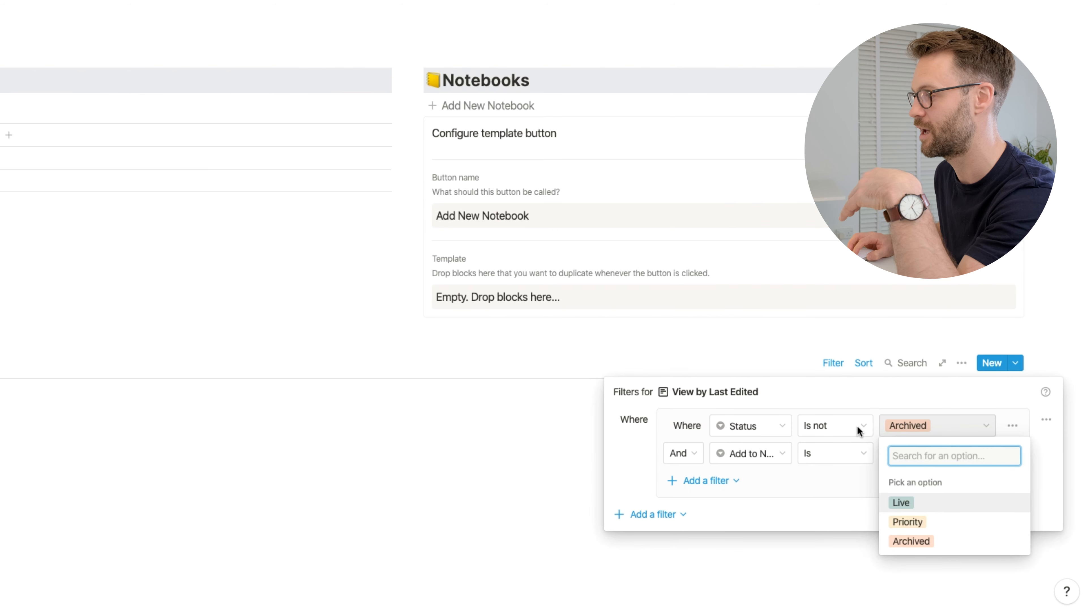
click(854, 454)
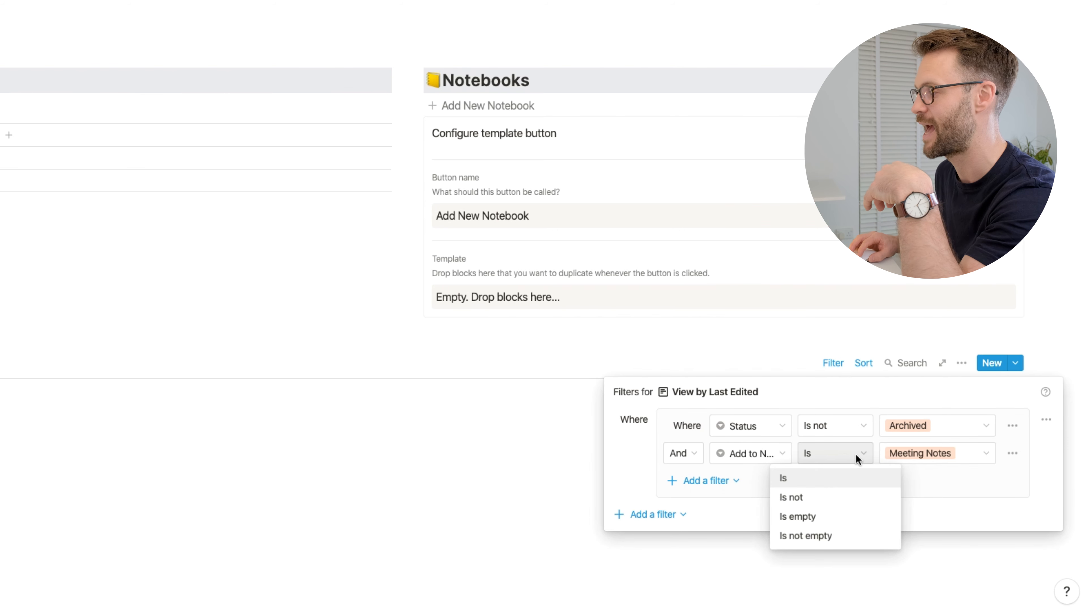
click(804, 517)
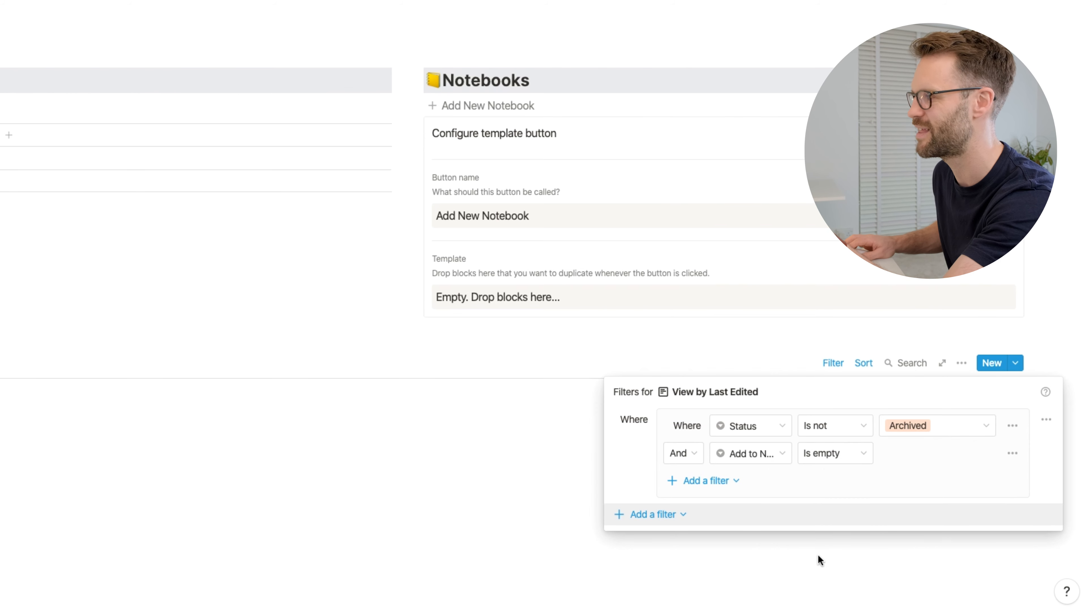
click(856, 457)
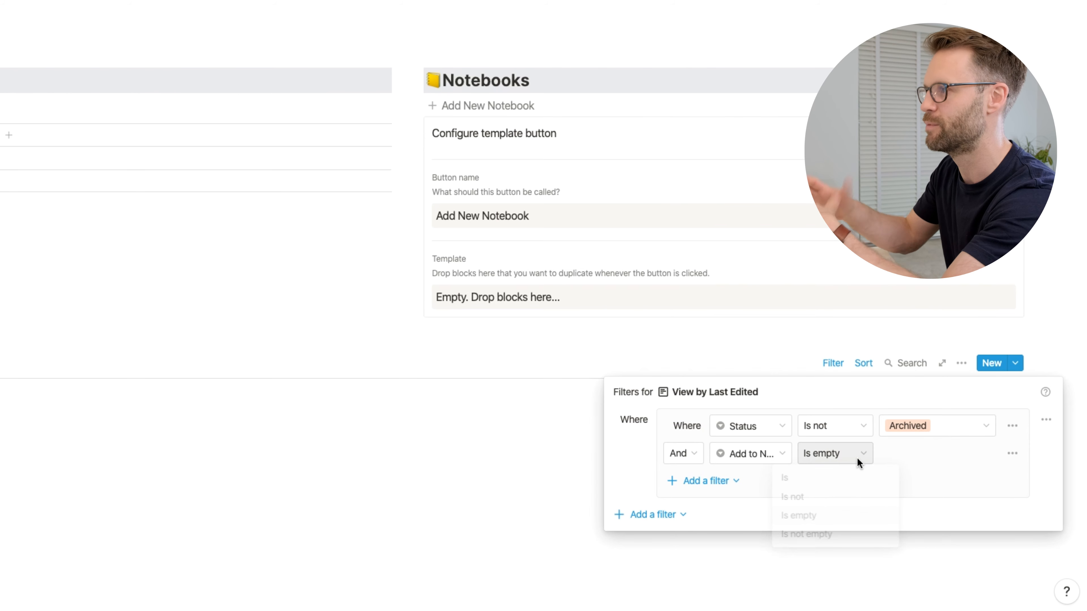
click(858, 572)
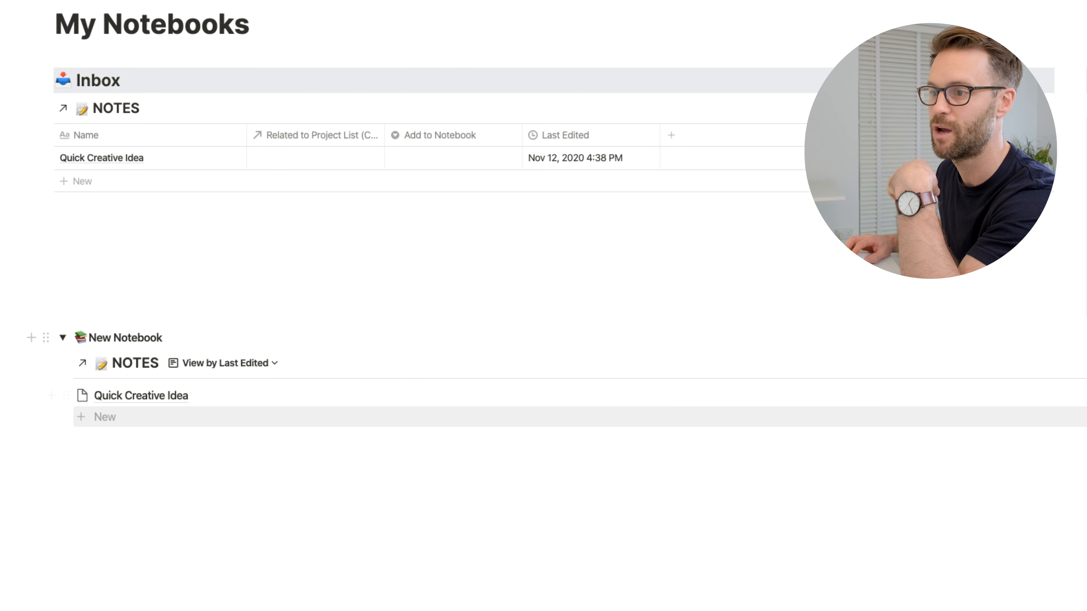
Switch the toggle's NOTES database to View All Notes and sort it by Created, newest first
click(268, 374)
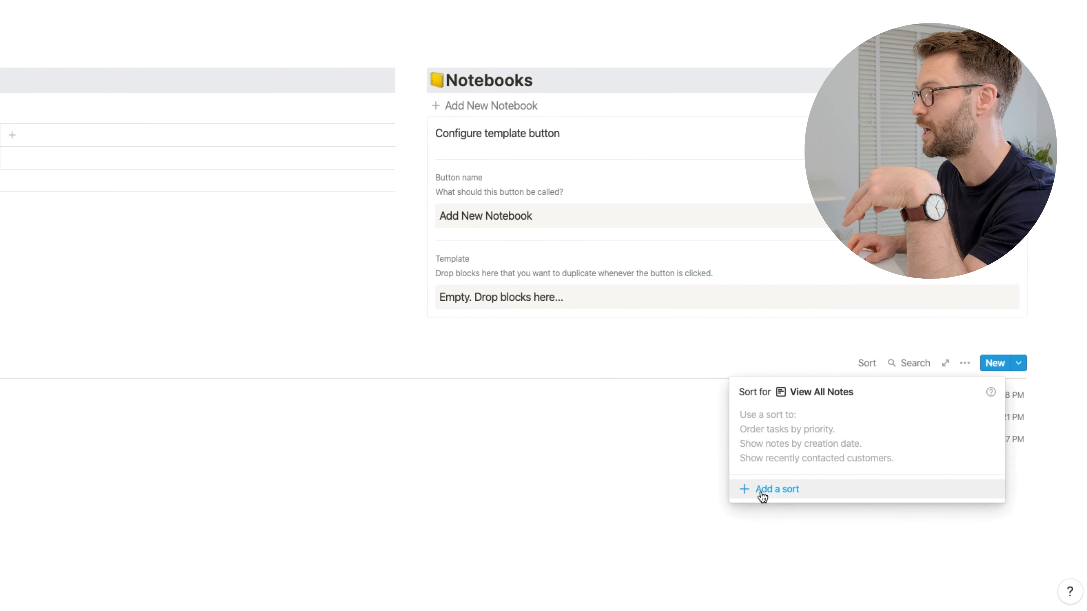
click(762, 490)
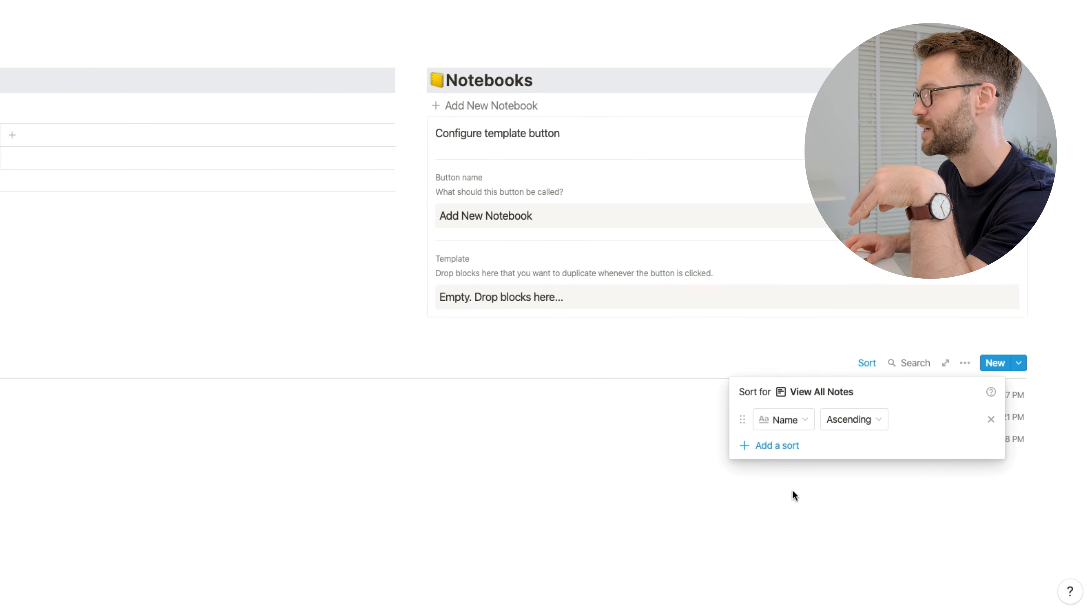
click(784, 419)
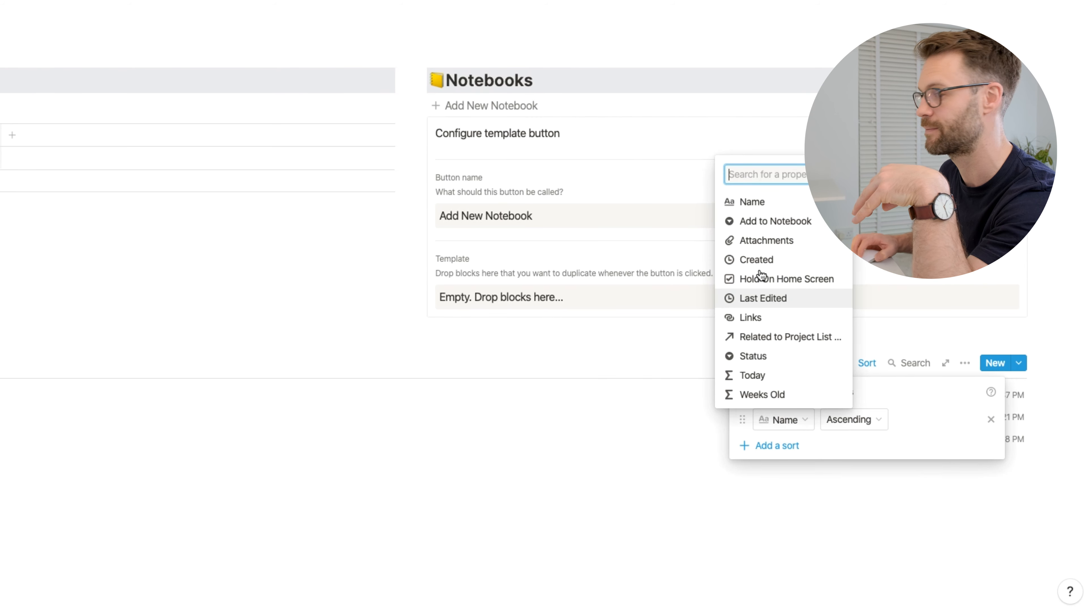
click(759, 261)
click(849, 464)
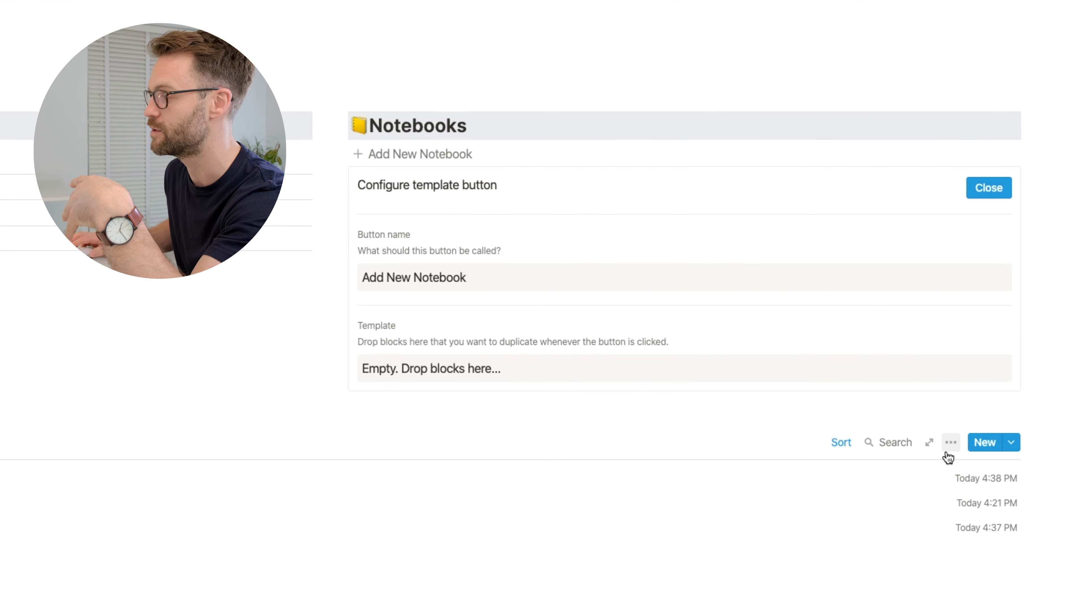
In View All Notes, hide Last Edited and show Created, Related to Project List (Column), Status and Weeks Old
click(949, 444)
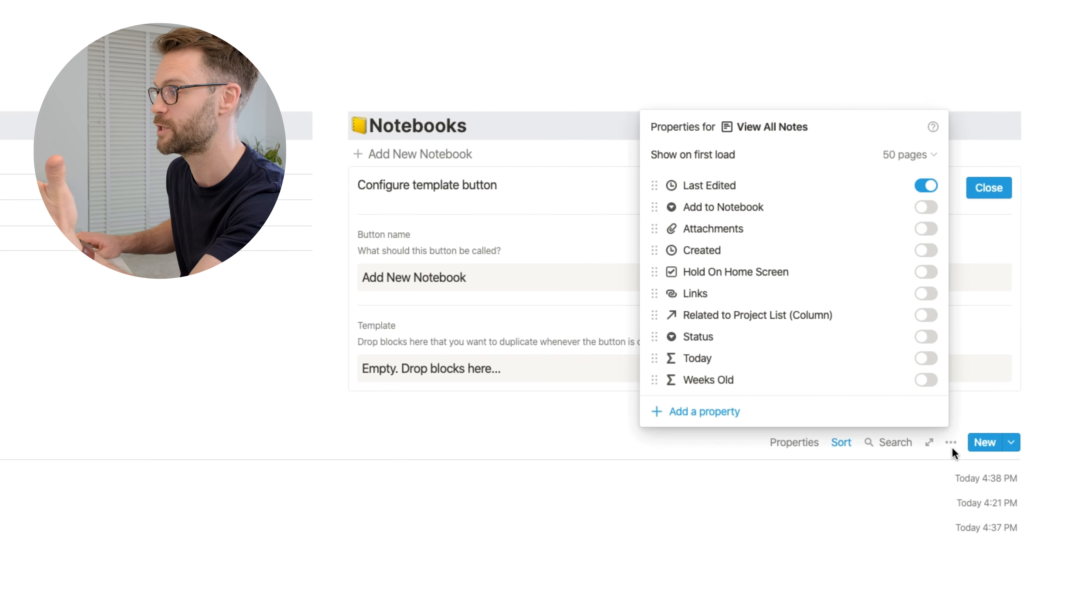
click(930, 382)
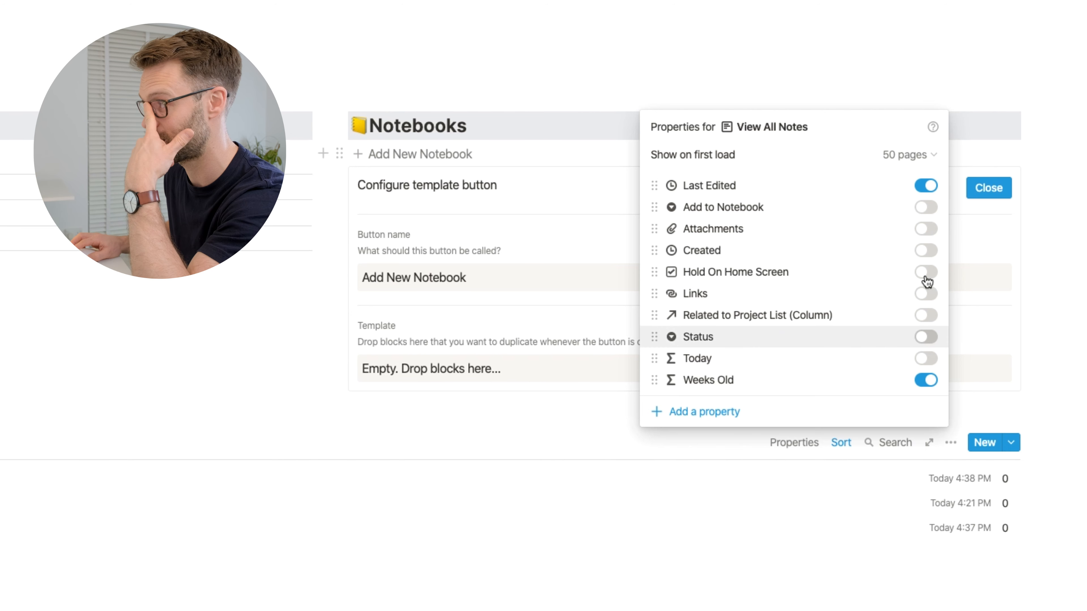
click(920, 187)
click(926, 251)
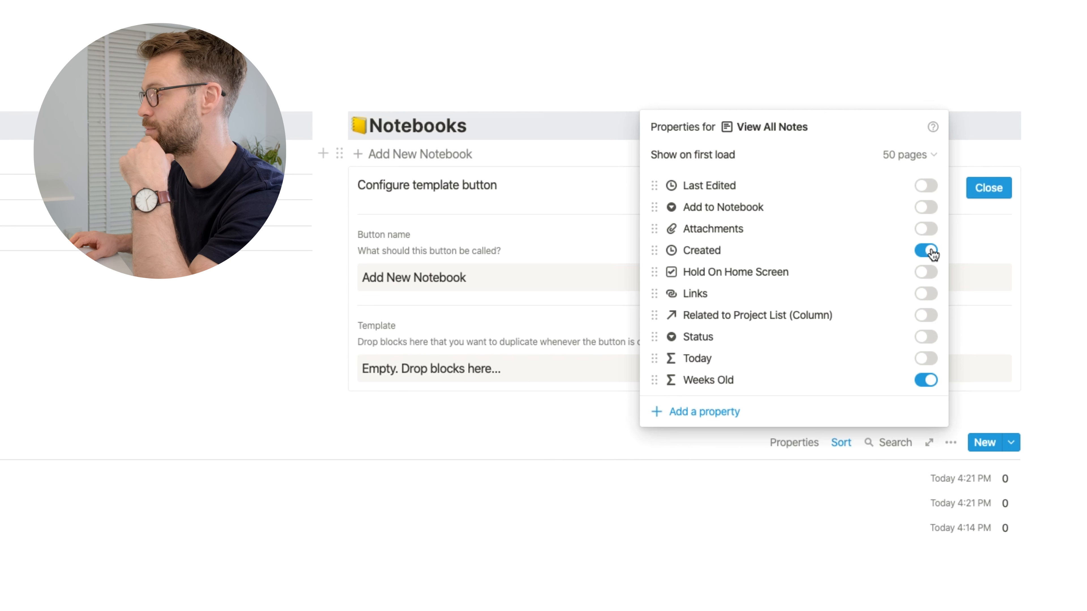
click(932, 317)
click(930, 341)
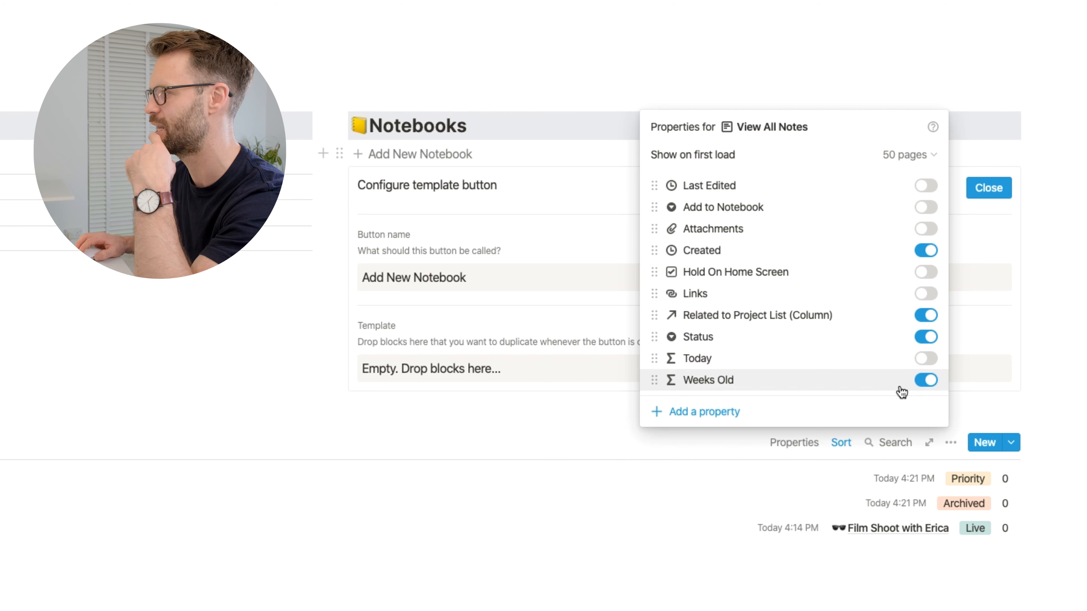
Reorder View All Notes' properties so Created, Related to Project List (Column) and Status follow Last Edited, with Weeks Old below Add to Notebook
drag(654, 380, 654, 231)
drag(654, 338, 655, 208)
drag(654, 294, 654, 208)
drag(654, 359, 654, 250)
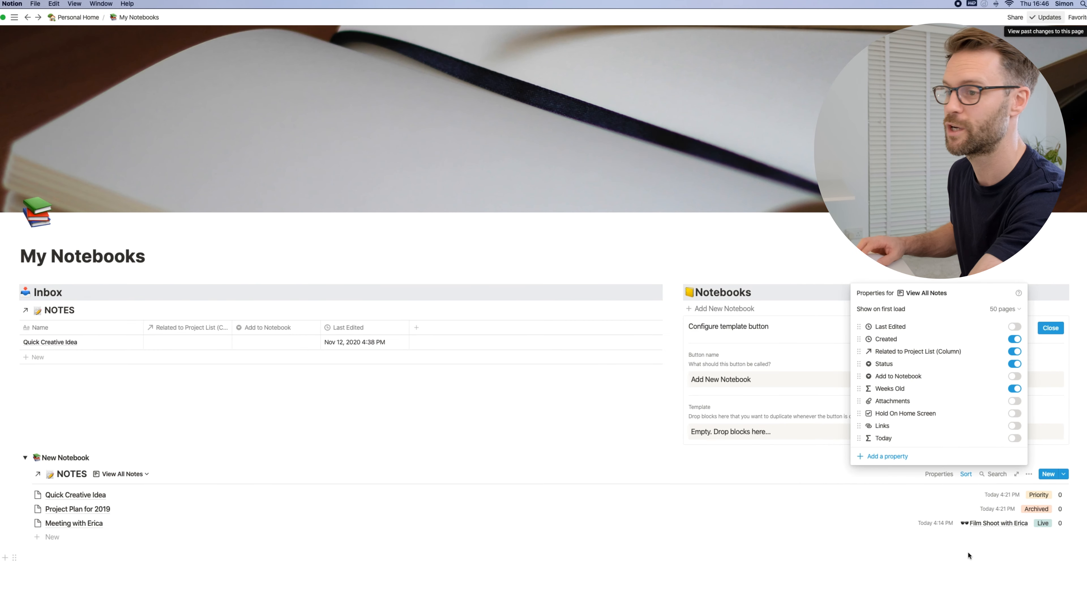
In View by Last Edited, show Status and Weeks Old and move Related to Project List (Column) directly below Last Edited
click(968, 554)
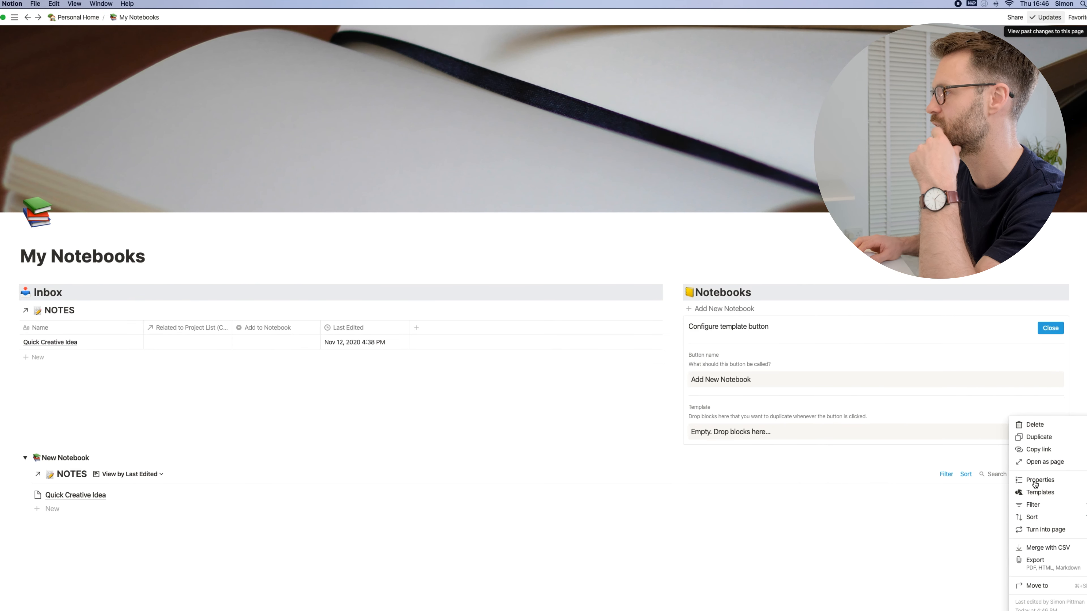
click(1035, 480)
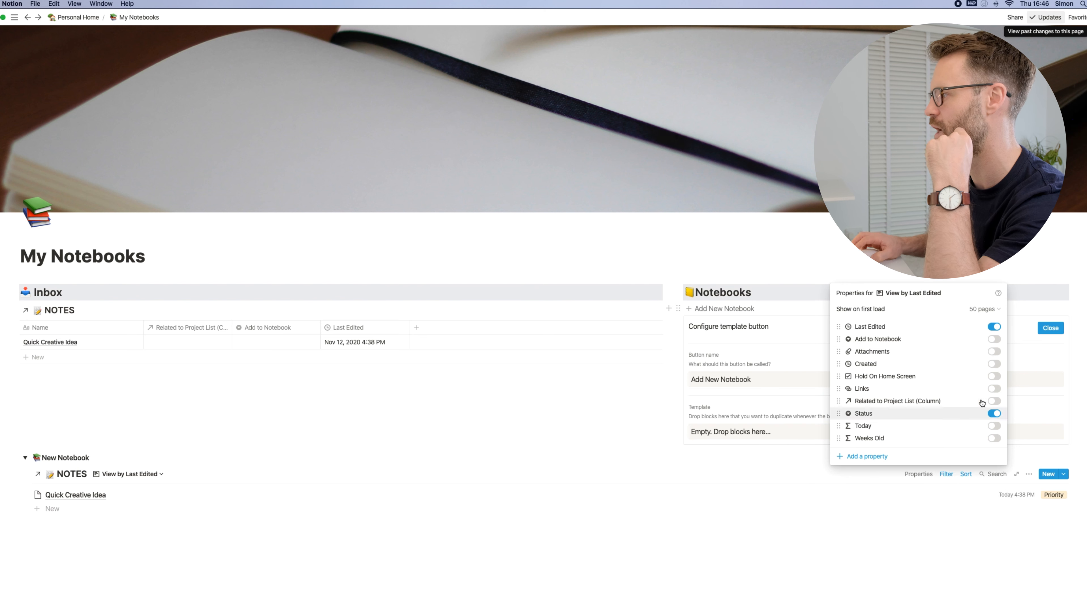
drag(839, 400, 841, 339)
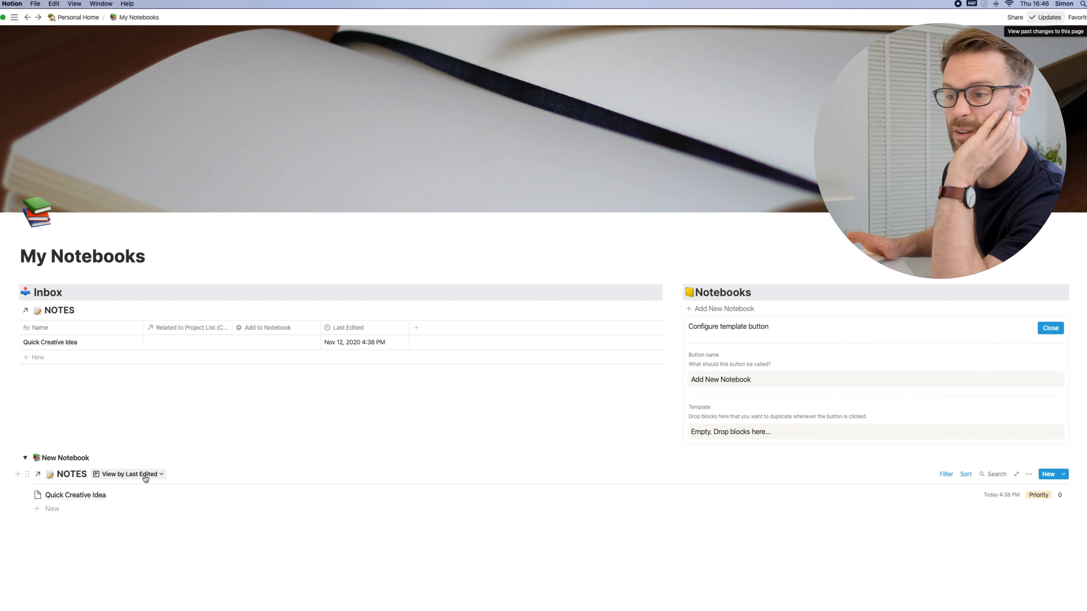
Give the New Notebook toggle a gray background
click(14, 458)
mouse_move(60, 510)
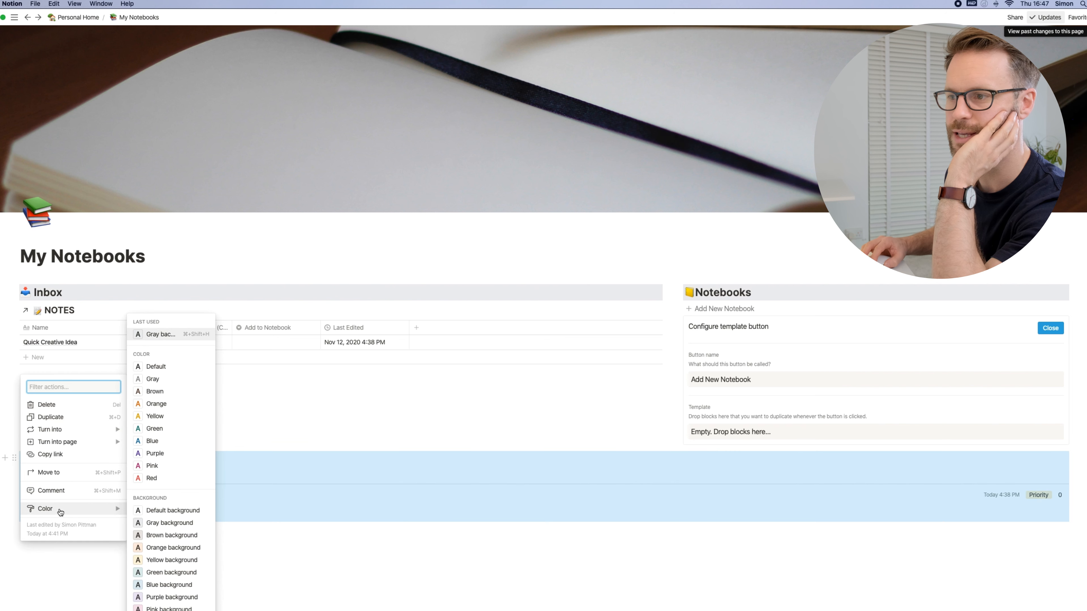
click(172, 523)
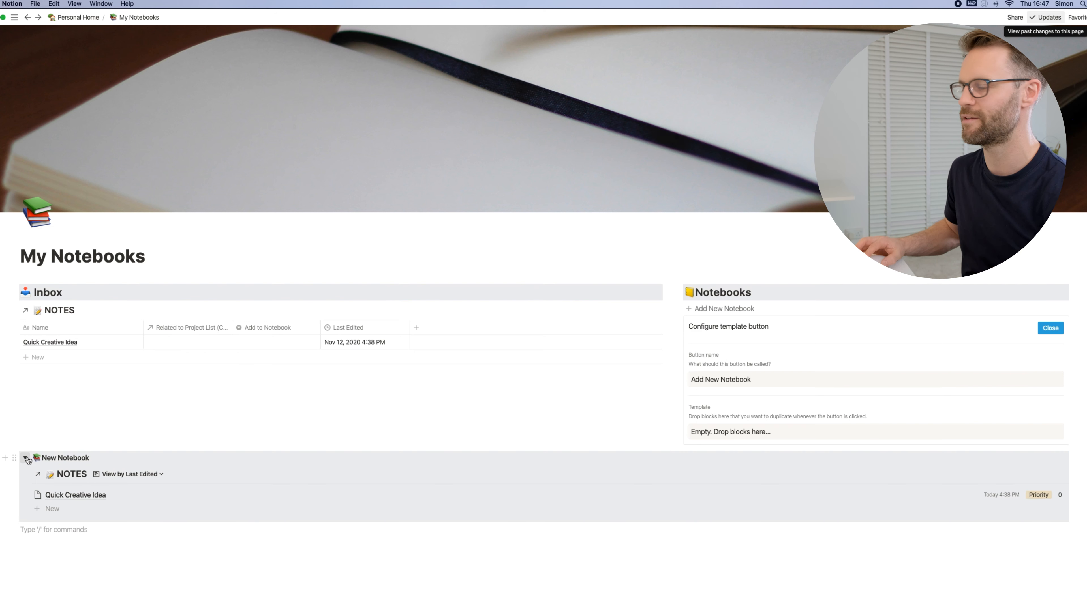
Collapse the New Notebook toggle and move it into the Template area of the Add New Notebook button
click(26, 457)
click(26, 457)
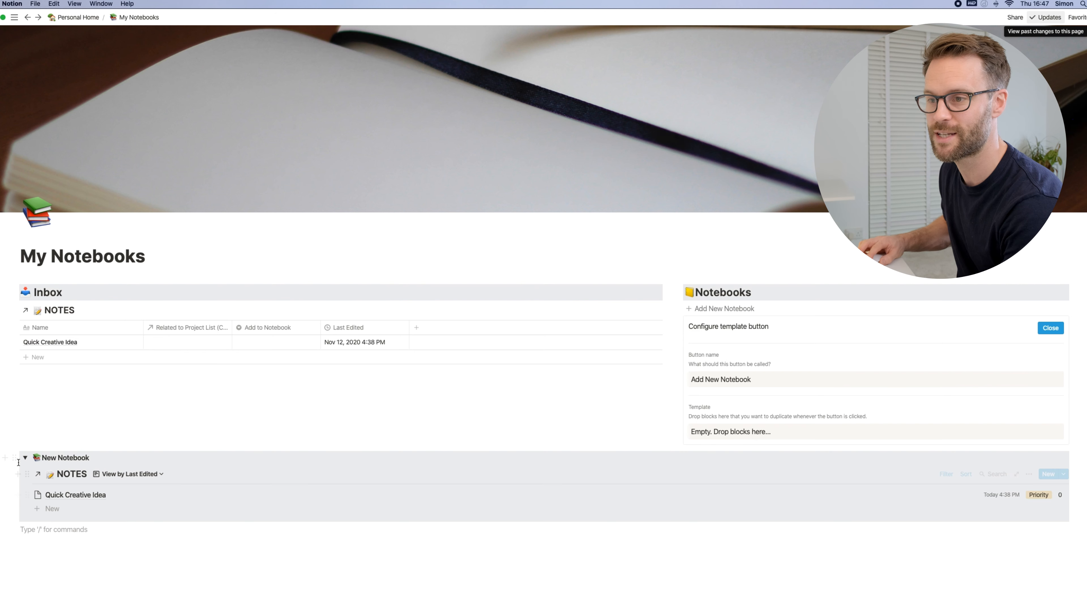
drag(15, 458, 371, 429)
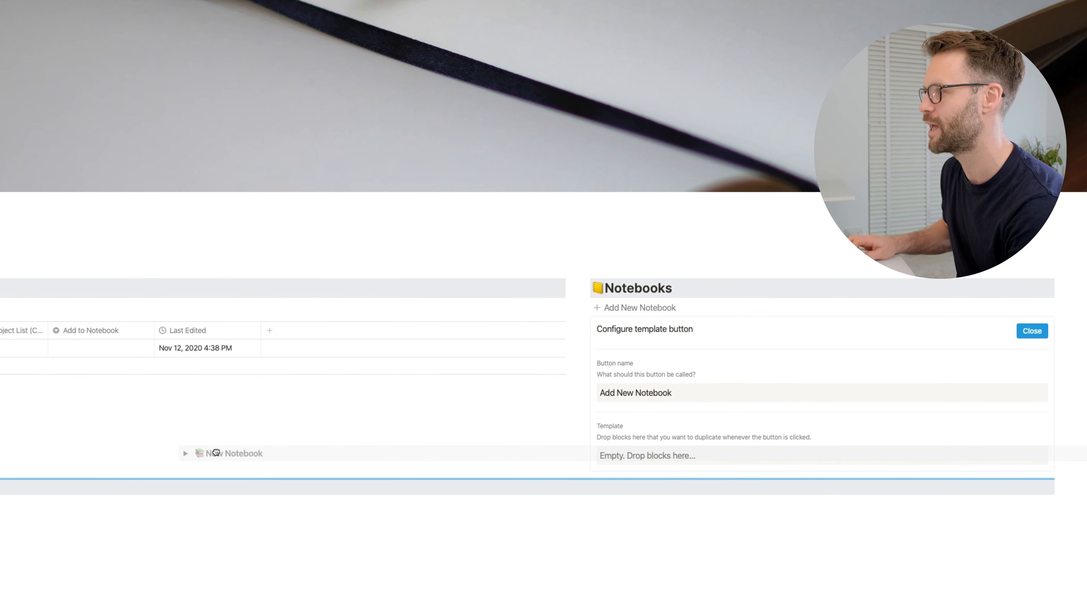
drag(216, 452, 630, 454)
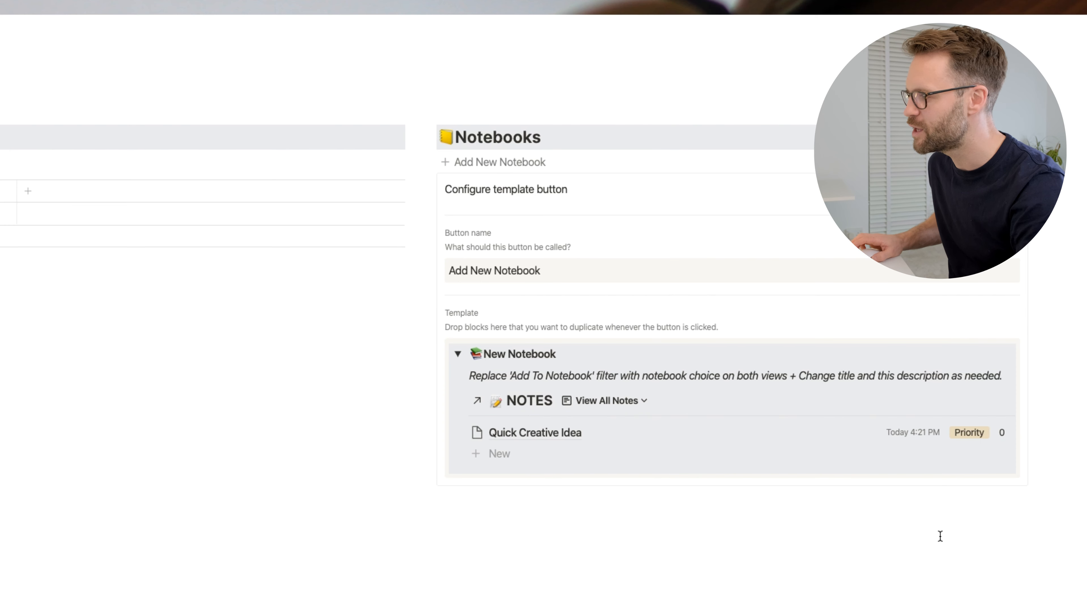
Edit the New Notebook description to read "on both views, colour code + change title and this description as needed"
triple_click(564, 378)
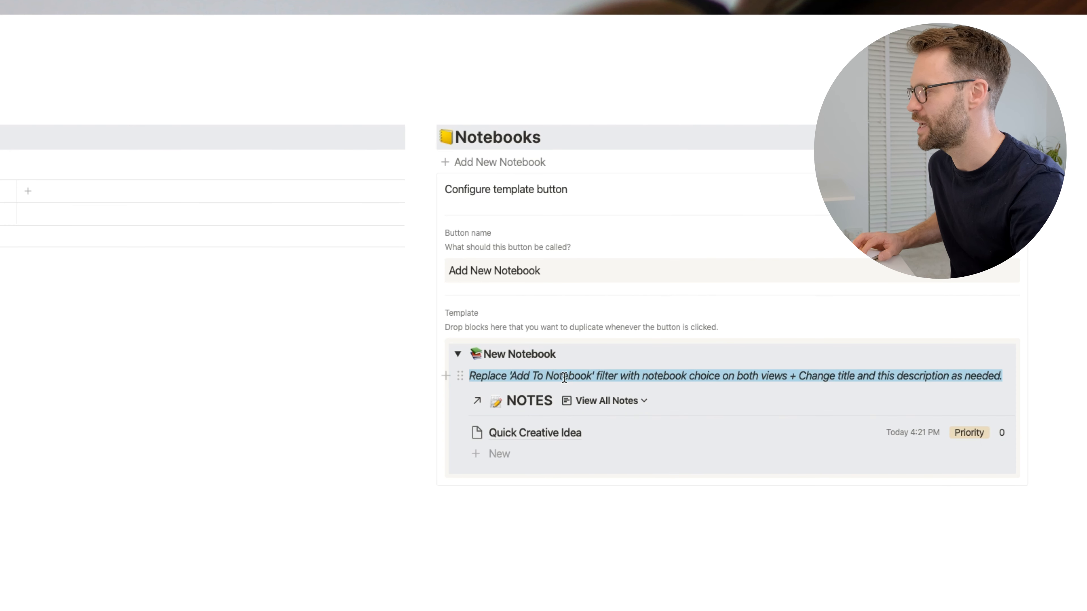
click(502, 373)
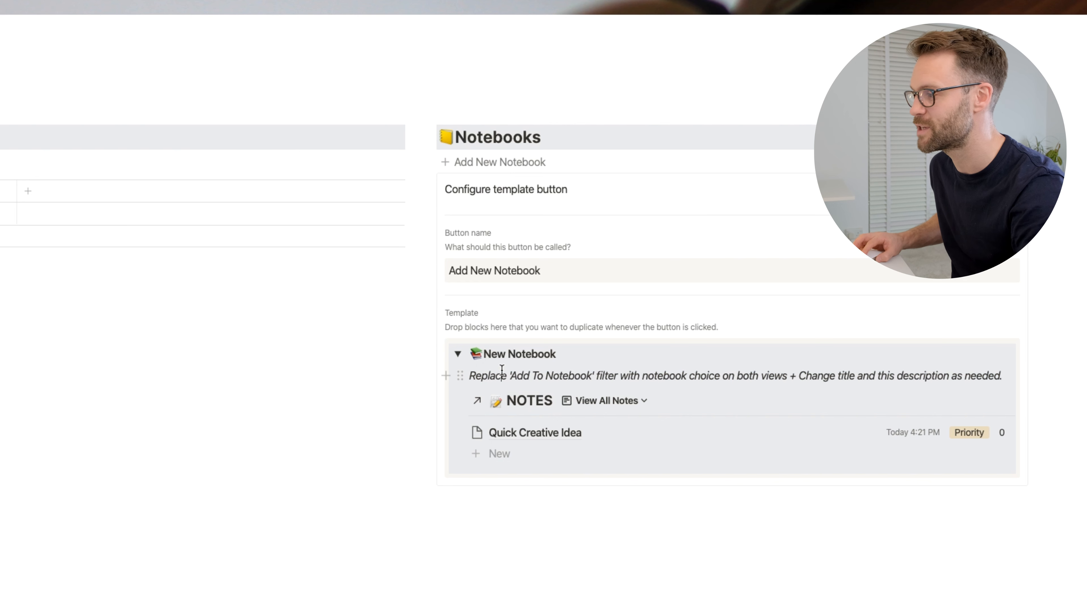
triple_click(501, 373)
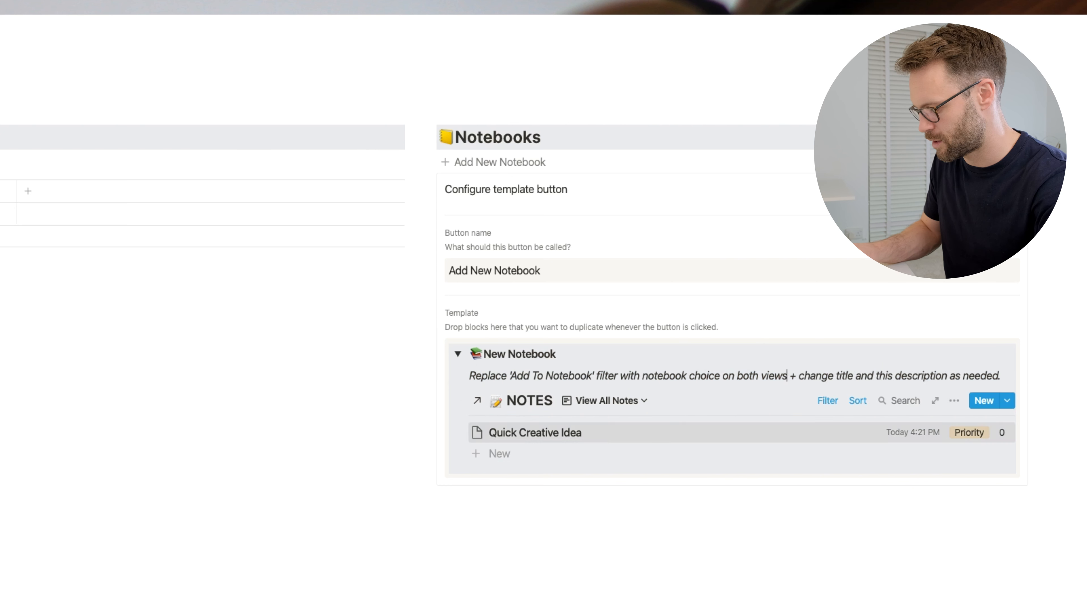
text(, colou)
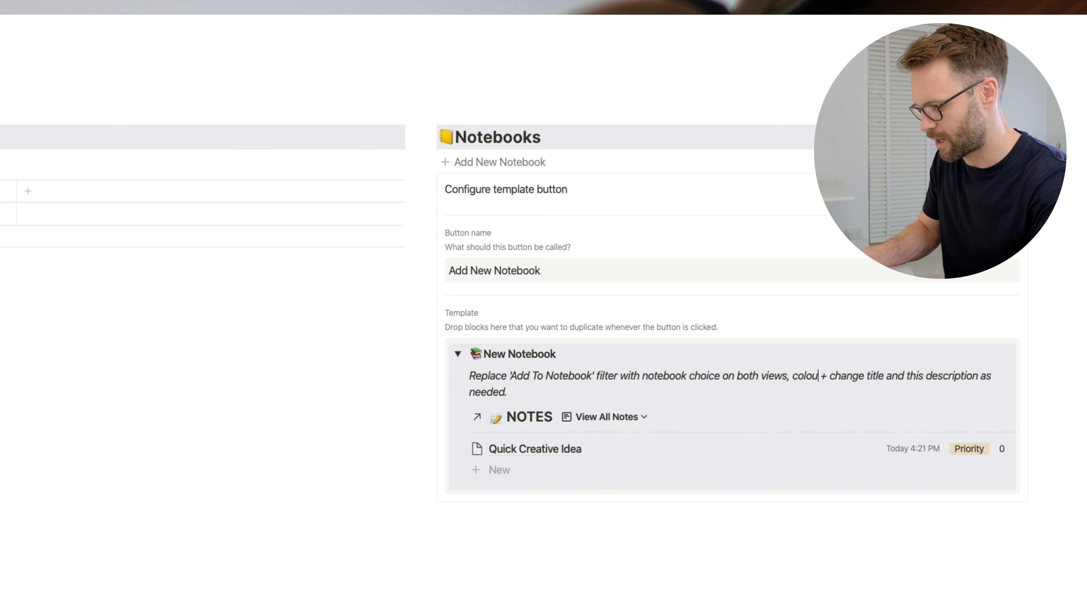
text(r code)
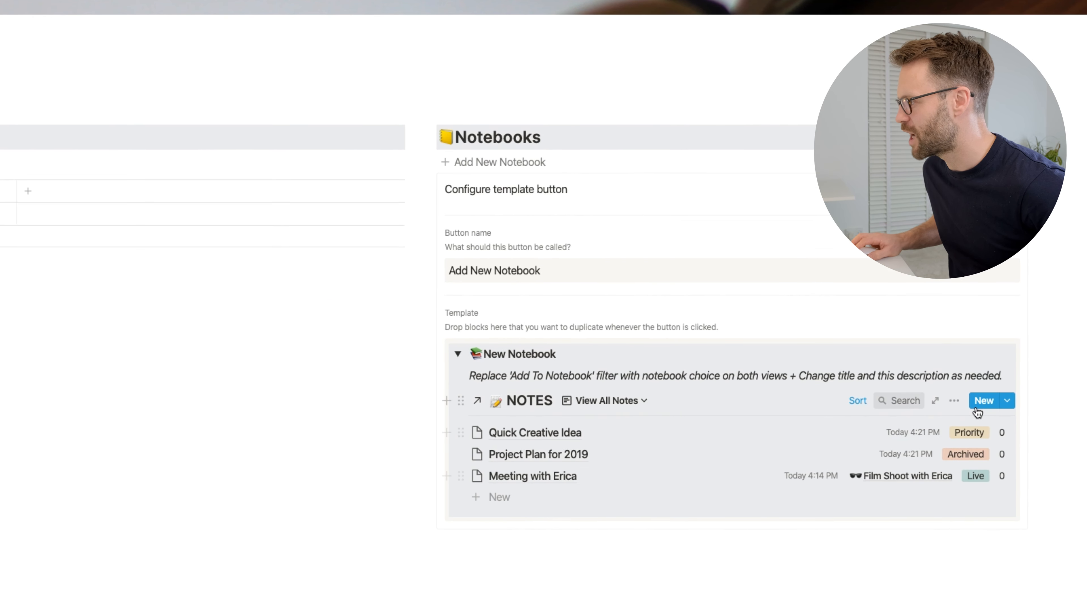
Filter the template's View All Notes so that Add to Notebook is empty
right_click(978, 412)
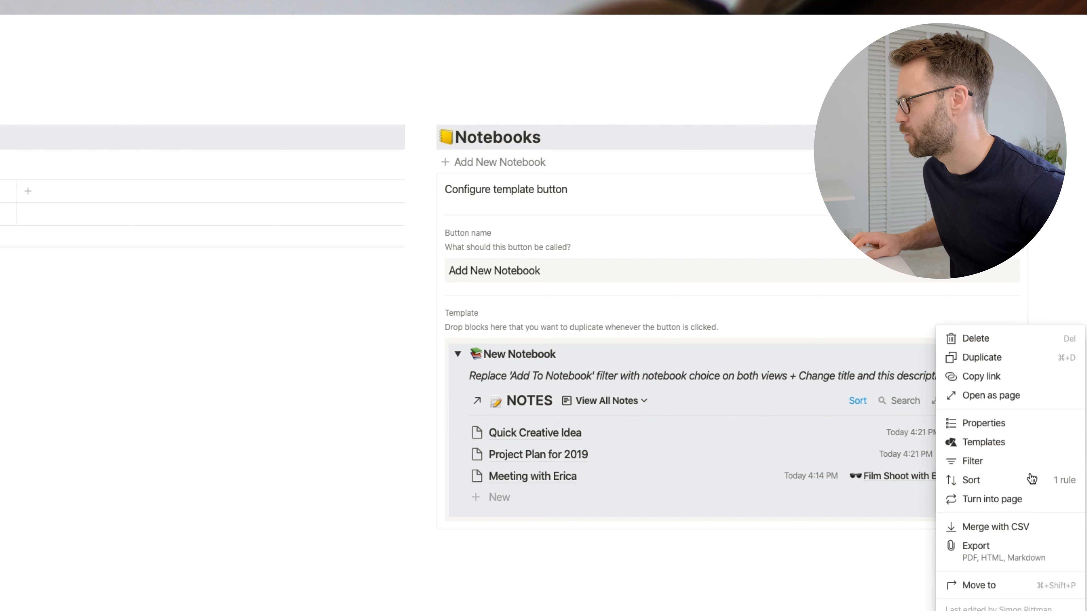
click(983, 461)
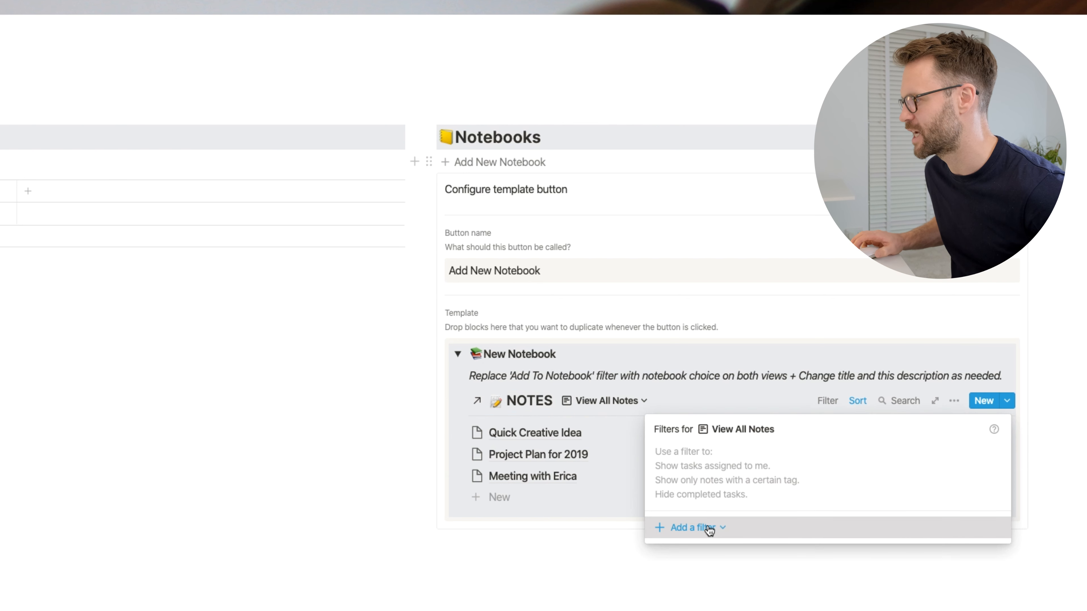
click(709, 531)
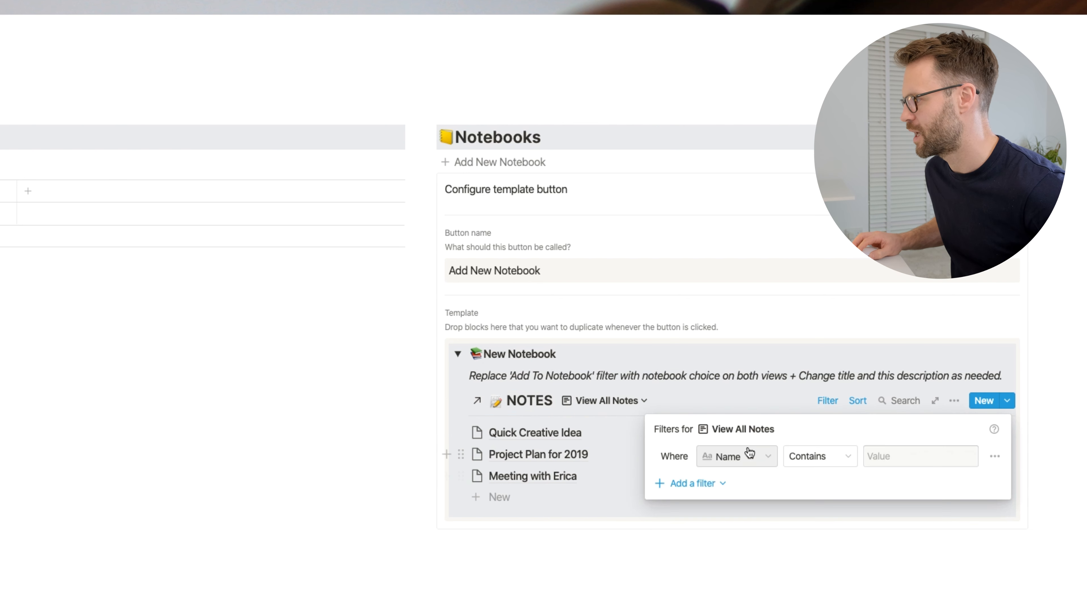
click(749, 453)
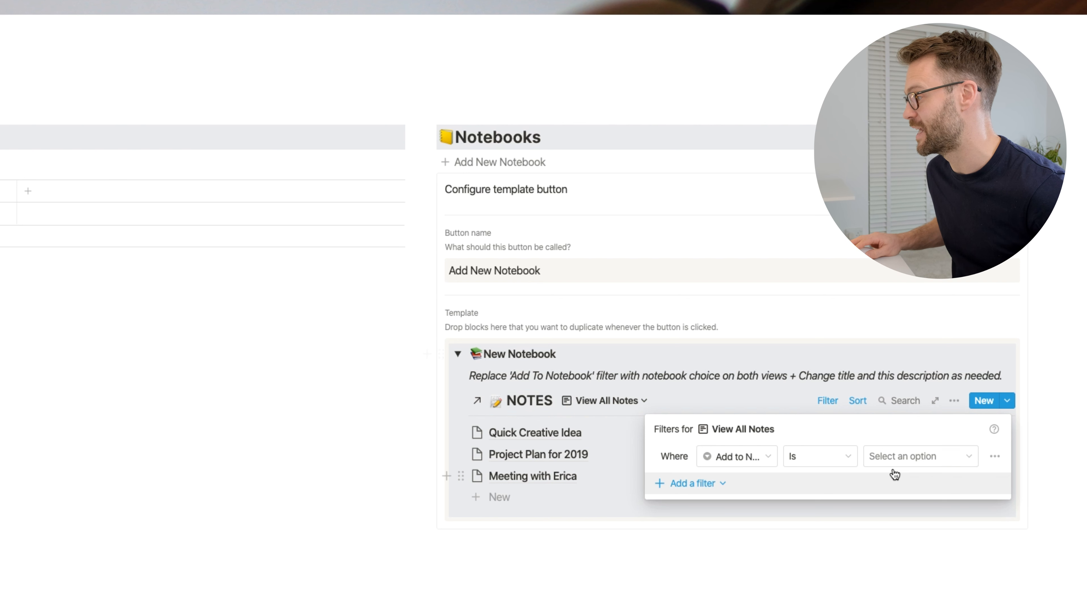
click(820, 456)
click(790, 517)
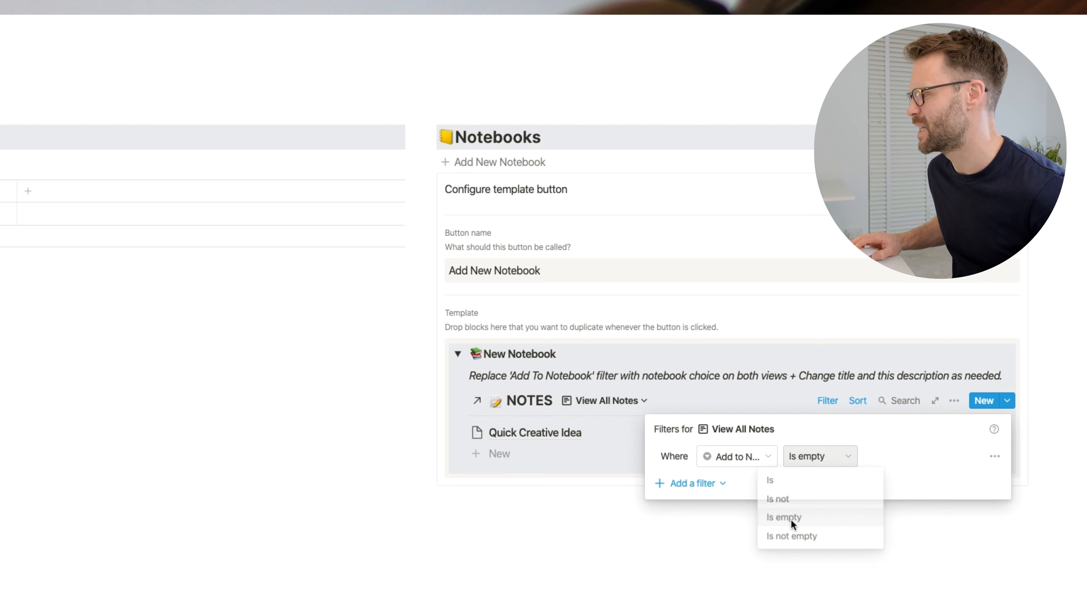
click(938, 536)
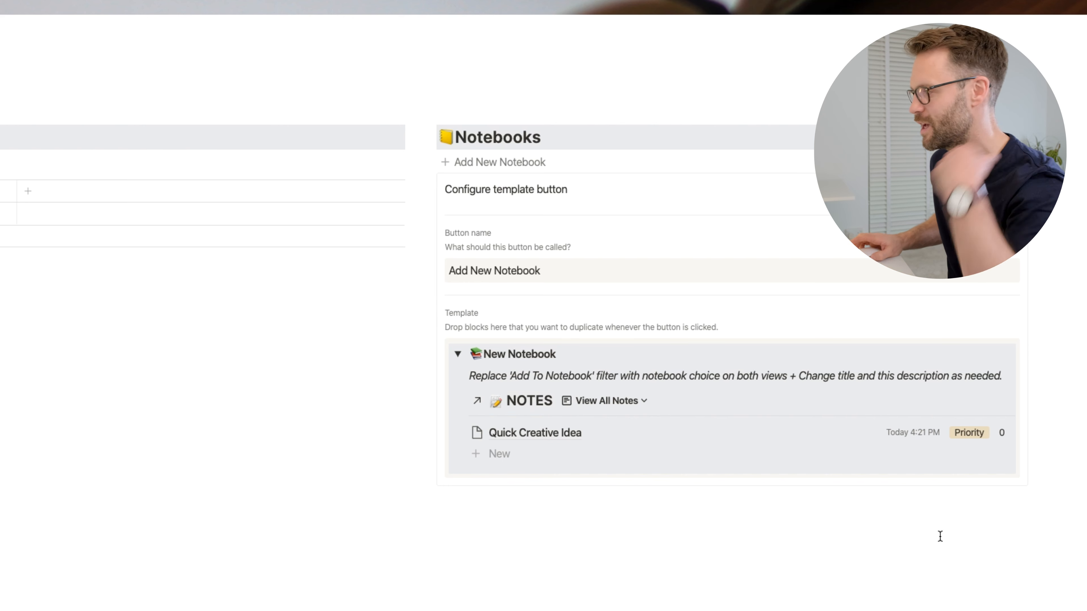
Collapse the New Notebook toggle, close the template configuration and create a new notebook from Add New Notebook
click(456, 353)
key(Escape)
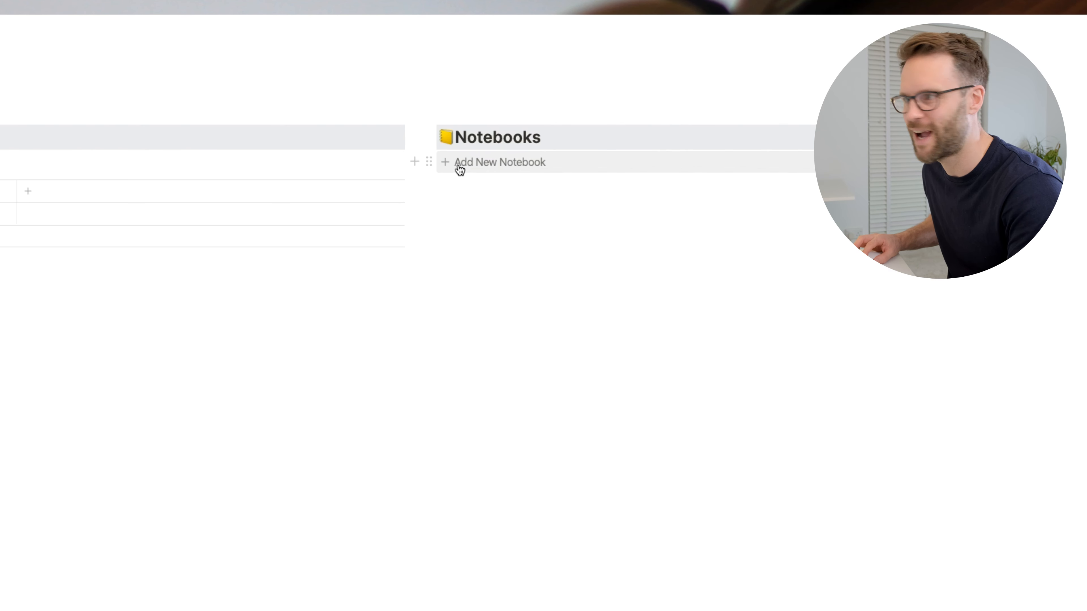
click(459, 169)
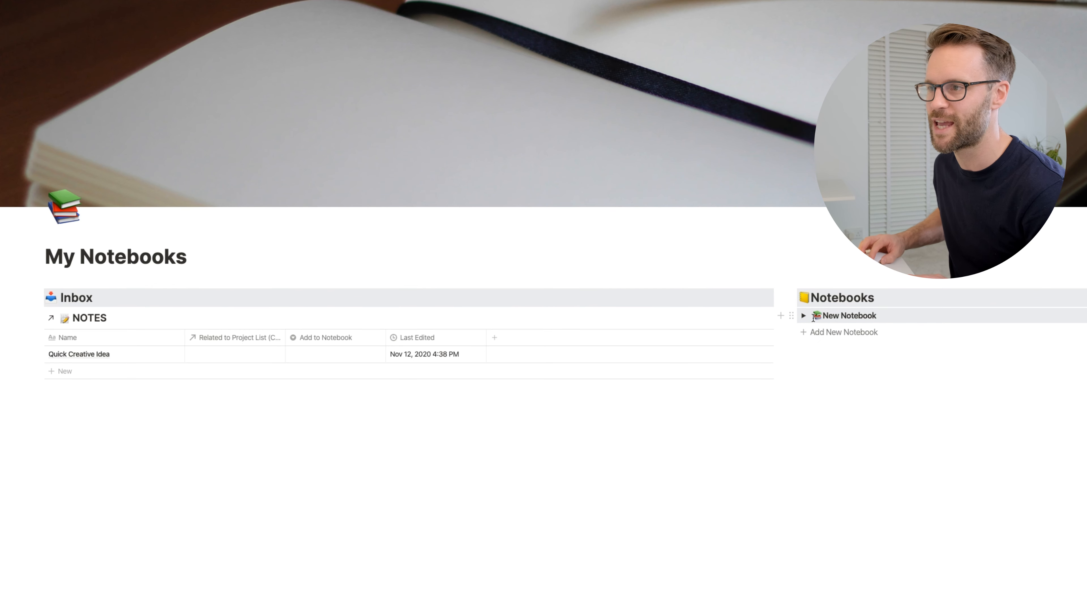
click(191, 317)
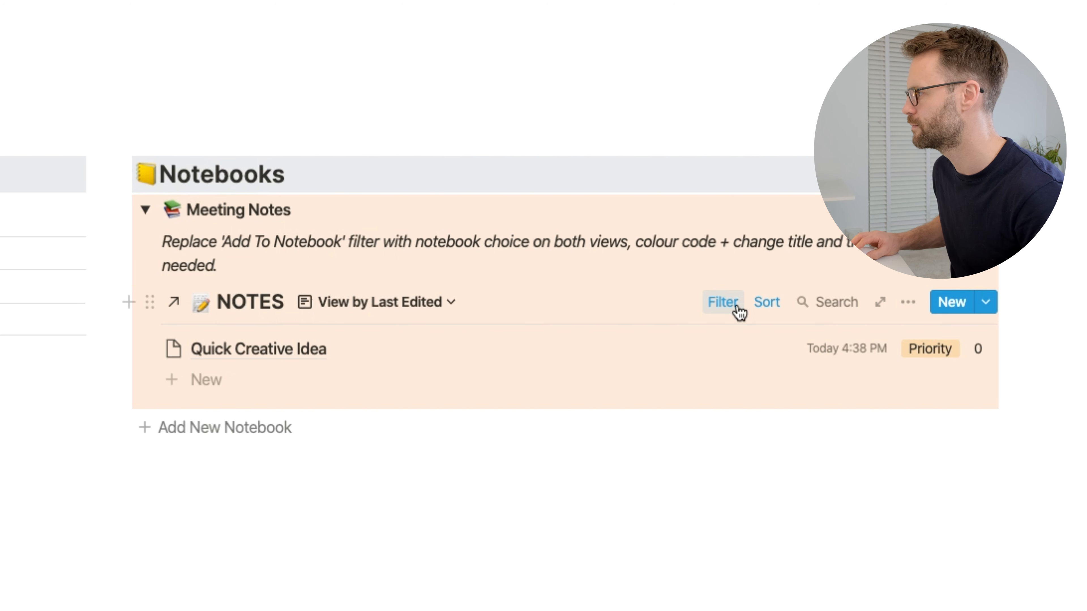
In the Meeting Notes notebook, filter View by Last Edited to Add to Notebook is Meeting Notes and switch to View All Notes
click(736, 307)
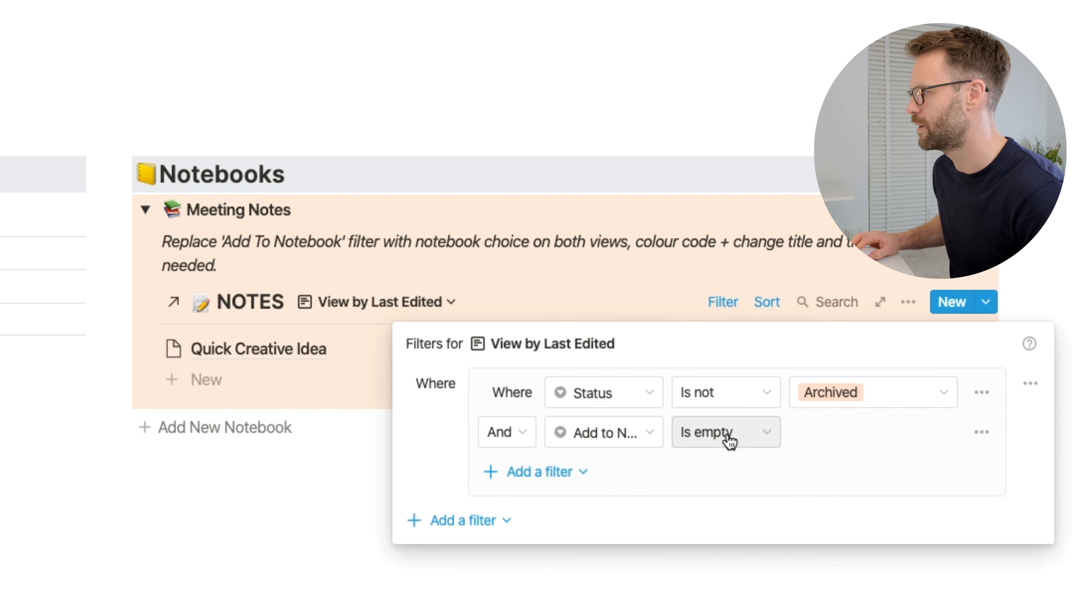
click(729, 441)
click(753, 468)
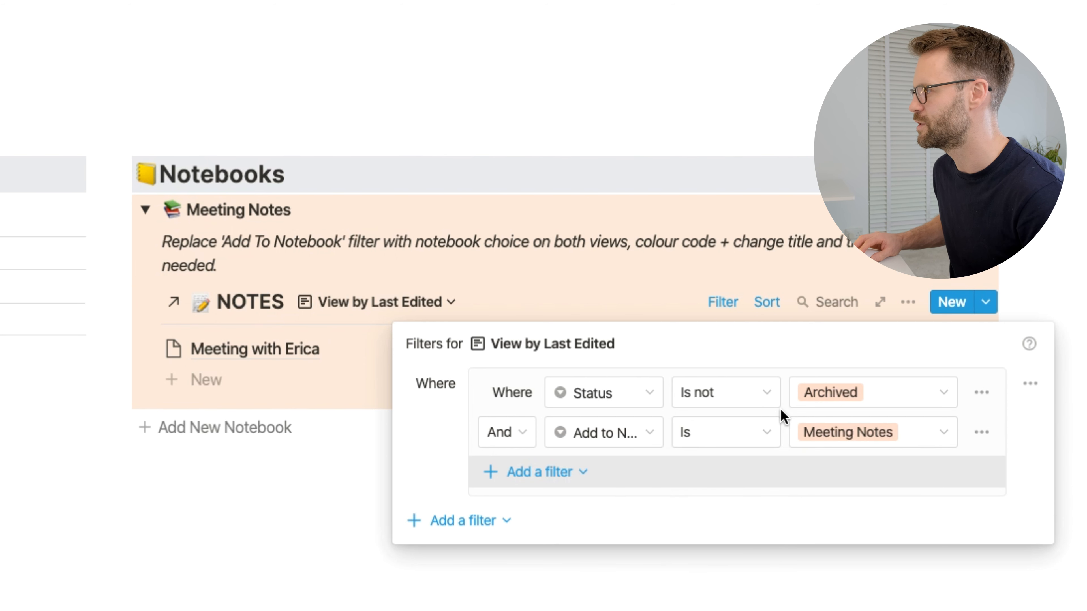
click(380, 308)
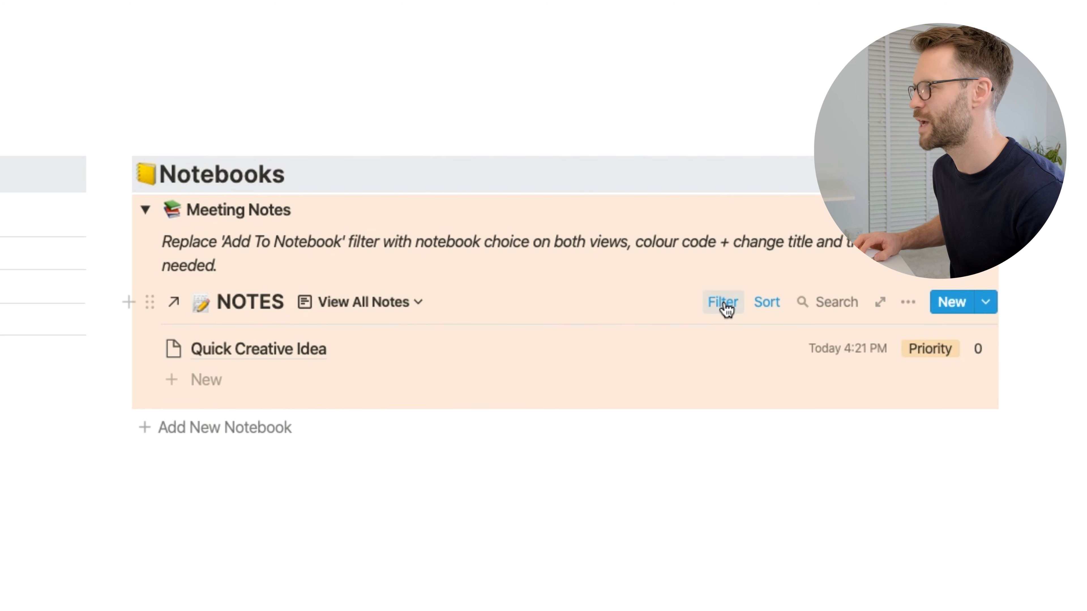
Replace the Meeting Notes description with "Notes from Meetings, Events and Conferences" in italics and collapse the toggle
text(erences)
key(super+a)
key(super+i)
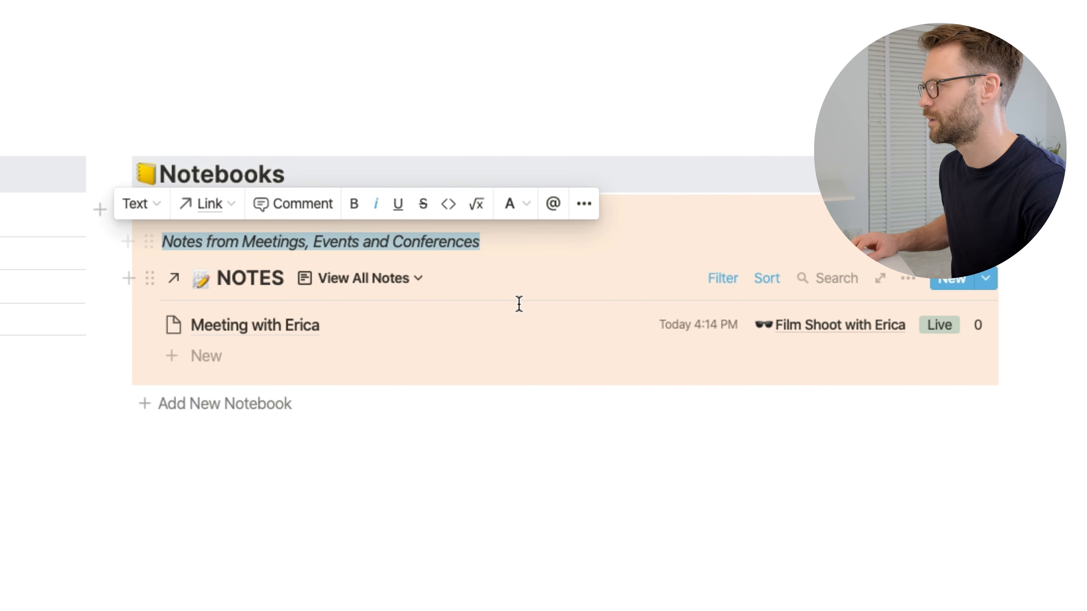
click(673, 174)
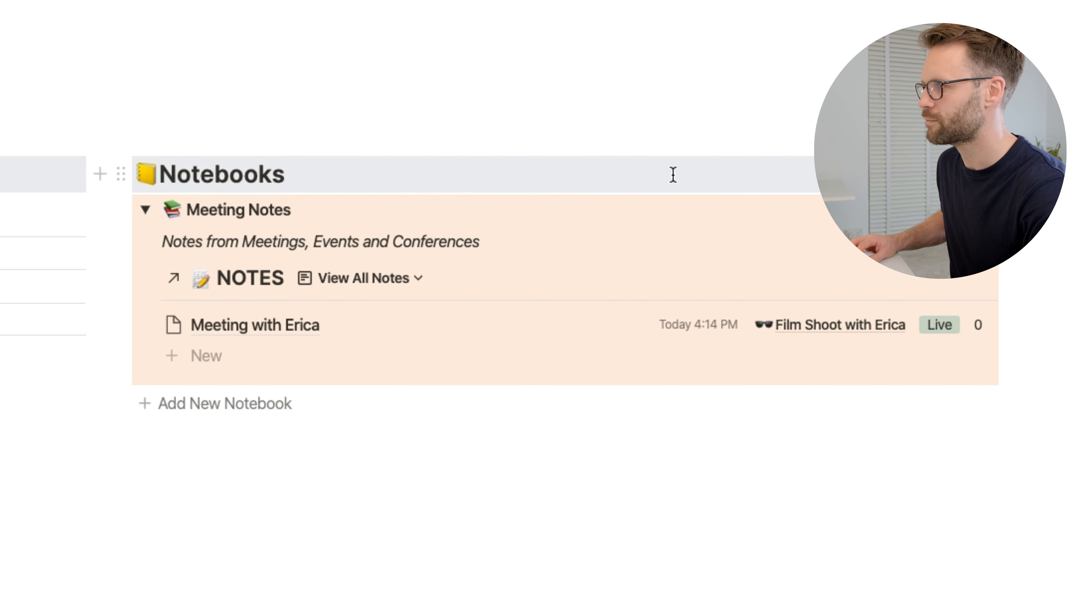
click(145, 211)
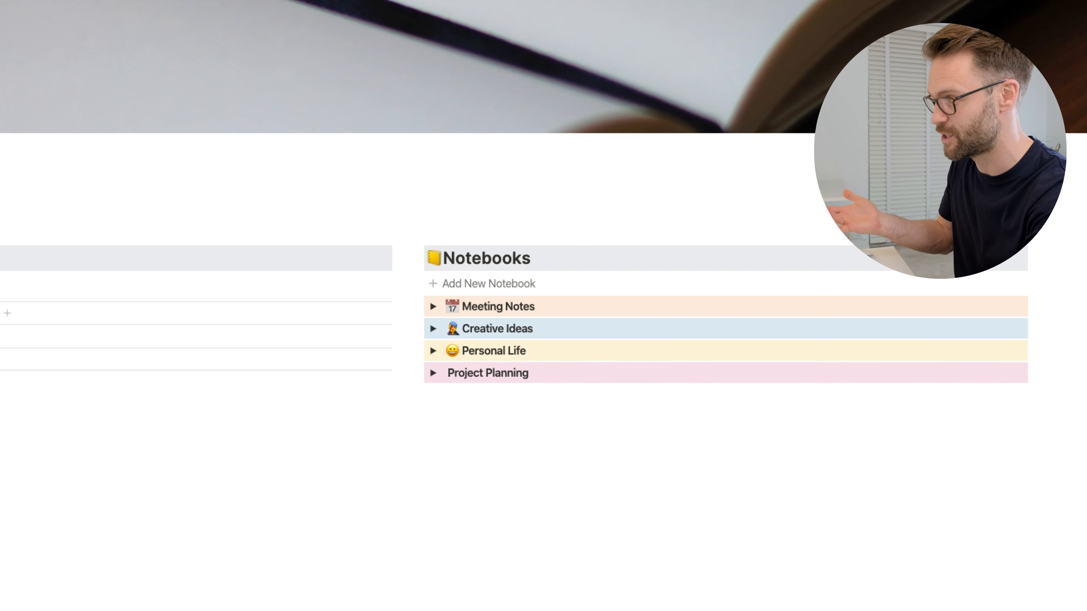
Insert a rocket emoji before the Project Planning title and expand the Meeting Notes notebook
text(/)
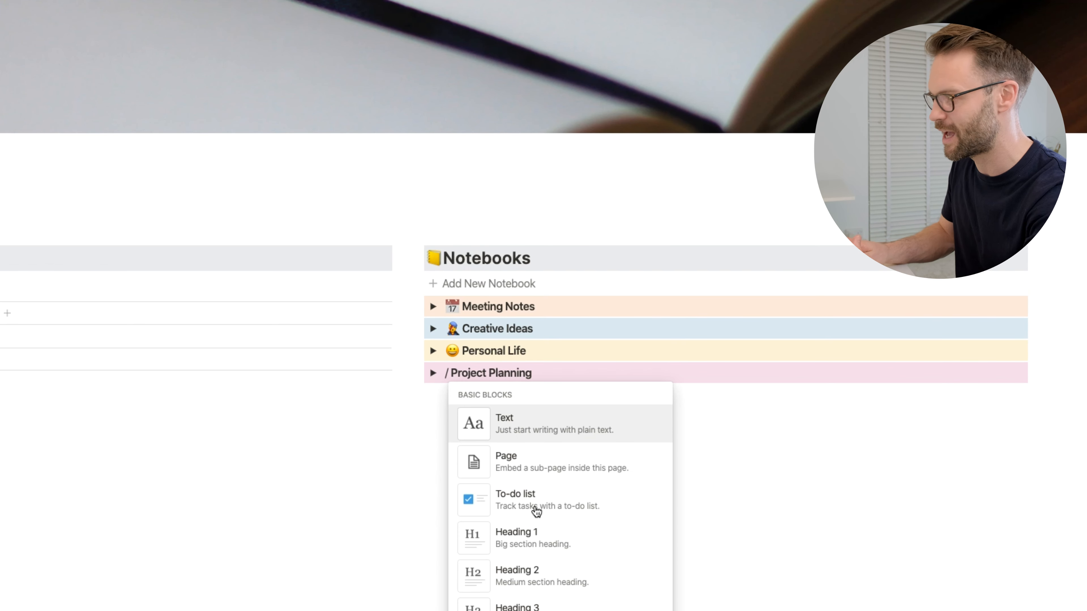
key(BackSpace)
text(:)
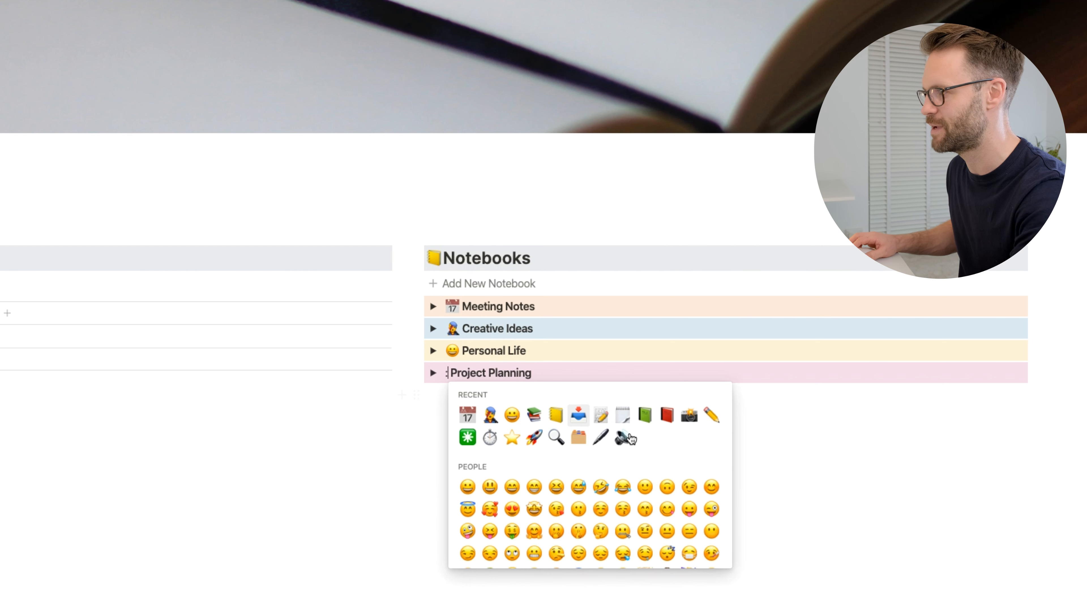
click(533, 436)
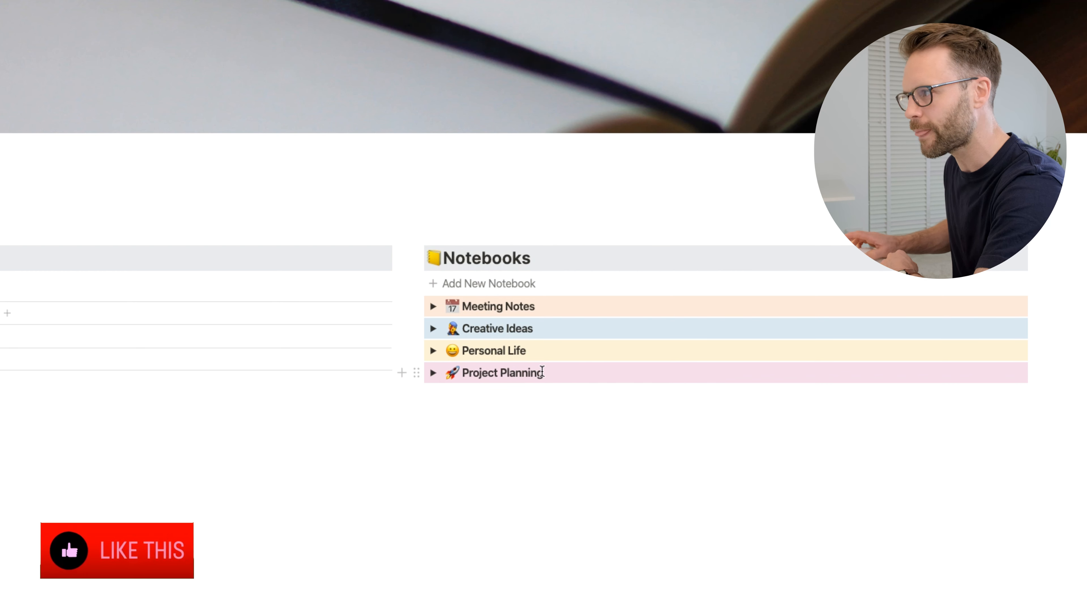
click(433, 308)
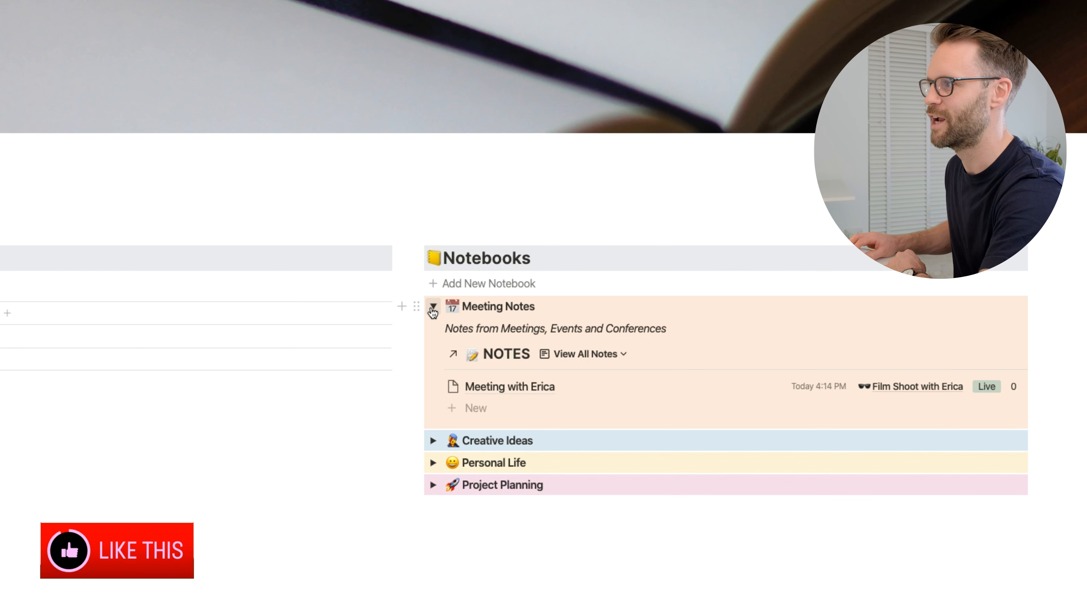
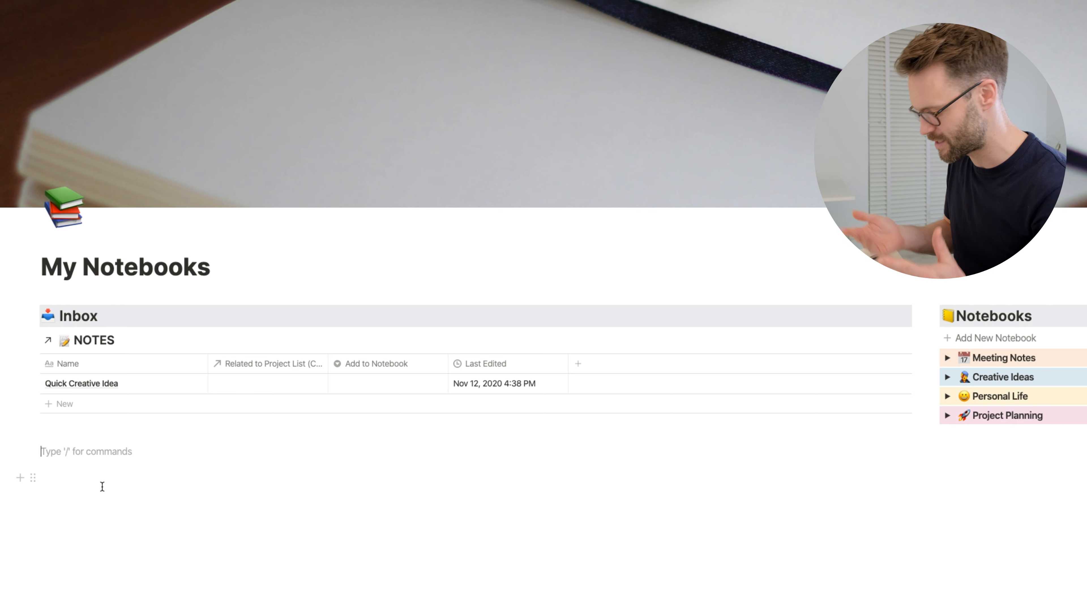
Add a Heading 2 "Priority" below the Inbox table, with a star emoji in front and a gray background
text(## )
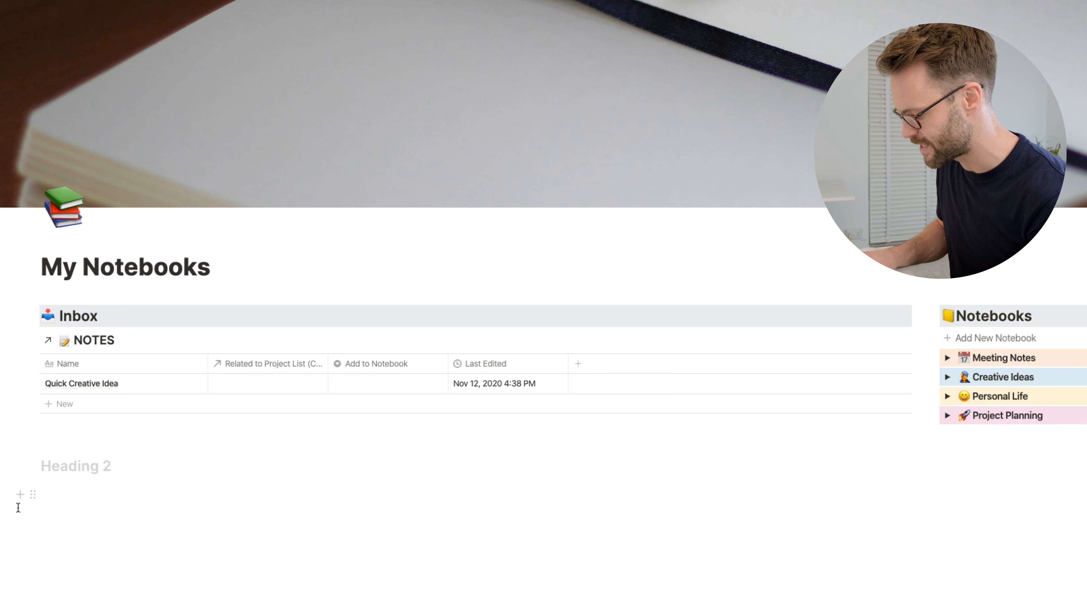
text(Priority)
click(25, 465)
text(/)
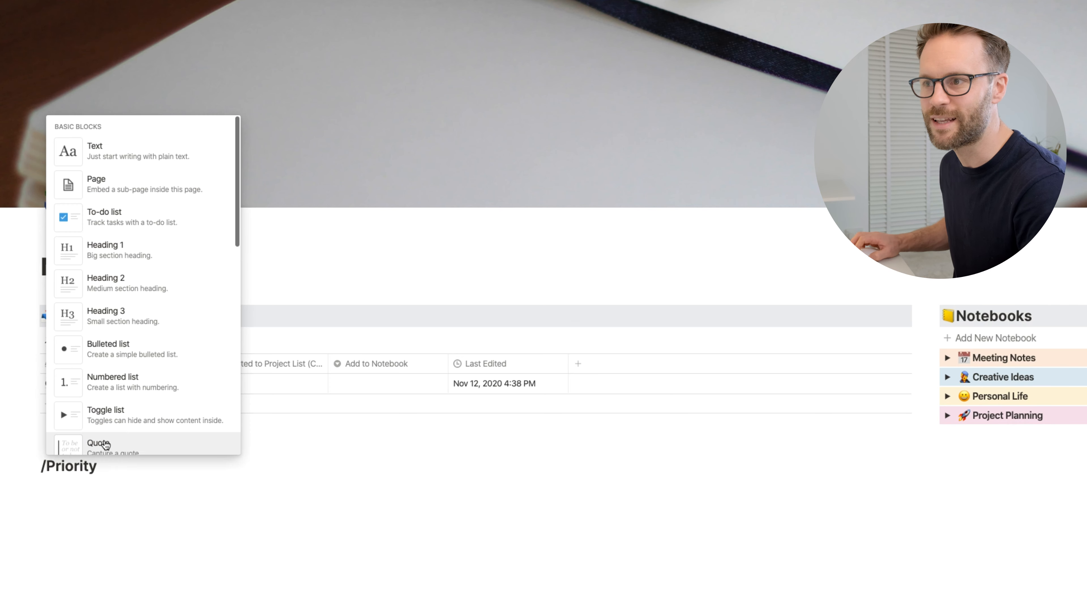
key(BackSpace)
text(:)
click(120, 526)
click(32, 466)
mouse_move(64, 543)
click(235, 601)
Create a linked database of NOTES below the Priority heading
click(98, 504)
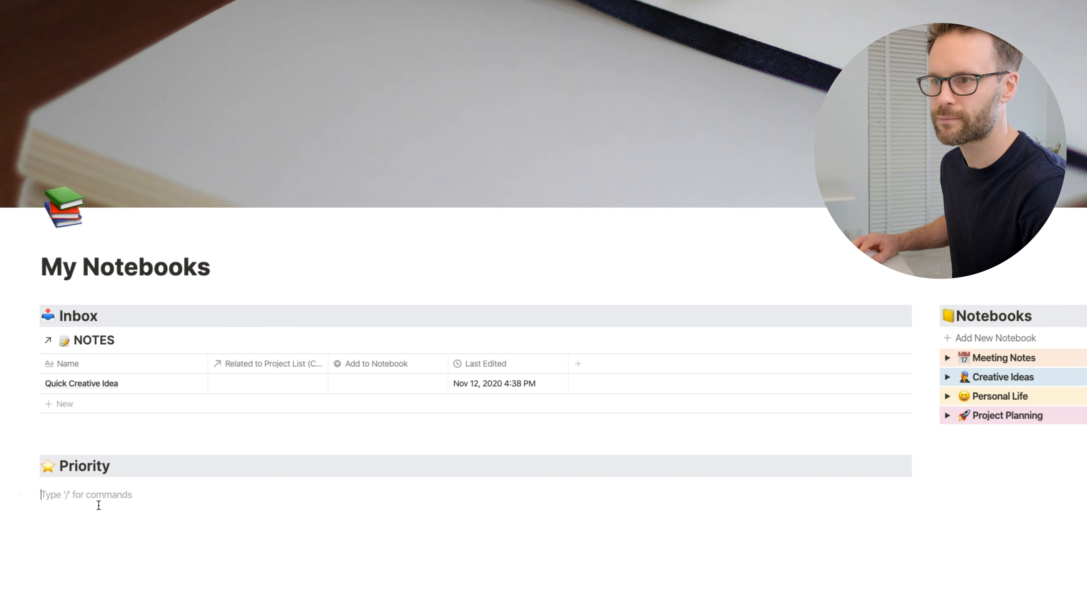
text(/create)
key(Return)
click(155, 435)
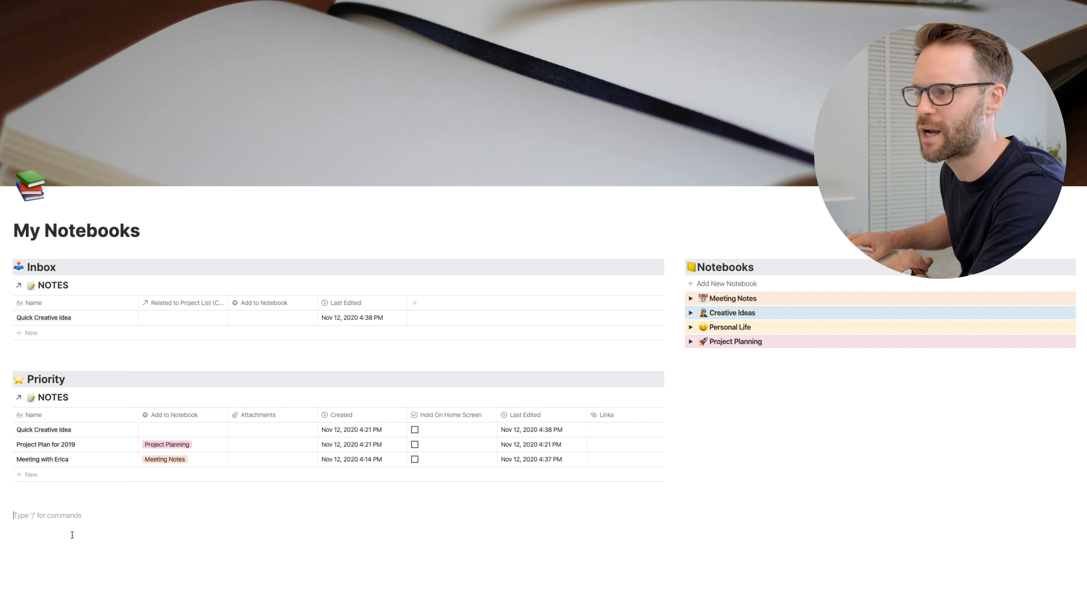
Duplicate the Project Planning notebook's NOTES list, move the copy under Priority and delete the plain NOTES table there
click(690, 342)
click(694, 374)
click(615, 349)
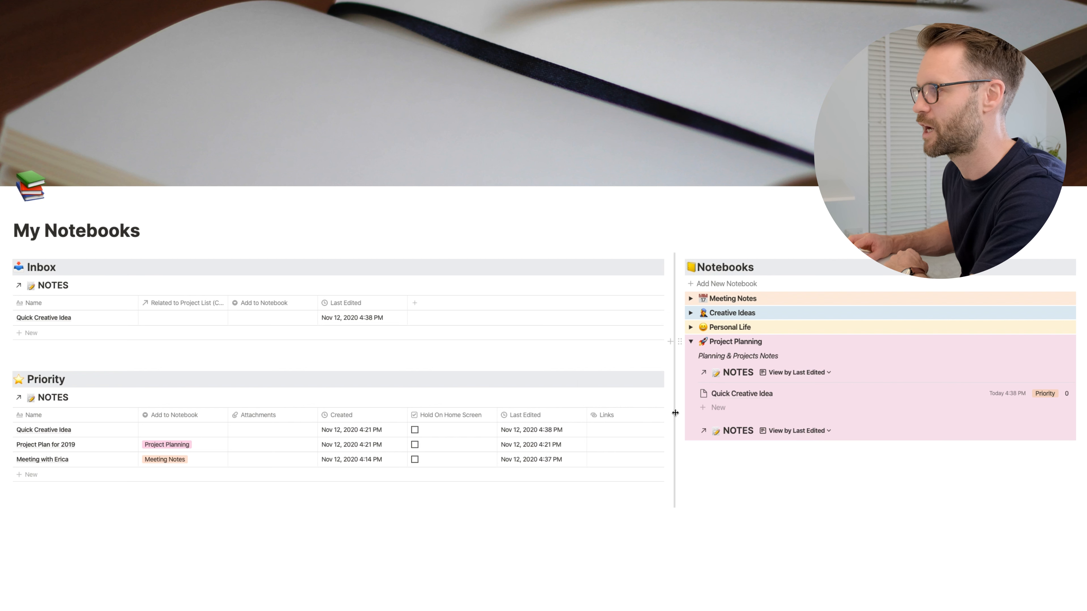
drag(675, 413, 190, 411)
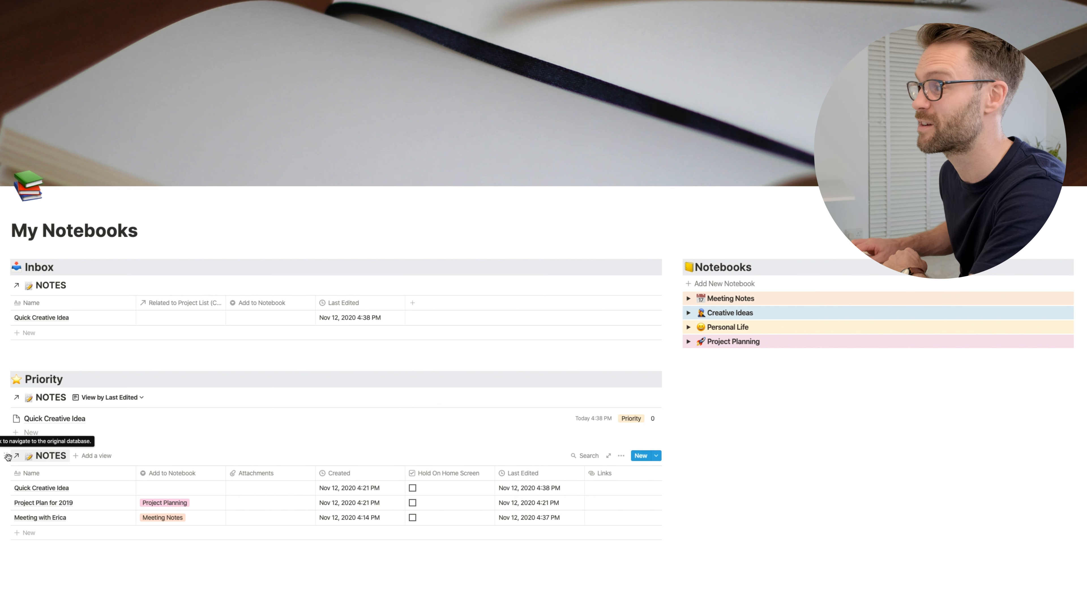
click(8, 457)
click(41, 429)
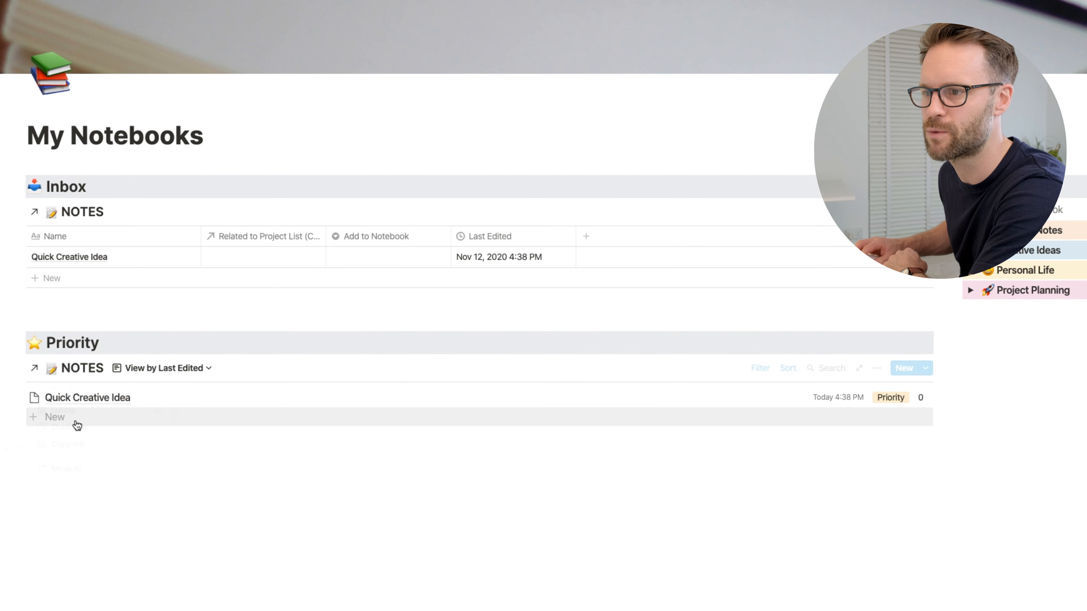
Delete the View All Notes view from the NOTES list under Priority
click(170, 369)
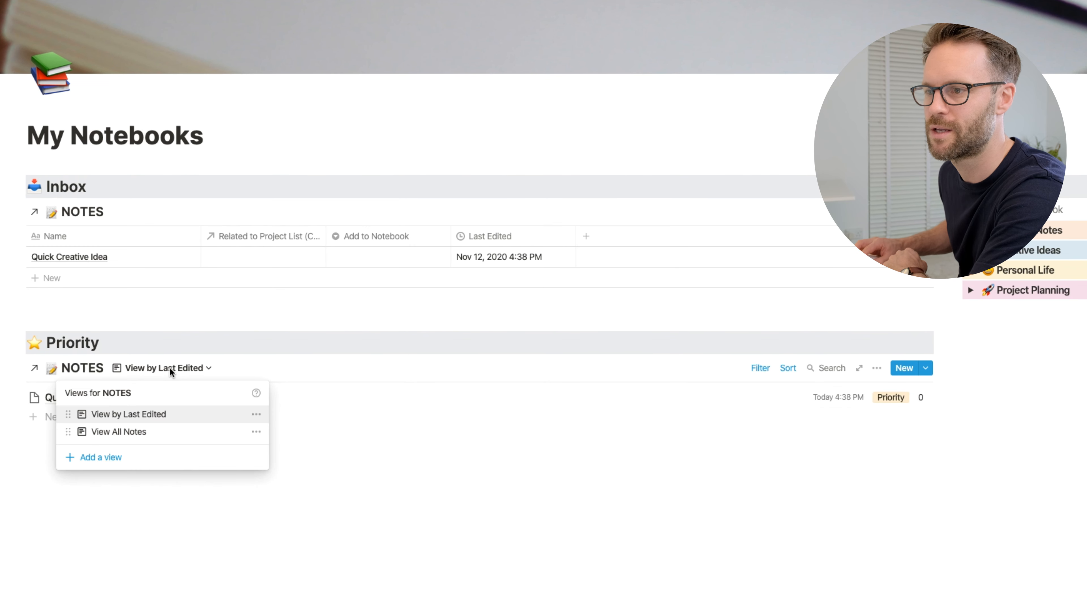
click(257, 434)
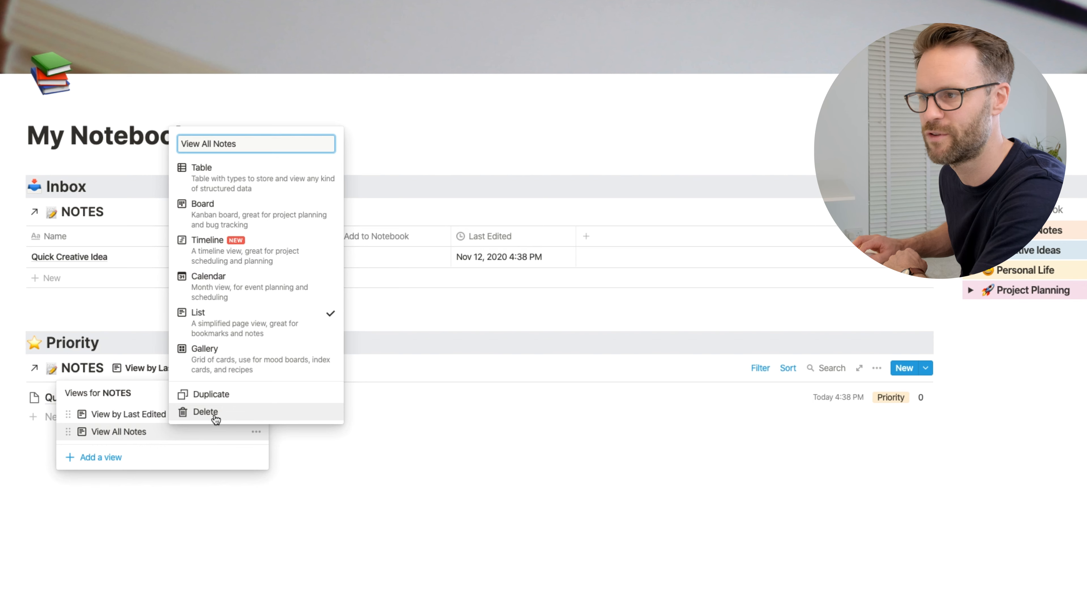
click(205, 413)
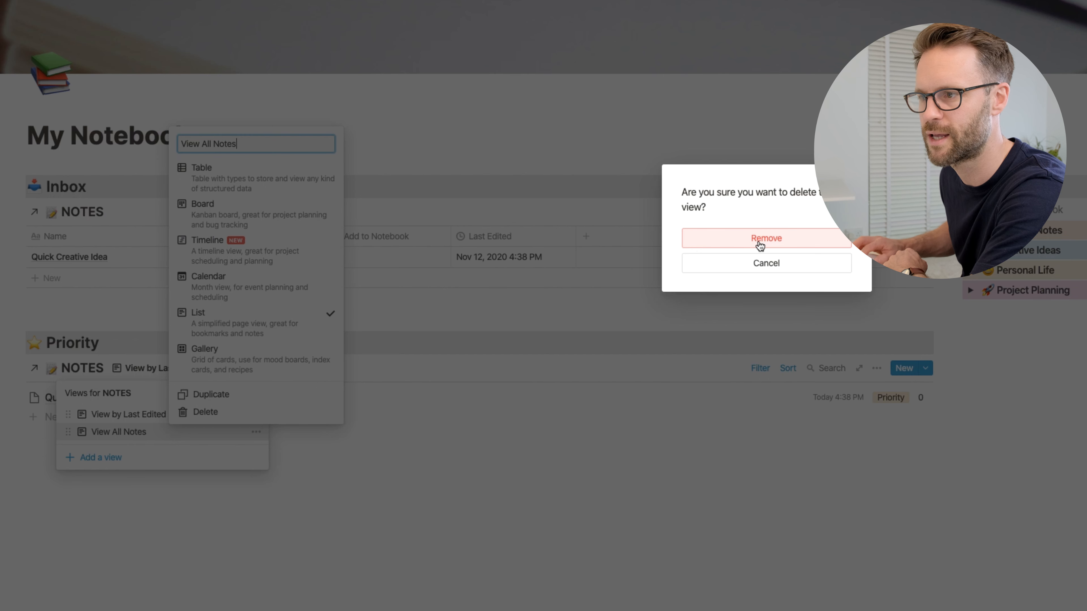
click(760, 238)
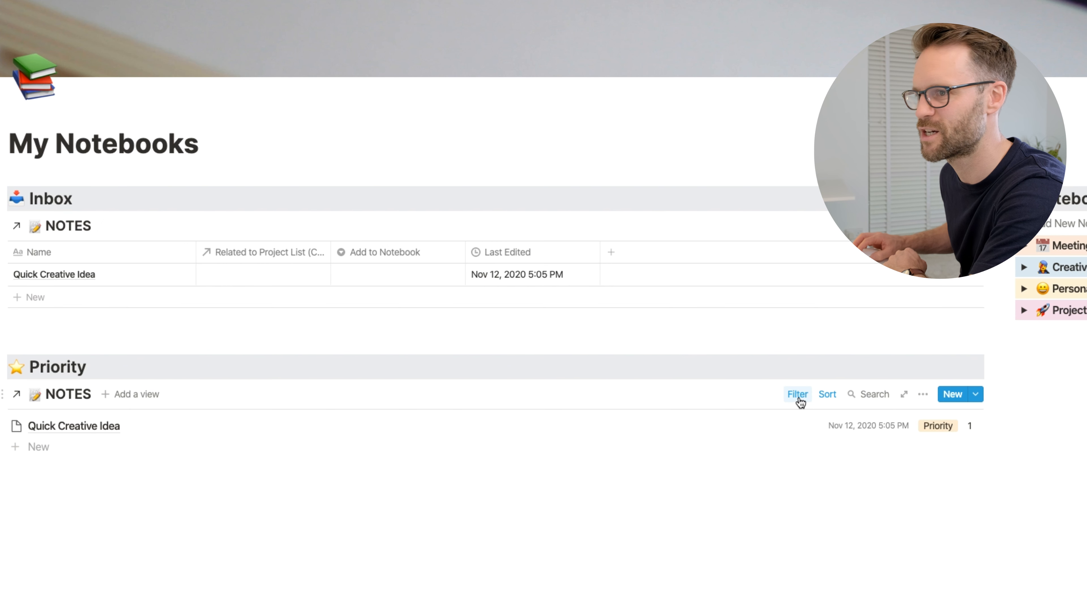
Filter the Priority section's NOTES list to Status Is Priority and remove its Add to Notebook condition
click(798, 394)
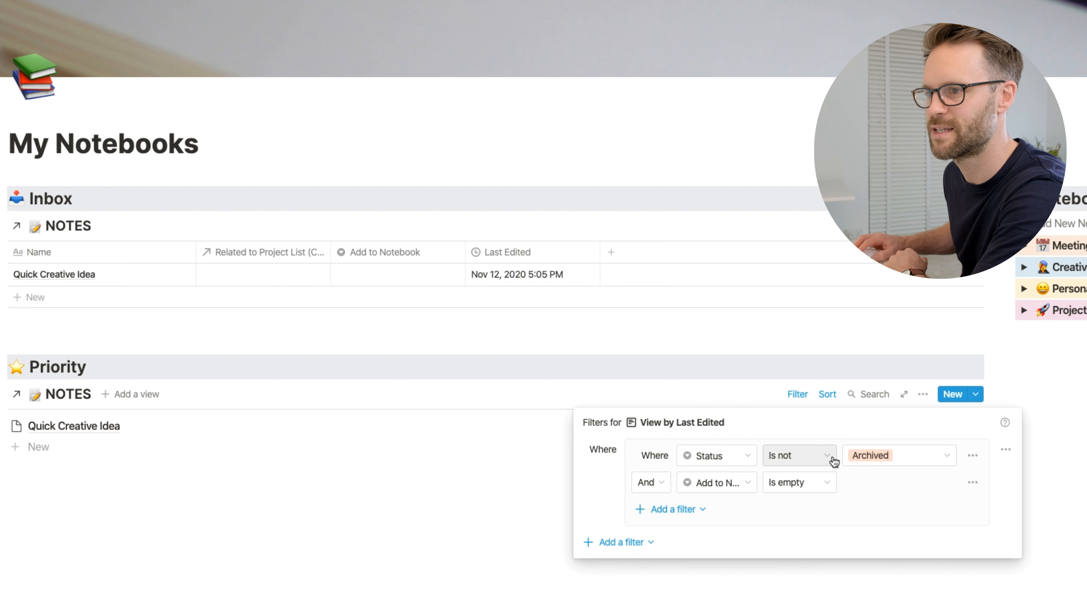
click(933, 460)
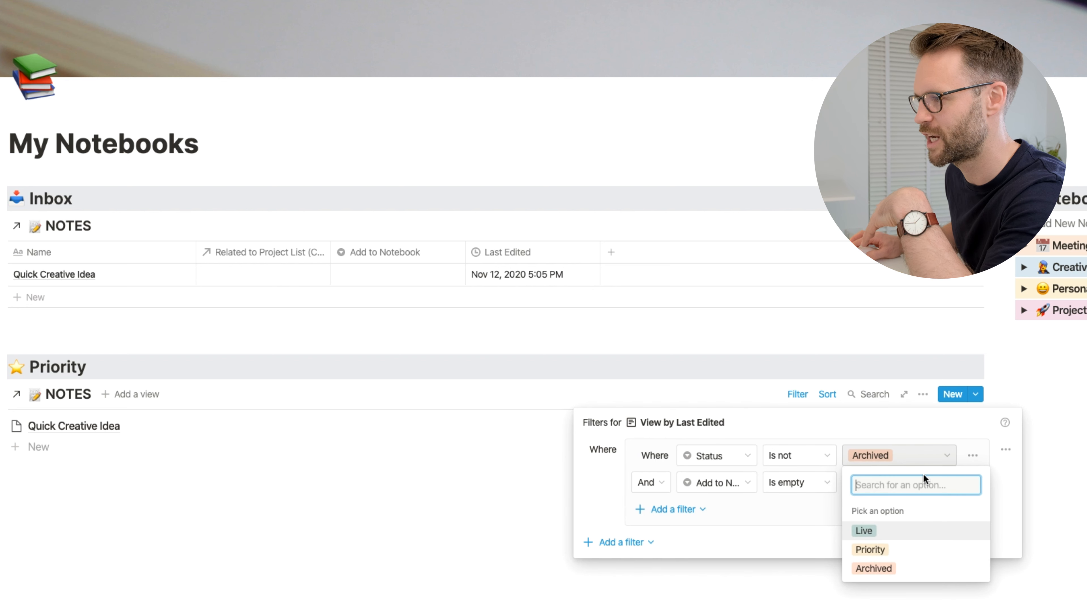
click(878, 552)
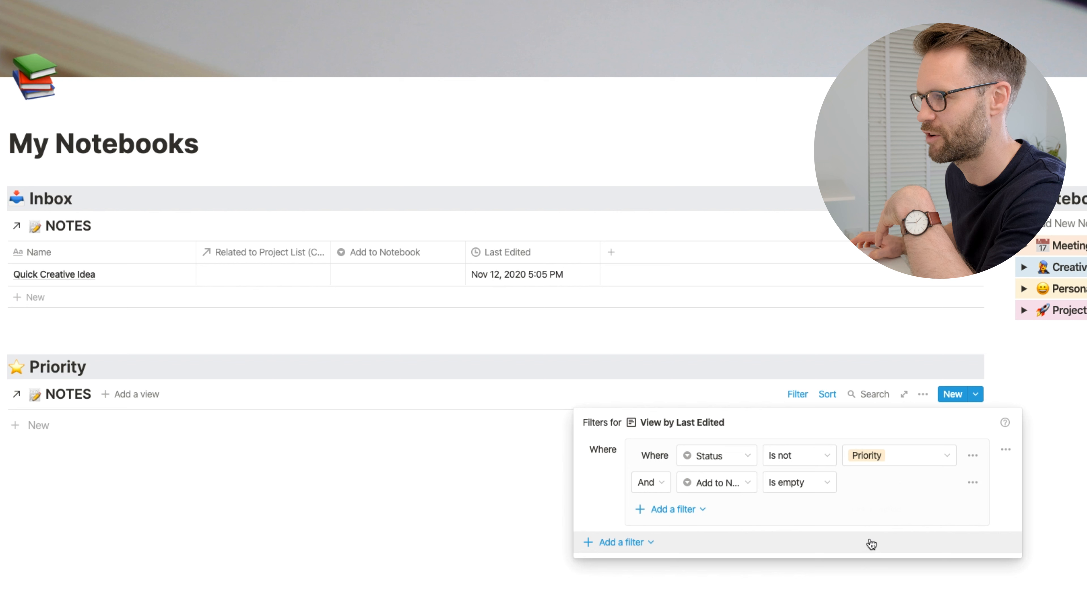
click(830, 455)
click(766, 483)
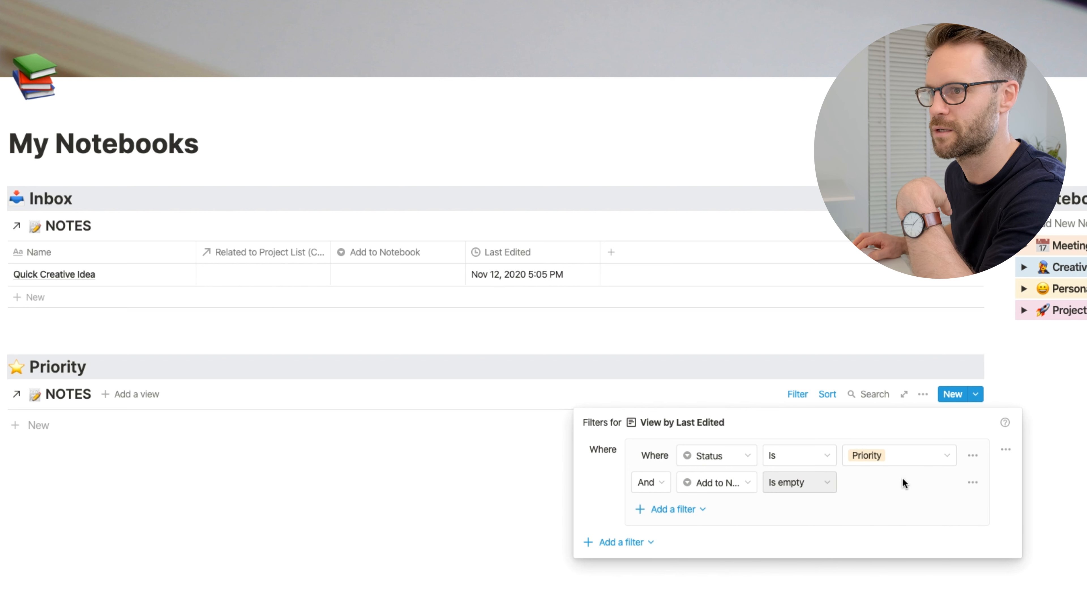
click(972, 486)
click(972, 512)
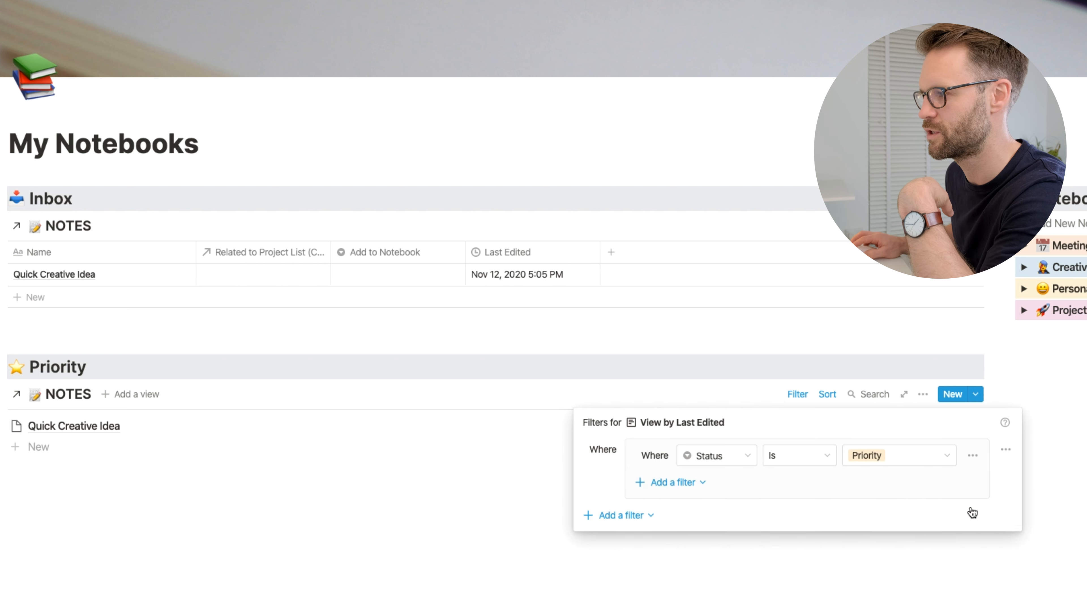
click(793, 577)
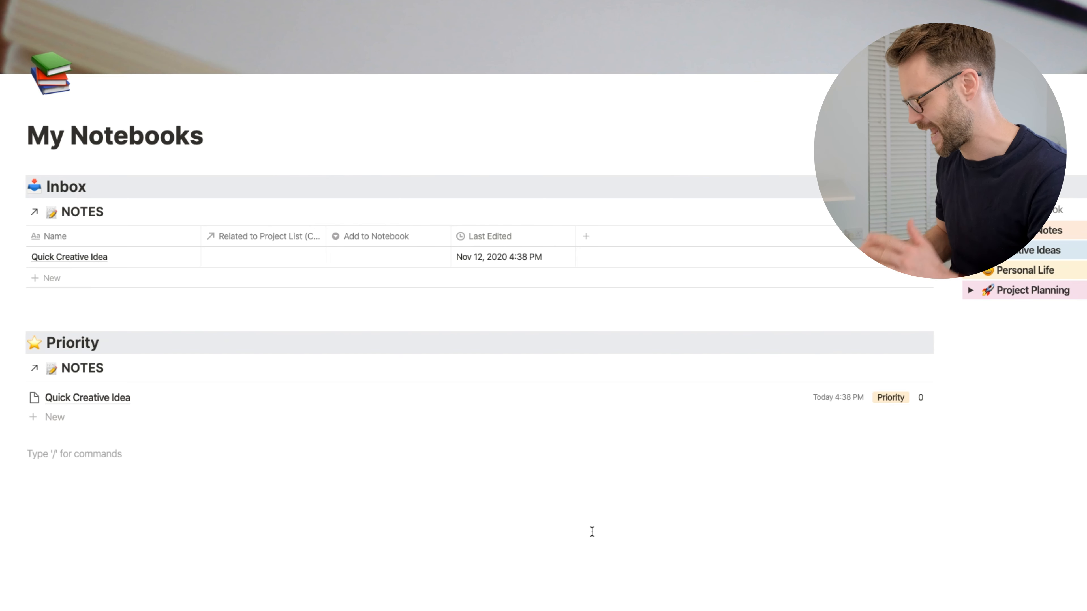
Add a Heading 2 "All Live Notes" below the Priority list, with a gray background and a pencil emoji in front
text(## )
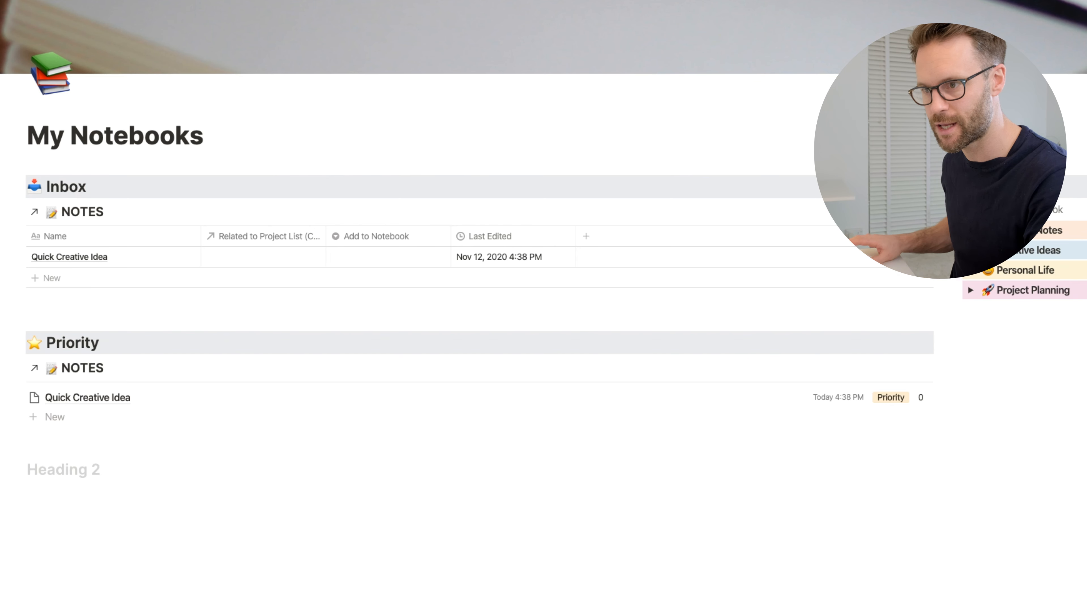
text(All )
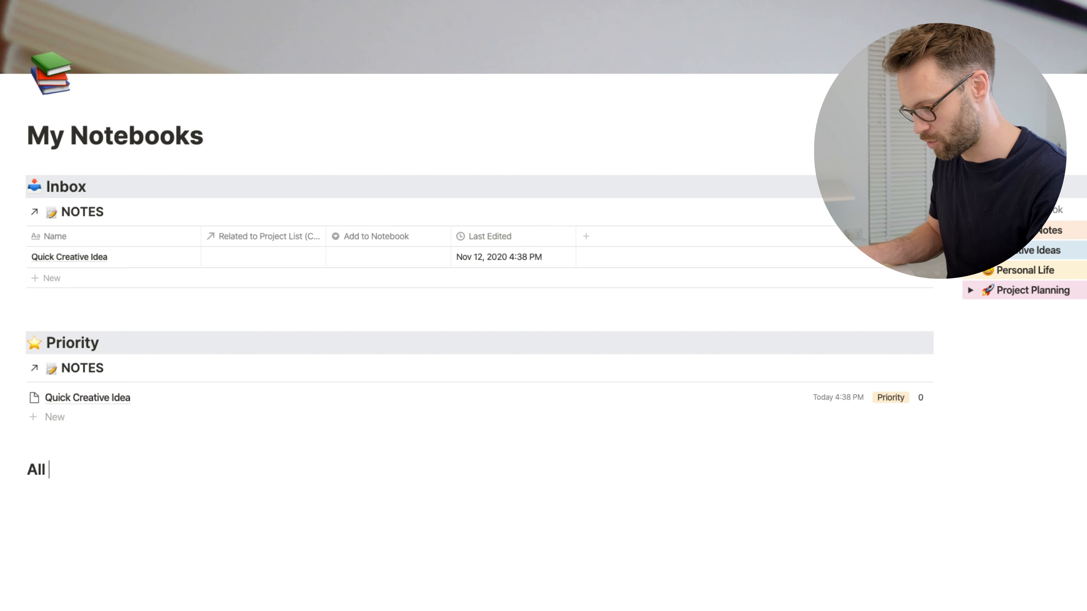
text(Live Notes)
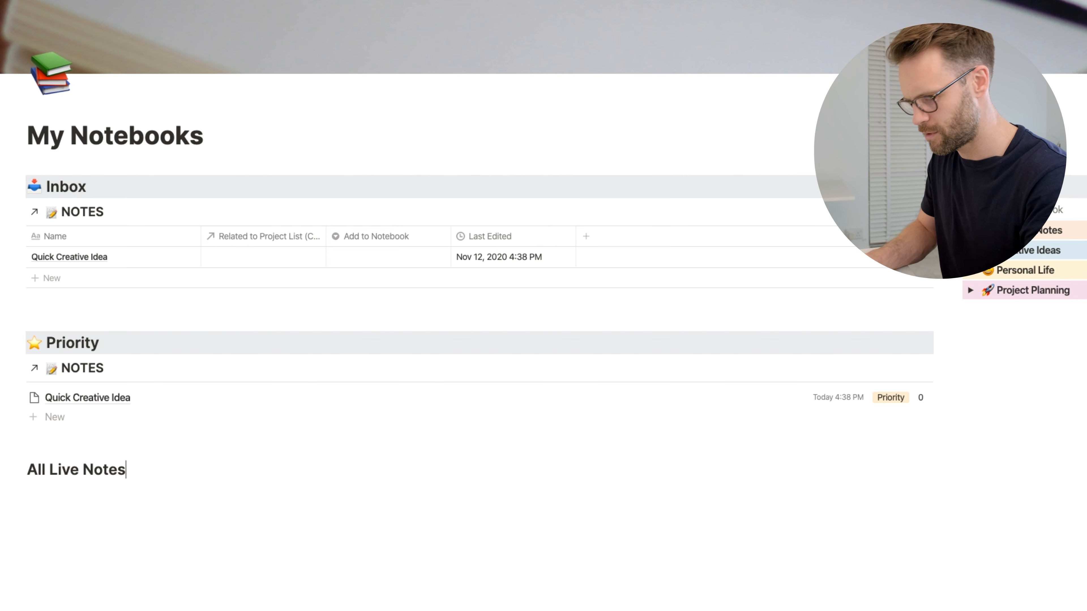
click(19, 469)
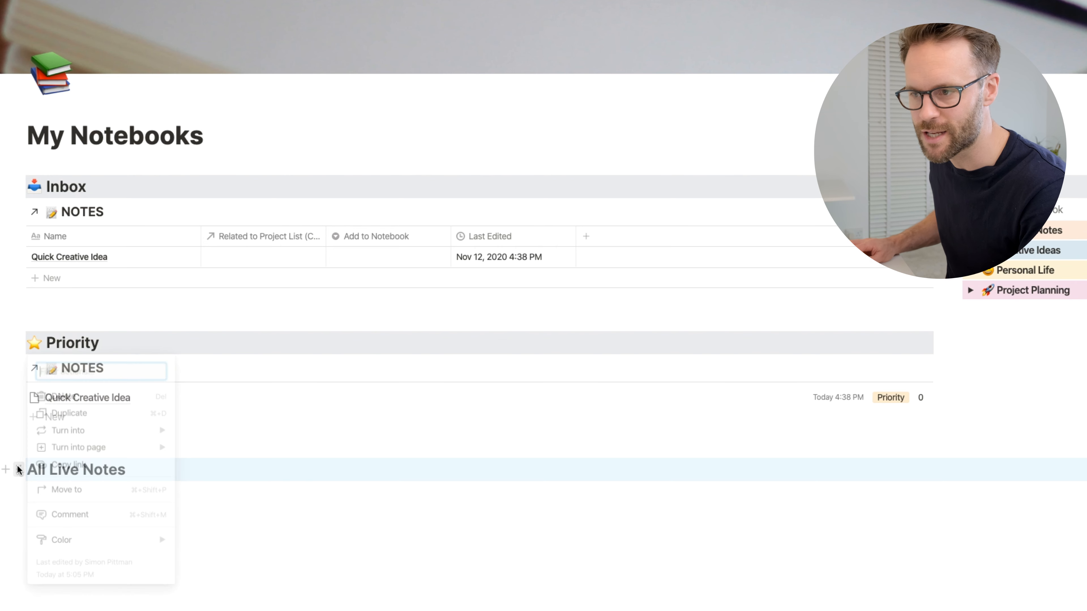
mouse_move(68, 485)
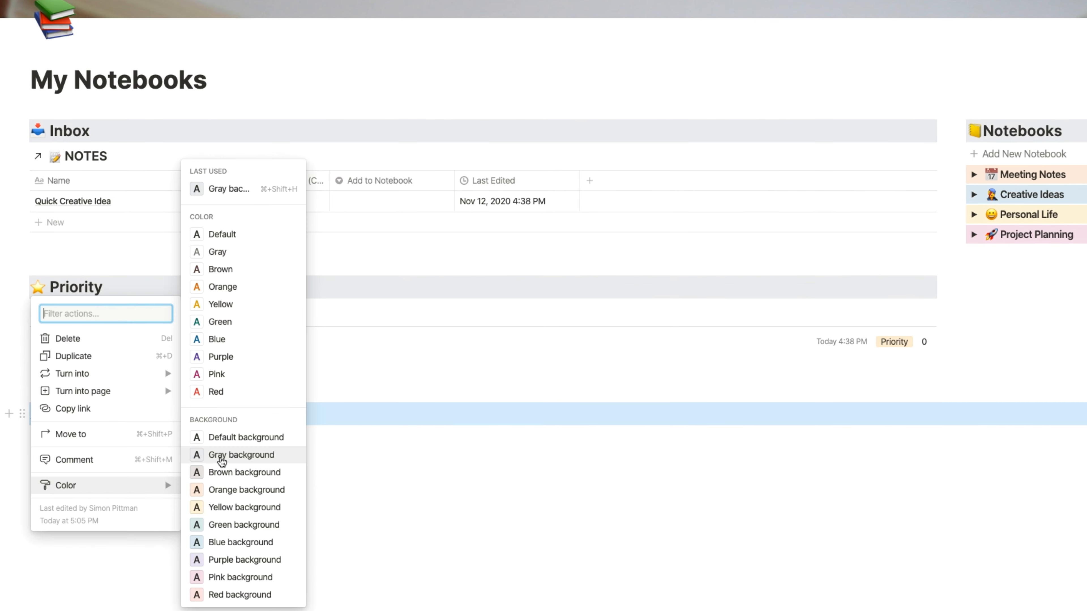
scroll(129, 299, down, 10)
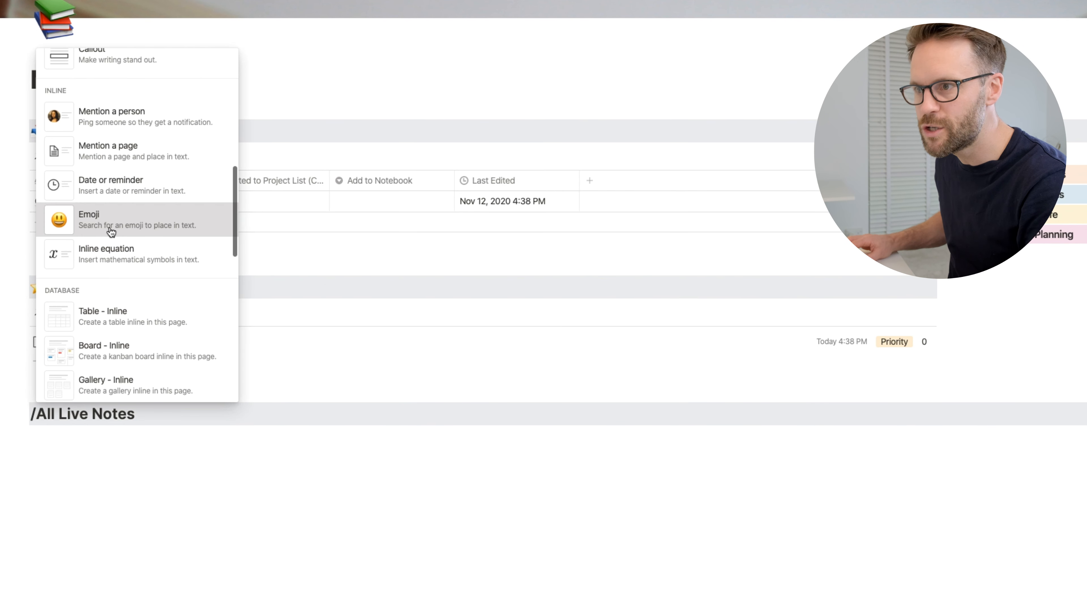
click(107, 231)
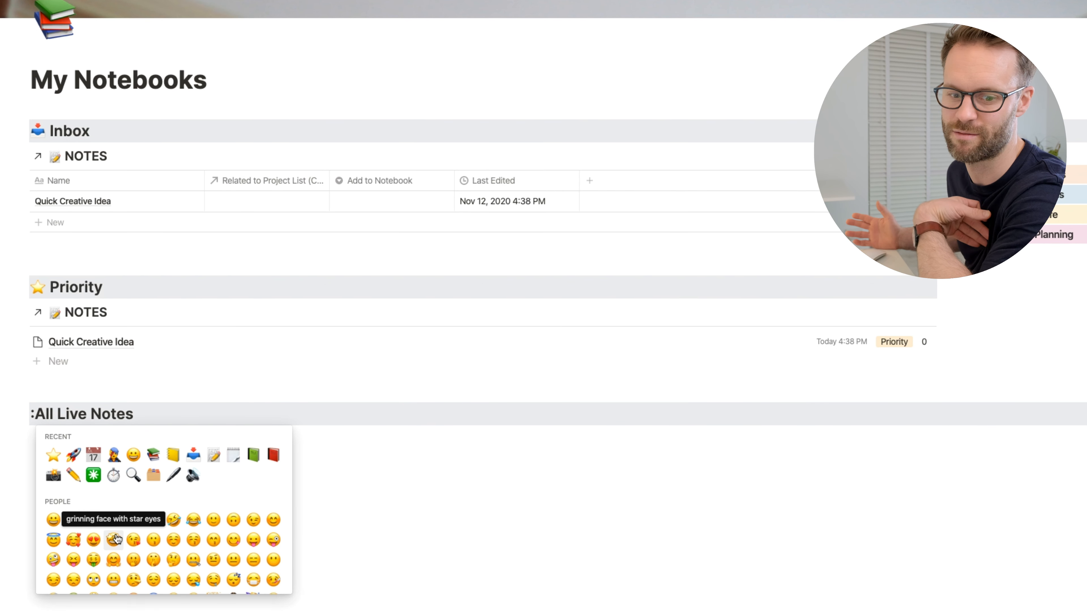
click(74, 474)
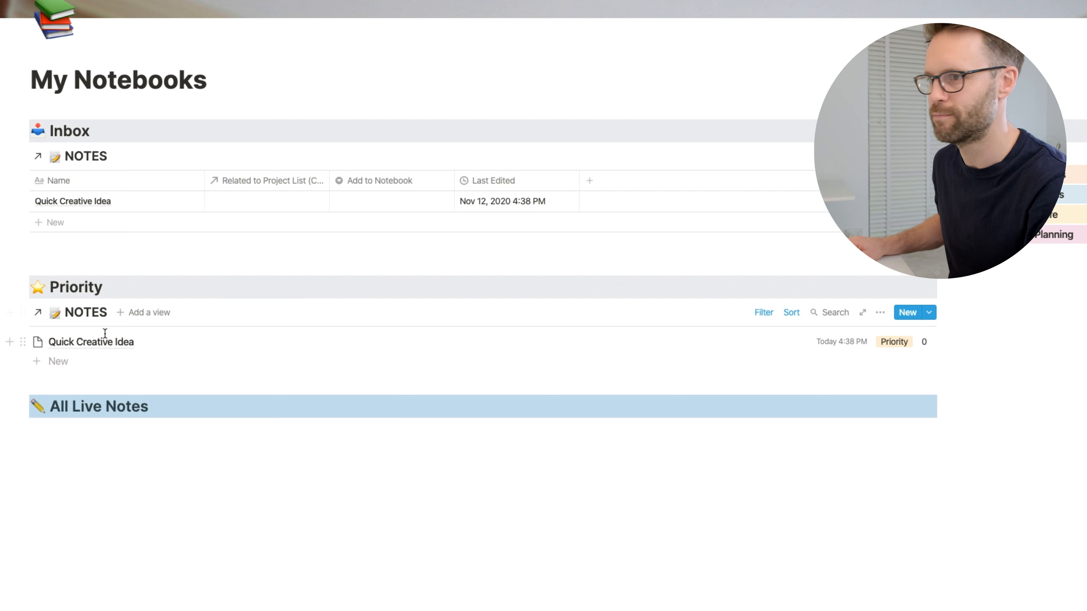
Duplicate the NOTES list under the Priority heading
click(22, 313)
click(74, 280)
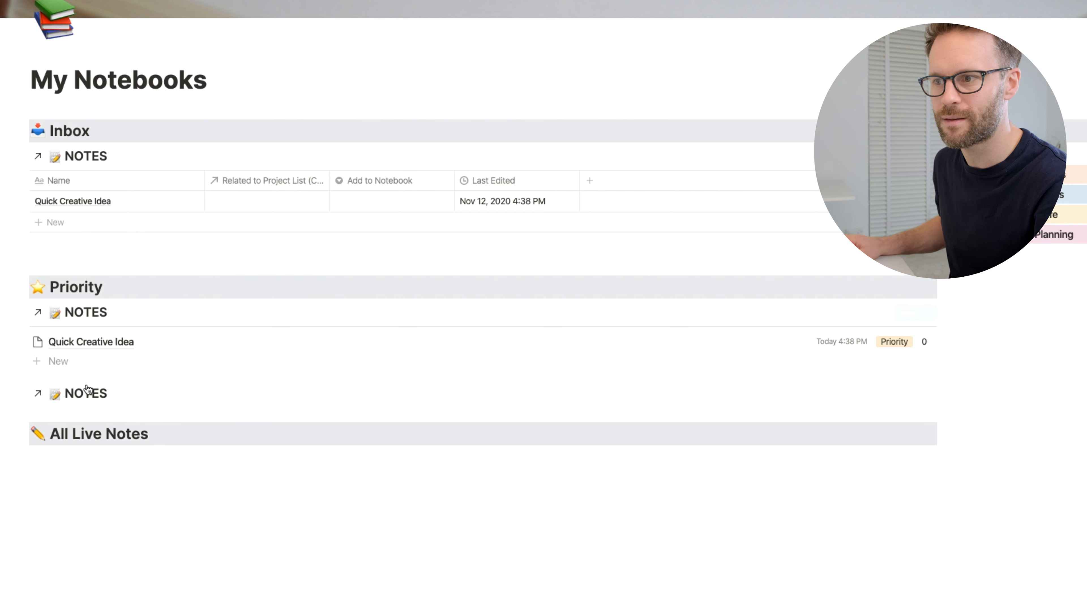
click(21, 424)
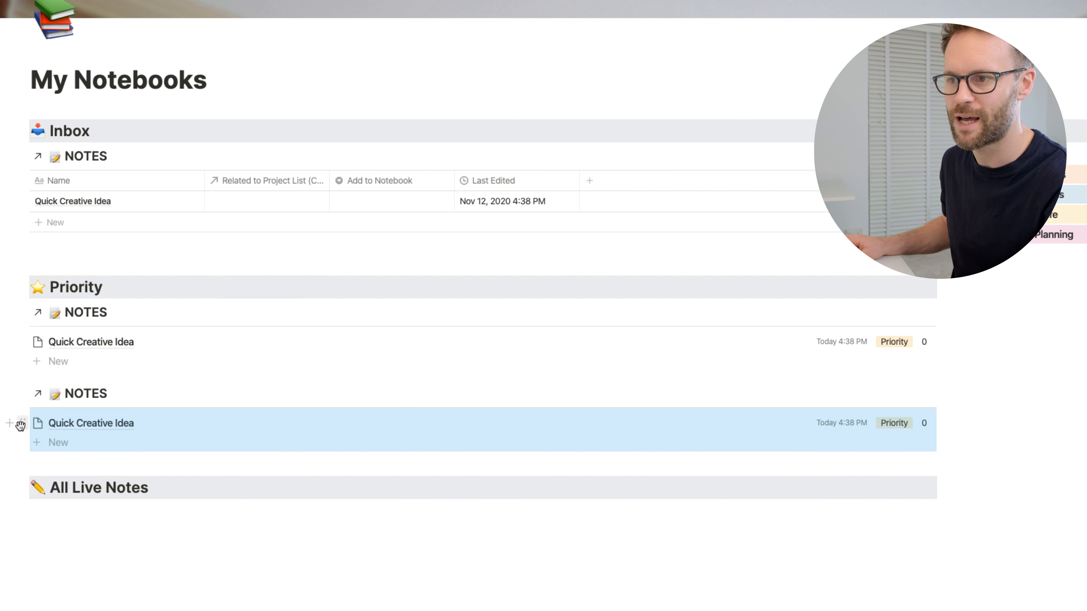
drag(21, 424, 33, 475)
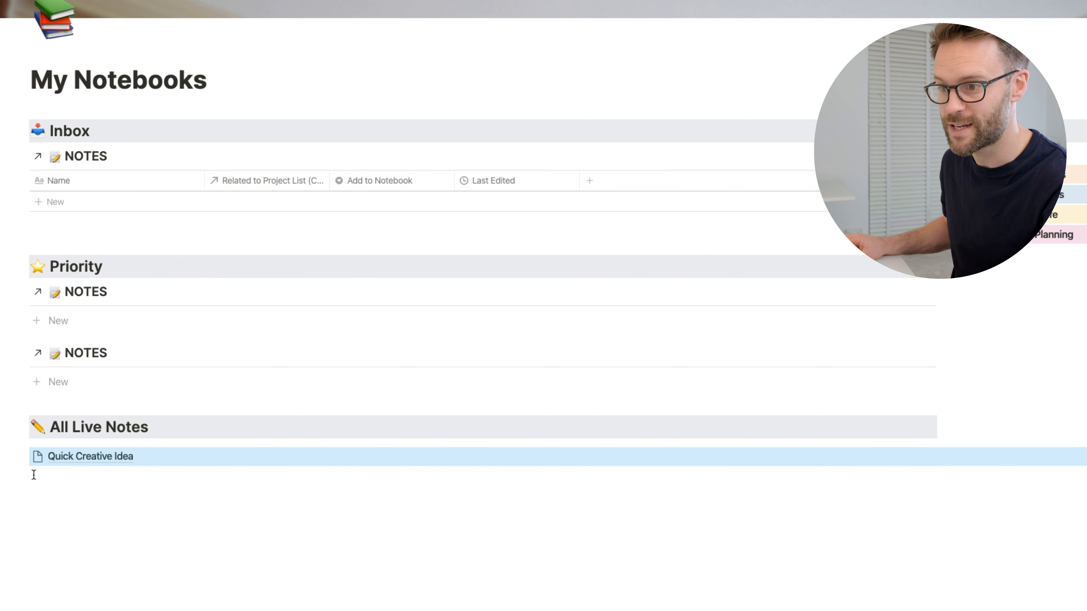
key(super+z)
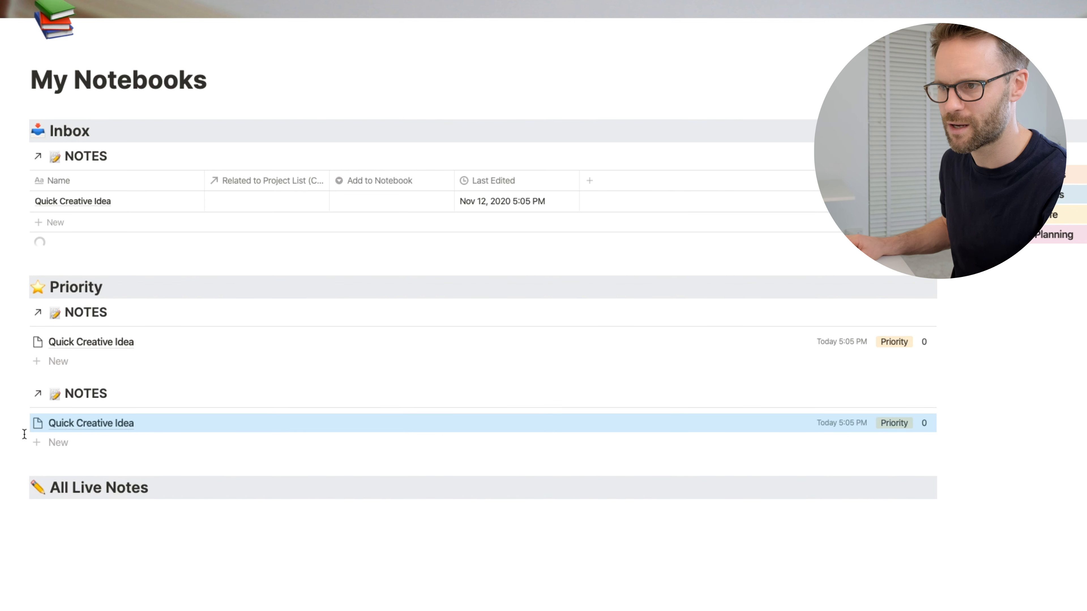
Move the duplicated NOTES list below the All Live Notes heading and filter it to notes with Live status
key(super+shift+Down)
click(763, 431)
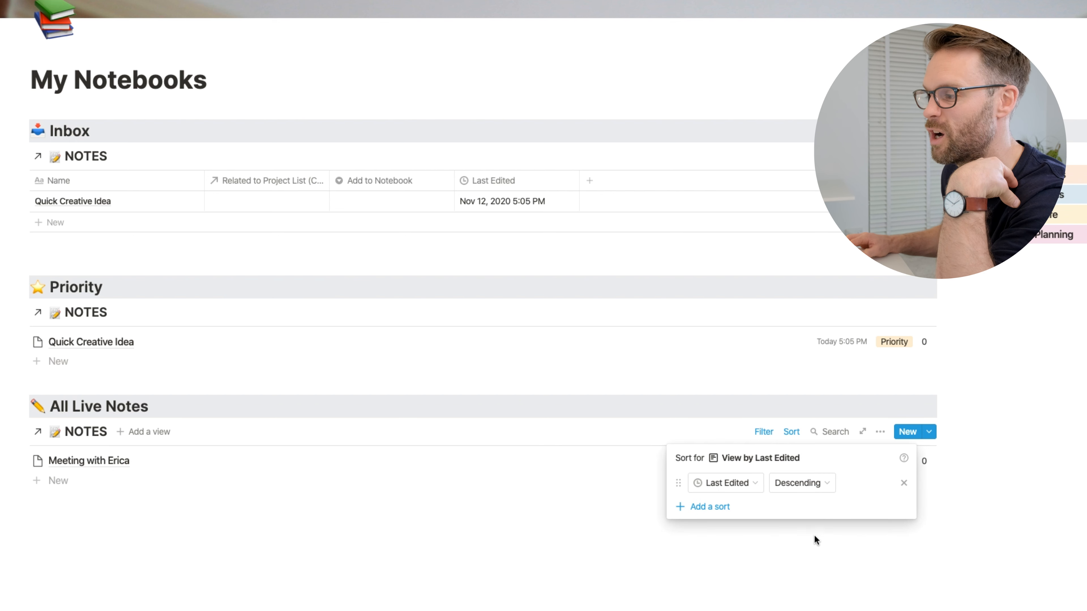
click(814, 535)
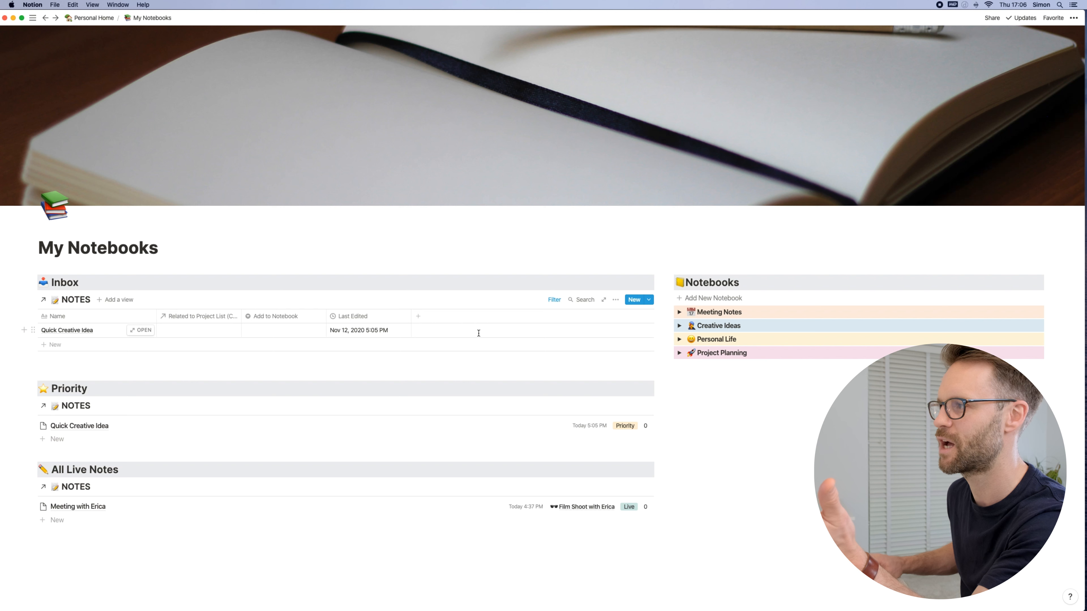
Create a NOTES database template from the Inbox table, titled "New Note" with Status set to Live
click(648, 300)
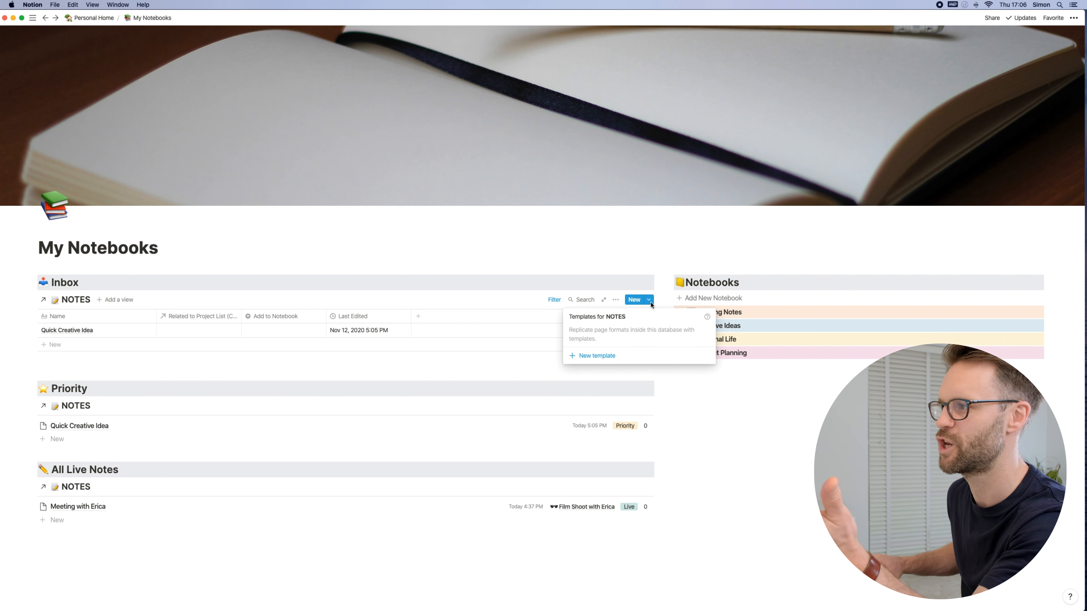
click(601, 359)
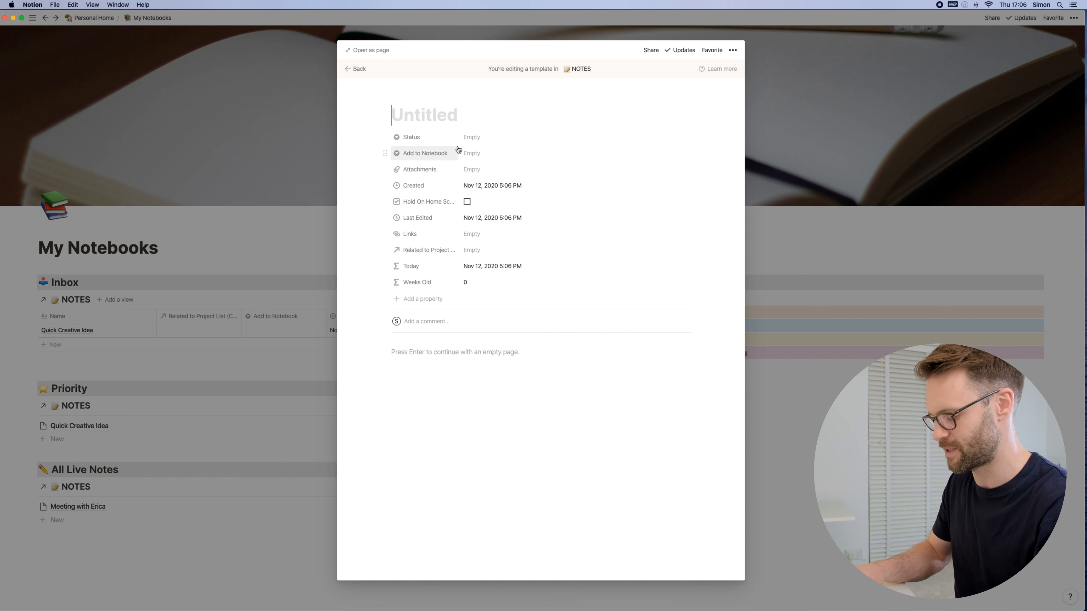
text(New)
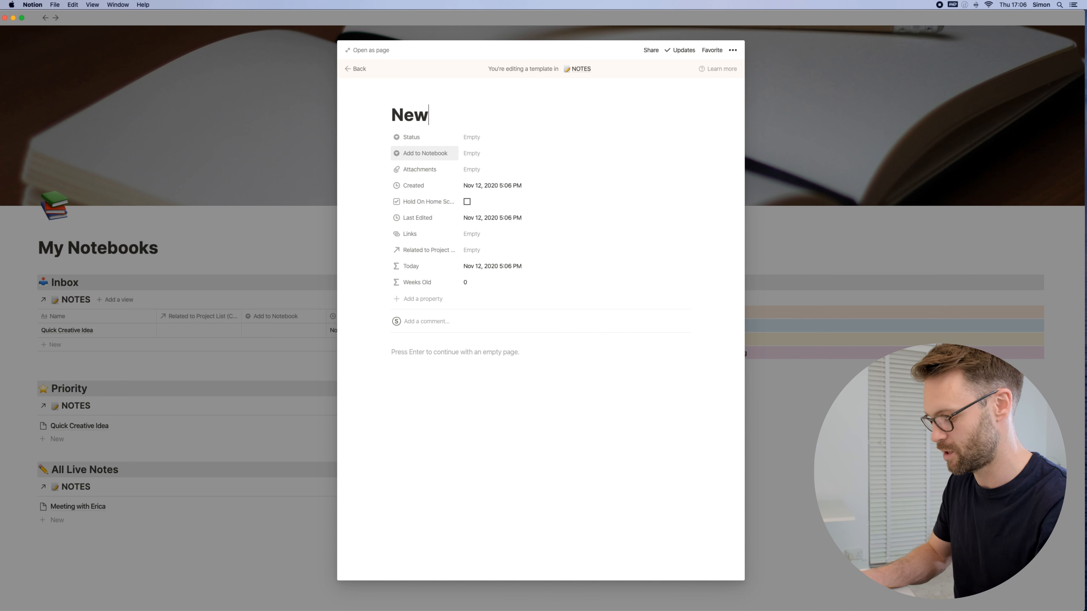
text( Note)
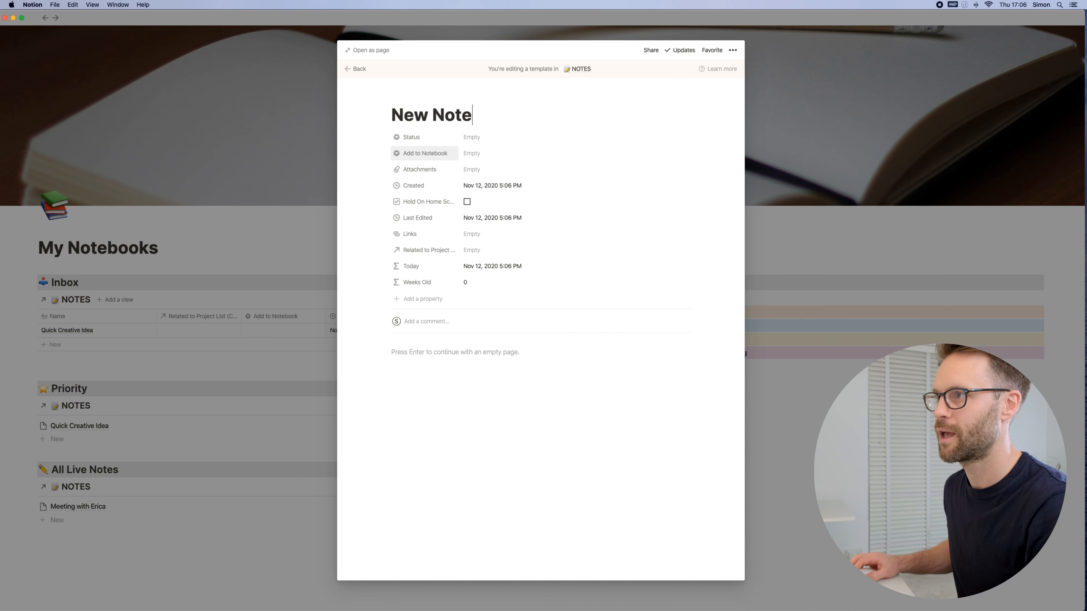
click(471, 137)
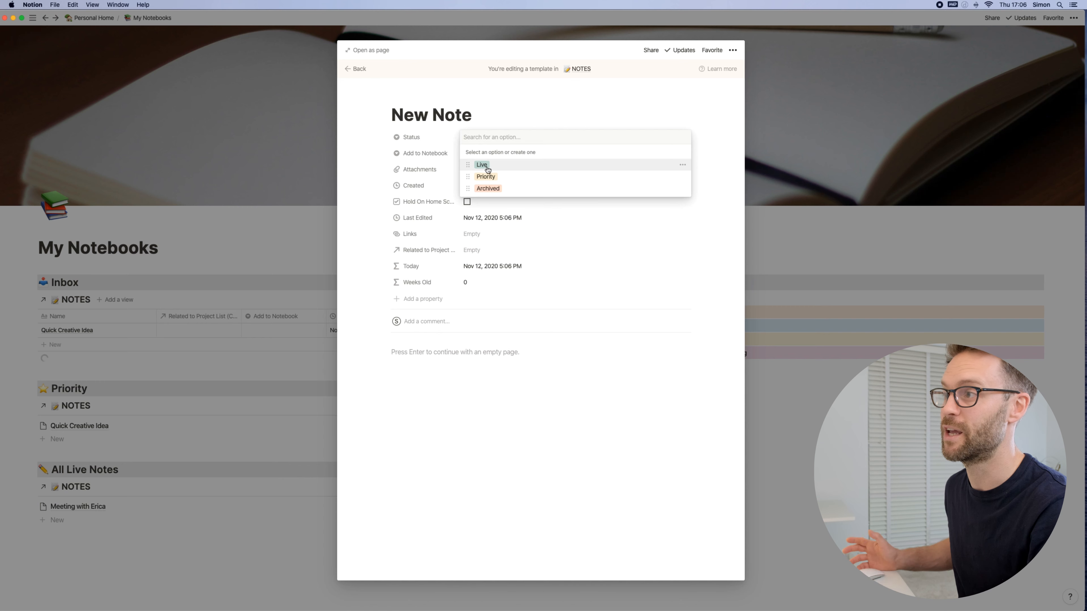
click(481, 166)
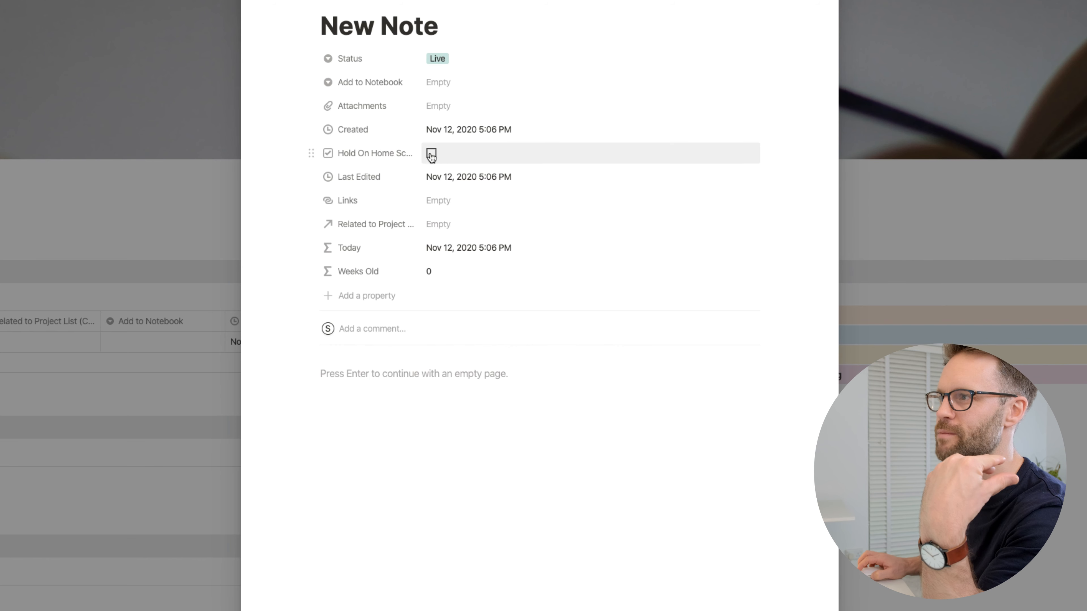
Add a Heading 3 "Related To-Do" with an orange background and an empty to-do item beneath it in the template body
click(372, 375)
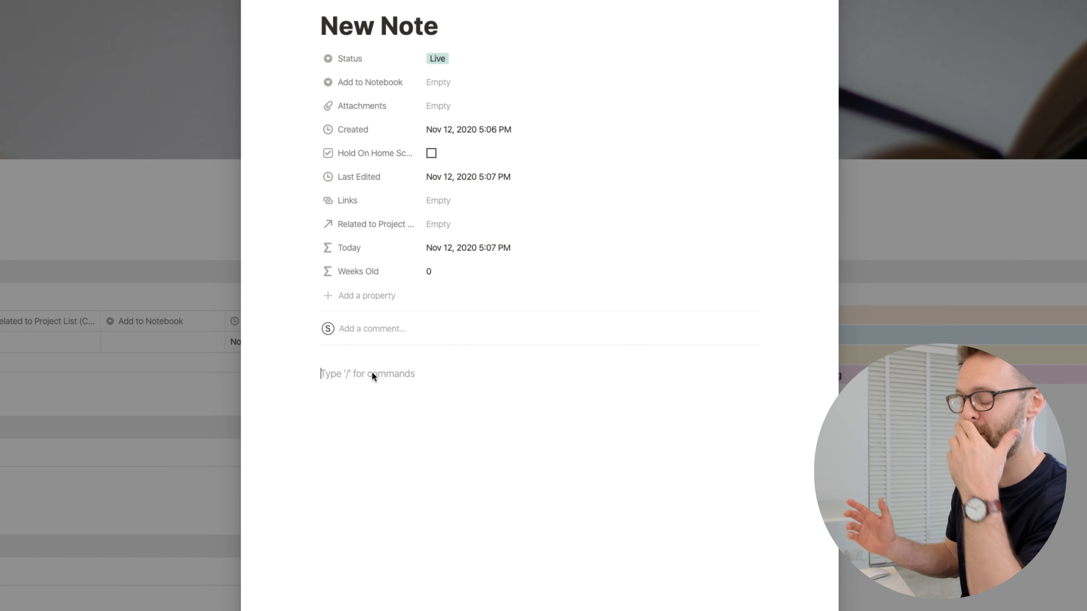
text(To-Do)
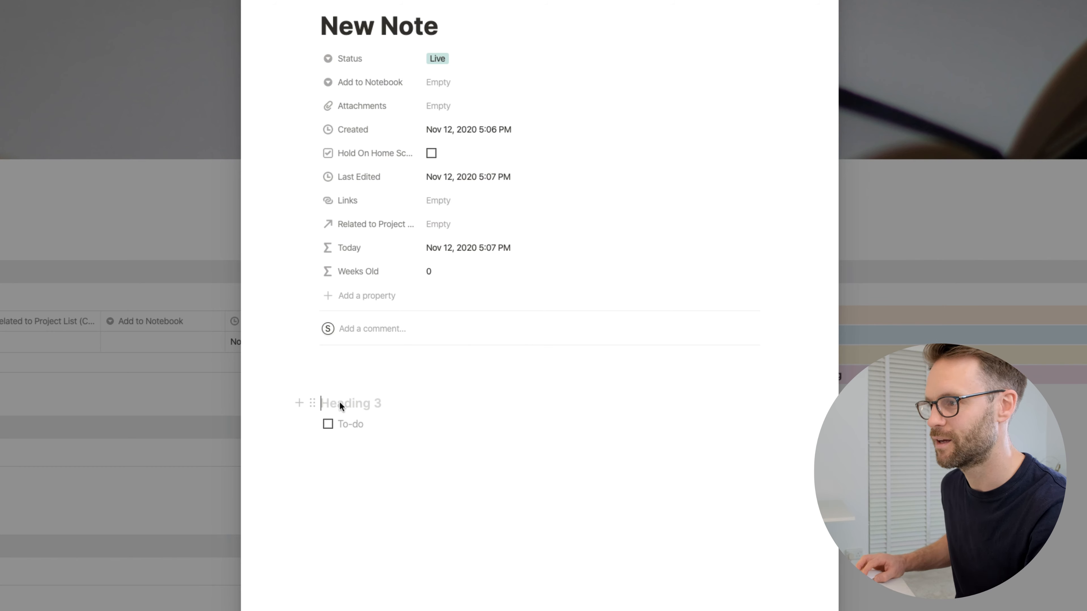
text(Related)
click(312, 402)
mouse_move(194, 474)
click(357, 579)
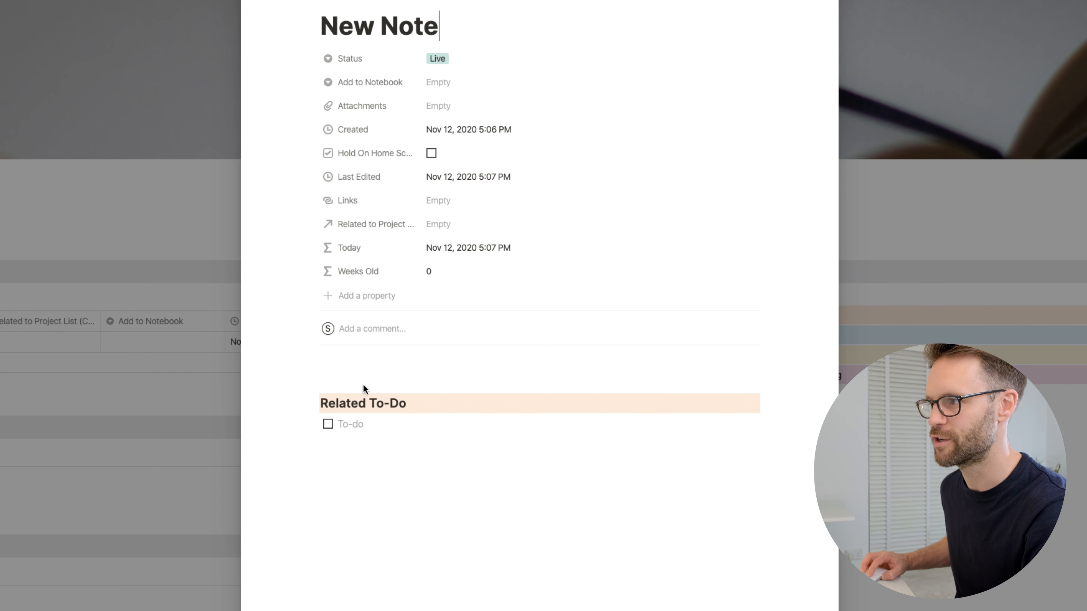
Insert a divider above the Related To-Do heading, leaving an empty line above the divider
click(318, 372)
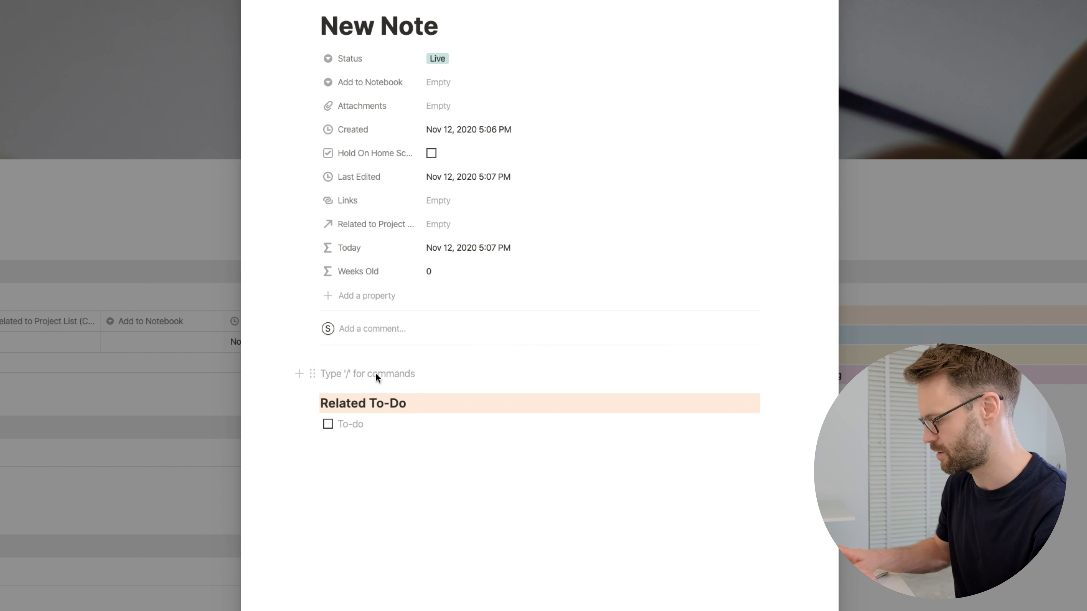
key(Return)
click(313, 393)
click(478, 394)
click(348, 395)
text(---)
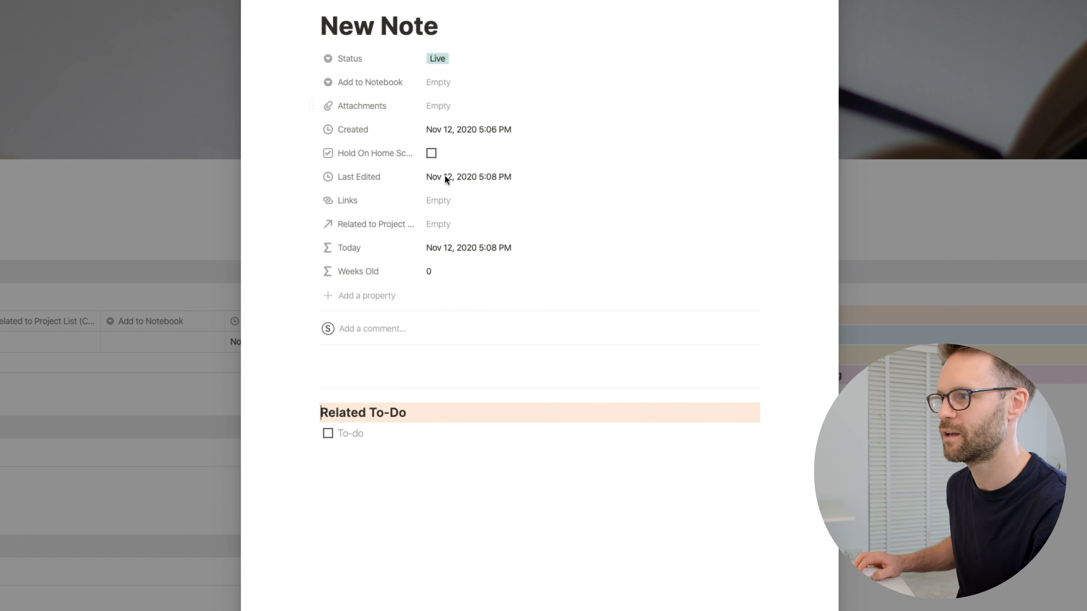
Give the New Note template a notepad icon and delete the surplus template from the NOTES database
click(348, 5)
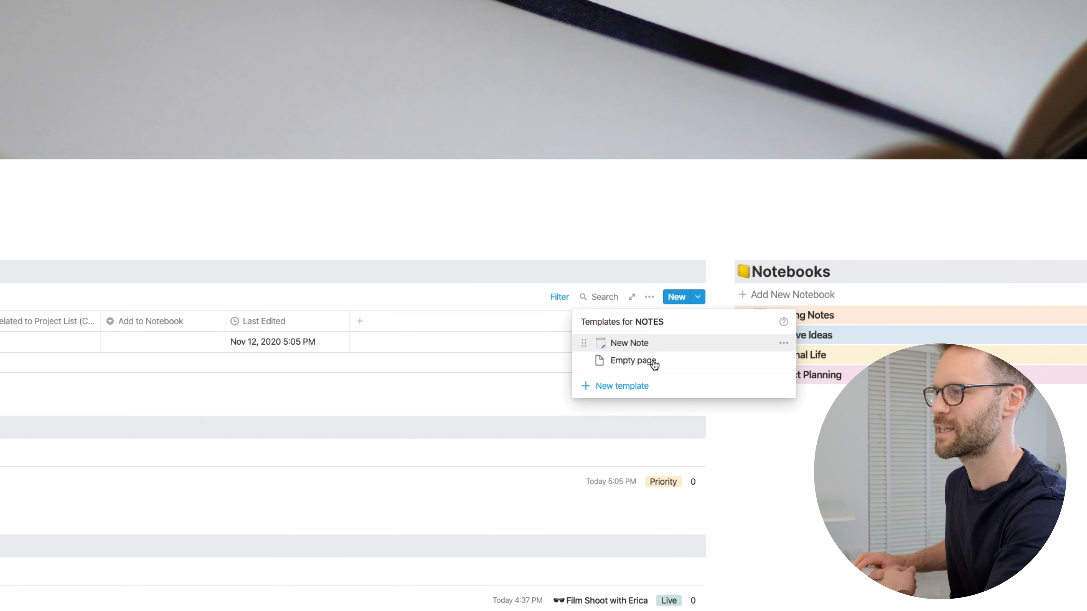
click(654, 364)
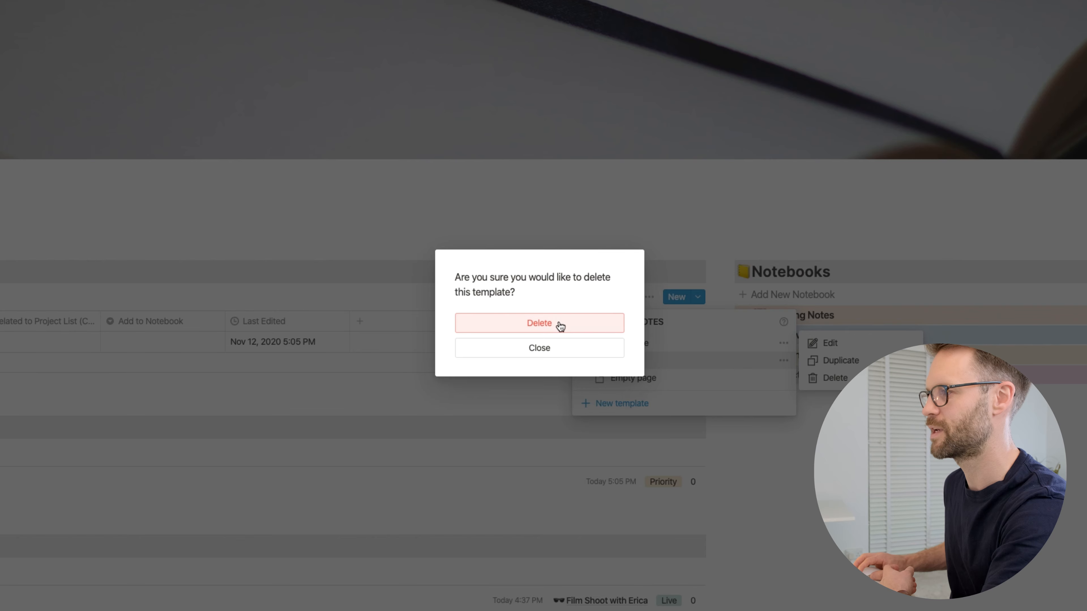
click(560, 327)
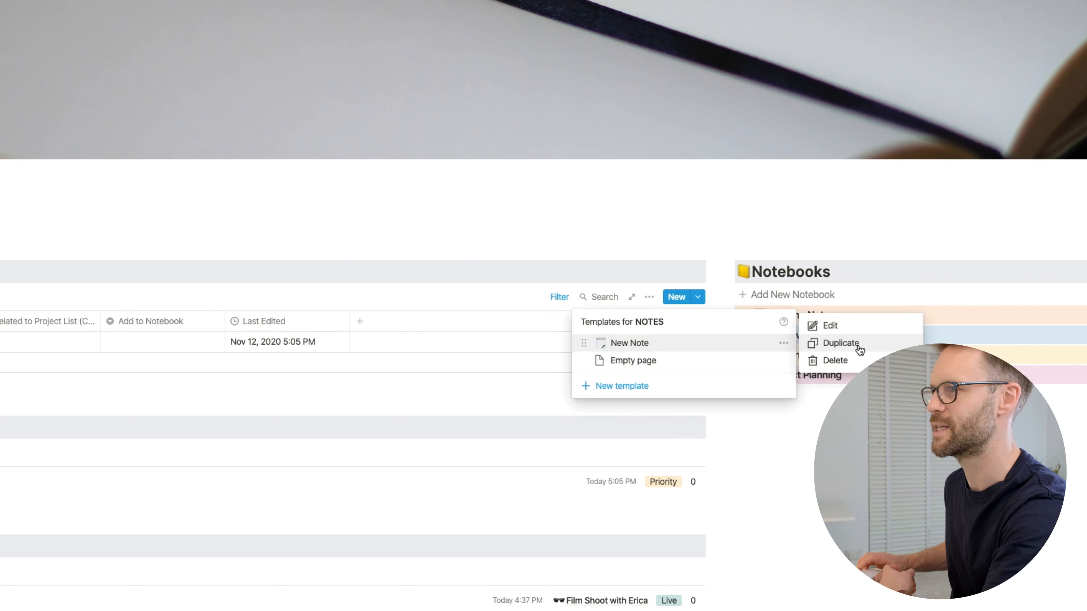
Duplicate the New Note template, tick Hold On Home Screen in the copy and title it "Quick Note"
click(858, 349)
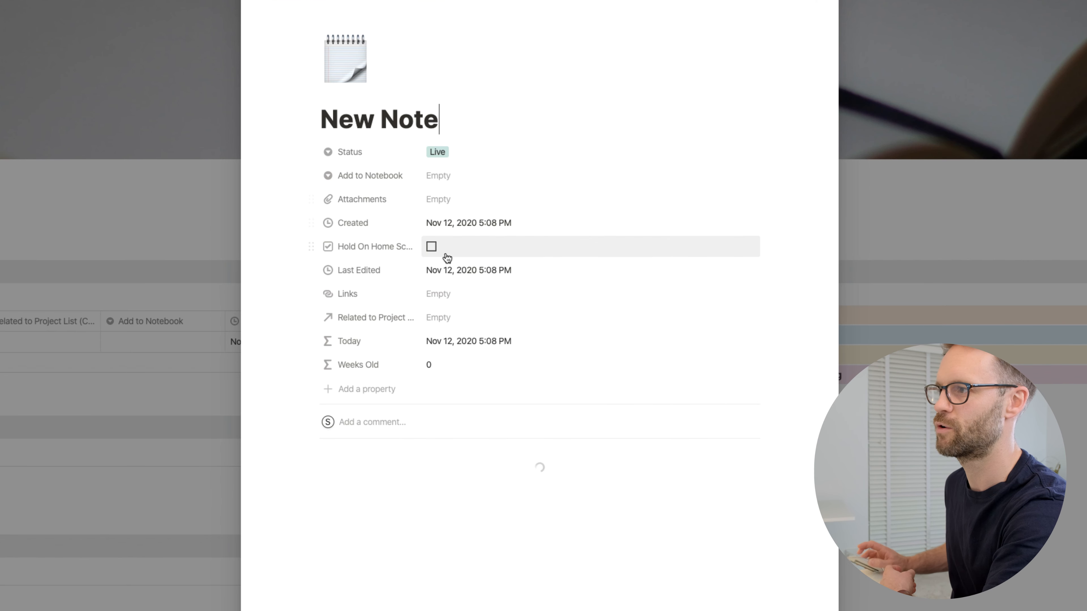
click(430, 249)
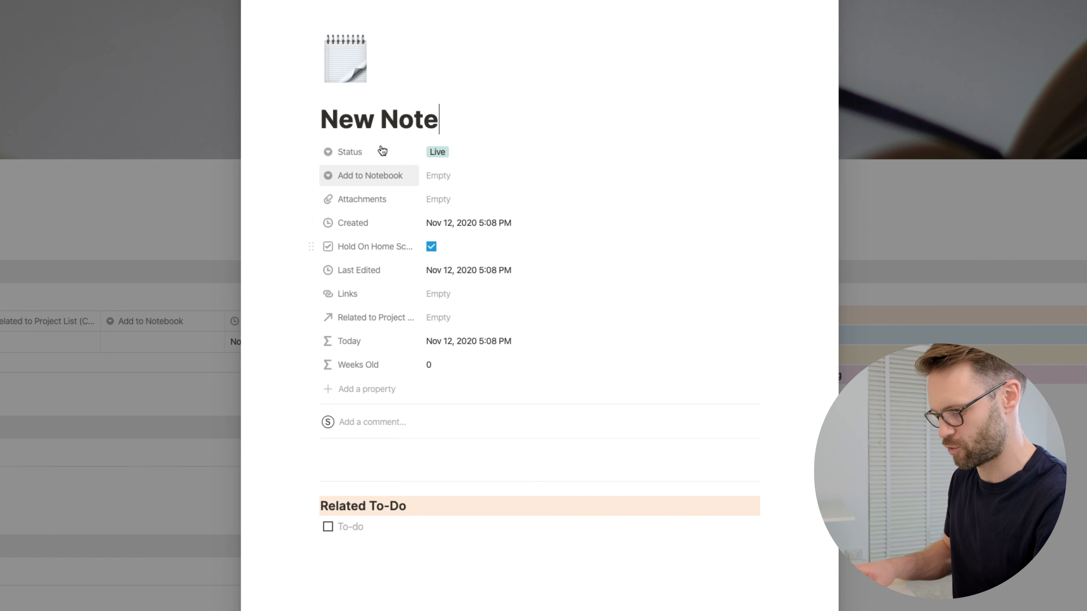
double_click(347, 119)
text(Quick)
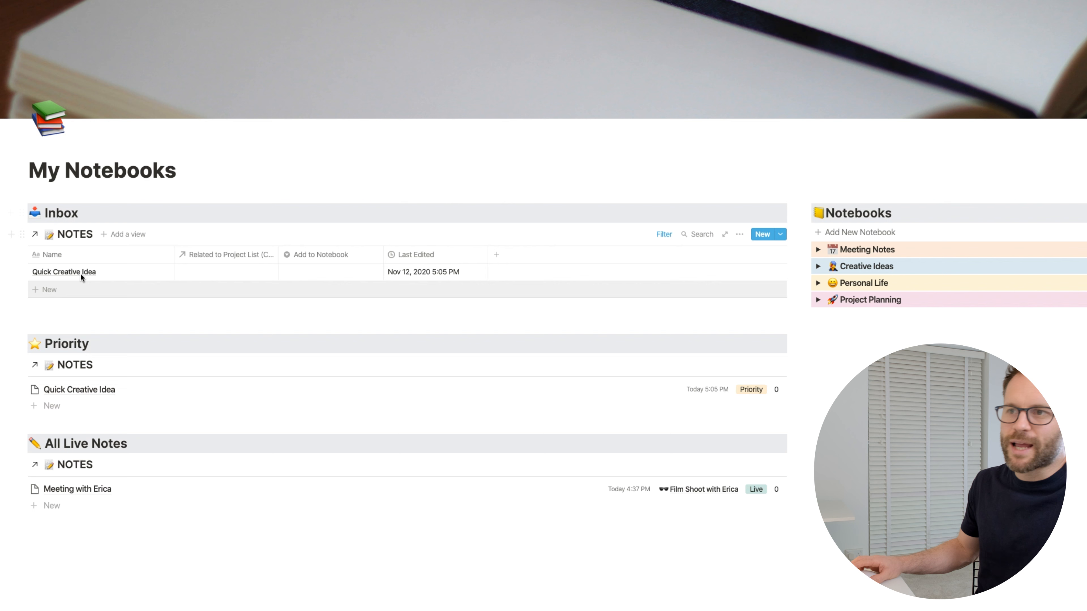
Duplicate the Inbox NOTES table and add a List view to the copy
right_click(80, 276)
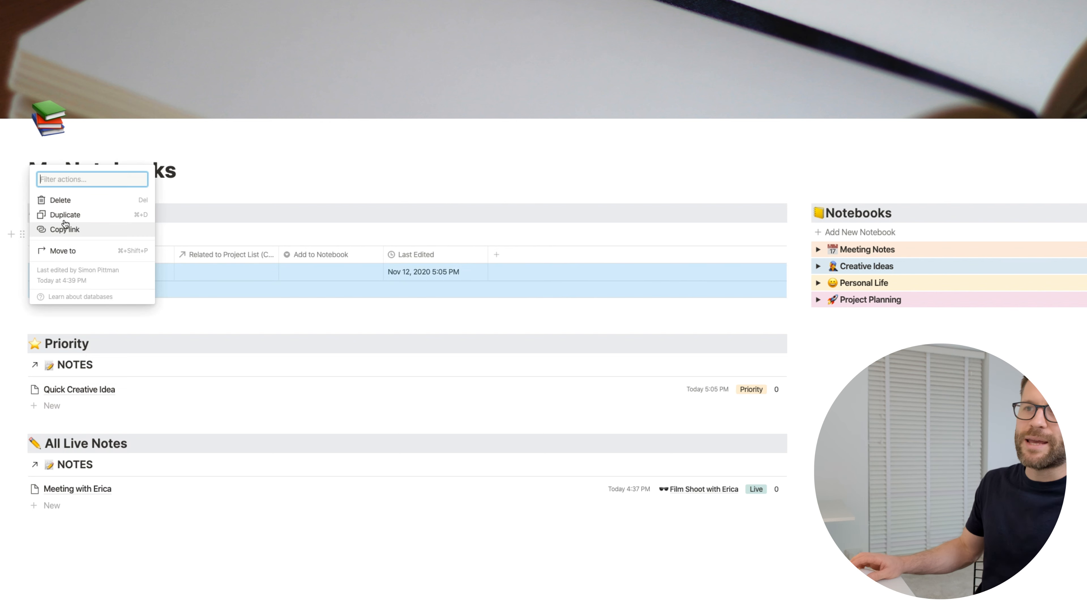
click(64, 215)
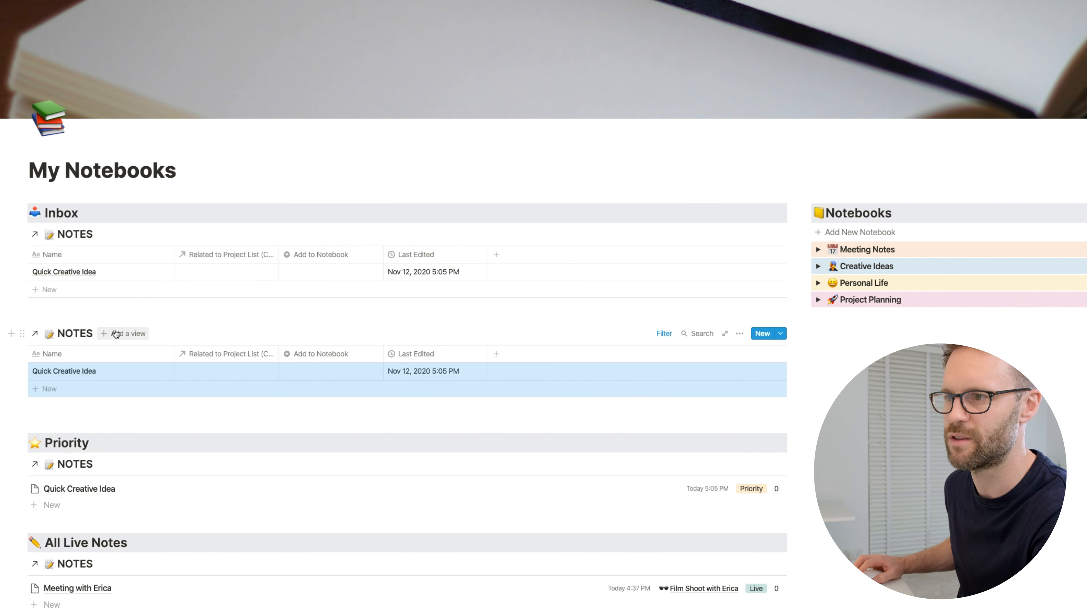
click(116, 334)
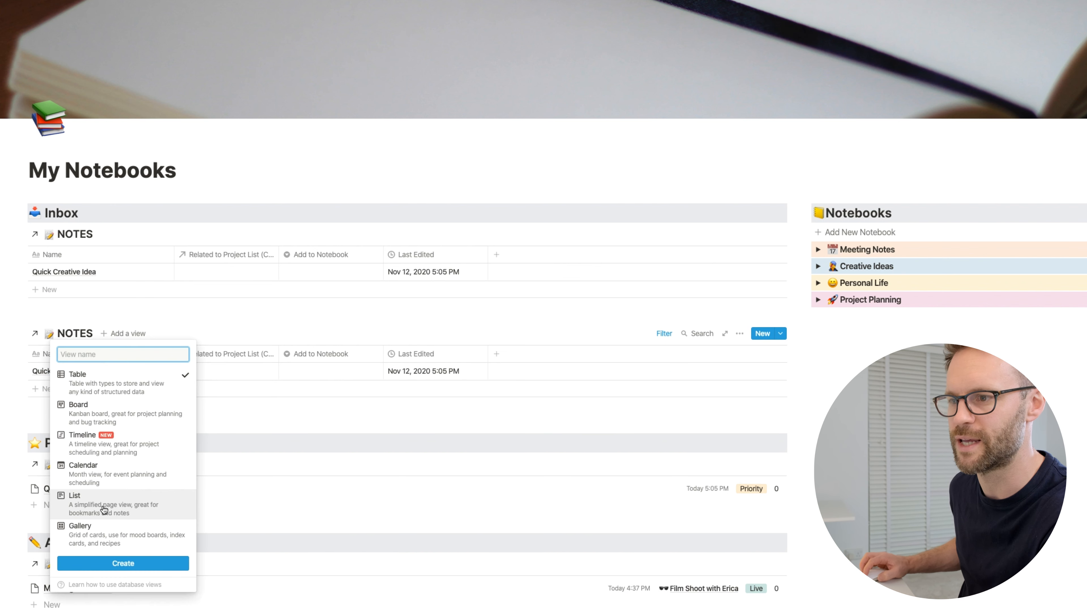
click(144, 334)
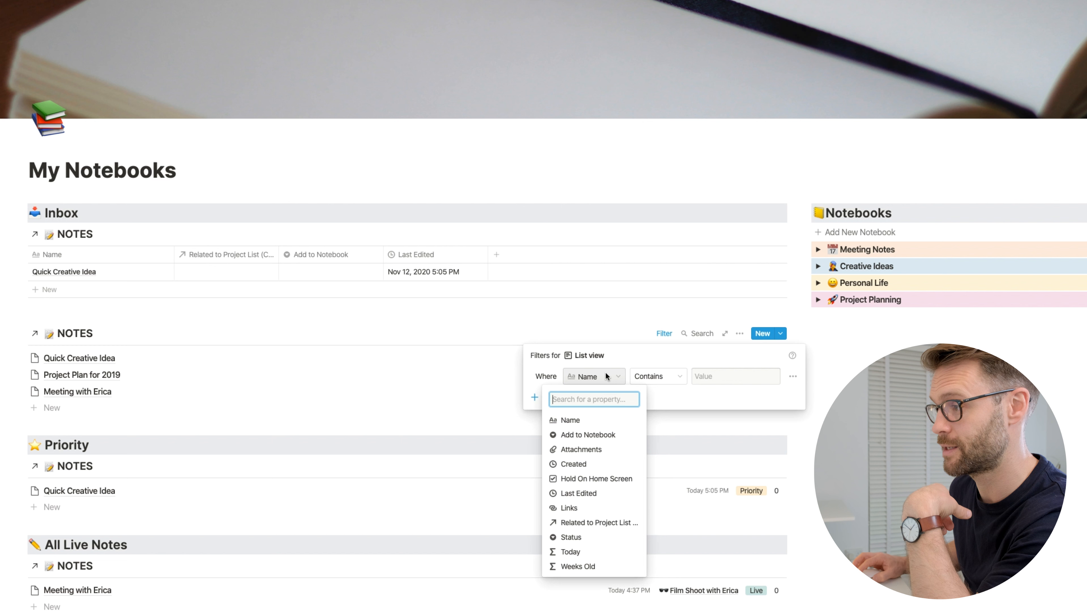
Filter the duplicated NOTES list to notes where Add to Notebook is empty and Hold On Home Screen is checked
click(586, 435)
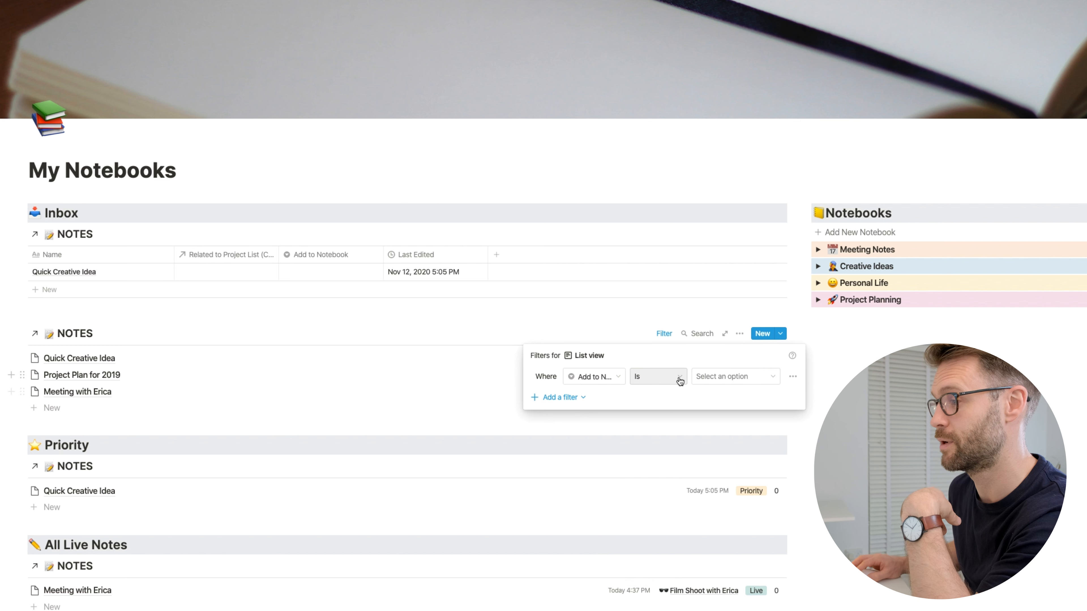
click(680, 381)
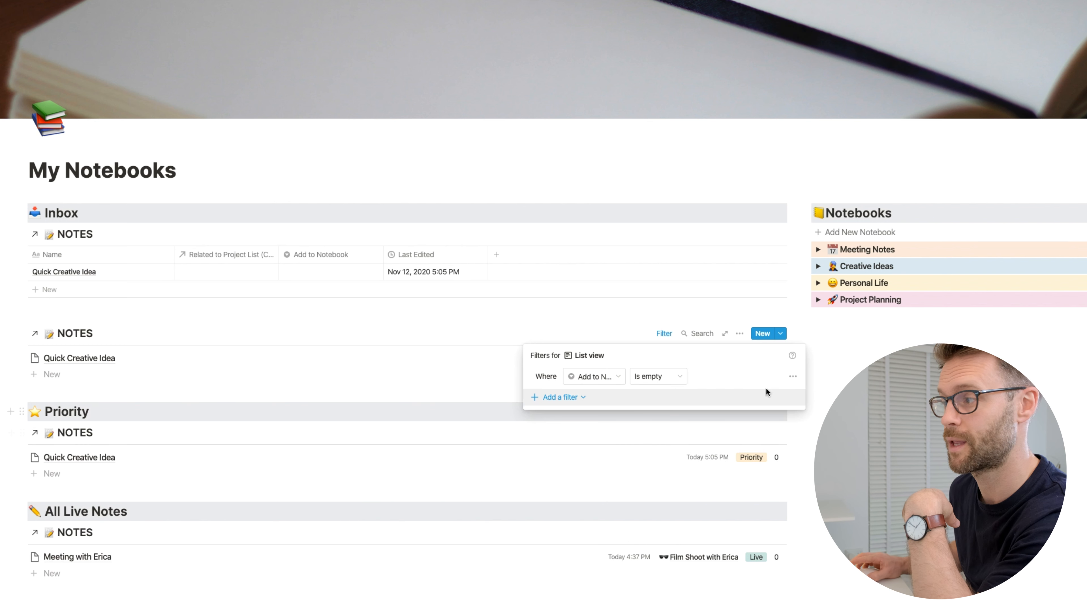
click(566, 398)
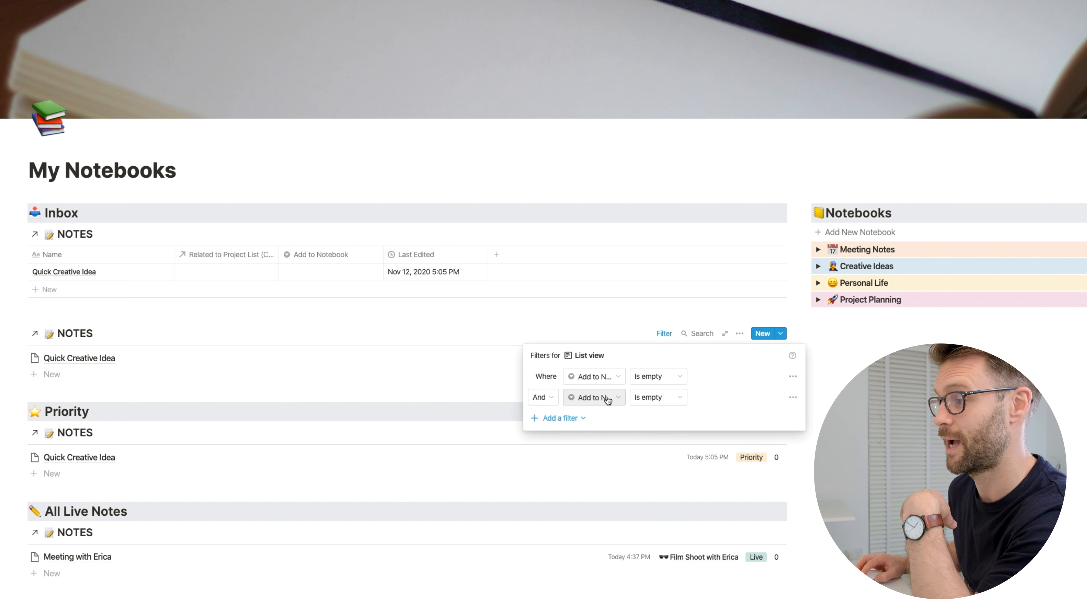
click(608, 398)
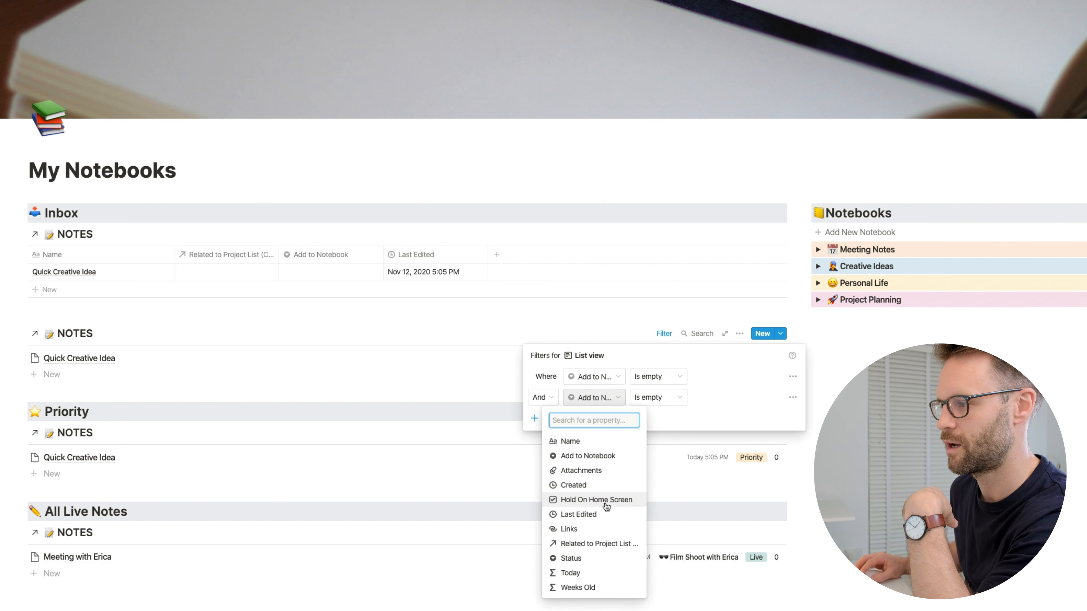
click(606, 507)
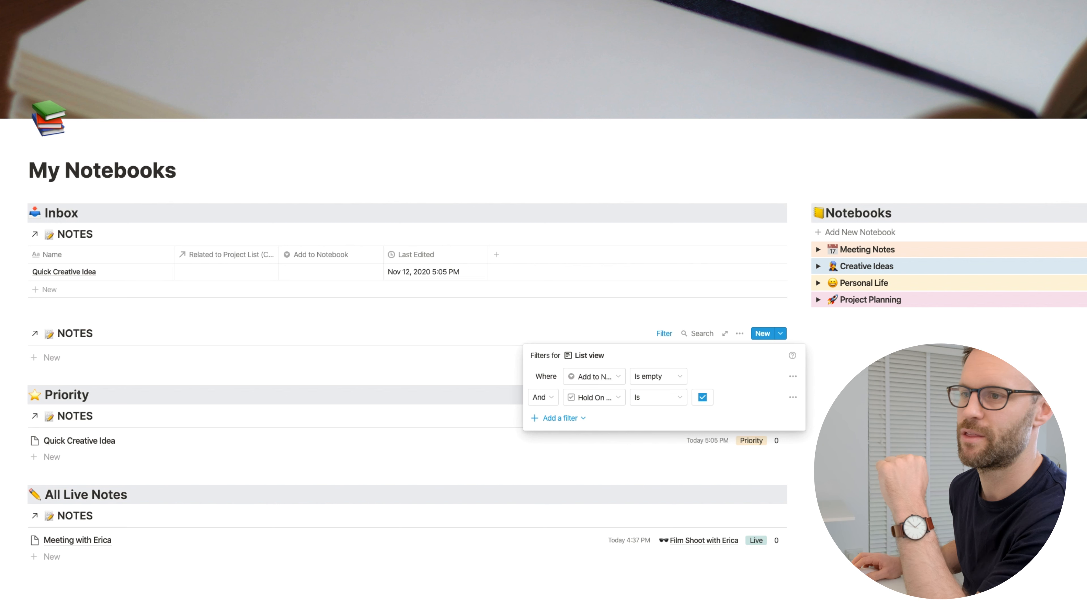
Create a note in the filtered list from the Quick Note template, titled "new quick note eg"
click(82, 357)
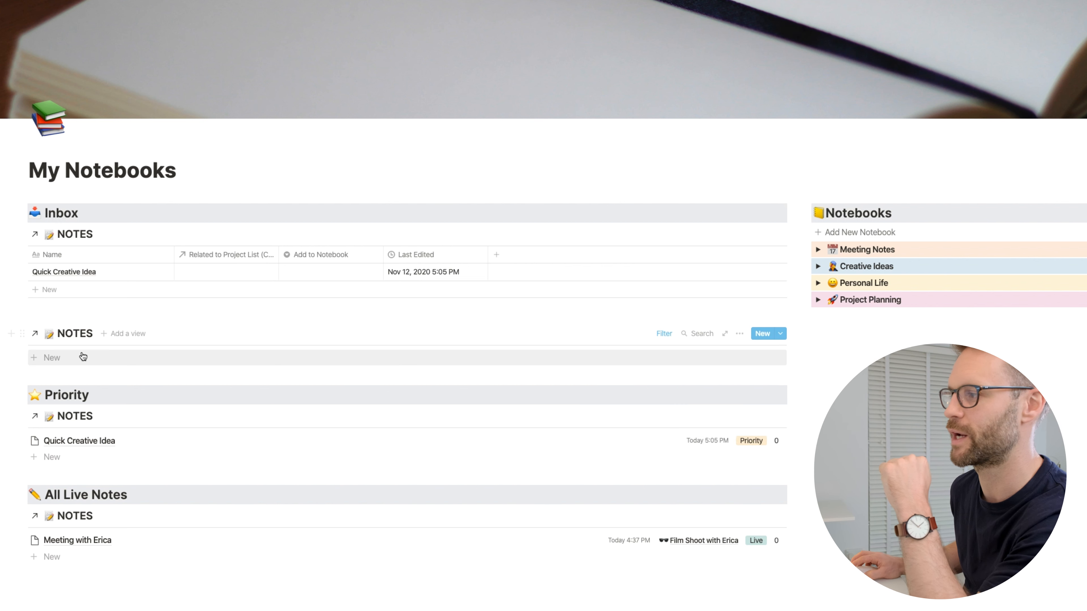
click(780, 333)
click(725, 386)
text(new quick note e)
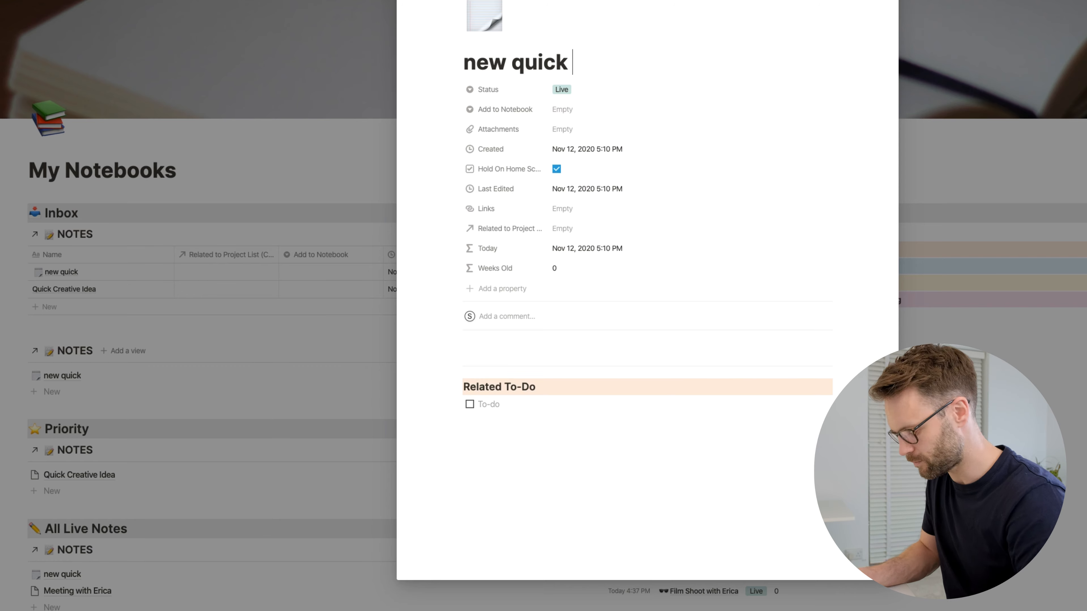
key(Escape)
Show the Hold On Home Screen property in the filtered NOTES list and untick it for "new quick note eg"
click(739, 333)
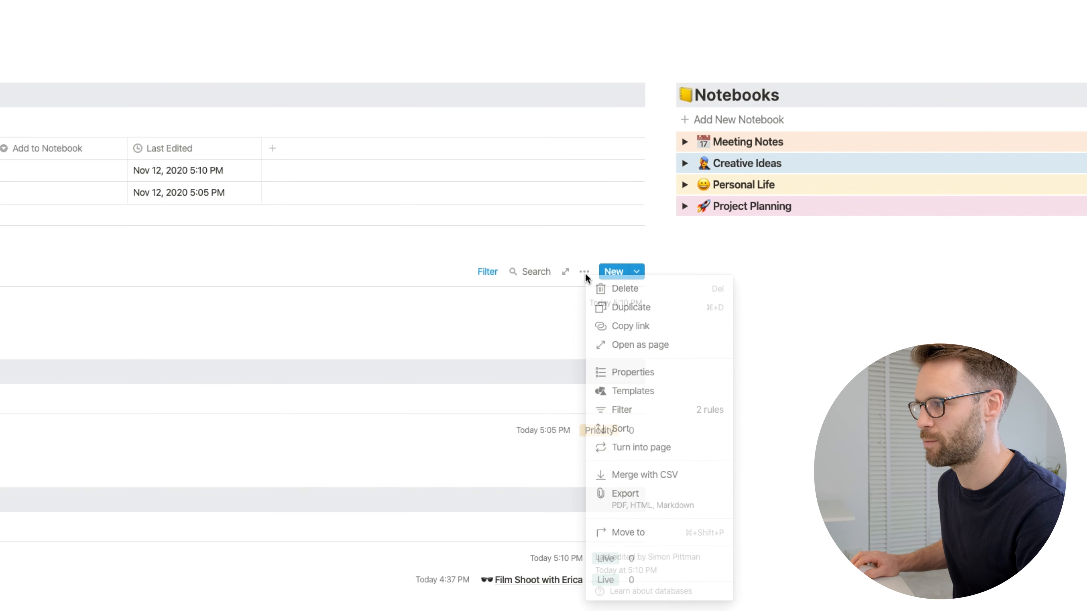
click(612, 372)
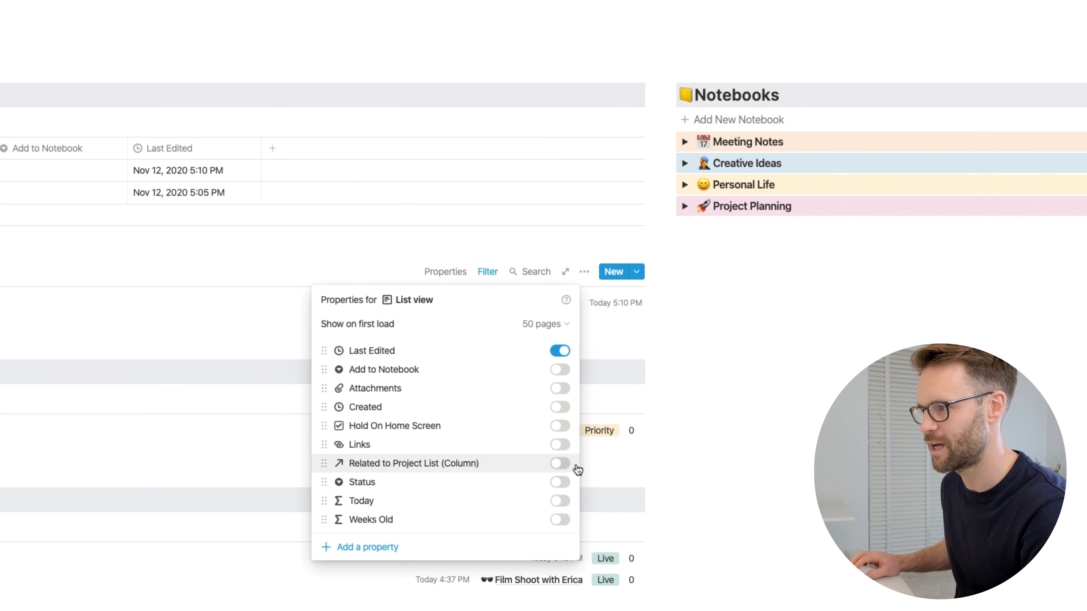
click(556, 426)
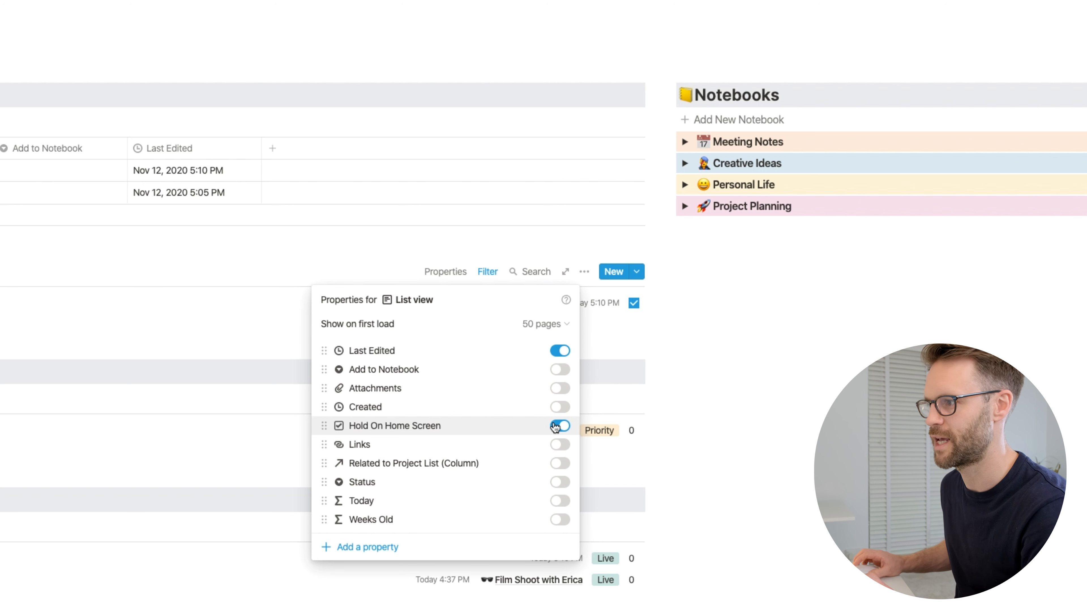
click(633, 304)
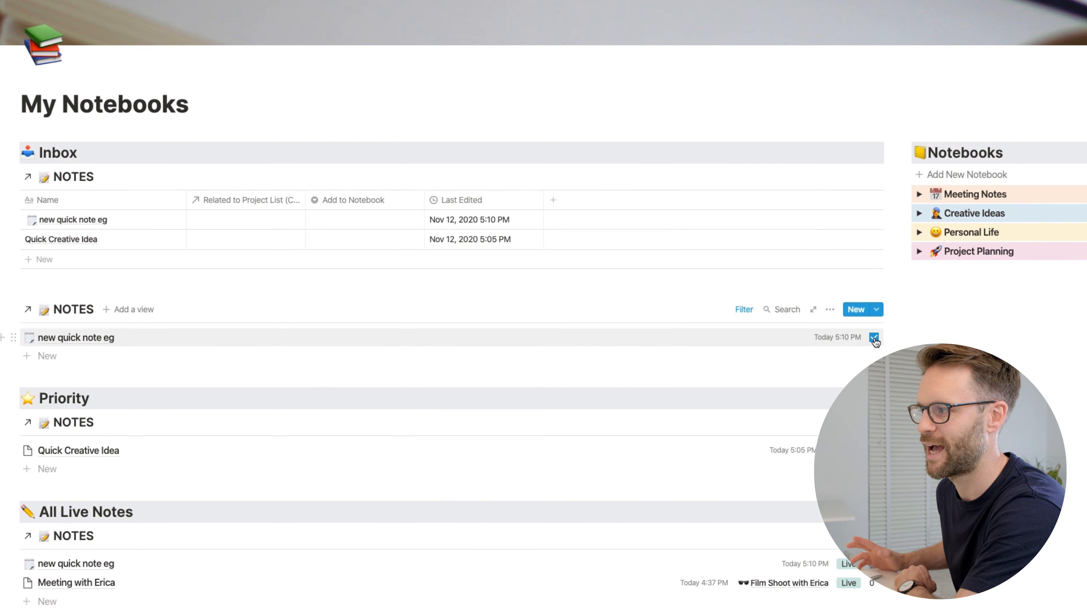
click(873, 338)
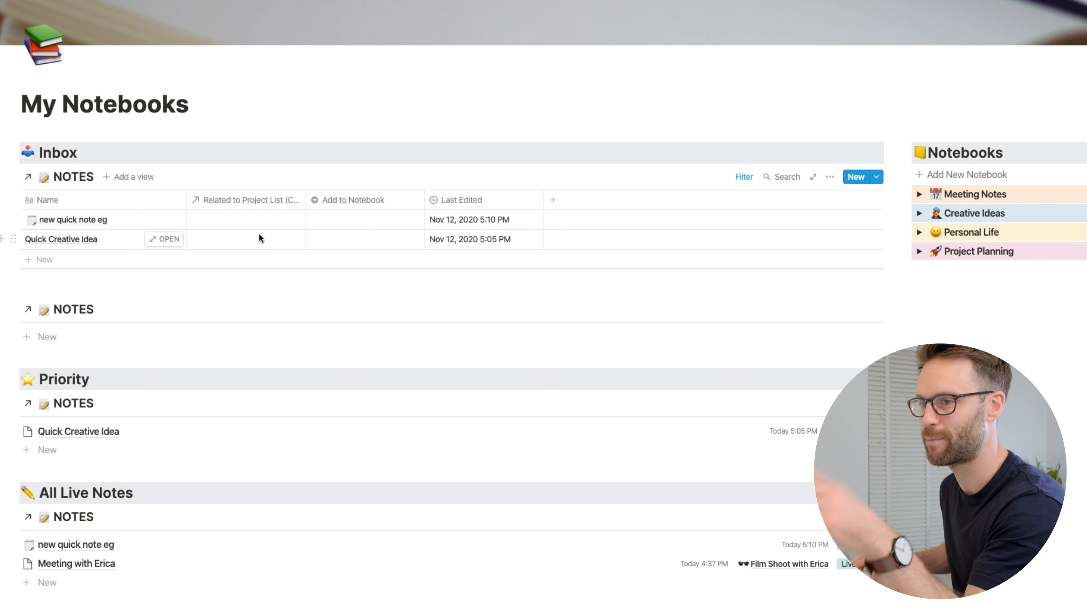
Move the filtered NOTES list from My Notebooks to the Personal Home page
scroll(65, 429, up, 3)
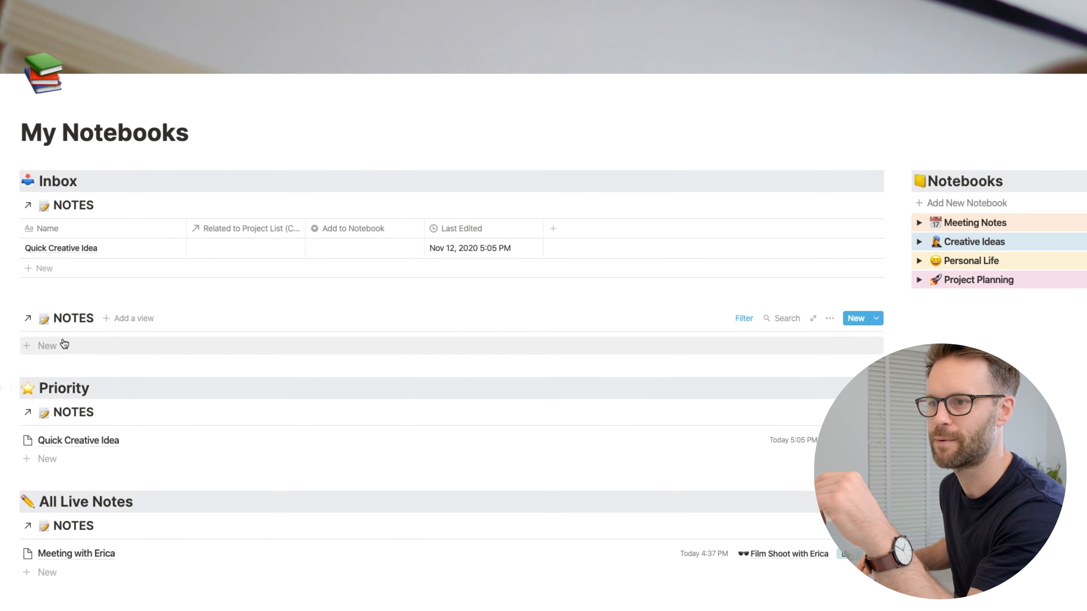
scroll(64, 429, up, 2)
click(14, 454)
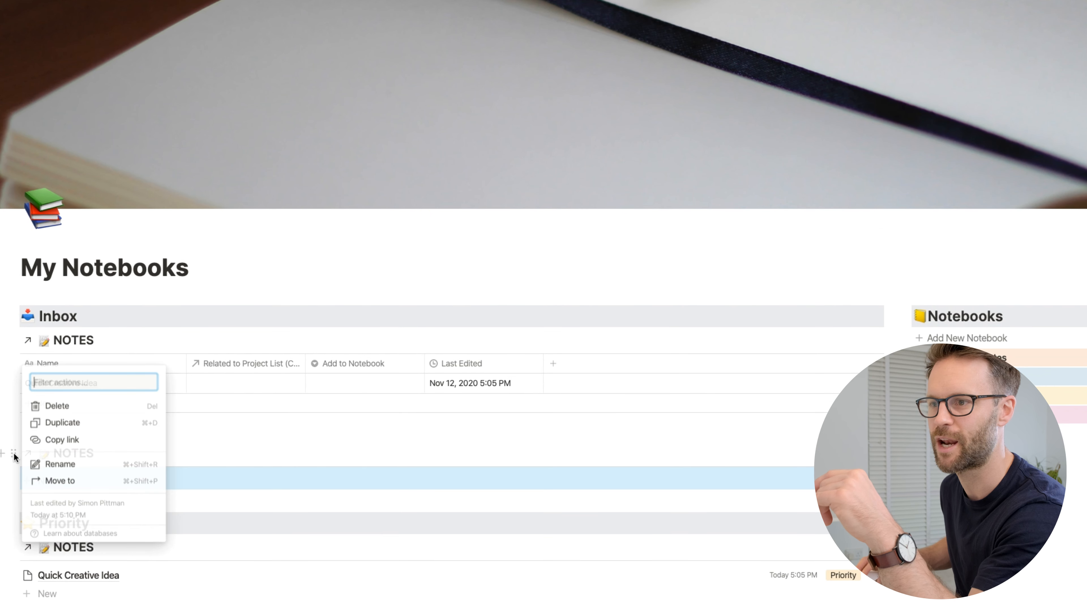
click(86, 480)
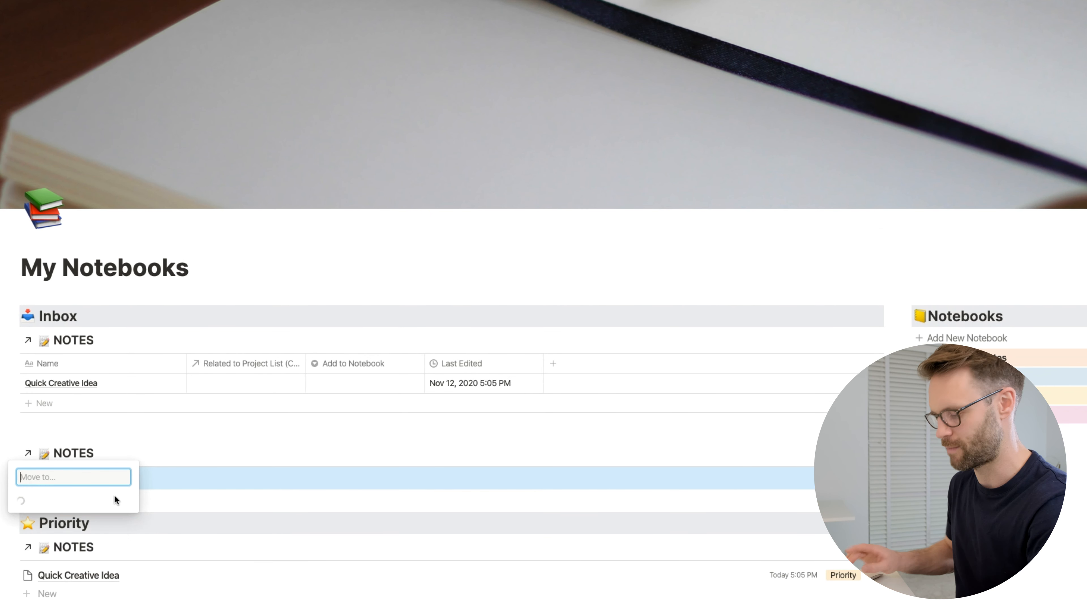
text(pers)
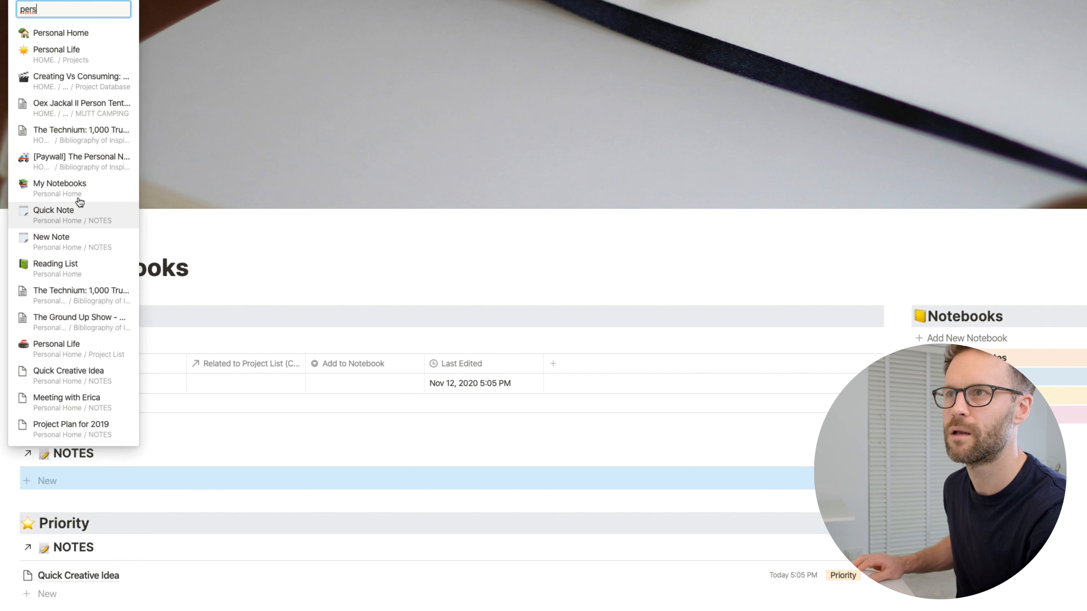
click(62, 34)
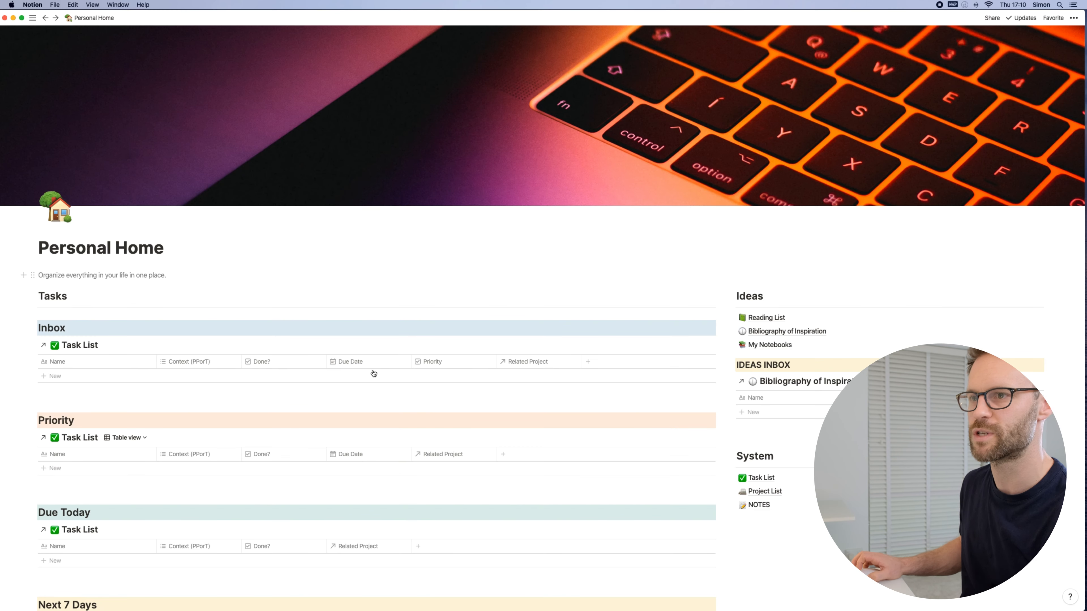
Insert an empty line below "Organize everything in your life in one place." on the Personal Home page
scroll(374, 373, down, 10)
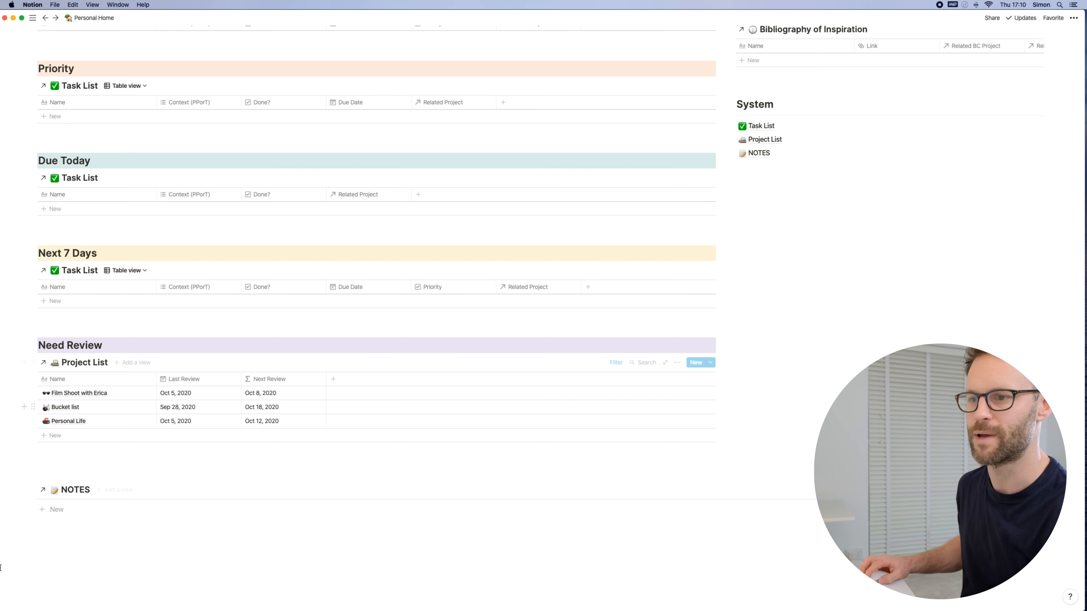
scroll(427, 428, up, 10)
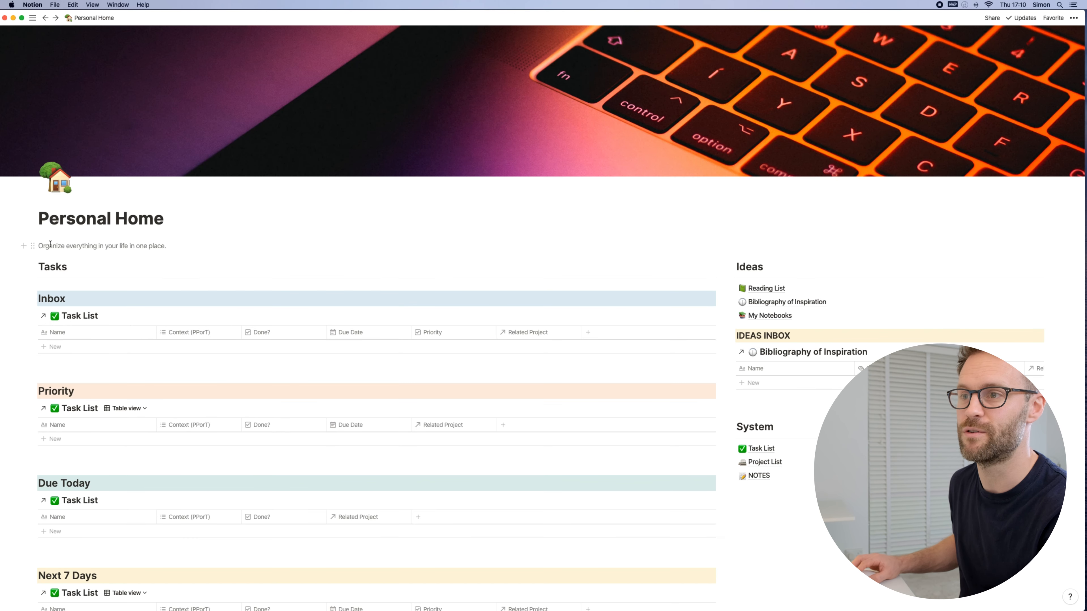
scroll(137, 253, down, 6)
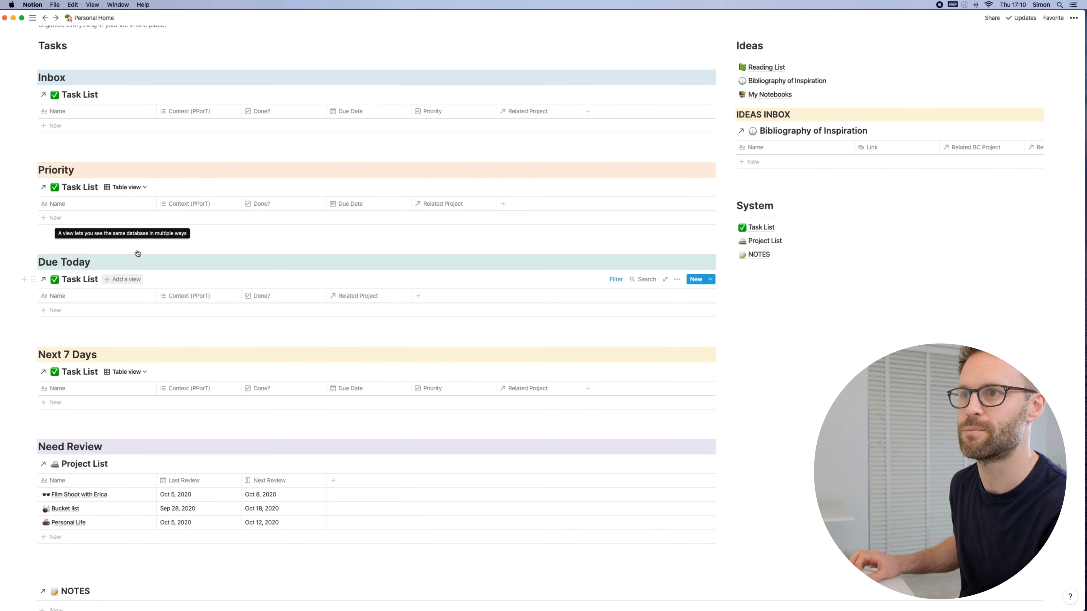
scroll(177, 276, up, 7)
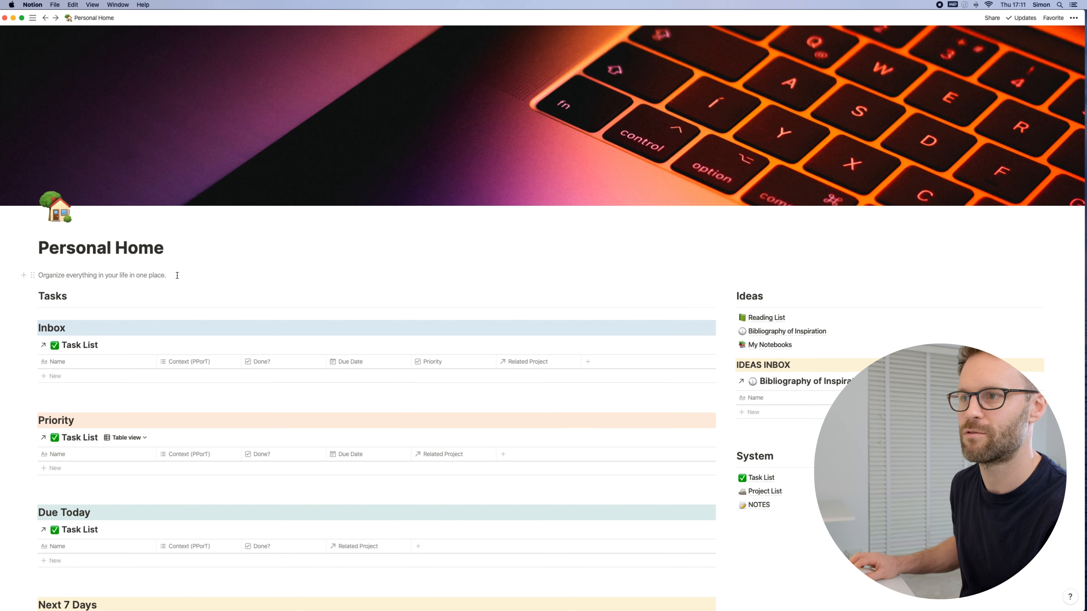
click(177, 275)
key(Return)
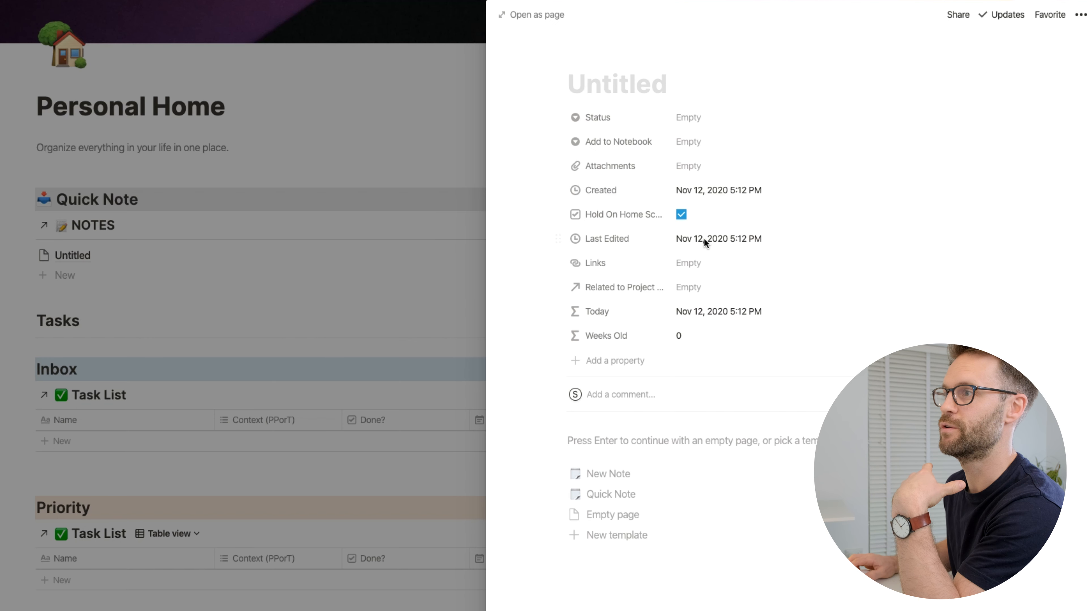
Apply the Quick Note template to the untitled note and title it "test quick note 2"
click(604, 496)
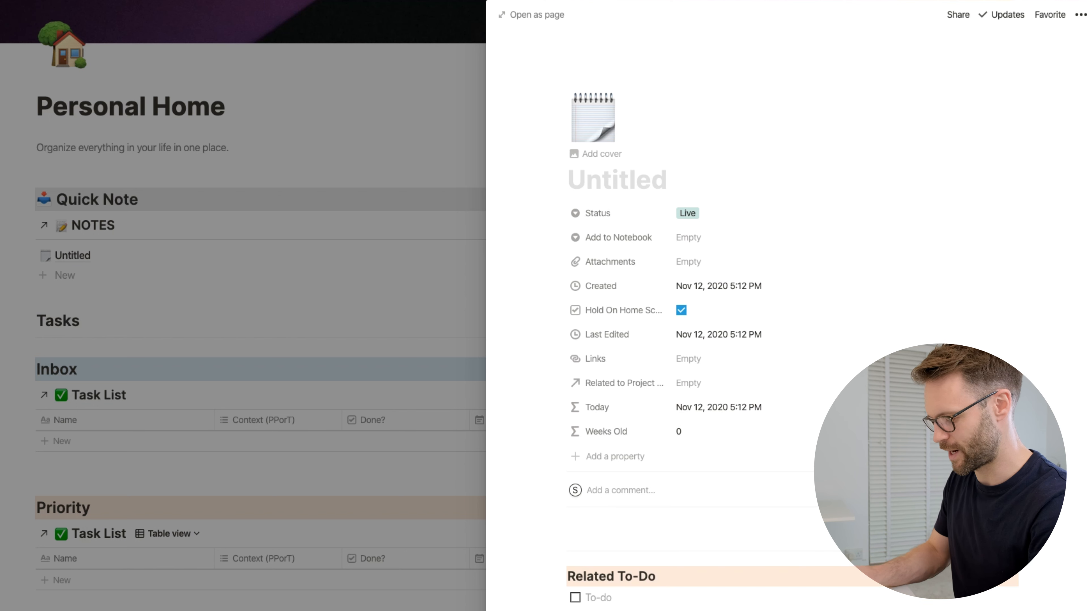
text(test qucik note 2)
click(672, 178)
key(BackSpace)
key(Right)
text(c)
click(211, 371)
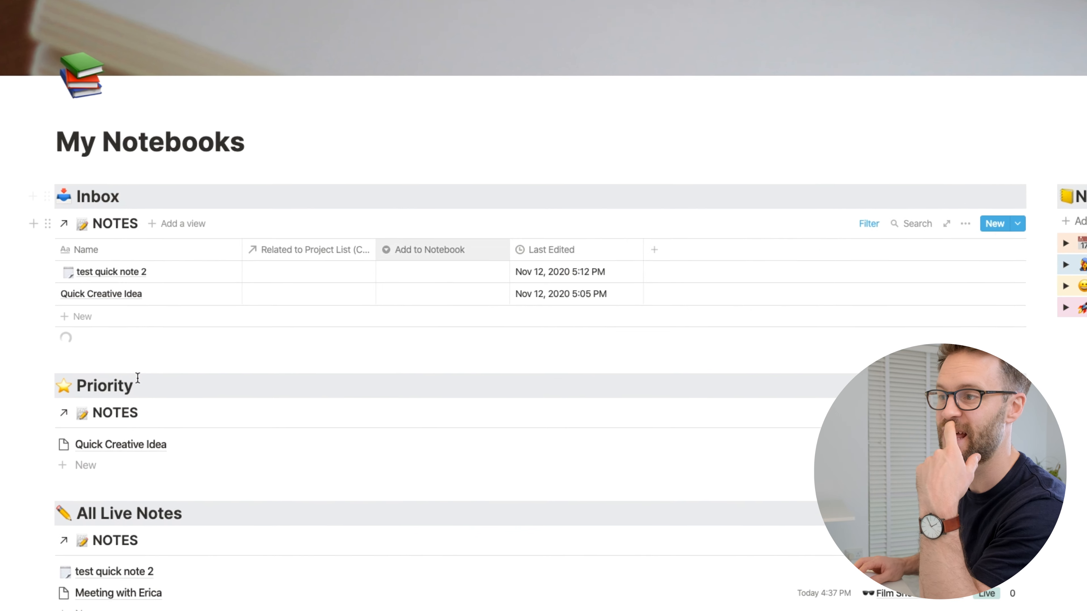
File "test quick note 2" from the Inbox under the Personal Life notebook and expand Meeting Notes in the Notebooks list
click(313, 330)
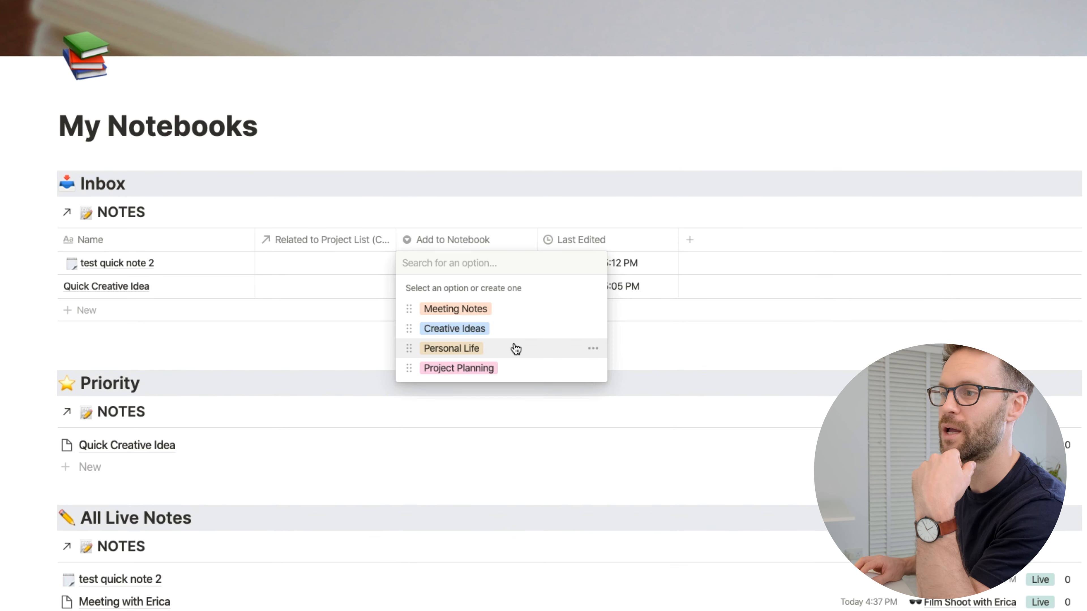
click(515, 349)
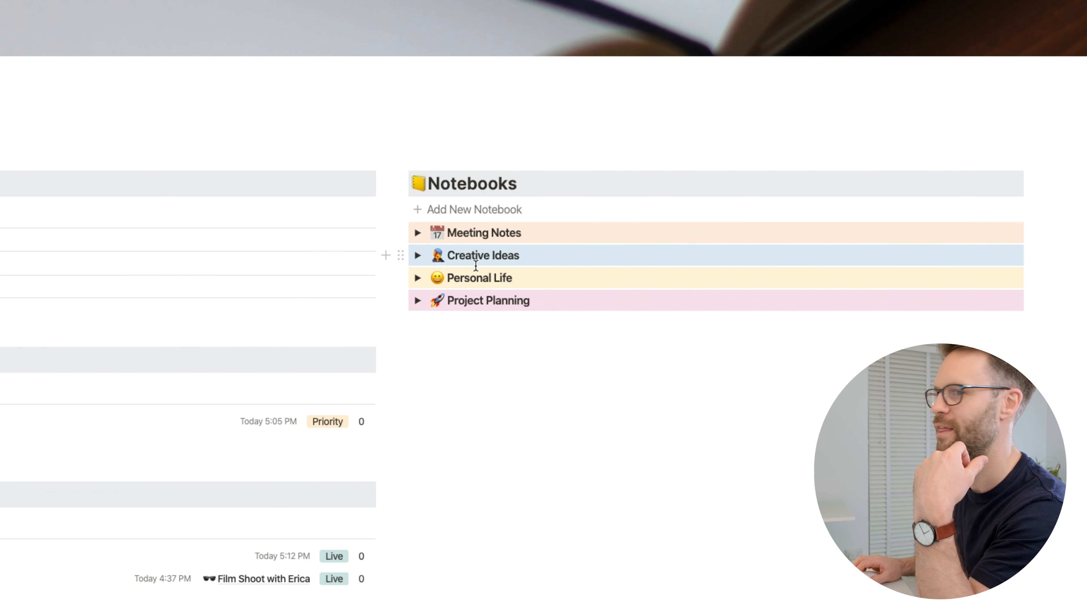
click(418, 235)
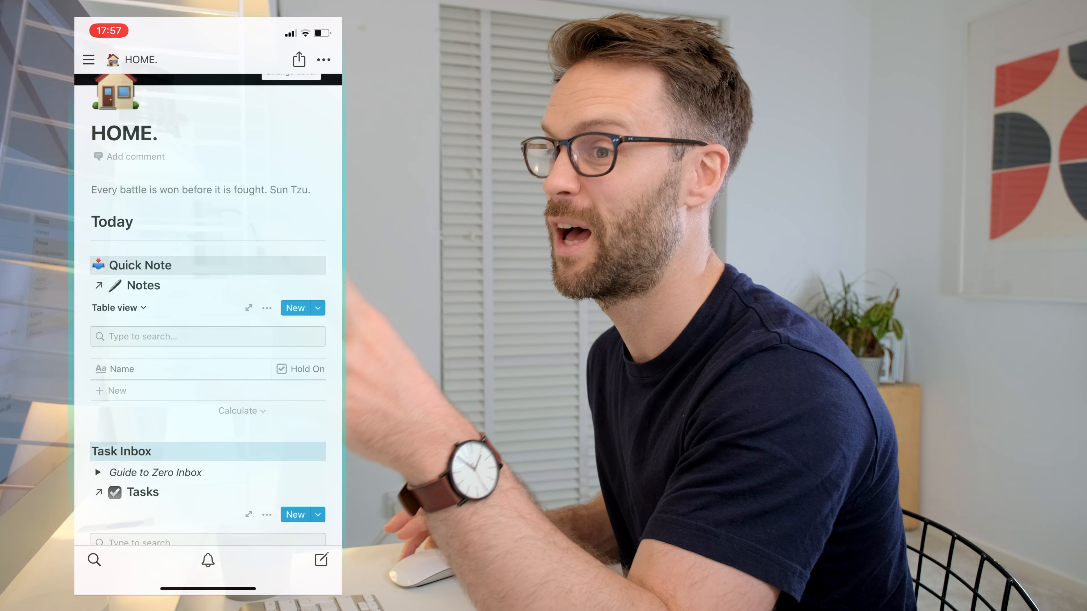
On the phone's HOME. page, create a note from the Quick Note template, titled "Fast mobile not", with the body text "Thoughts"
click(317, 308)
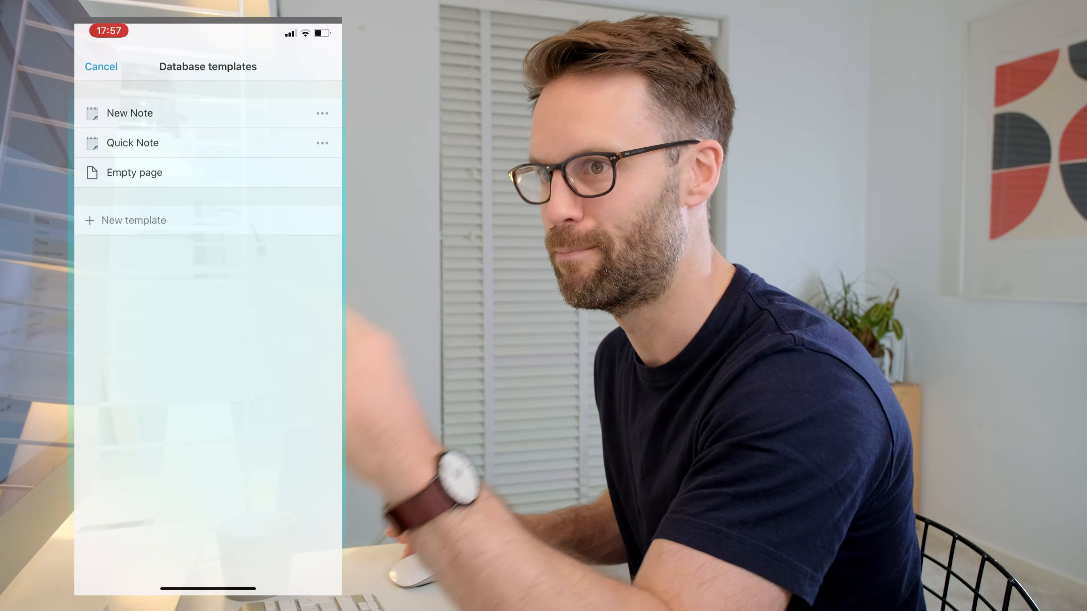
click(142, 137)
text(Fast mobile not)
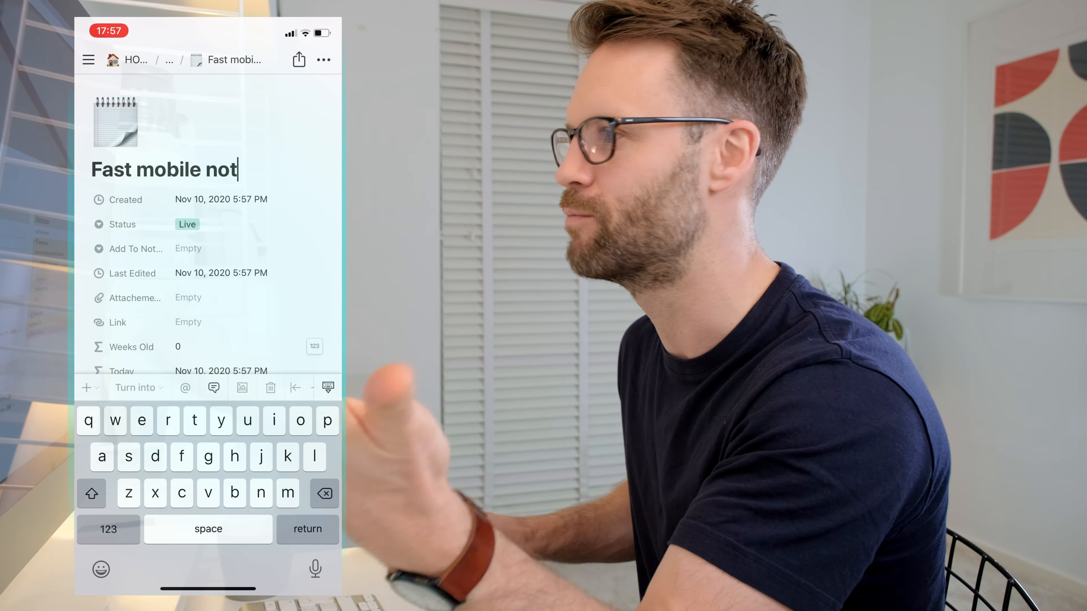
key(Return)
click(115, 319)
text(Thoughts)
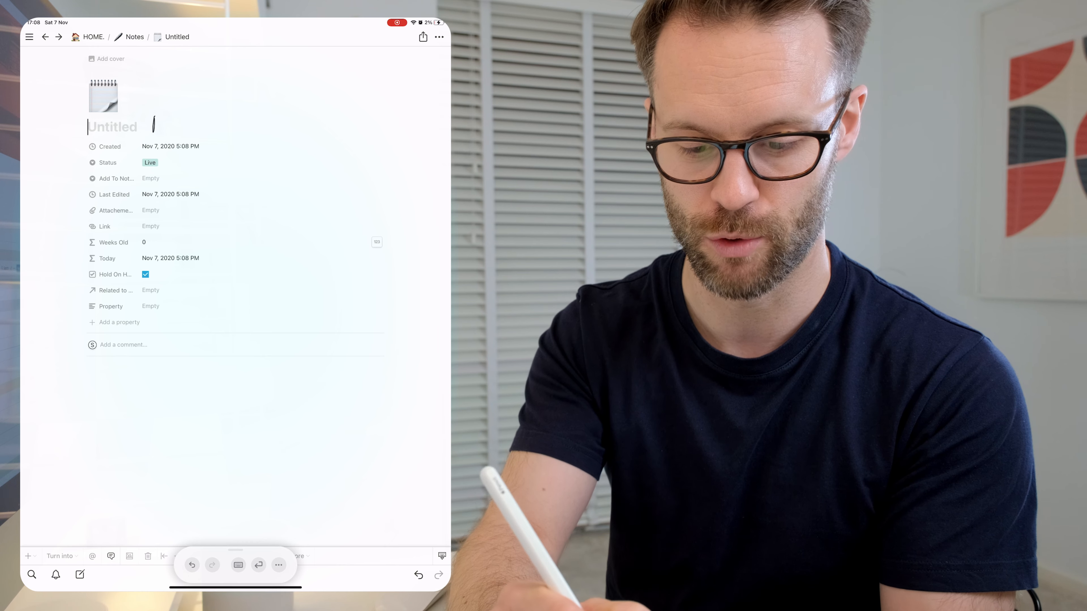
Handwrite the title "New written note!" for the untitled note on the tablet
mouse_move(153, 134)
mouse_down()
mouse_move(205, 118)
mouse_move(222, 128)
mouse_up()
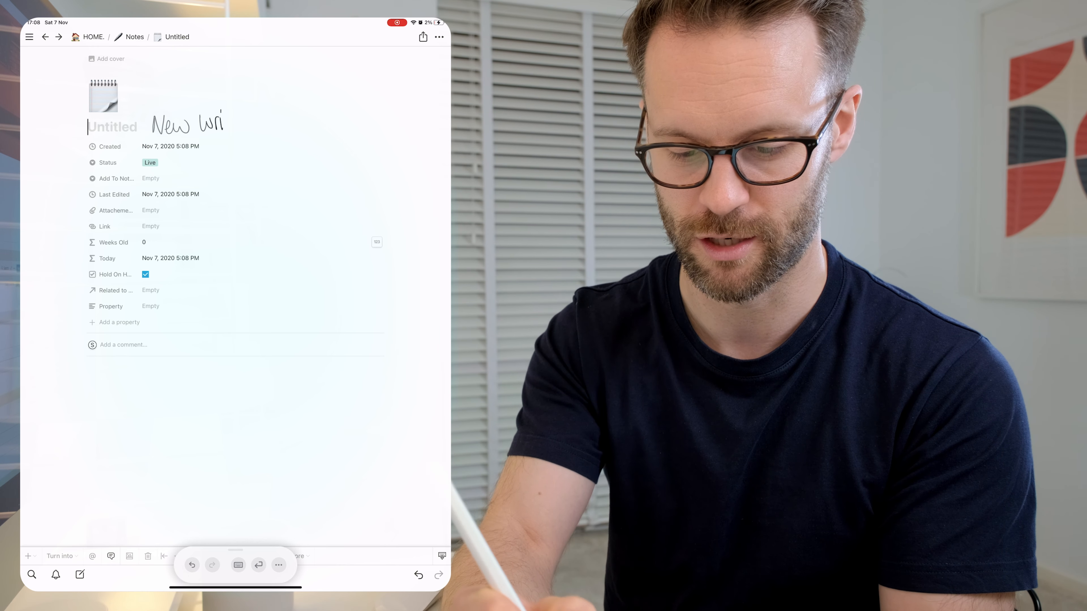
text(New written note!)
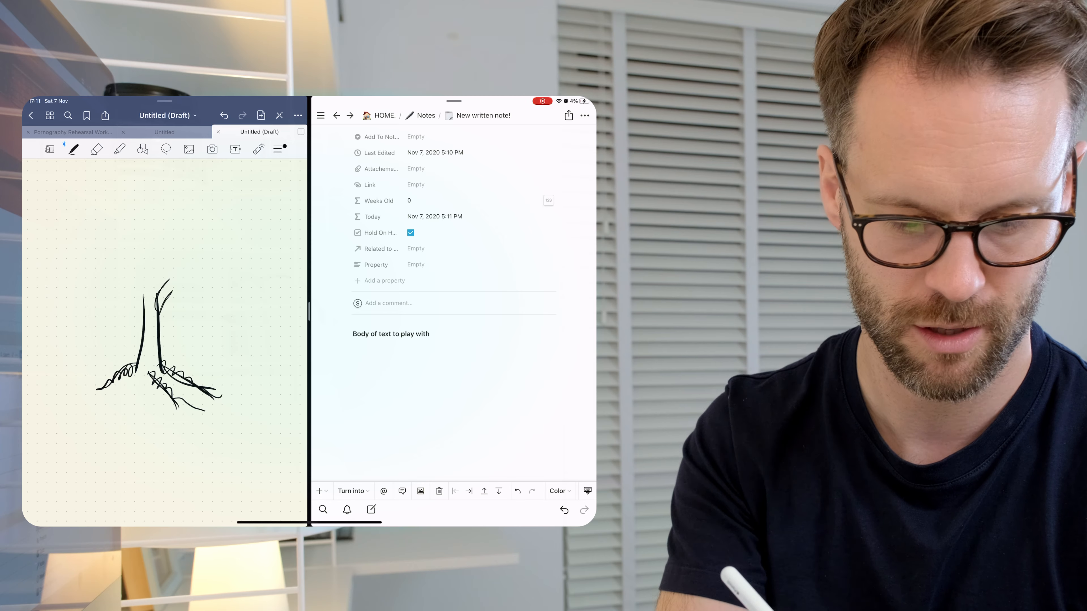
Switch to the handwriting app beside the note and sketch the tree's crown above its trunk on the Untitled (Draft) page
drag(111, 240, 231, 274)
drag(115, 214, 167, 274)
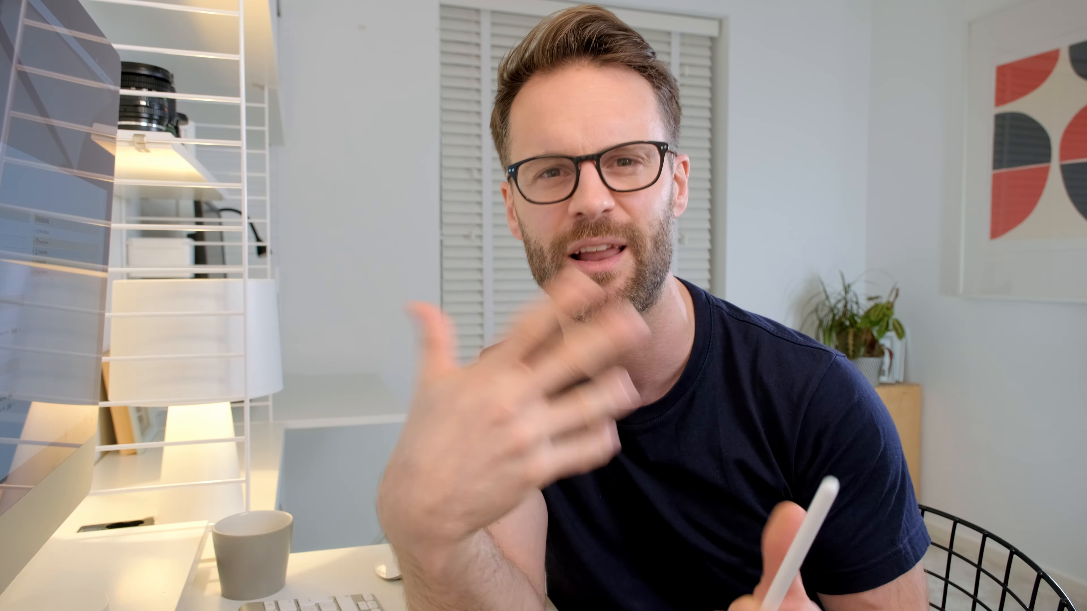